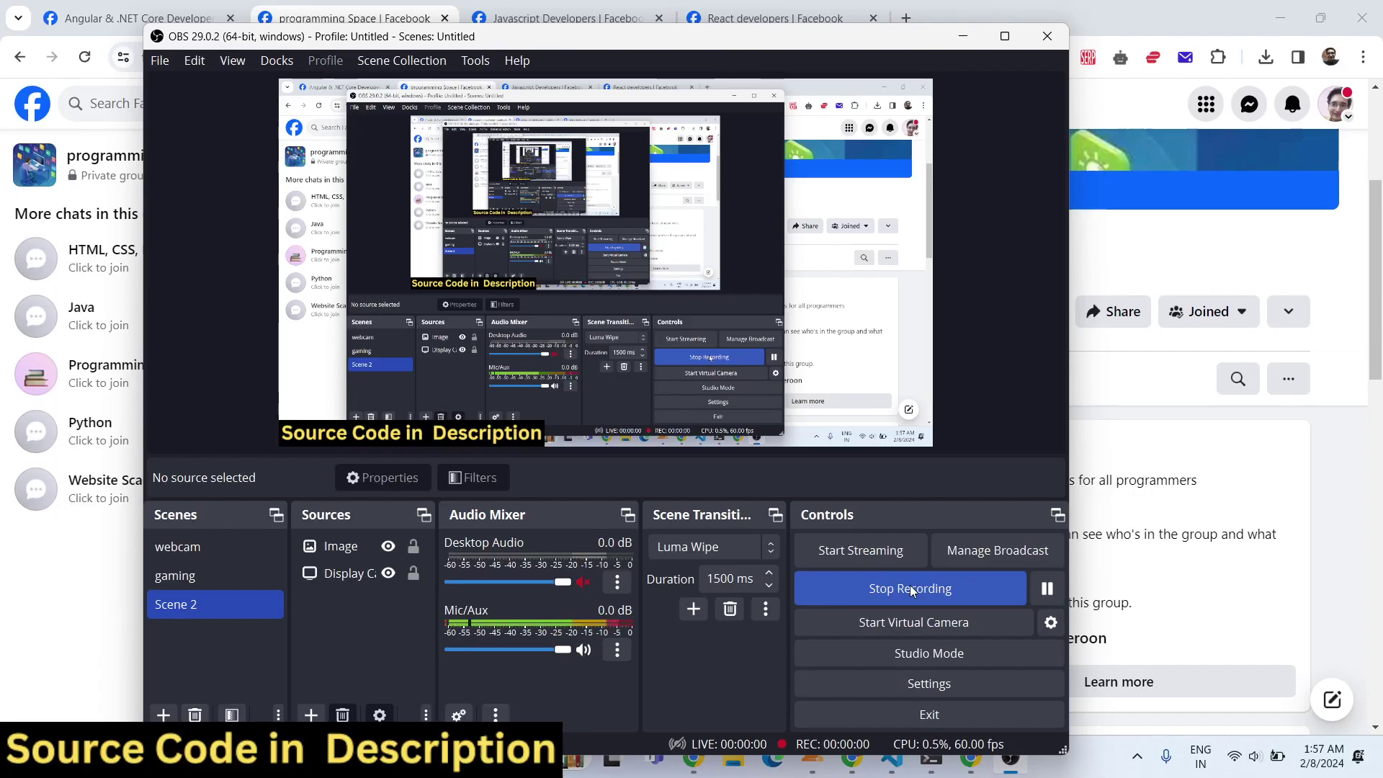
- Minimise the recorder and look through the open Facebook group pages, ending on the React developers group and highlighting its title
left_click(961, 37)
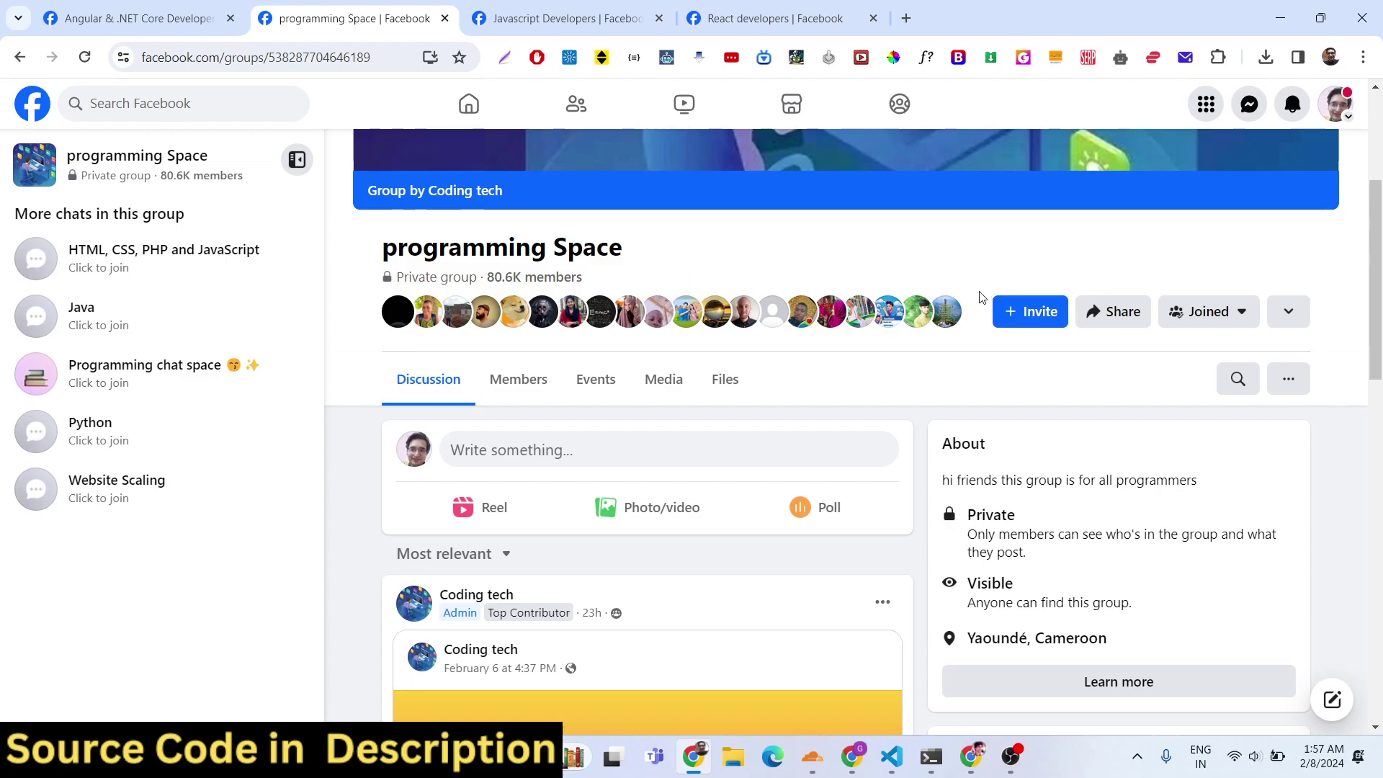
left_click(137, 18)
left_click(360, 18)
left_click(504, 18)
left_click(768, 18)
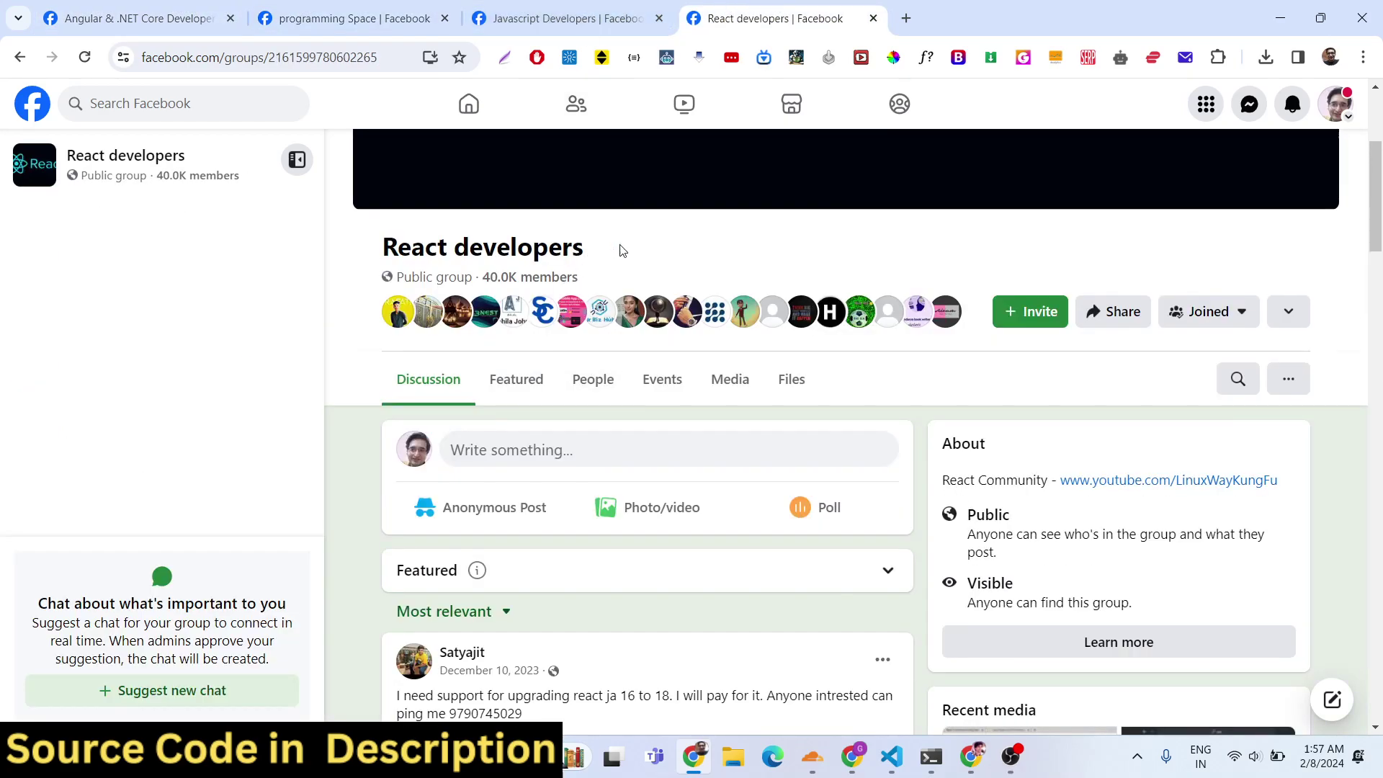
left_click_drag(645, 260, 375, 241)
- Switch to VS Code and view script.js in MagicScript, followed by main.ts in the facebook-group-members-scraper project
mouse_move(893, 765)
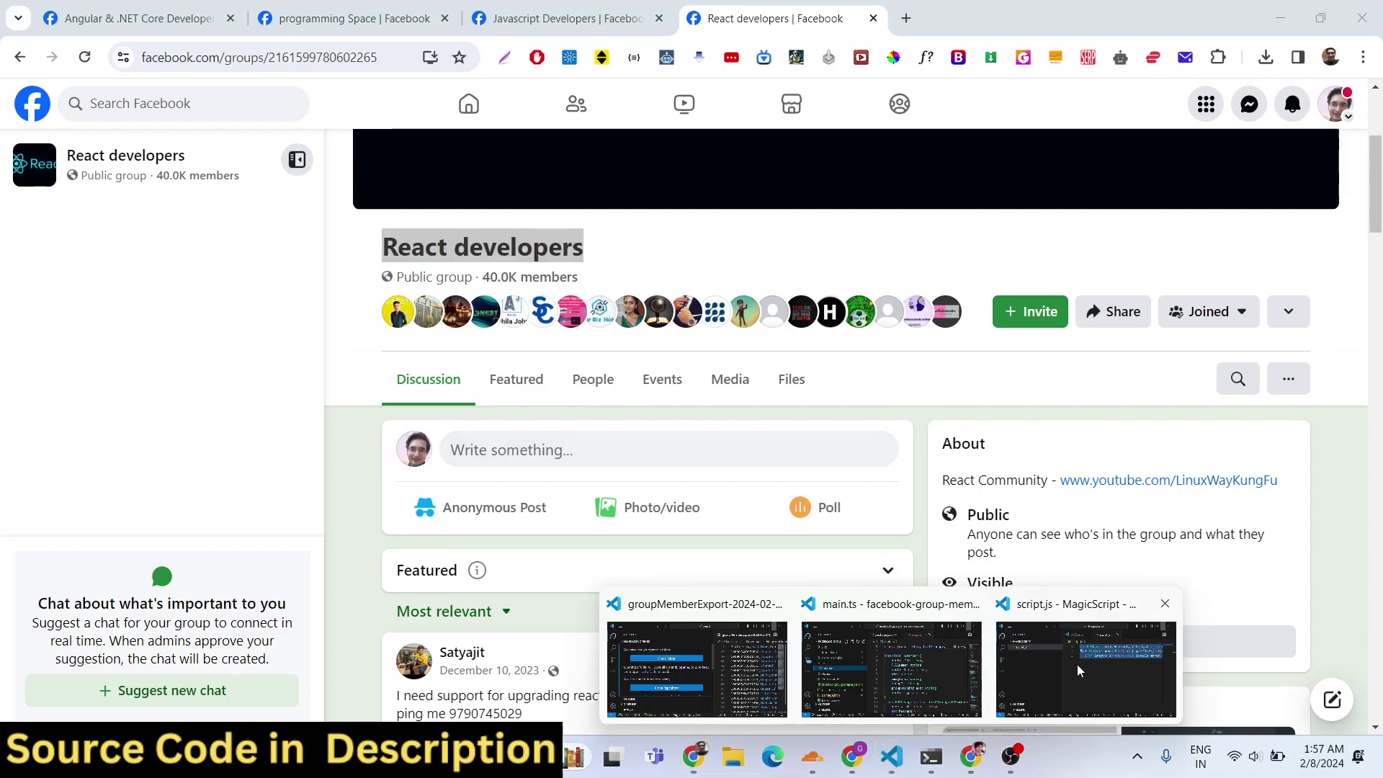
left_click(1083, 663)
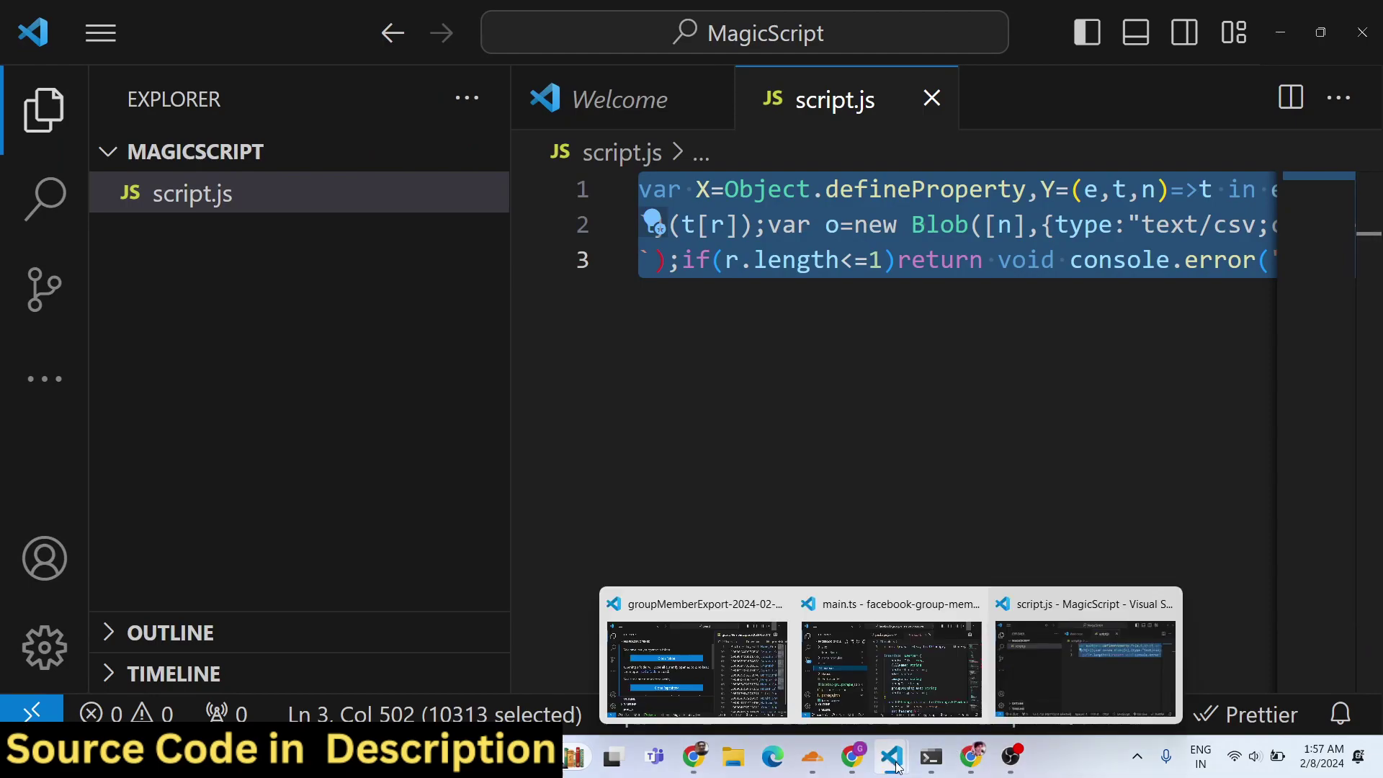
mouse_move(852, 756)
left_click(877, 673)
scroll(808, 530, "down", 3)
scroll(808, 530, "up", 3)
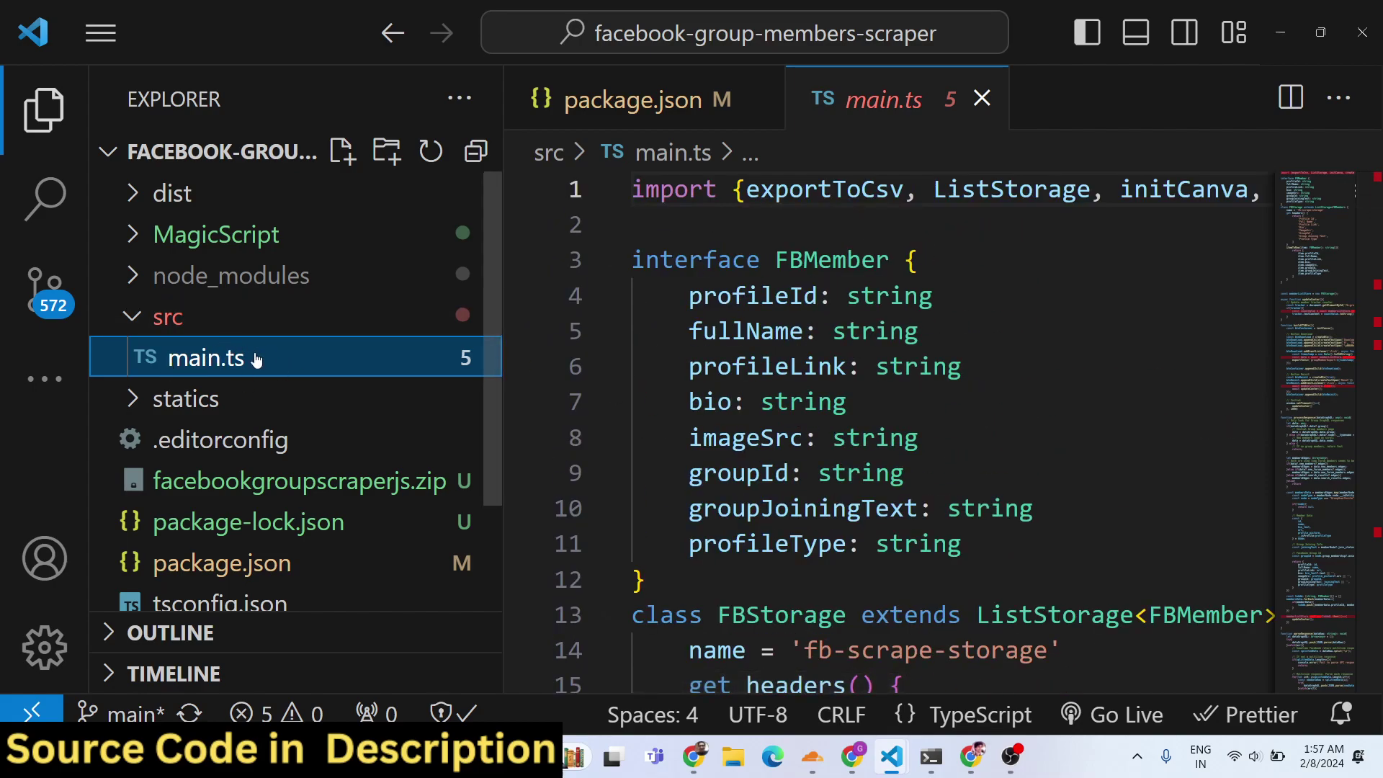
- Review the FBMember interface fields in main.ts, from profileId through profileType
mouse_move(690, 297)
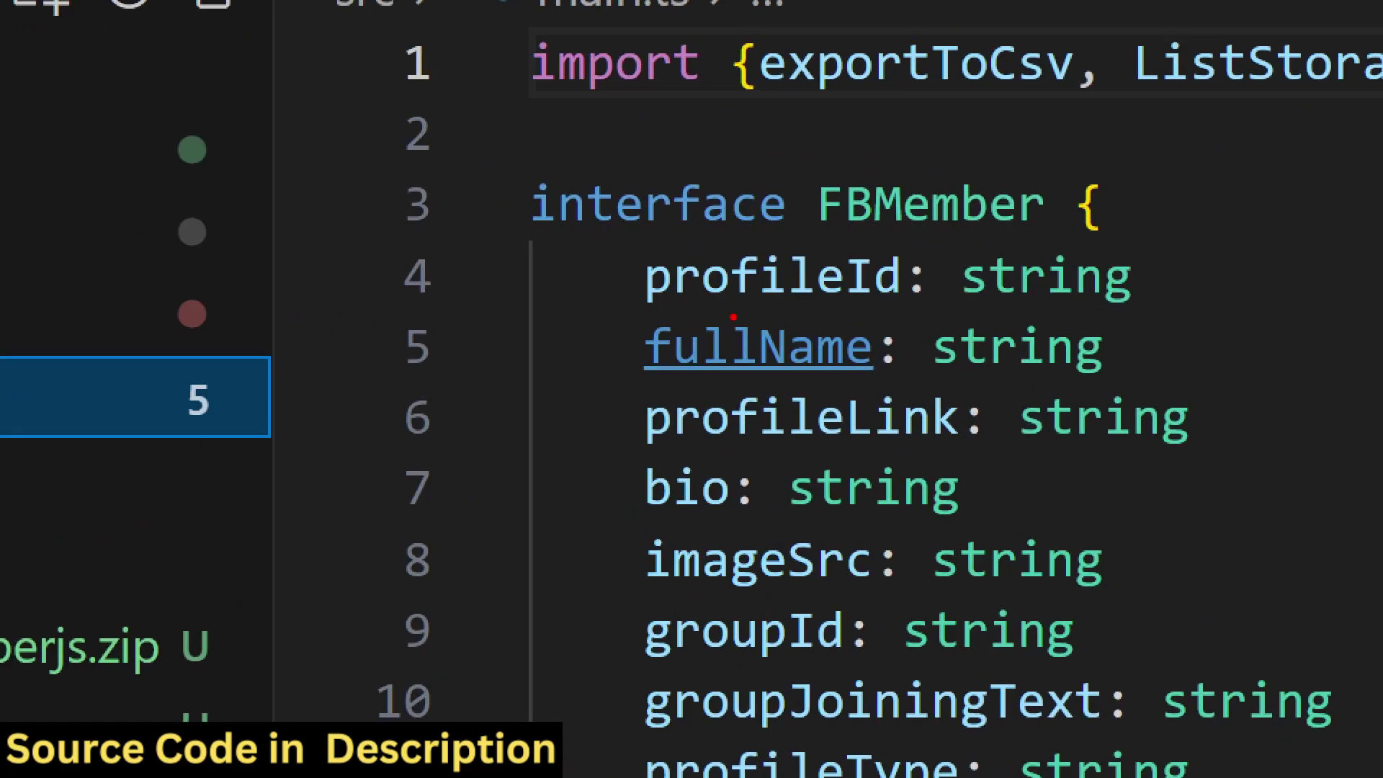
left_click_drag(729, 383, 895, 393)
left_click_drag(674, 466, 961, 465)
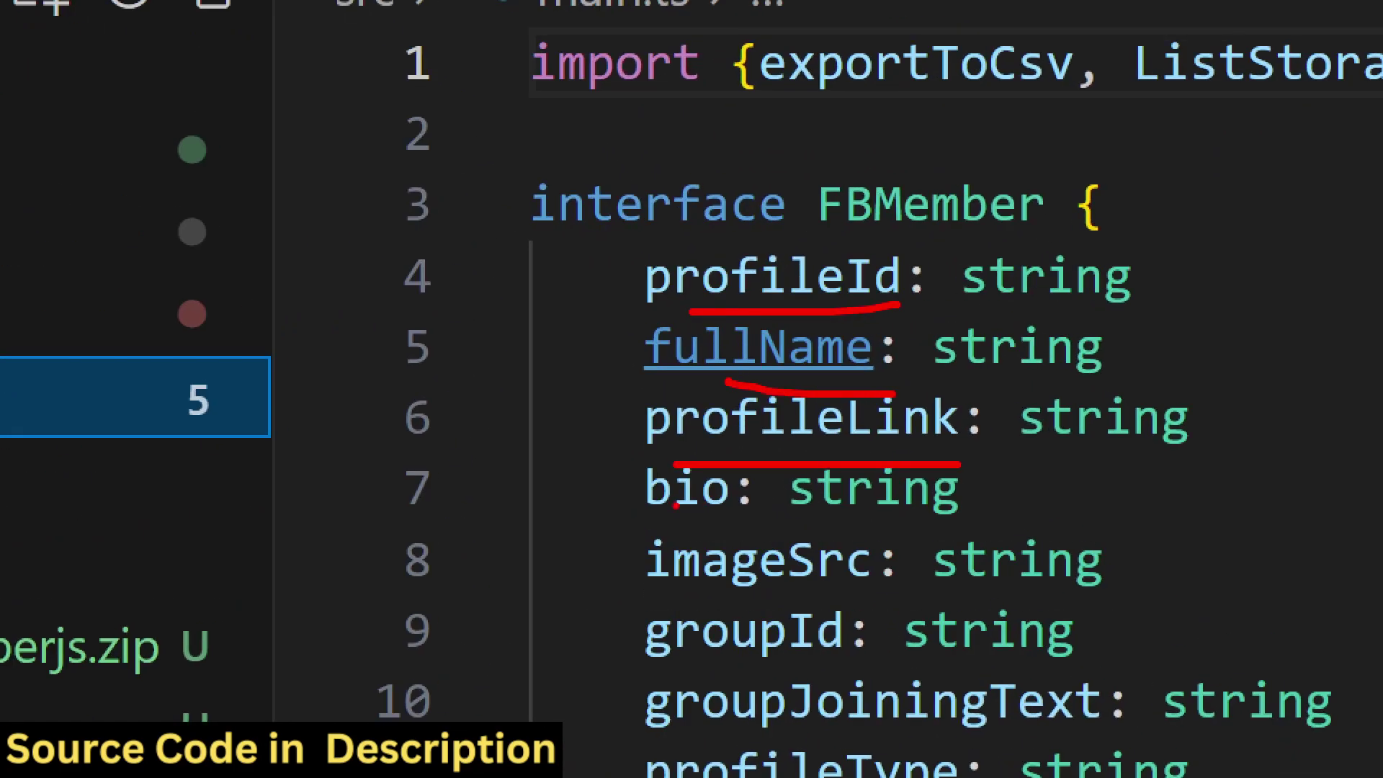
left_click_drag(663, 507, 778, 517)
left_click_drag(668, 585, 901, 581)
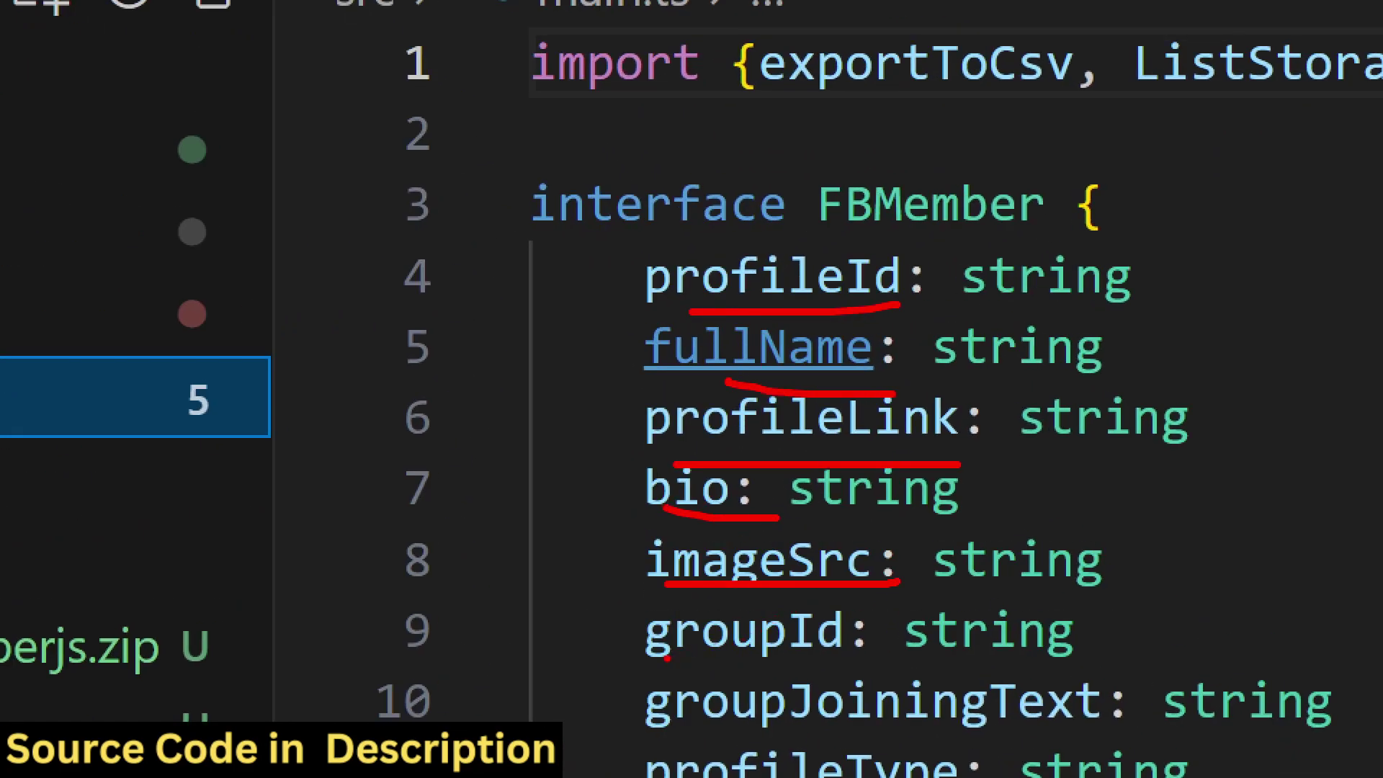
left_click_drag(668, 657, 915, 653)
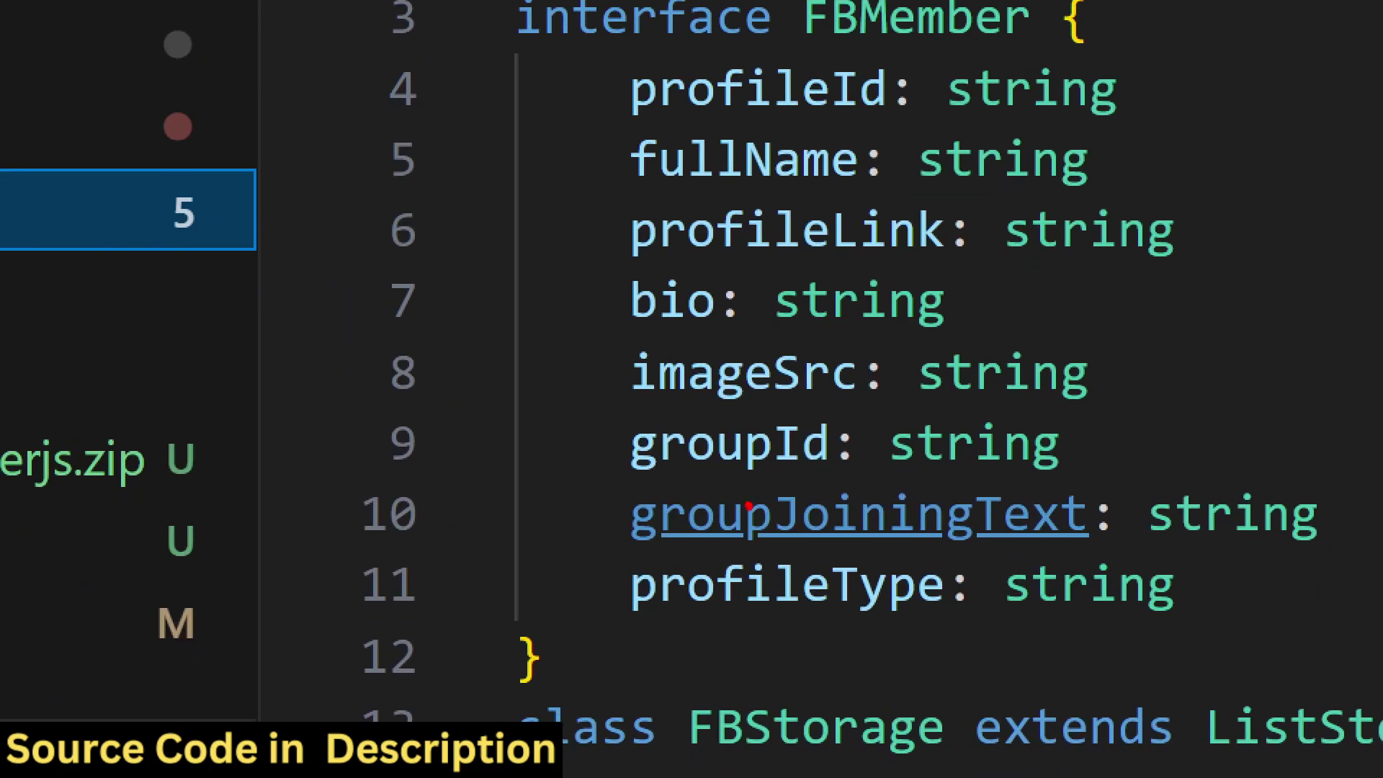
left_click_drag(667, 552, 1048, 536)
mouse_move(667, 612)
left_mouse_down()
mouse_move(983, 620)
mouse_move(1311, 518)
mouse_move(1275, 380)
left_mouse_up()
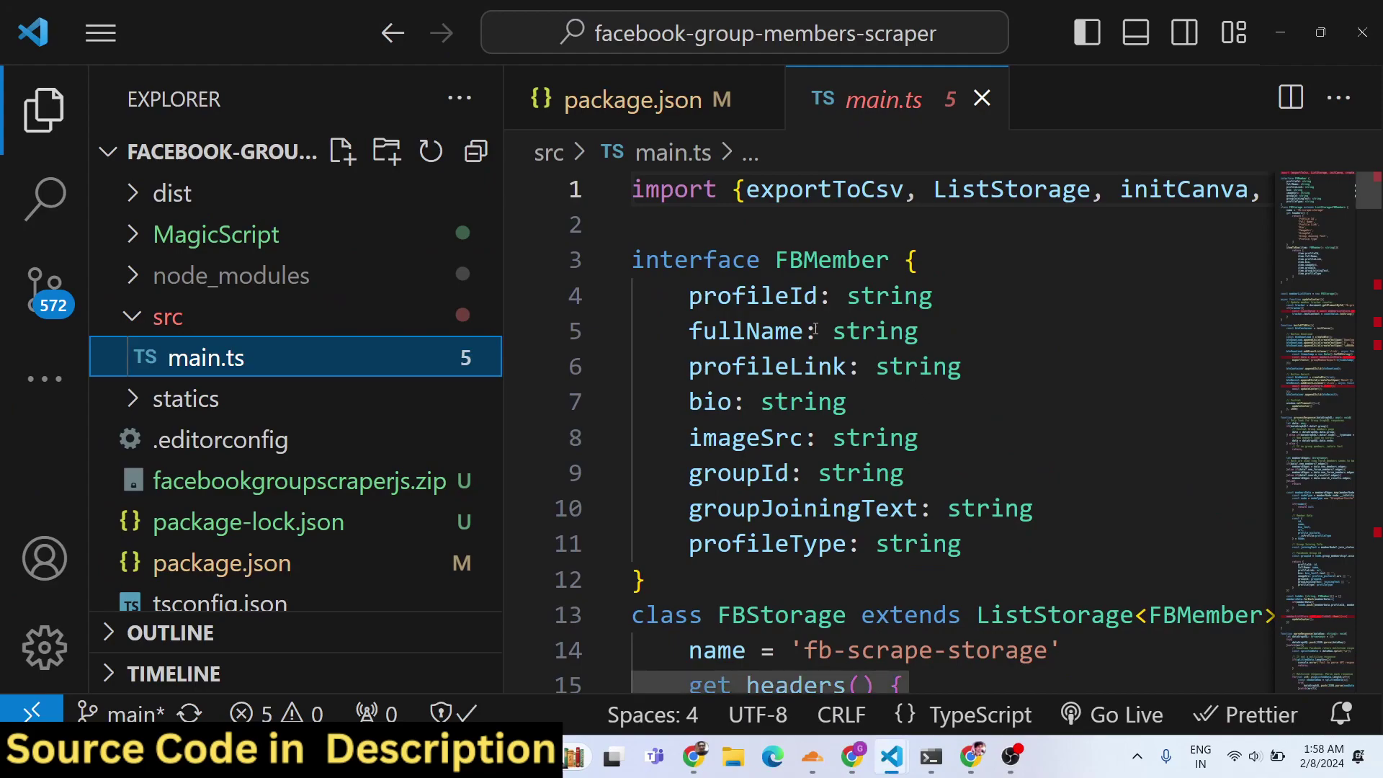
mouse_move(739, 307)
left_mouse_down()
mouse_move(759, 320)
mouse_move(952, 288)
left_mouse_up()
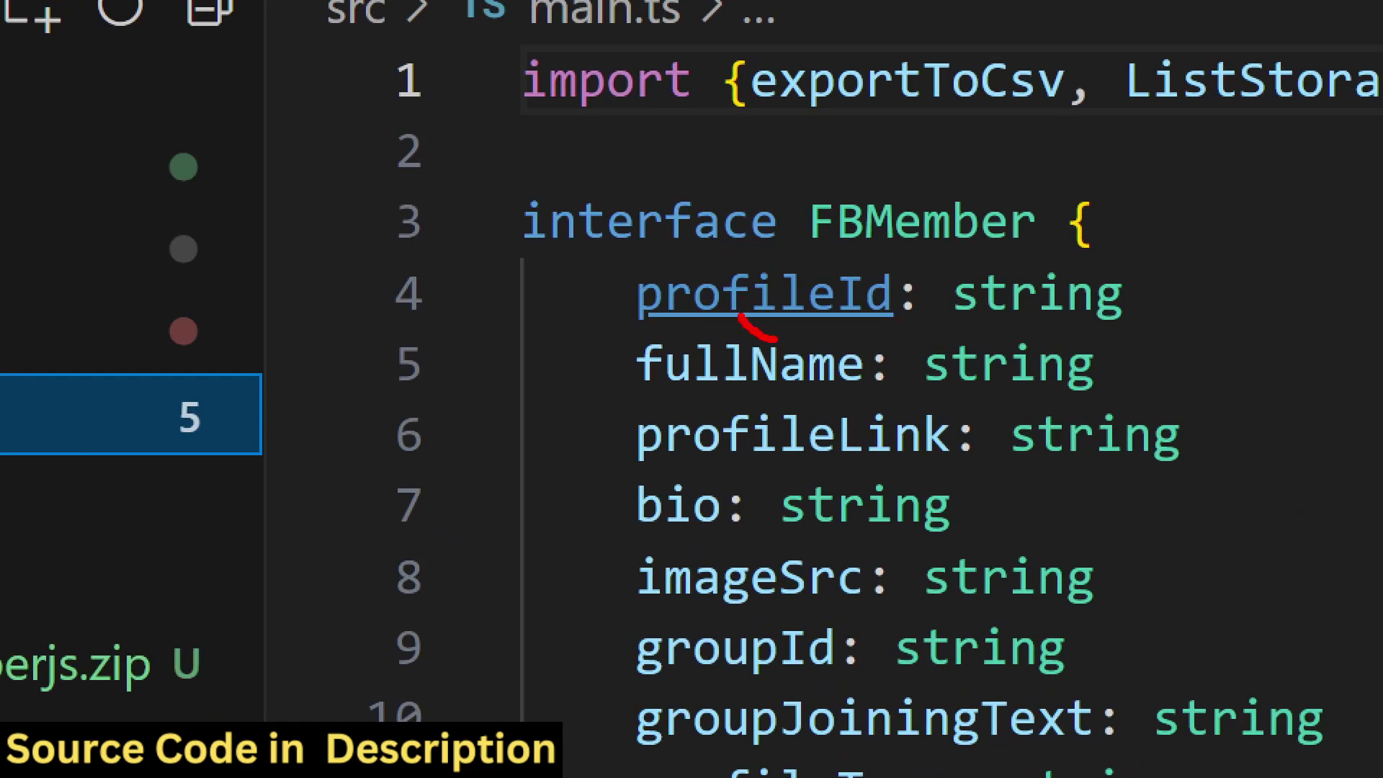
left_click_drag(1164, 277, 673, 281)
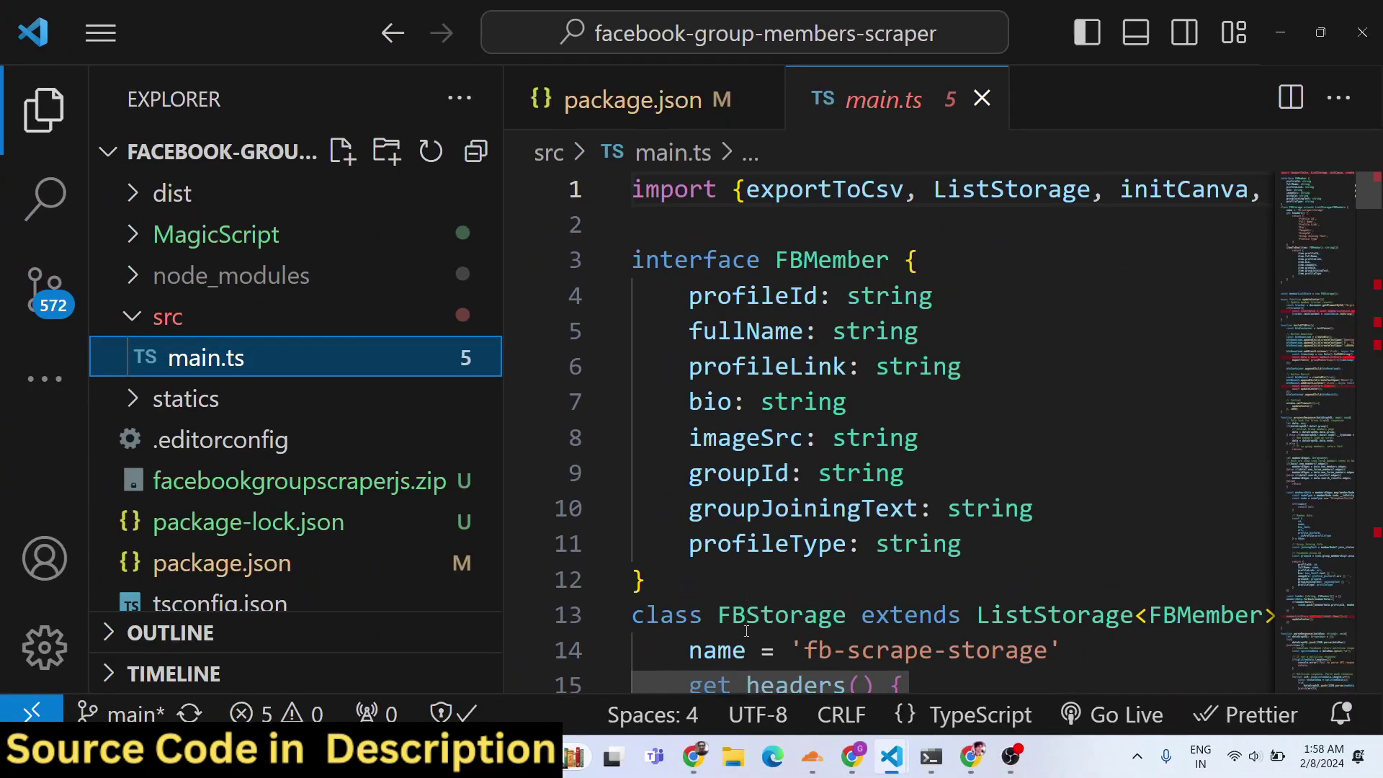
- Switch to Chrome, reload the React developers group page and open its People page
left_click(693, 756)
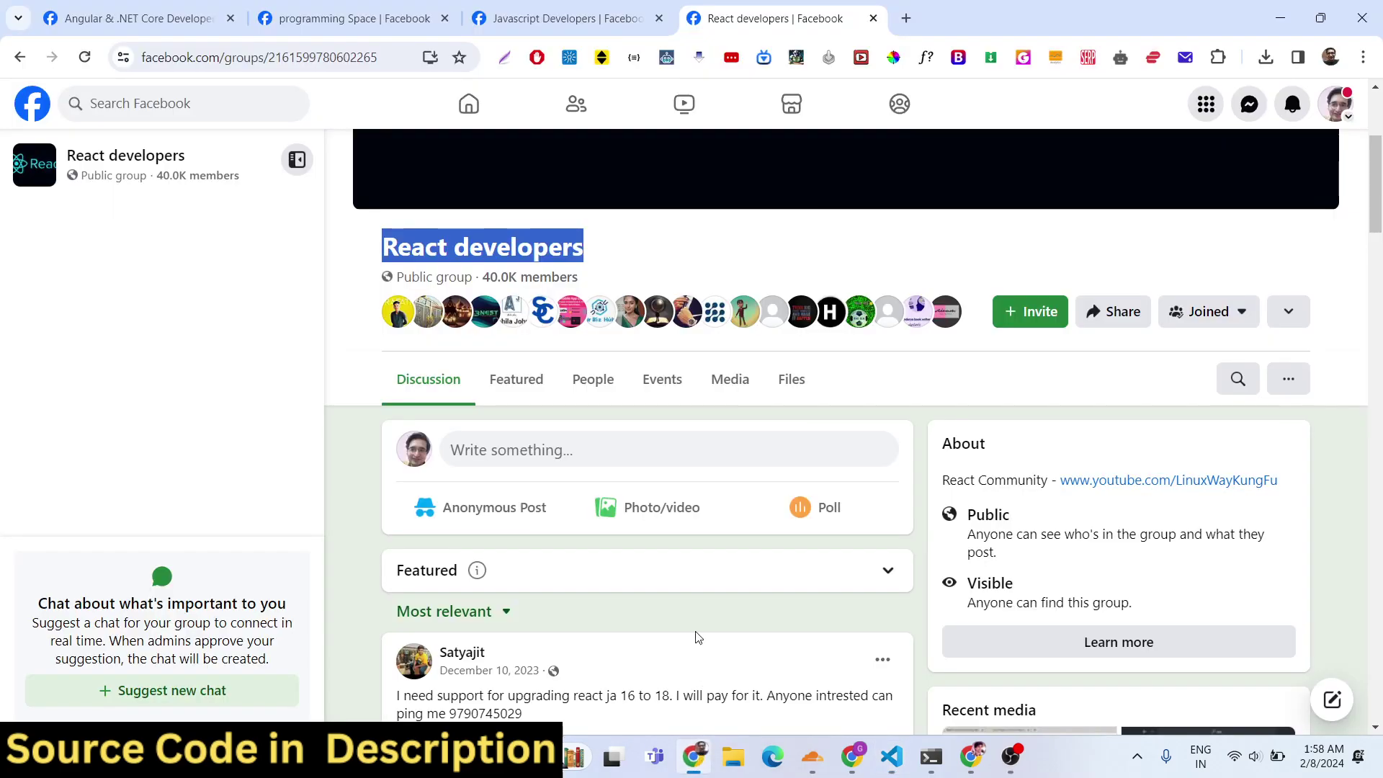
left_click(88, 69)
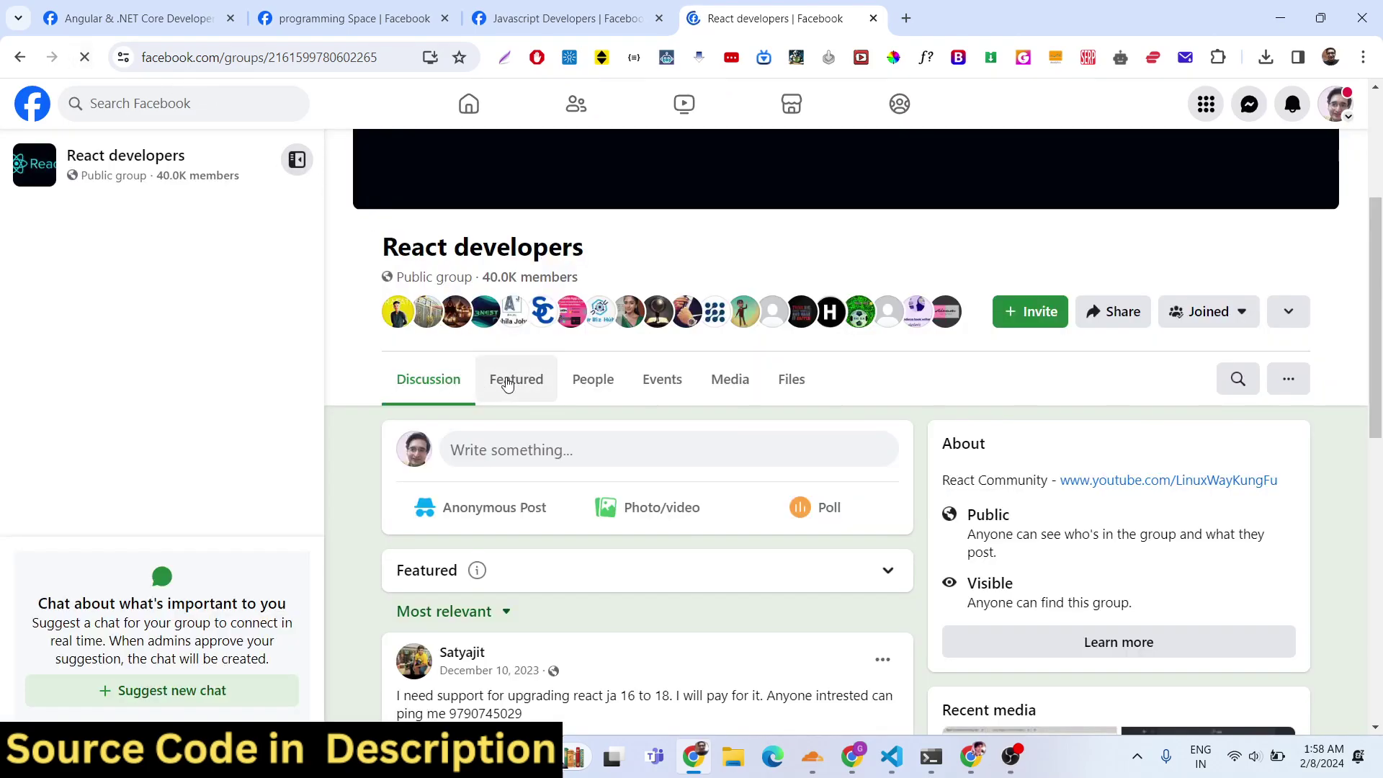
left_click(591, 386)
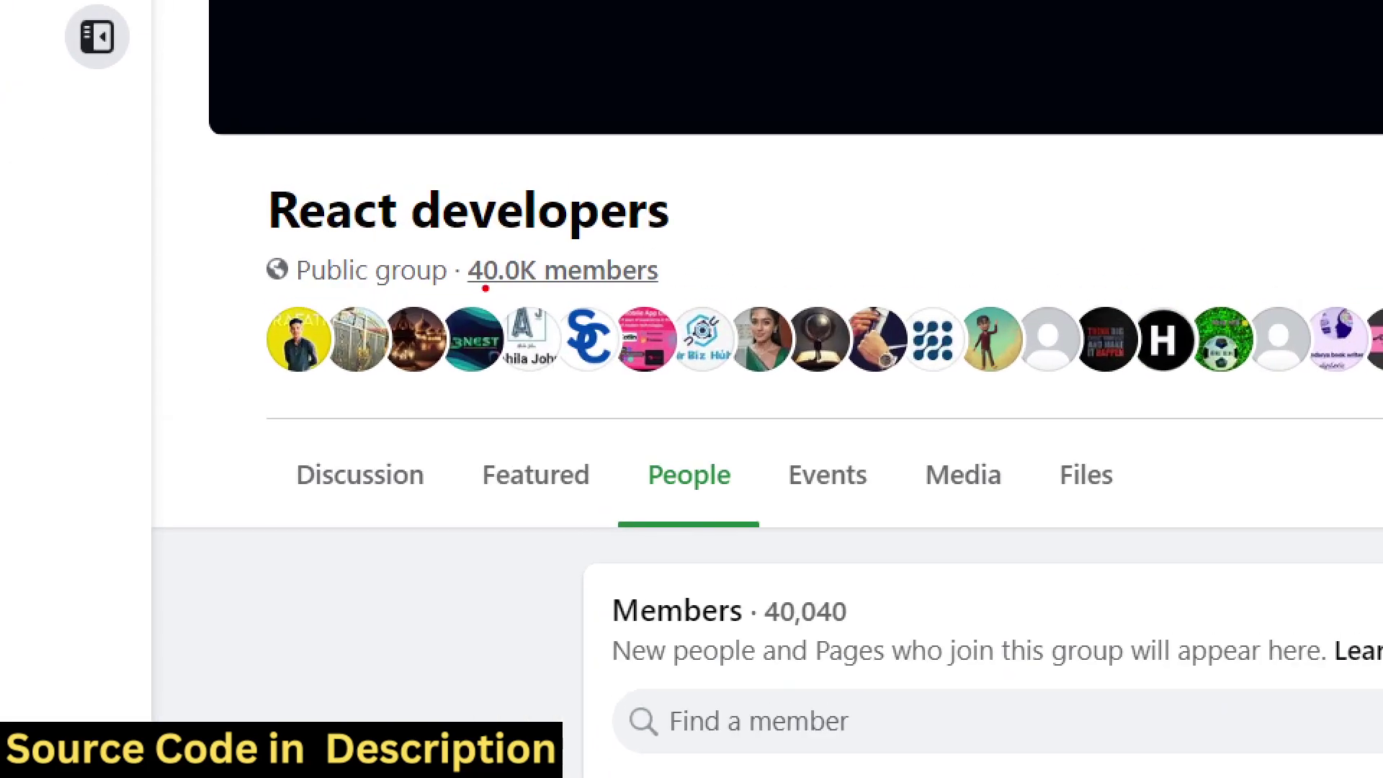
mouse_move(481, 289)
left_mouse_down()
mouse_move(582, 285)
mouse_move(538, 256)
mouse_move(470, 272)
left_mouse_up()
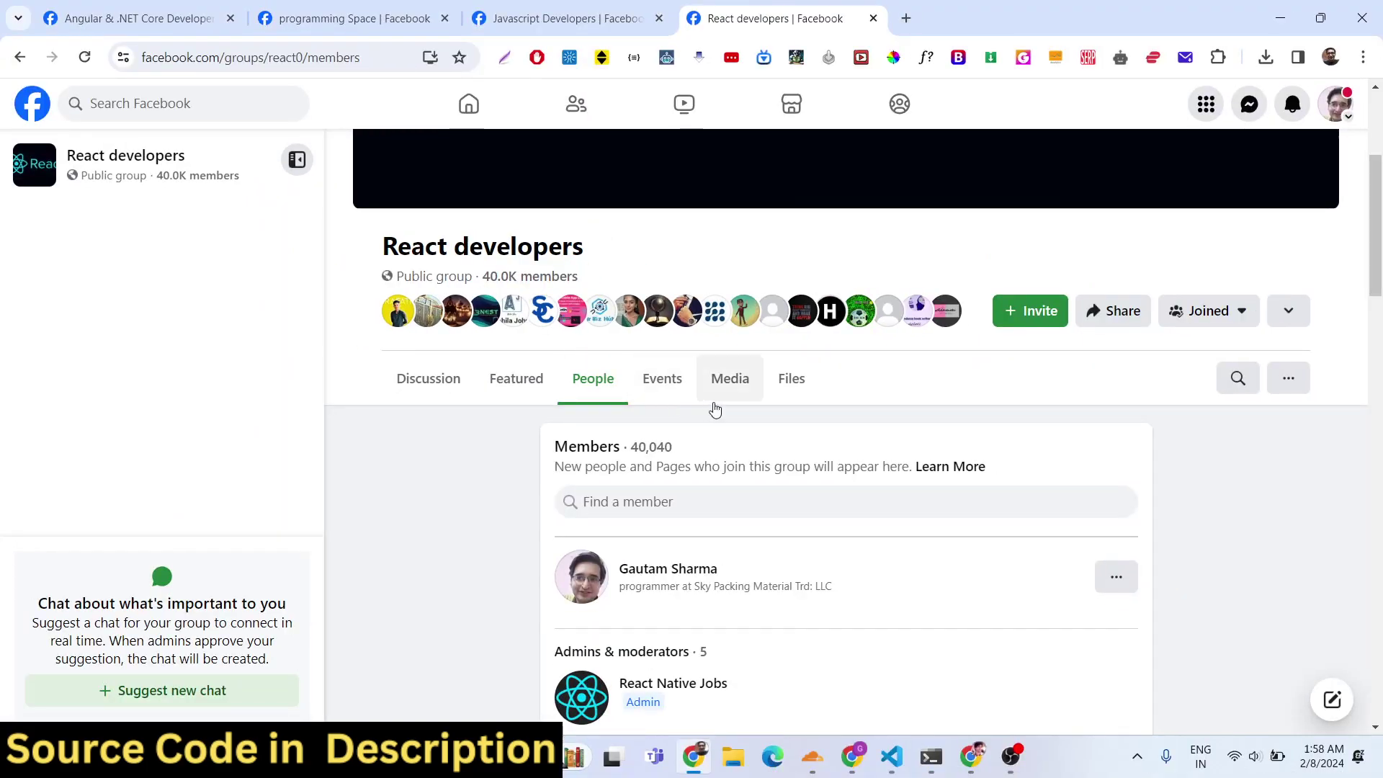
- Browse the React developers member list, letting more members load, and examine the profile details listed for each
scroll(706, 450, "down", 20)
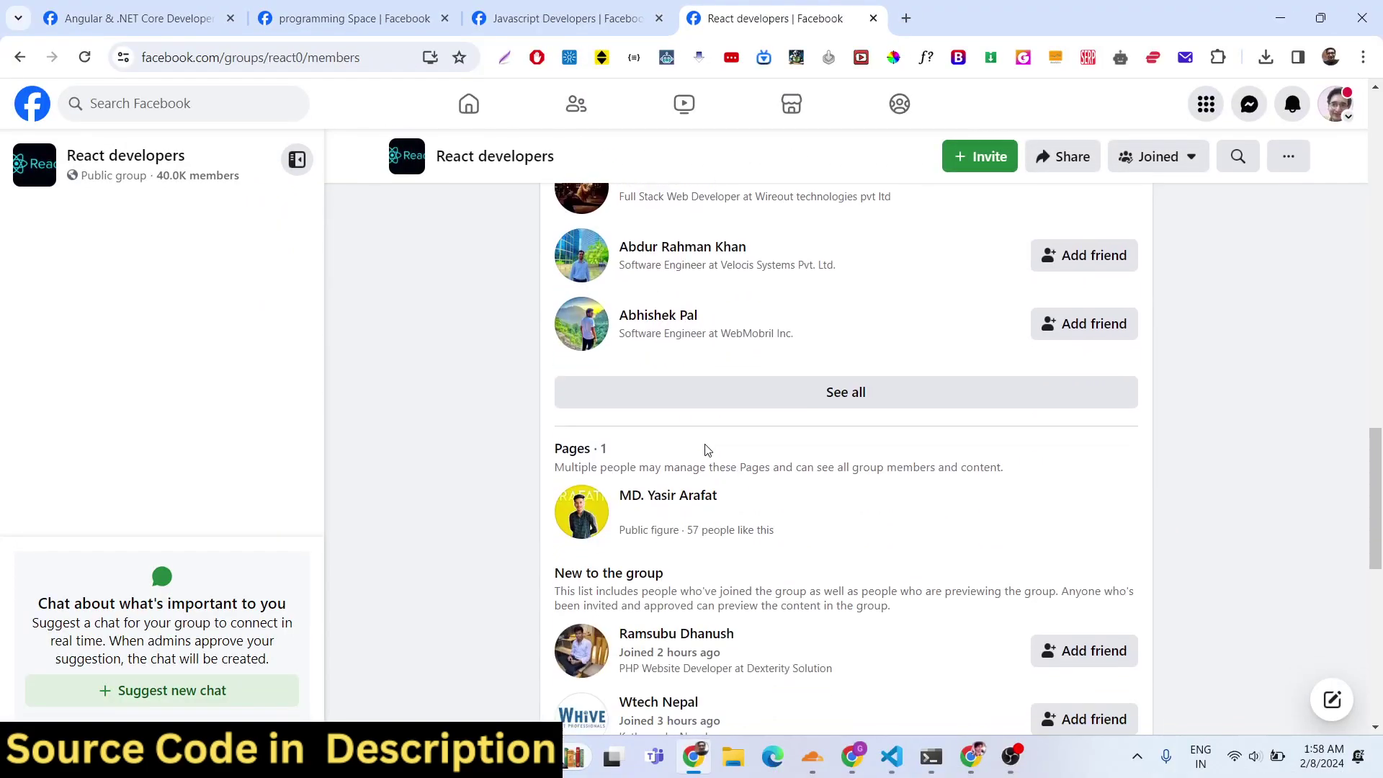
scroll(706, 449, "down", 10)
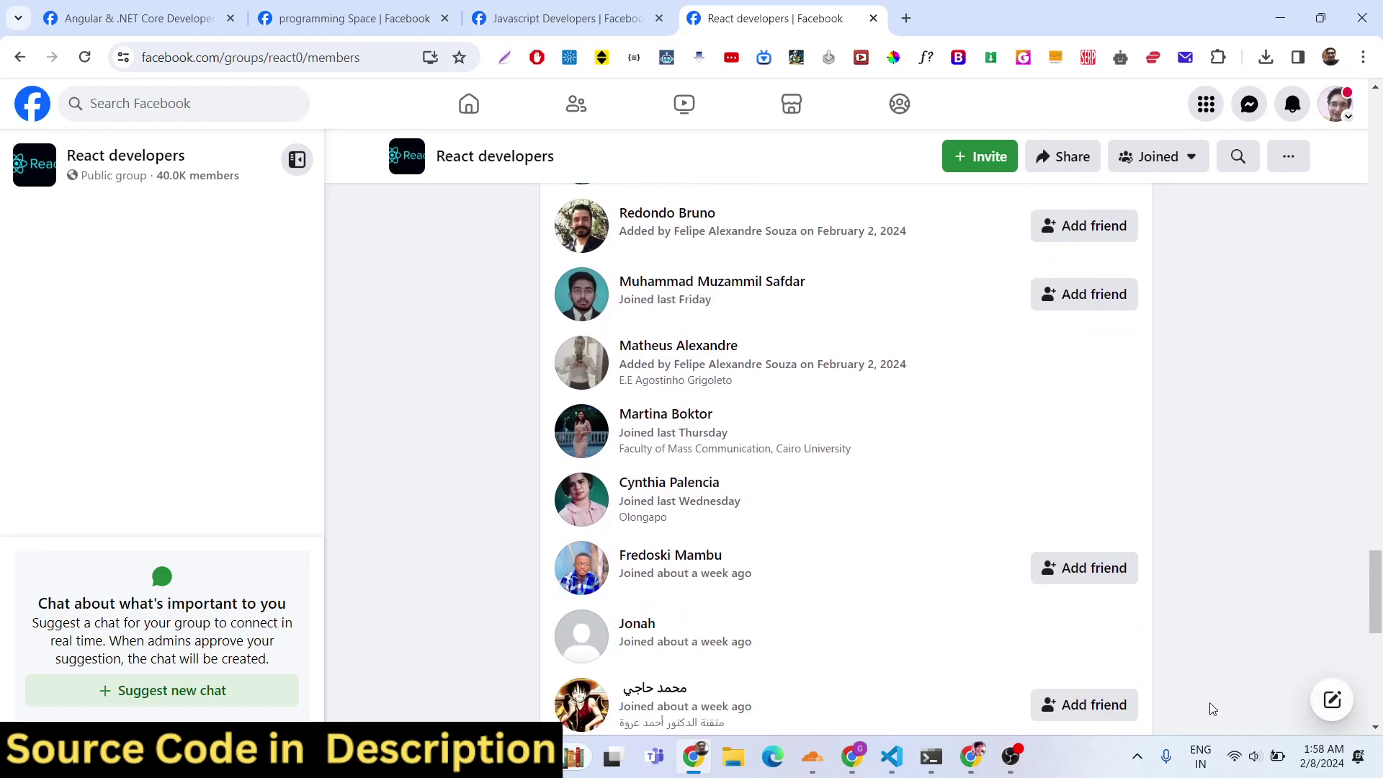
scroll(1265, 691, "down", 15)
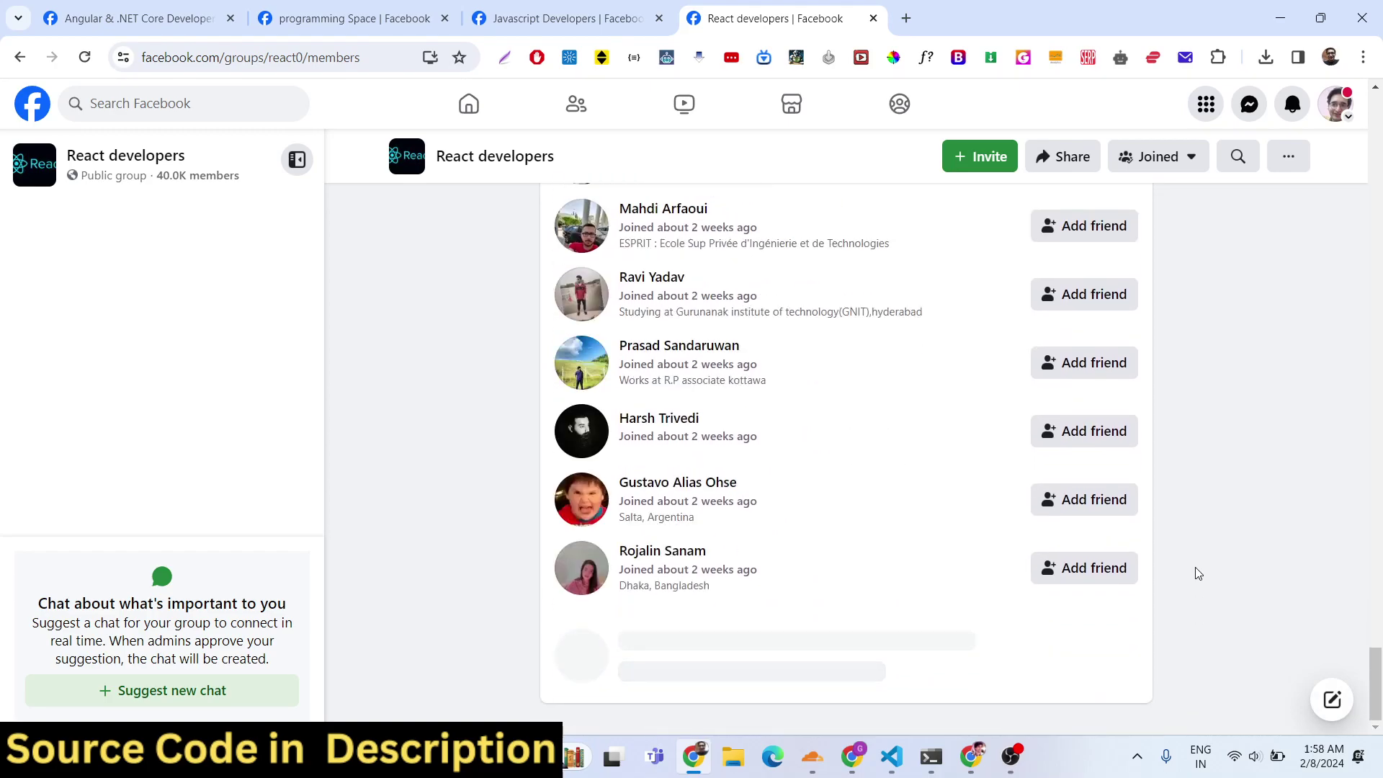
scroll(1195, 568, "down", 10)
scroll(1195, 566, "down", 10)
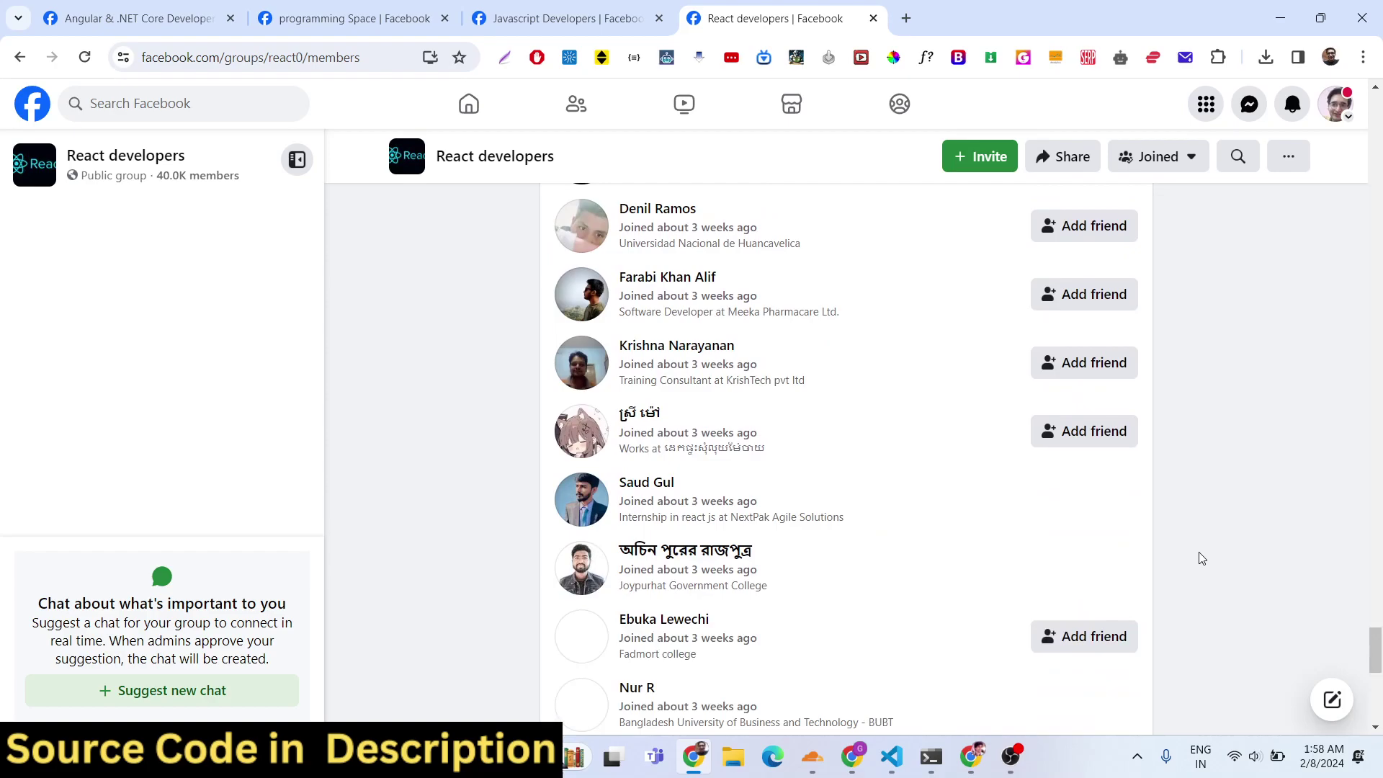
scroll(1199, 556, "down", 9)
scroll(1044, 459, "up", 3)
scroll(1044, 458, "up", 10)
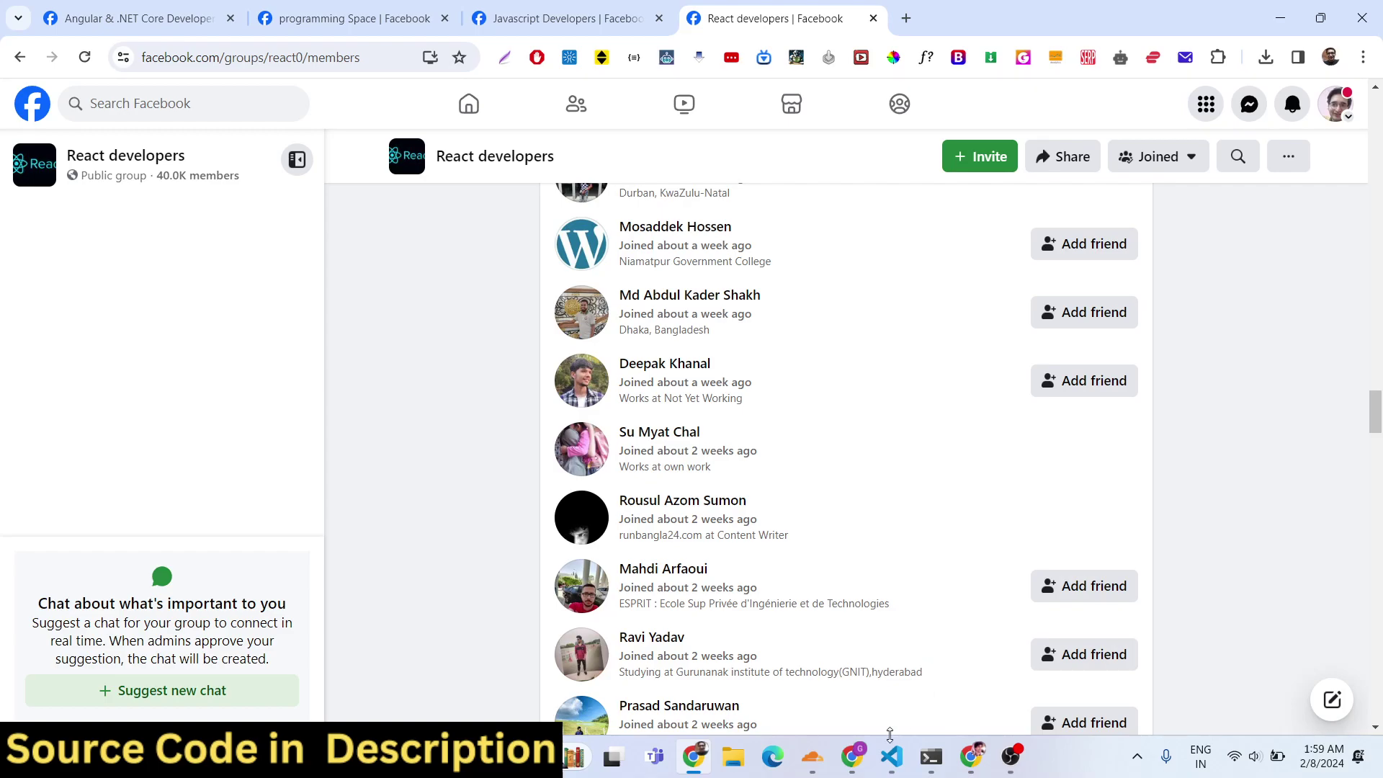
- Switch to the facebook-group-members-scraper project in VS Code and reveal facebookgroupscraperjs.zip in a maximised File Explorer window
mouse_move(892, 756)
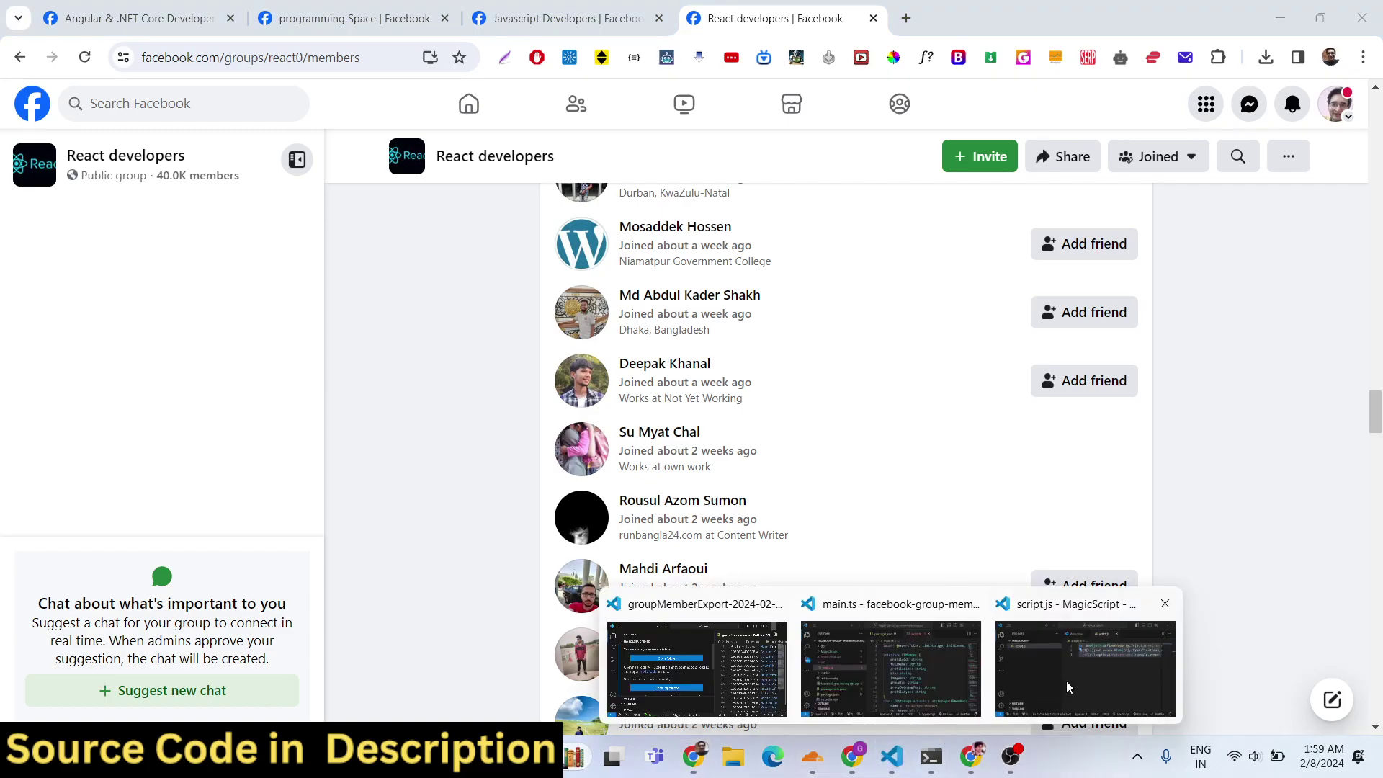
left_click(925, 677)
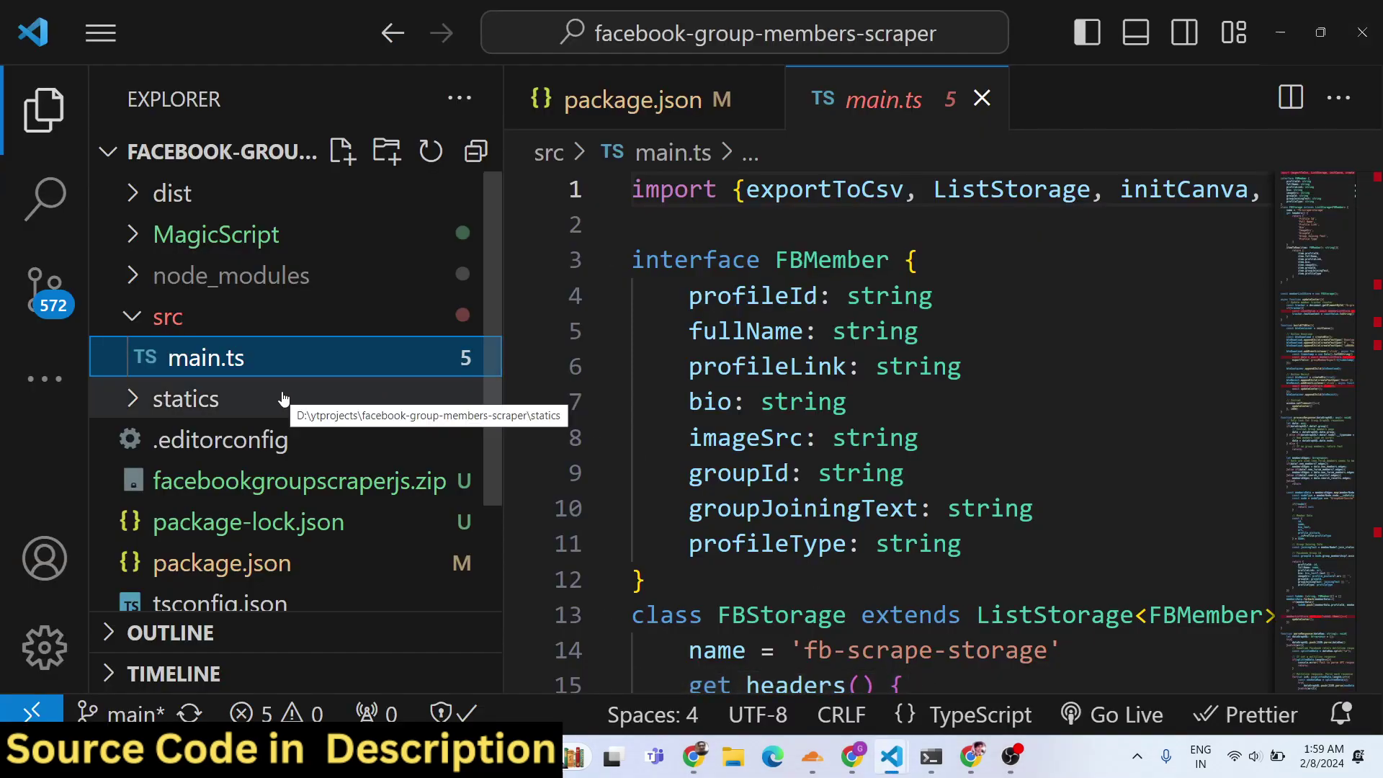
mouse_move(933, 758)
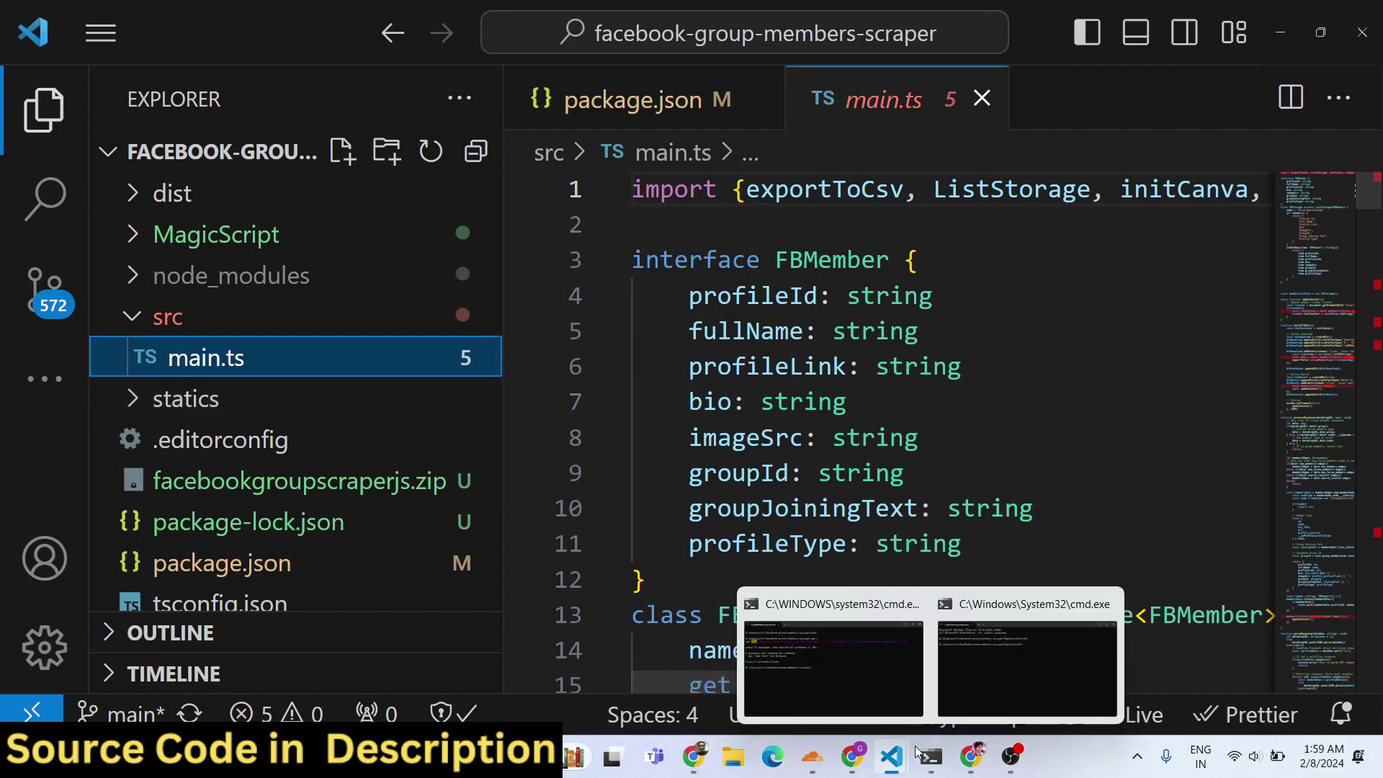
left_click(1026, 670)
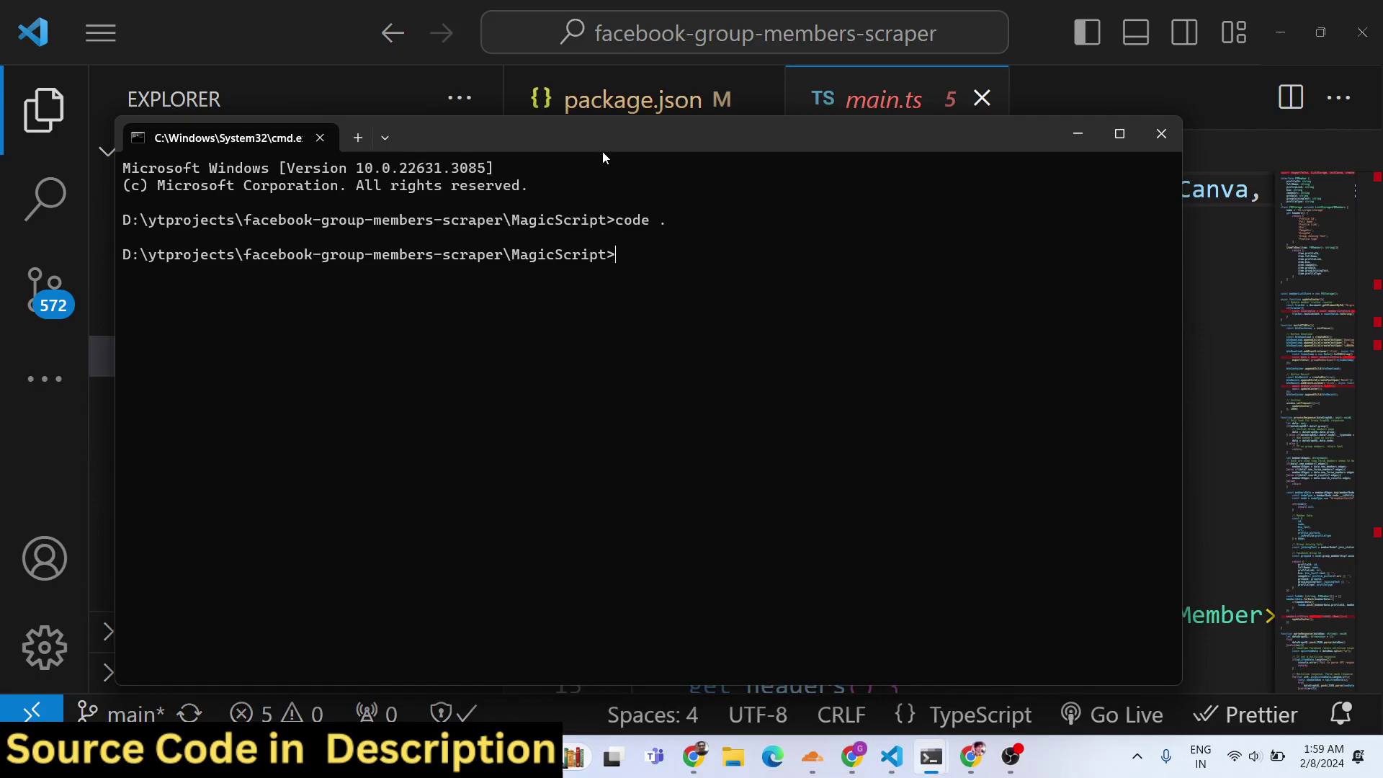
left_click_drag(602, 151, 1050, 314)
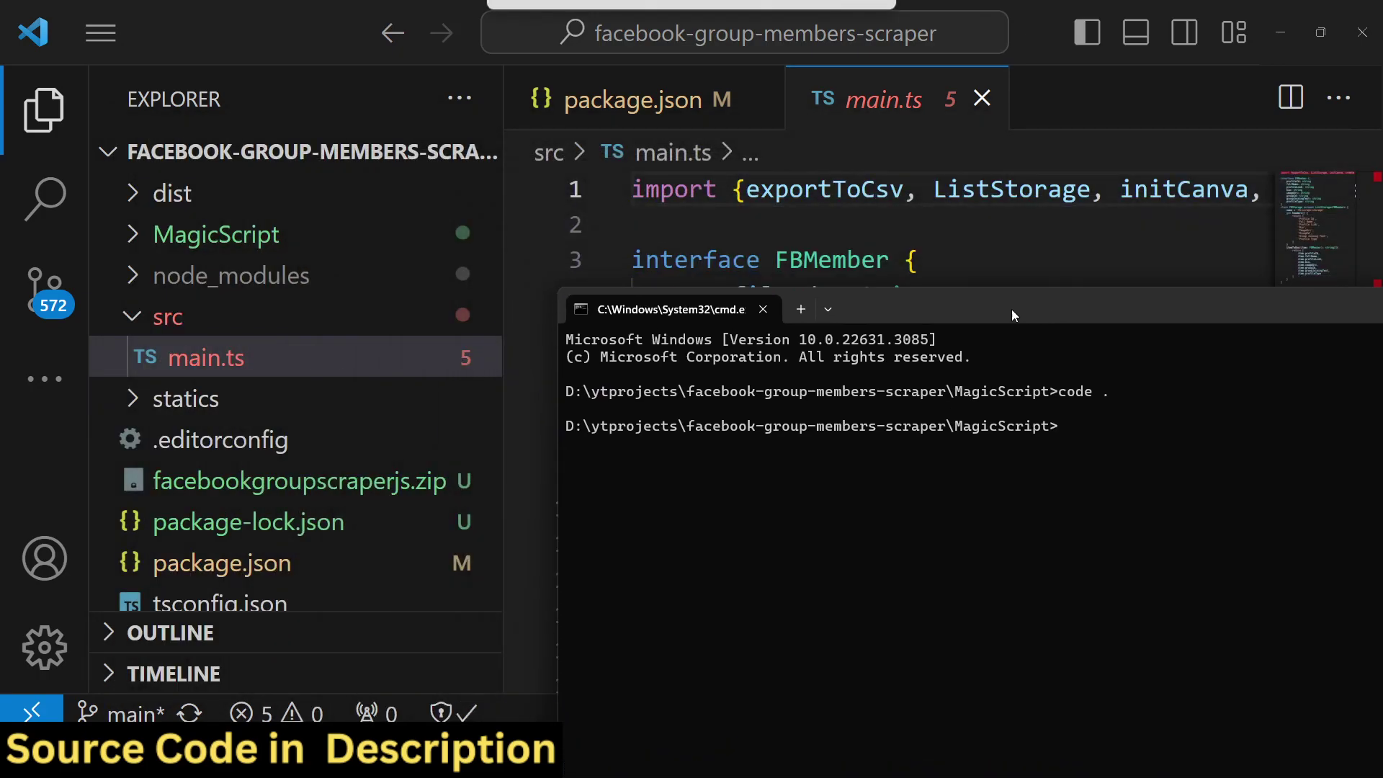
left_click(268, 494)
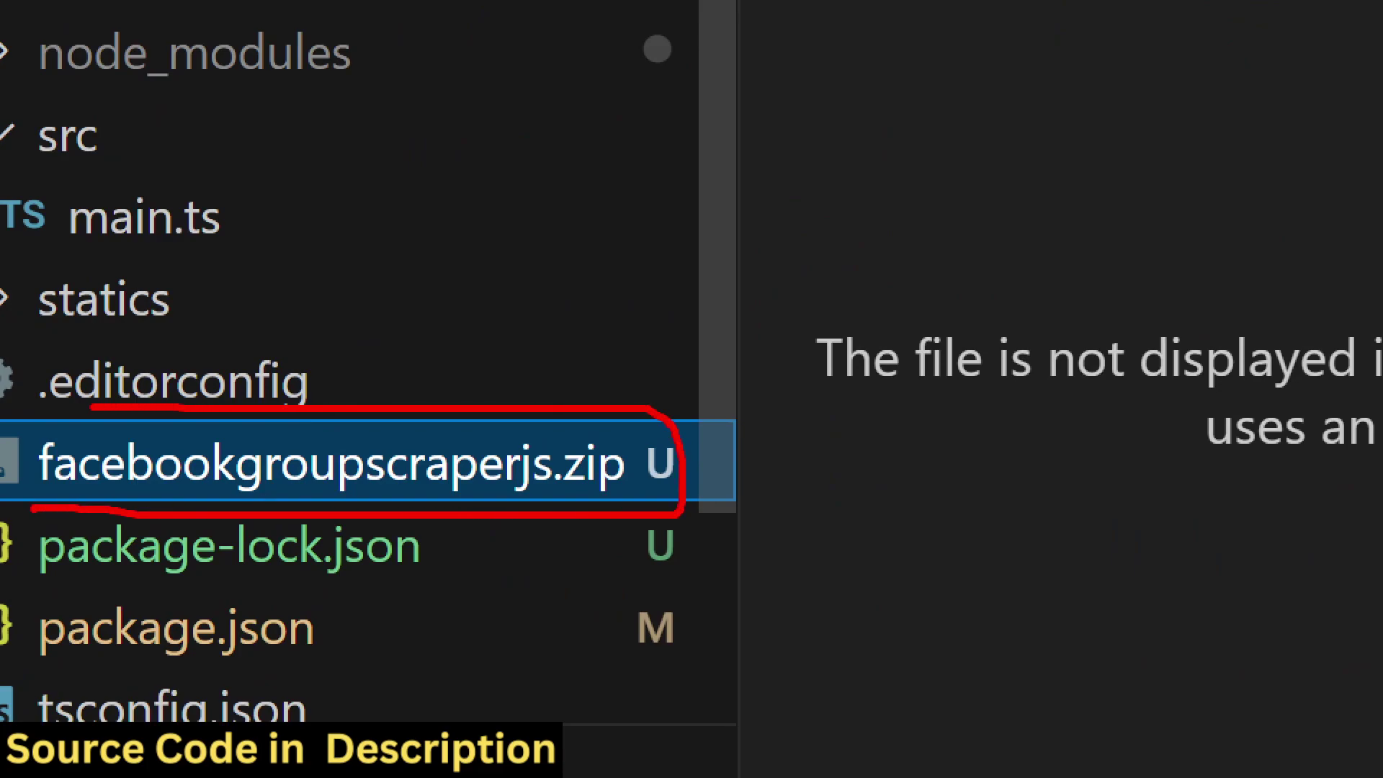
right_click(292, 472)
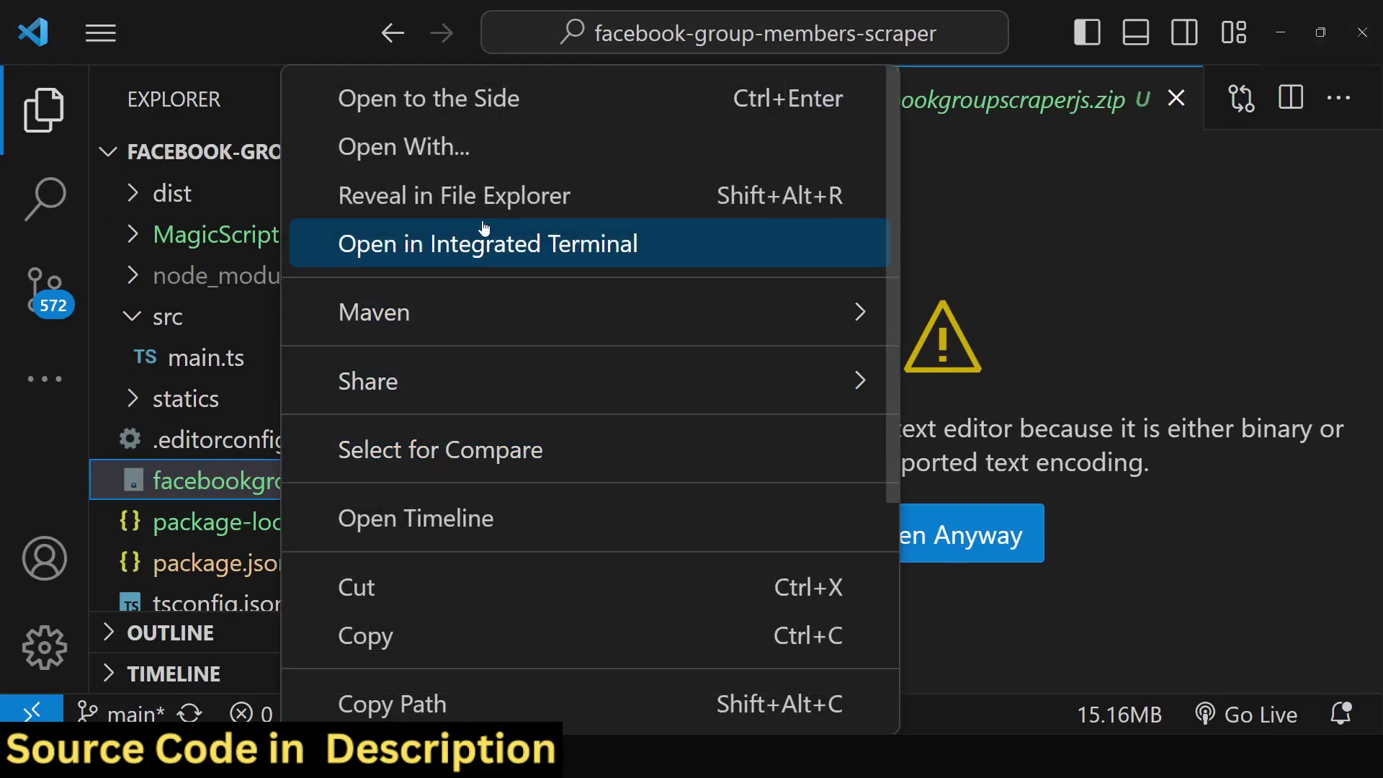
left_click(481, 202)
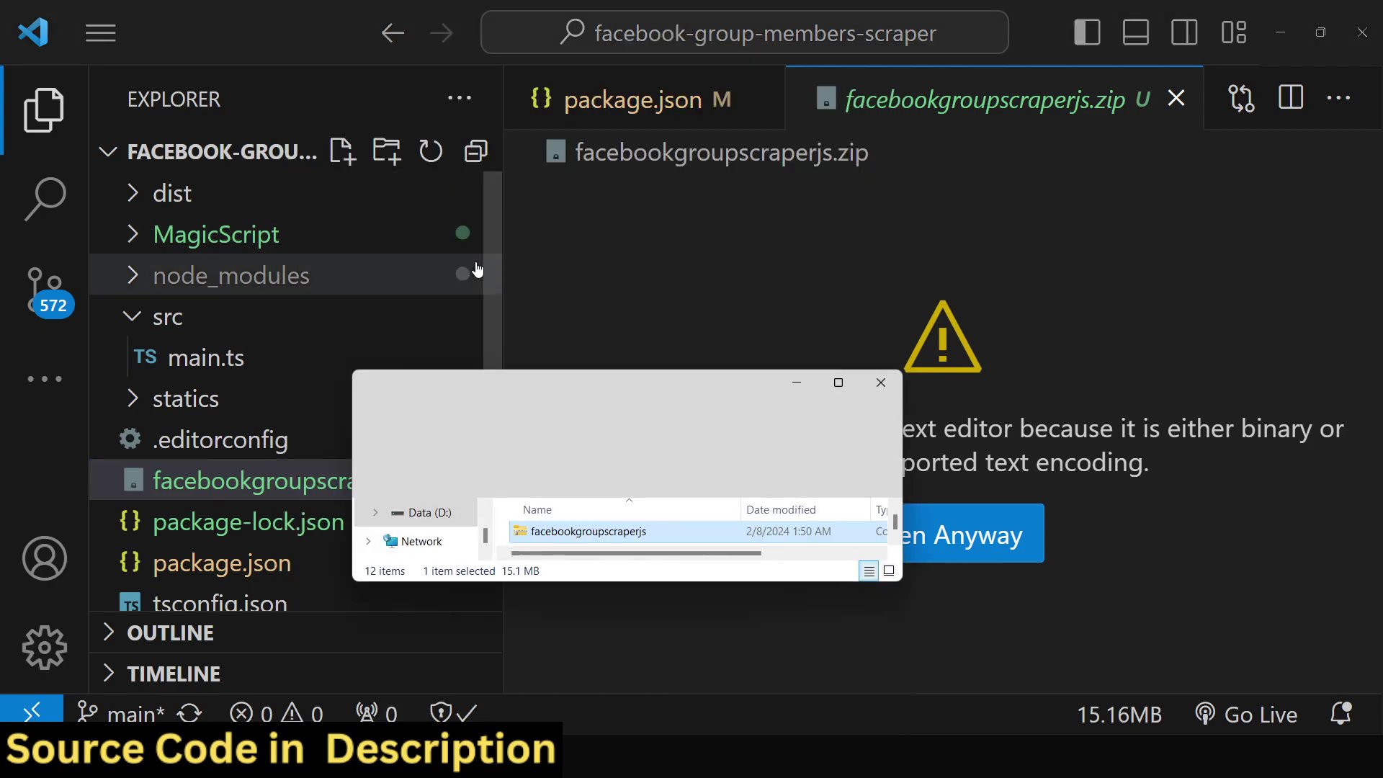
left_click(838, 383)
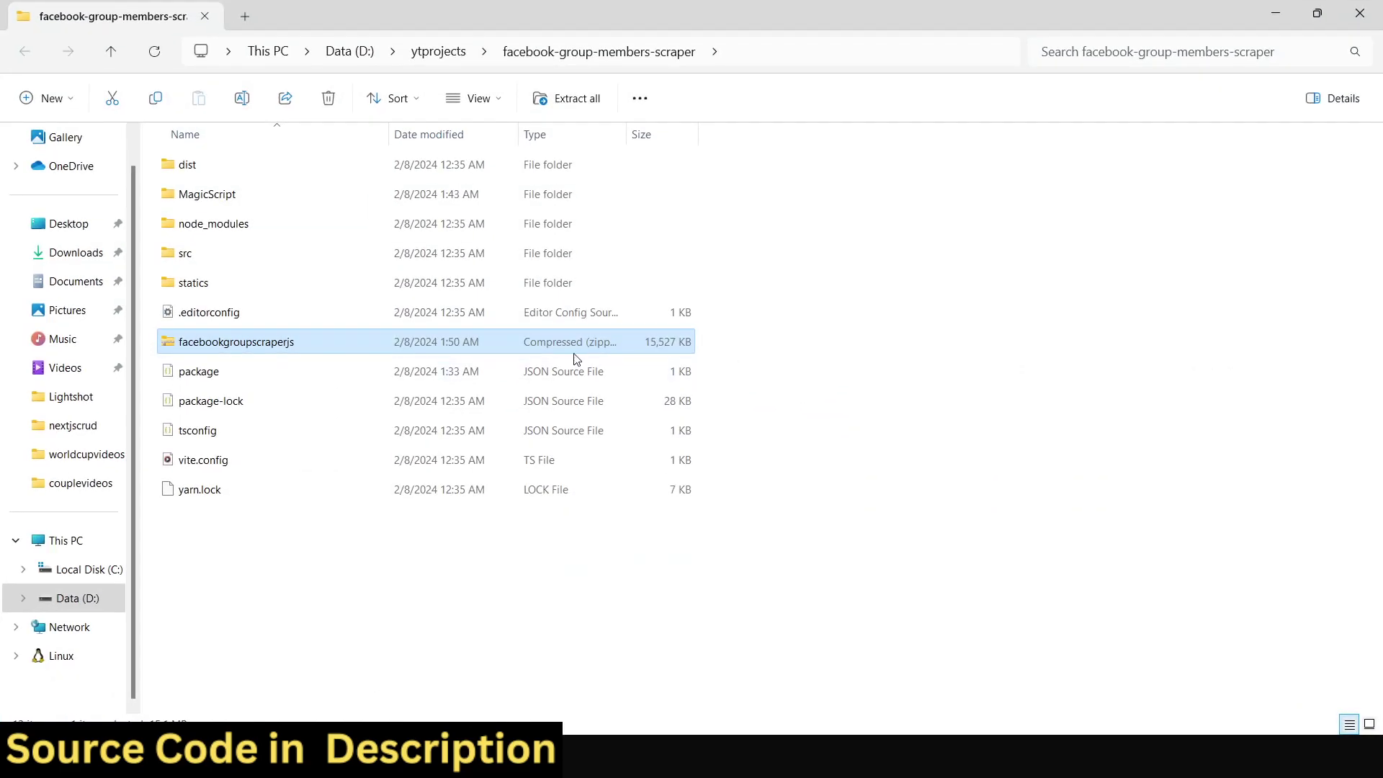
- Extract the facebookgroupscraperjs archive to the suggested folder, then maximise the extracted folder's window and select its contents
right_click(261, 344)
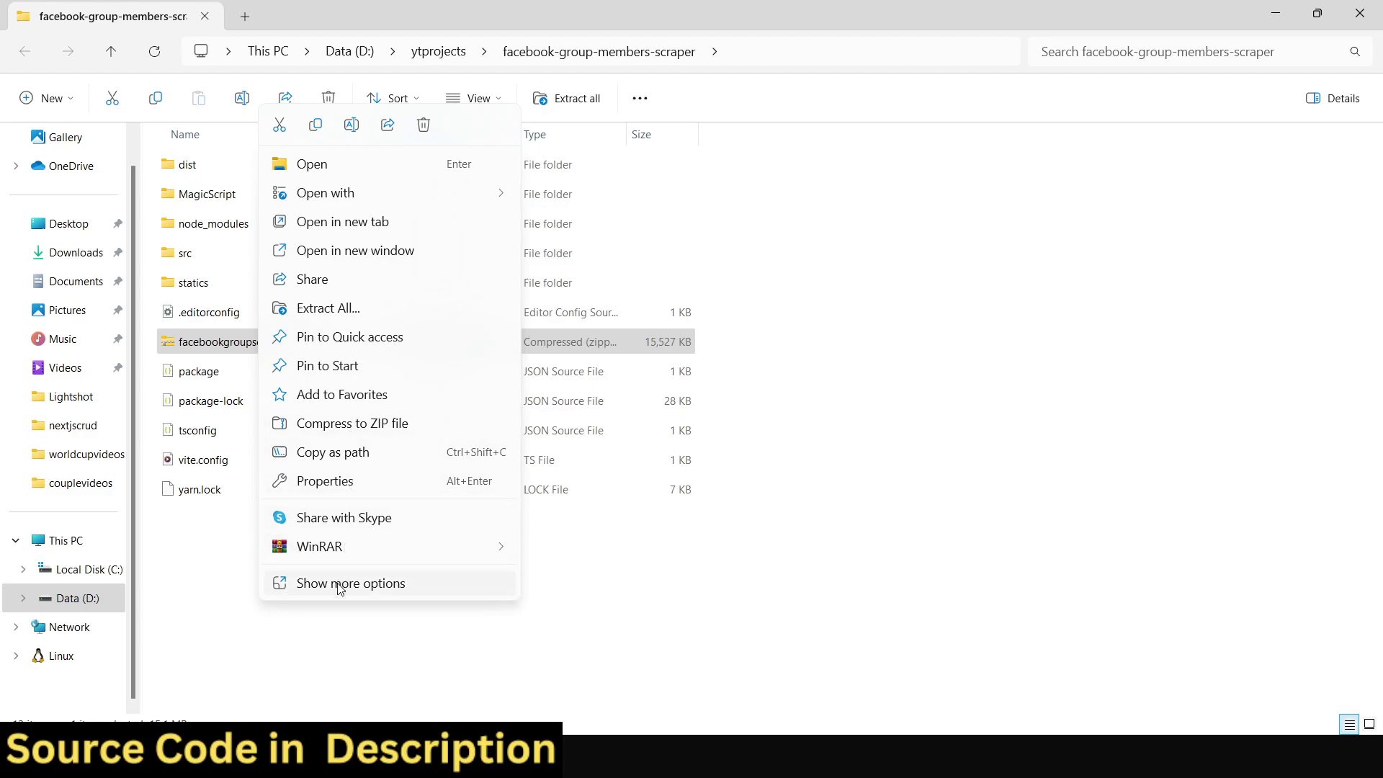
left_click(350, 310)
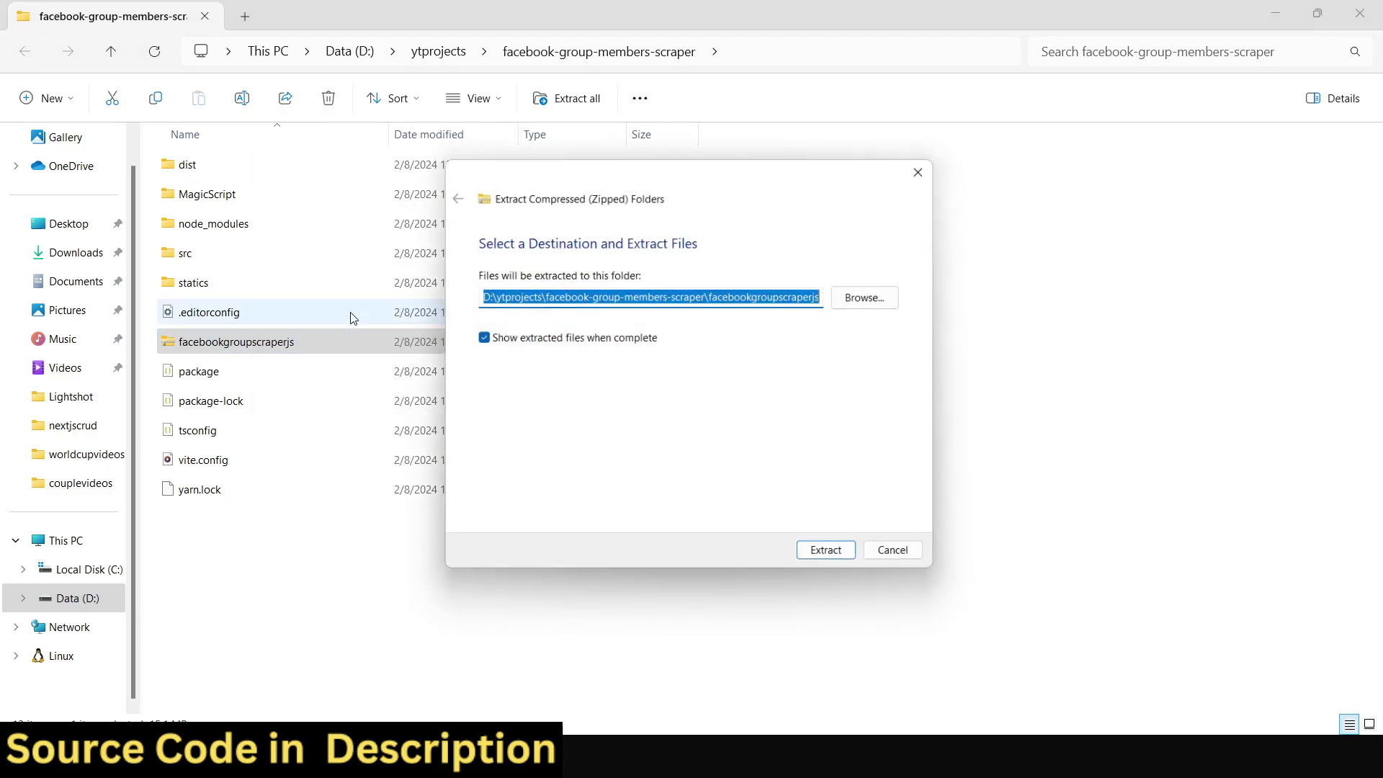
left_click(828, 560)
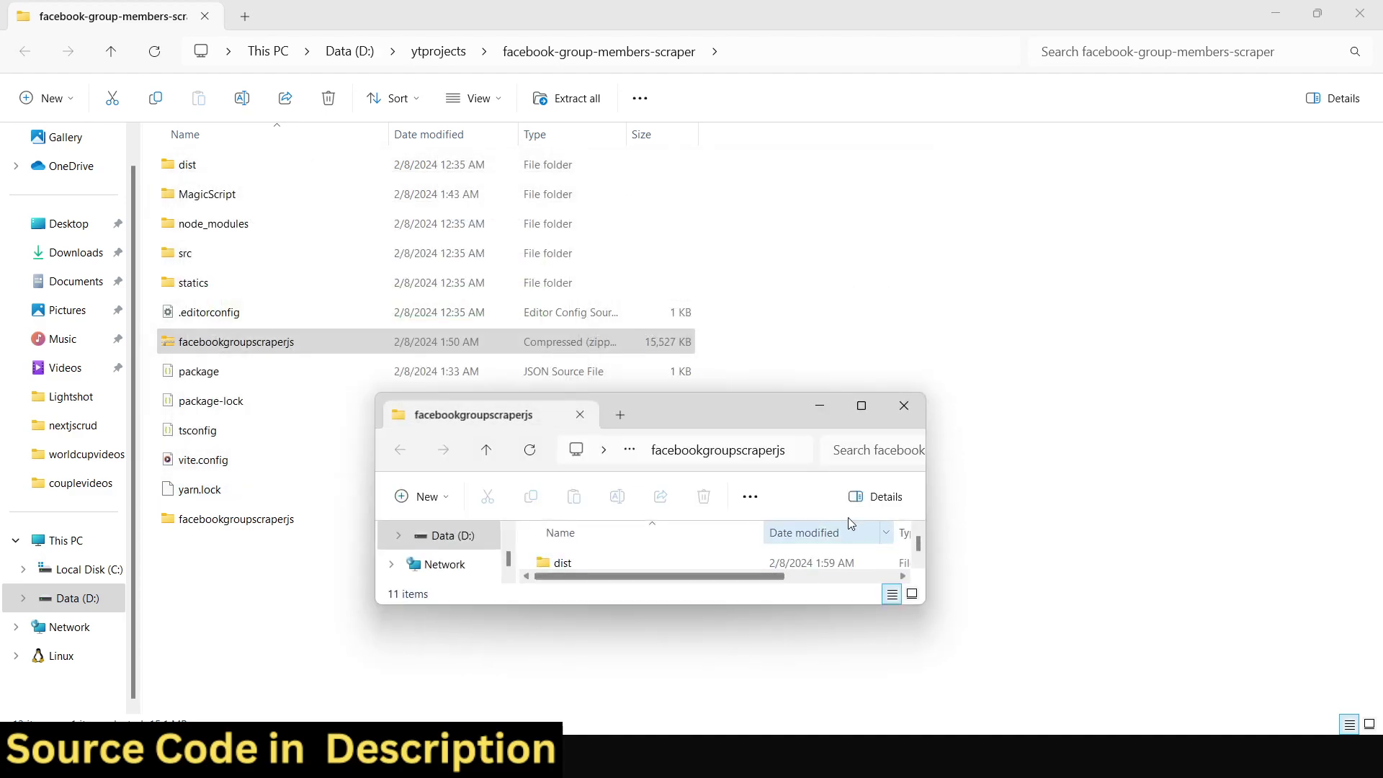
left_click(862, 411)
left_click_drag(642, 537, 161, 167)
- Open a command prompt in the extracted facebookgroupscraperjs folder and launch VS Code from there with "code ."
left_click(955, 56)
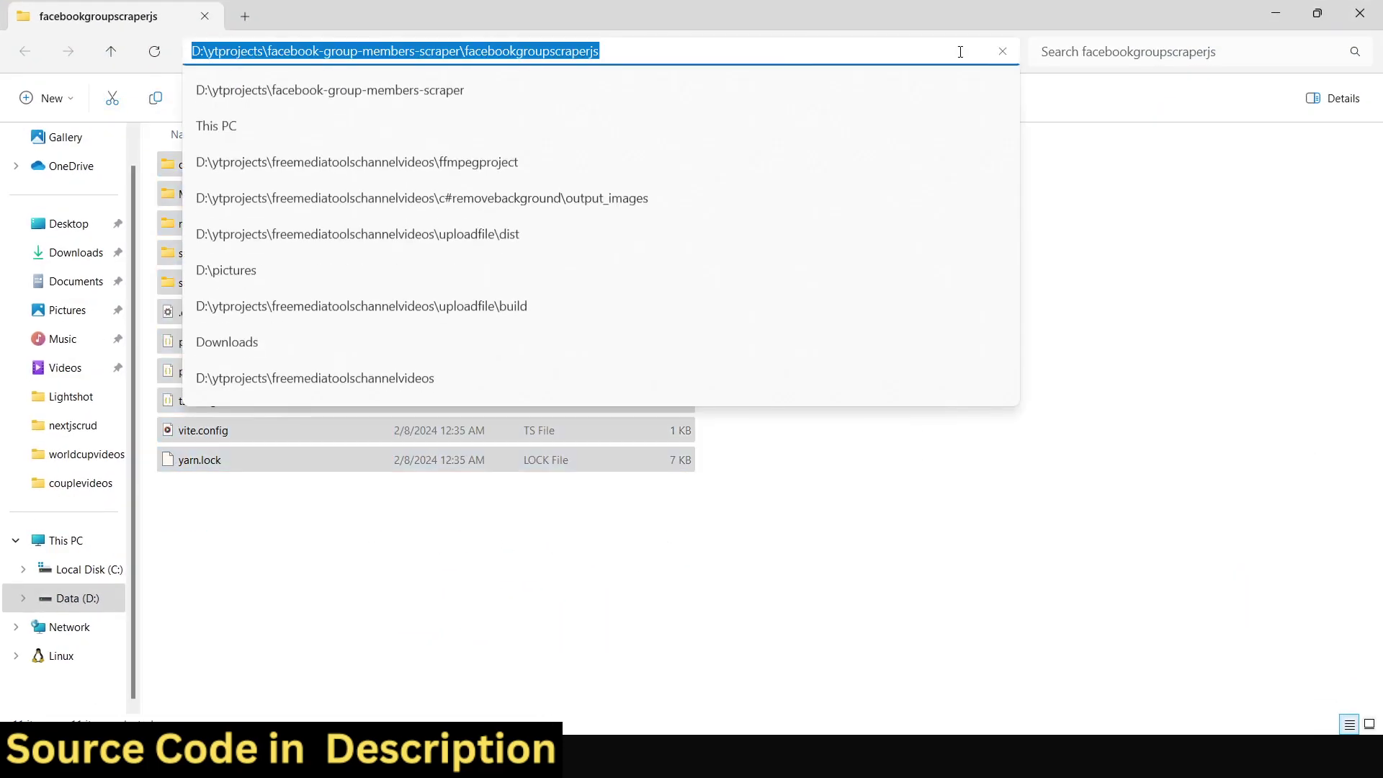
type("cmd")
key("Return")
type("c")
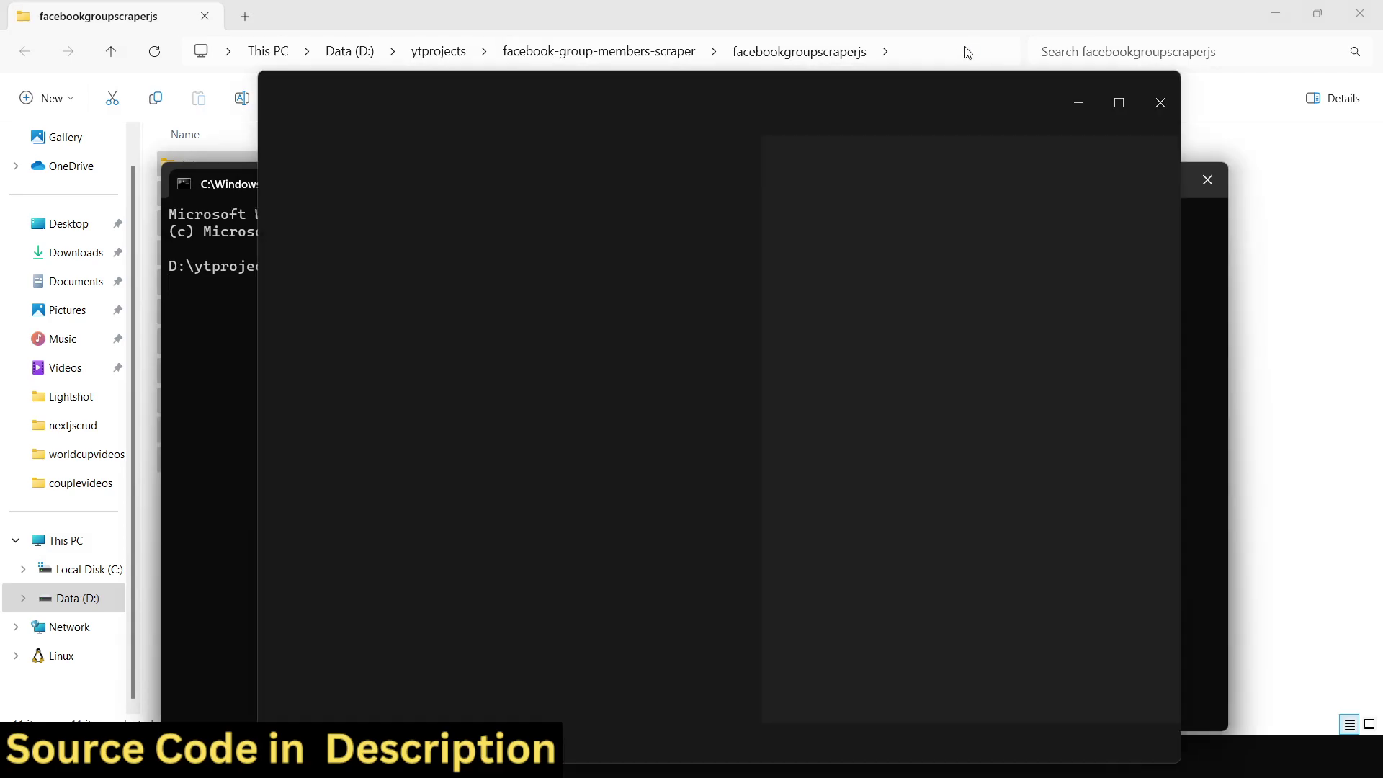
- Maximise the new VS Code window, bring the MagicScript command prompt forward and install the dependencies with "npm i"
left_click(1121, 109)
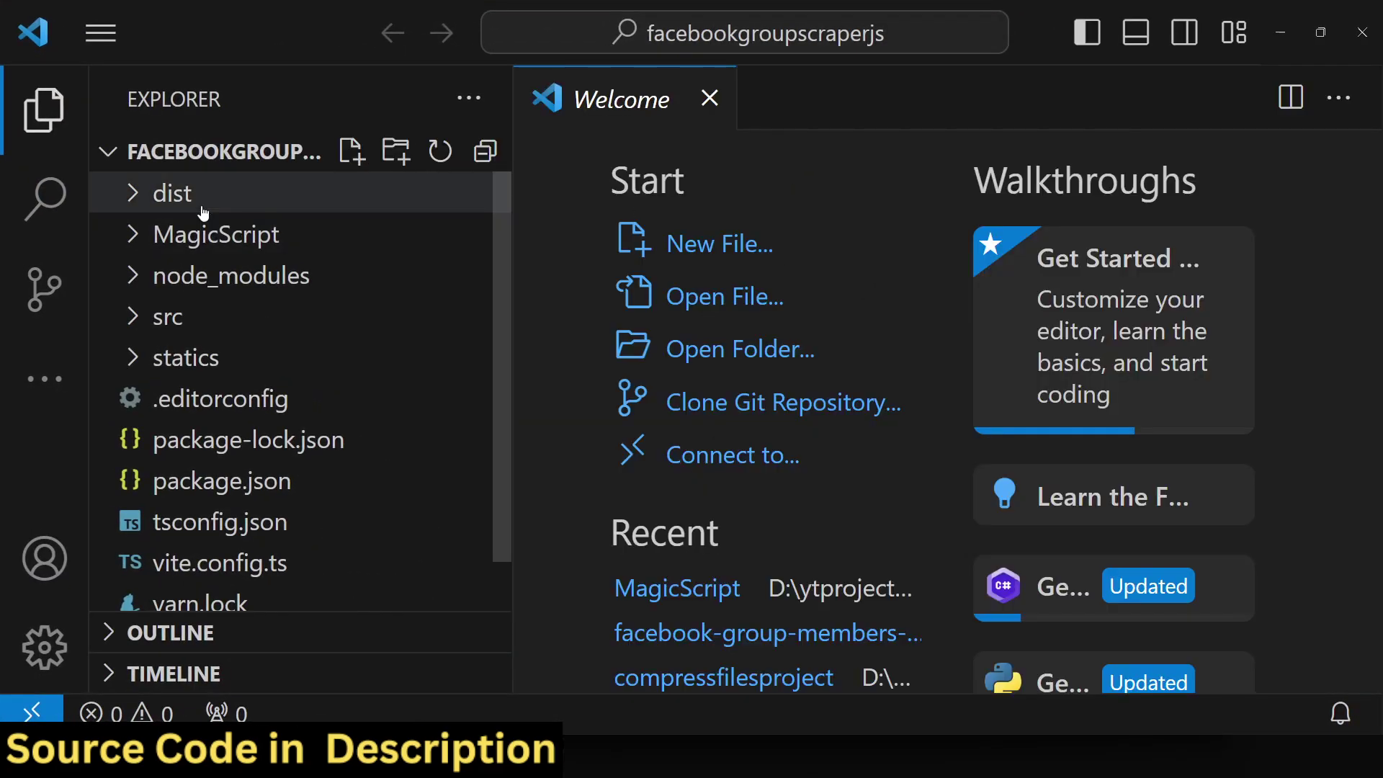
left_click(931, 756)
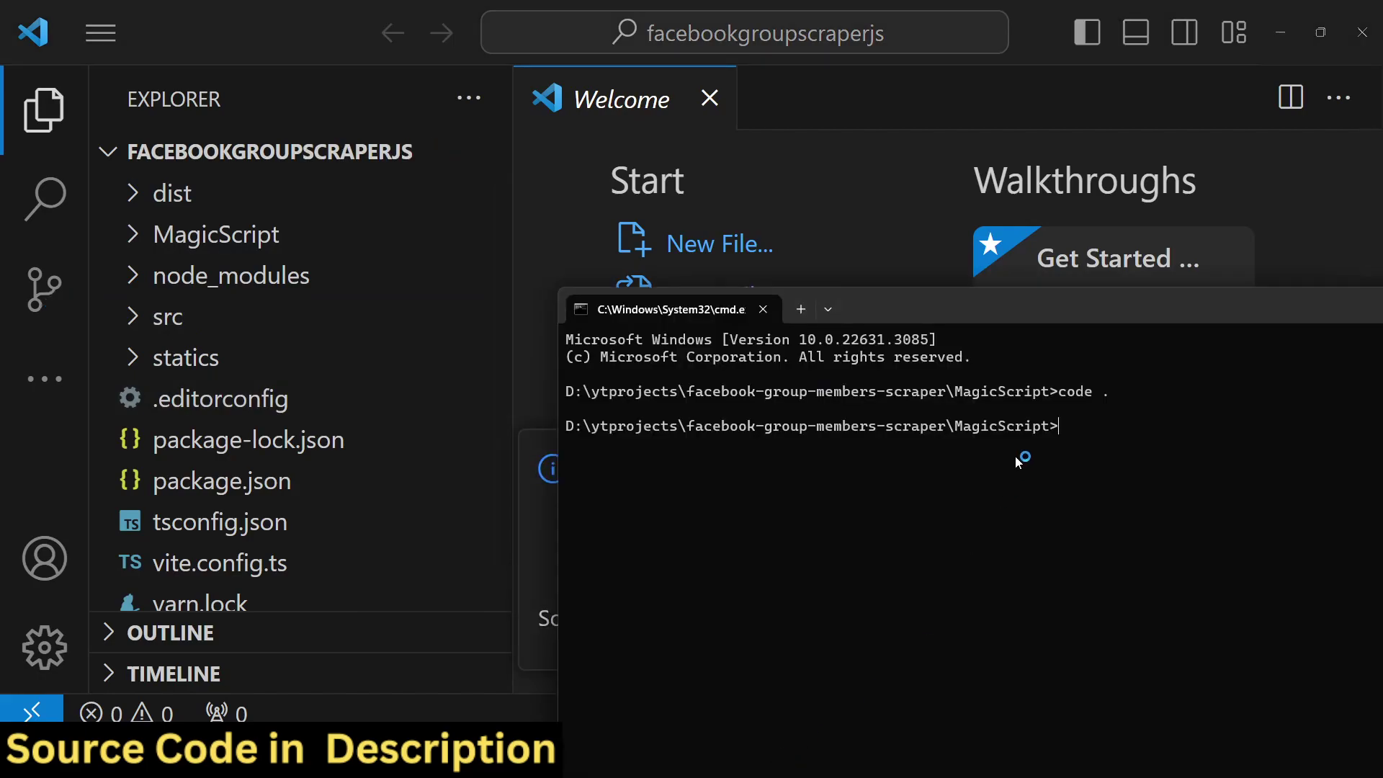
left_click_drag(1076, 305, 718, 159)
type("npm i")
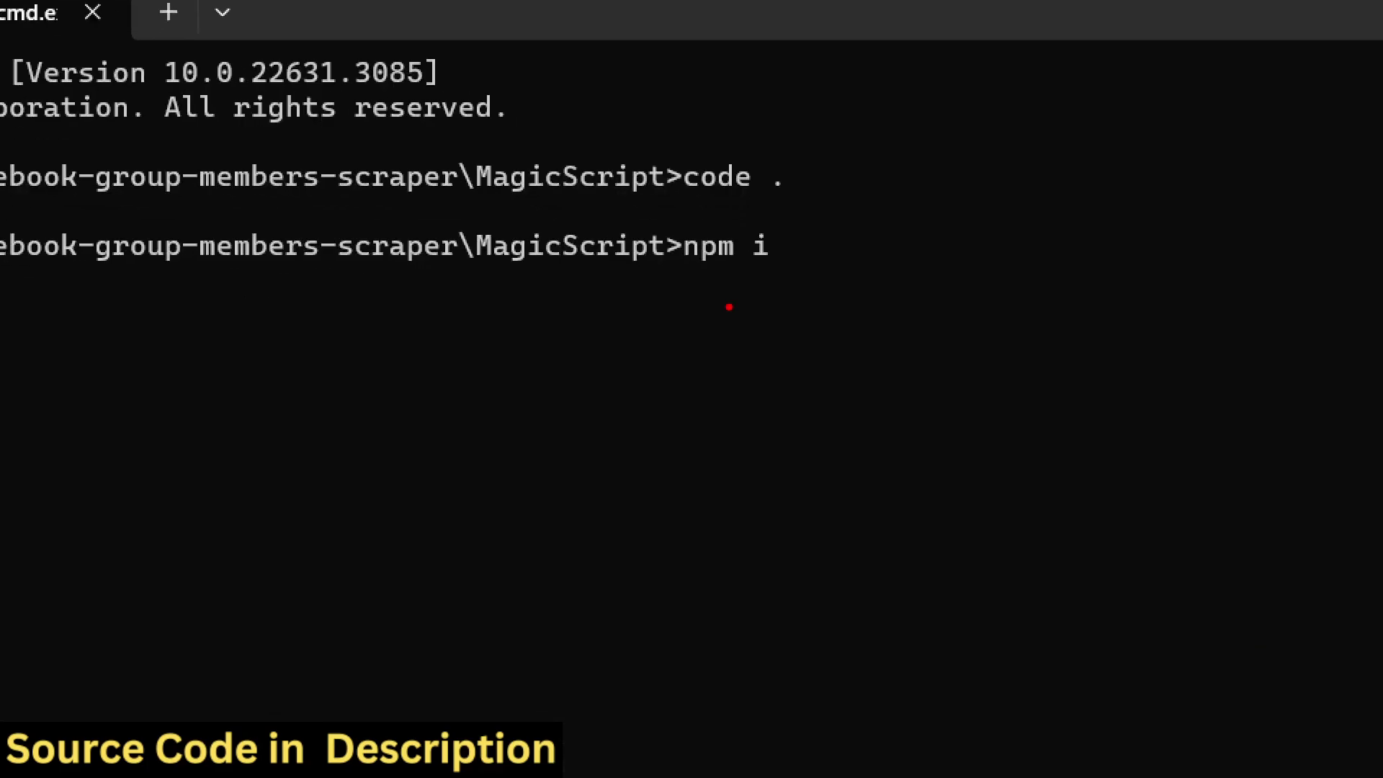
mouse_move(695, 305)
left_mouse_down()
mouse_move(749, 306)
mouse_move(751, 242)
mouse_move(647, 270)
left_mouse_up()
key("Return")
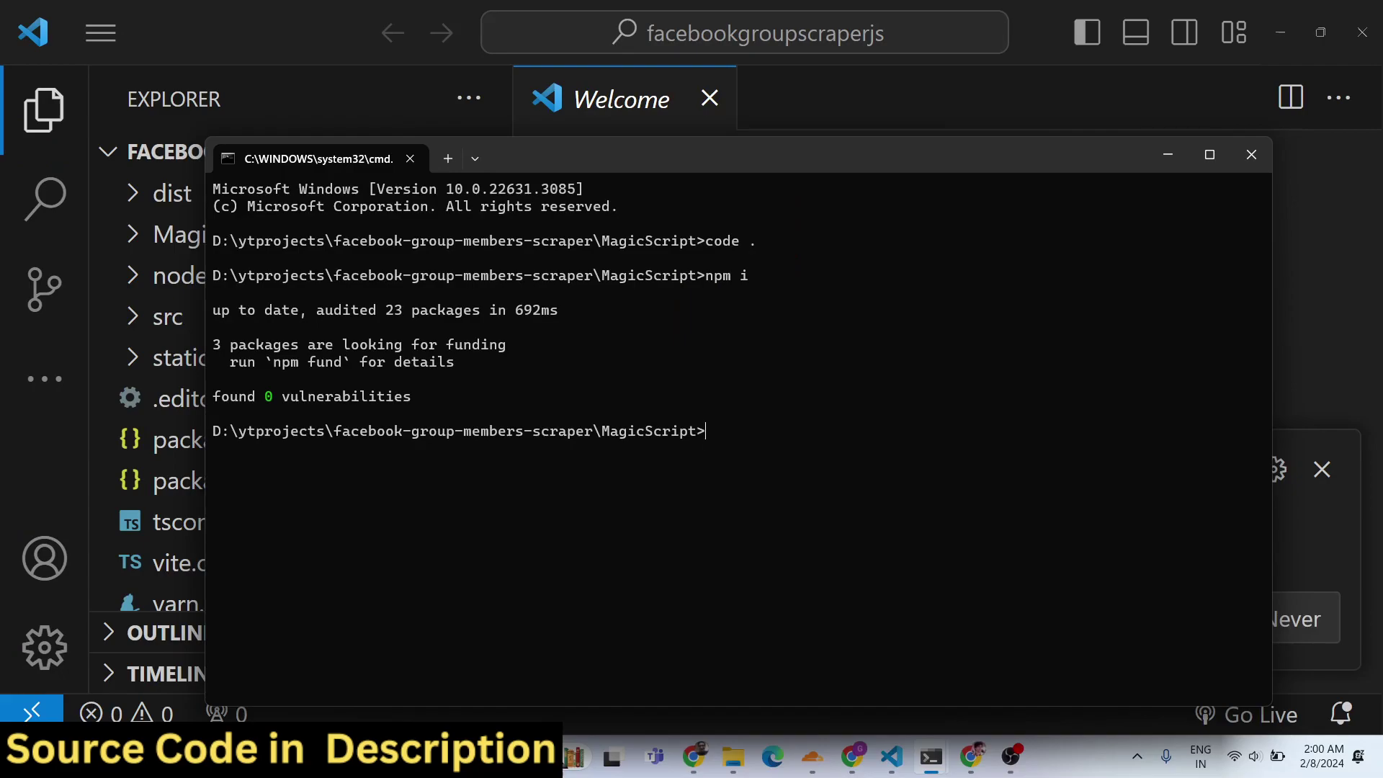
- Clear the MagicScript command prompt and run the project build with "npm run build"
type("cls")
key("Return")
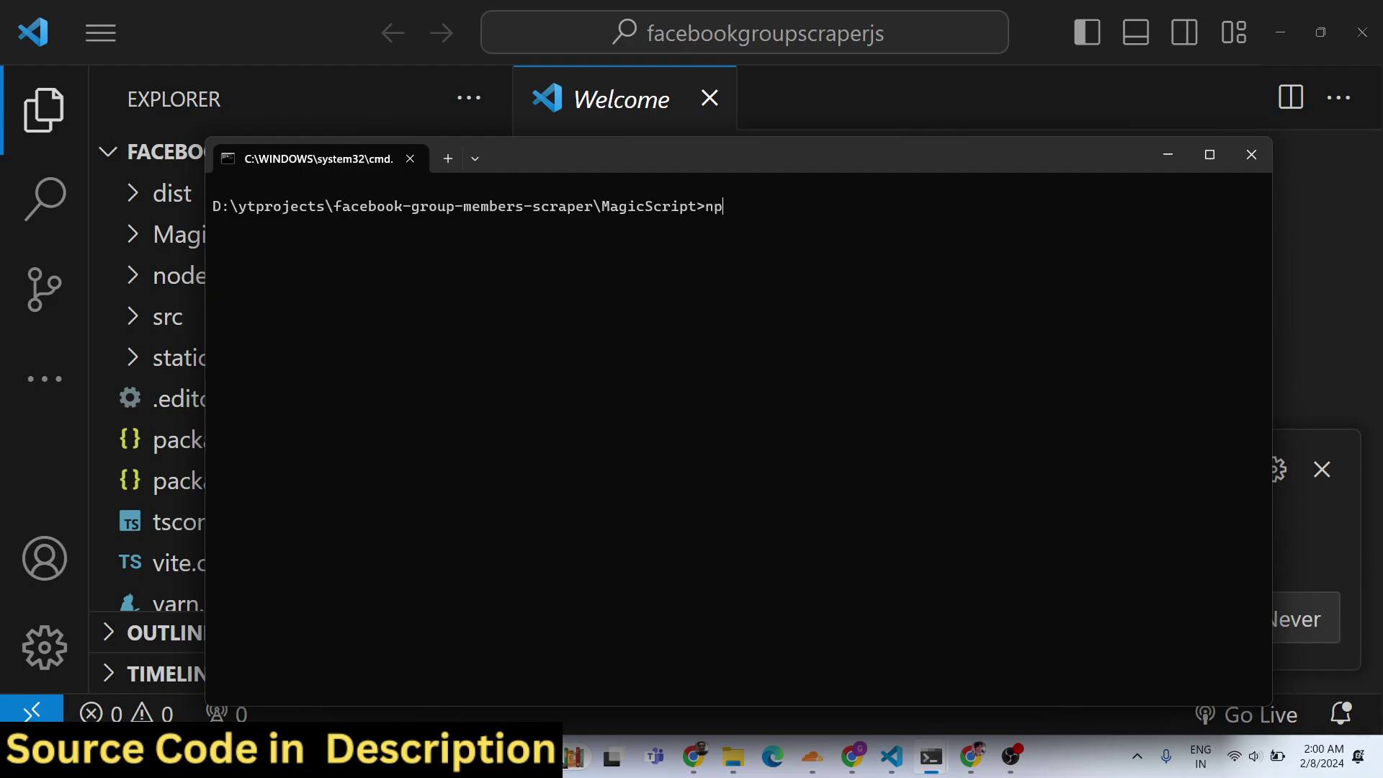
type("npm run build")
key("Return")
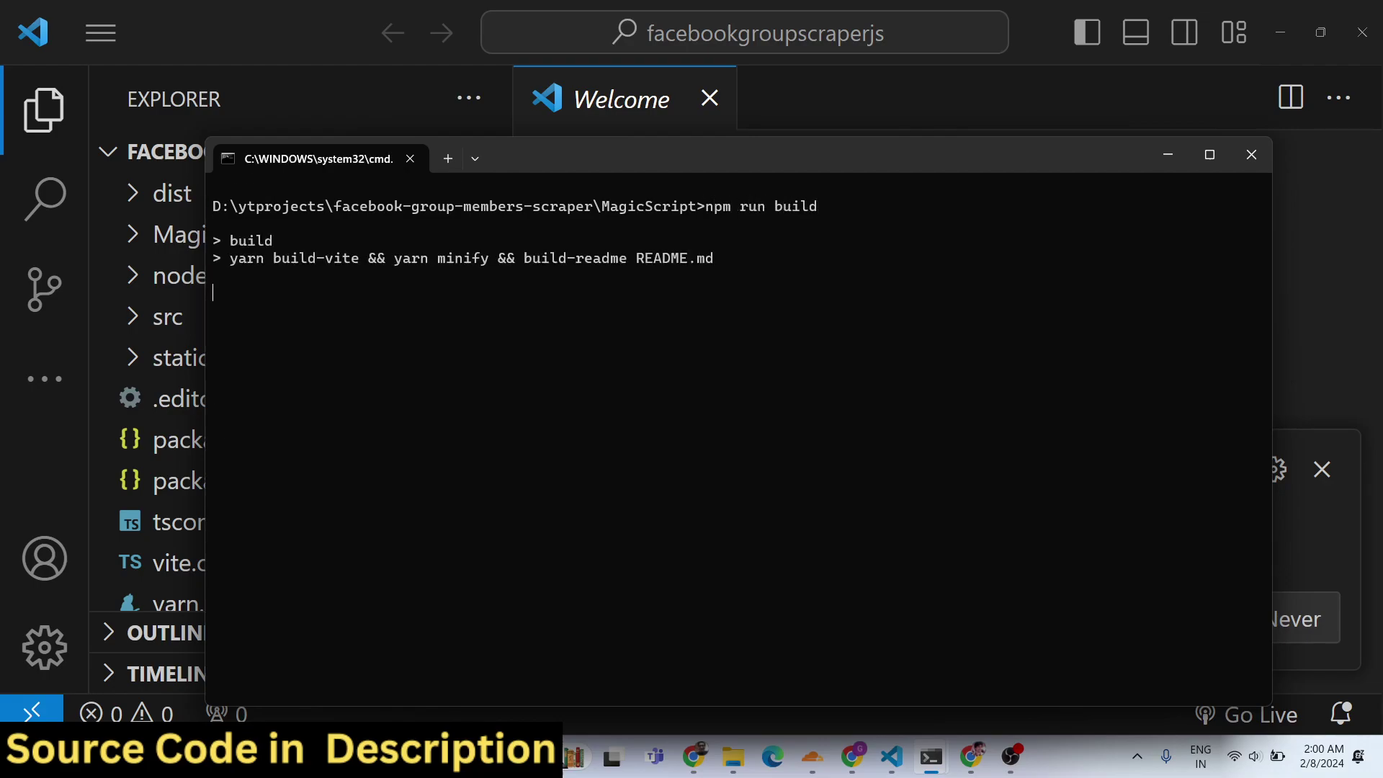
left_click_drag(577, 157, 745, 76)
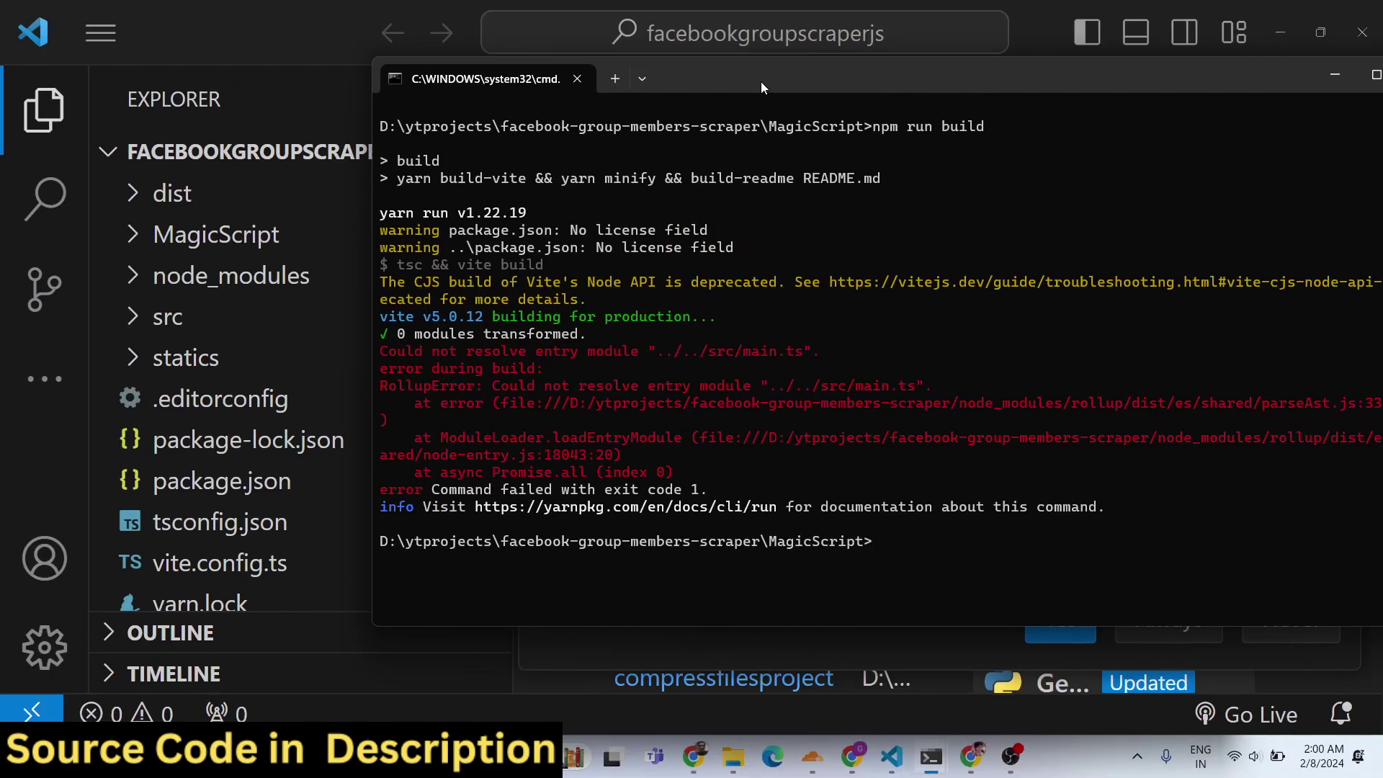
- Return to the facebookgroupscraperjs project and examine main.min.js in the dist folder, then collapse the folder
left_click_drag(763, 87, 896, 362)
left_click(238, 193)
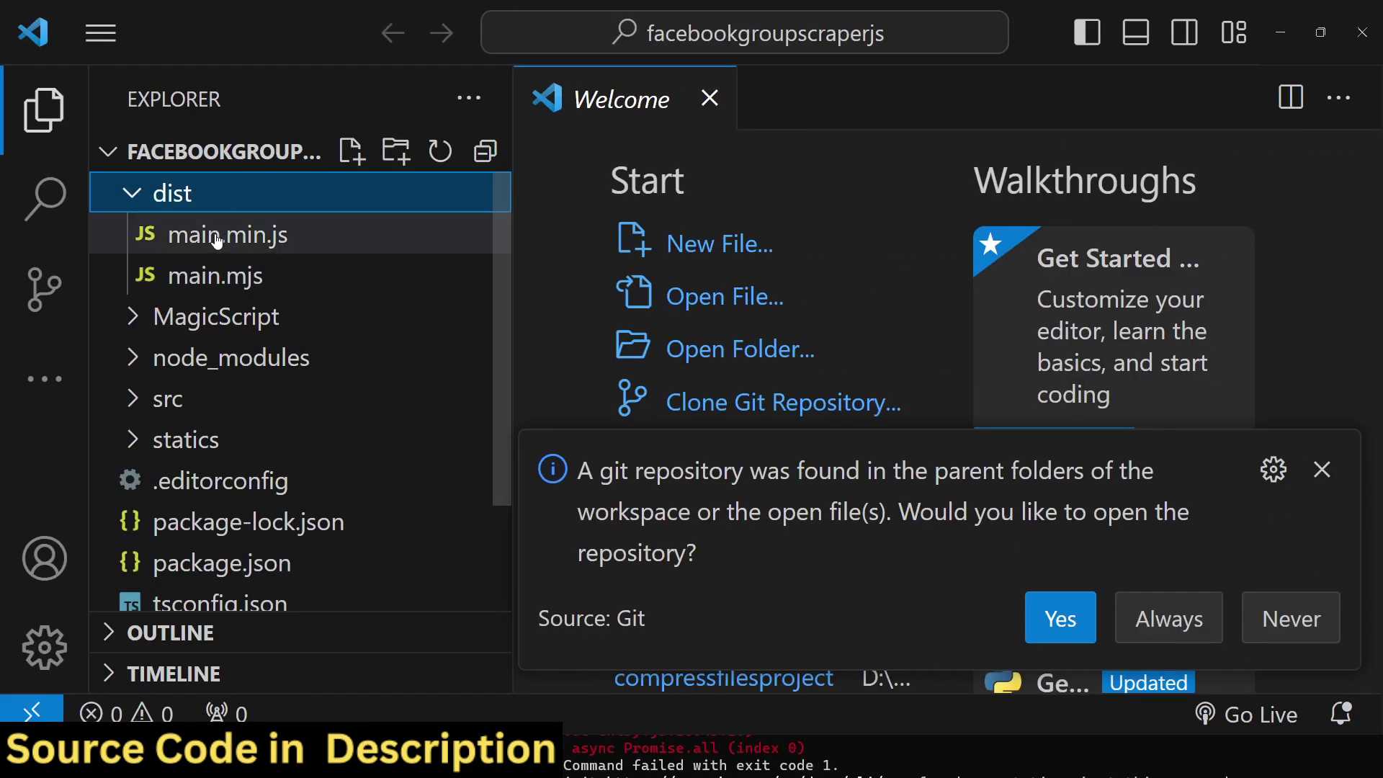
left_click(244, 241)
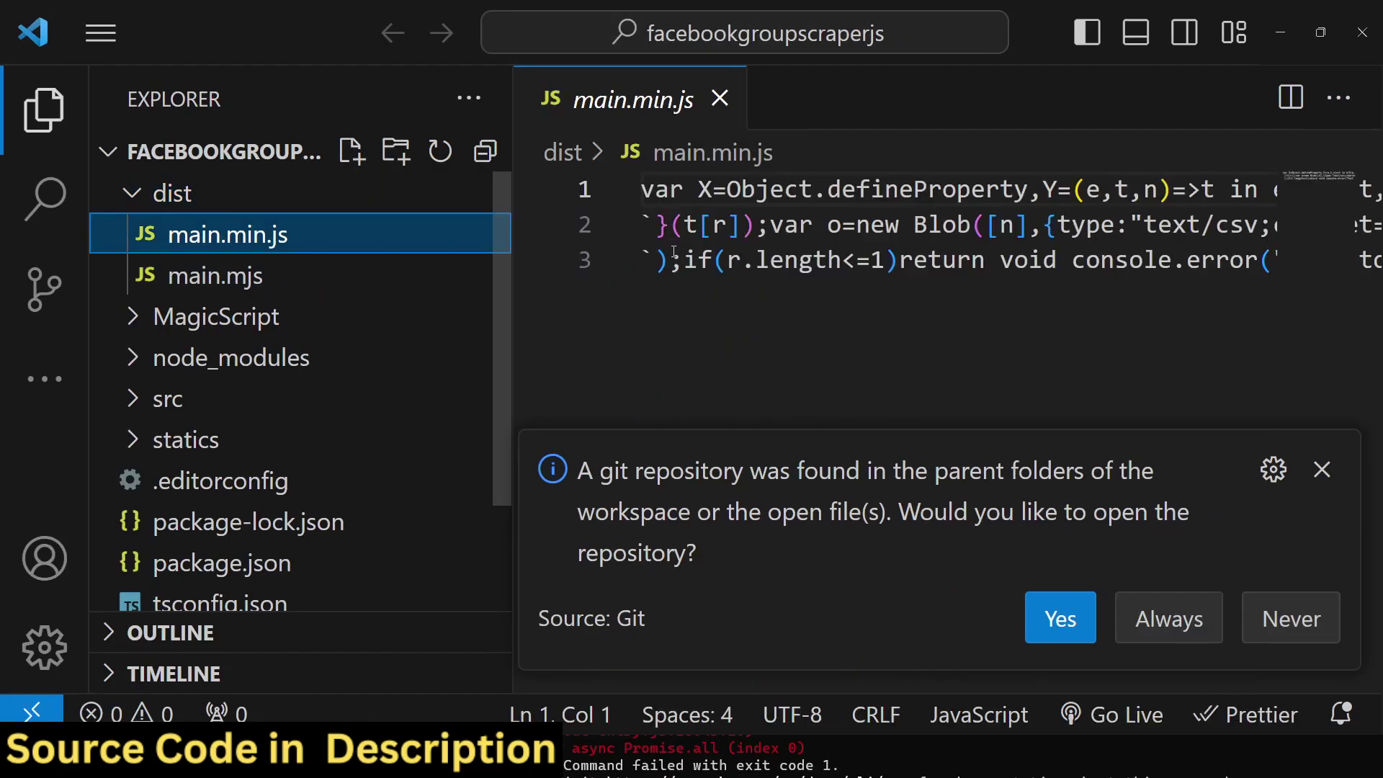
left_click(253, 206)
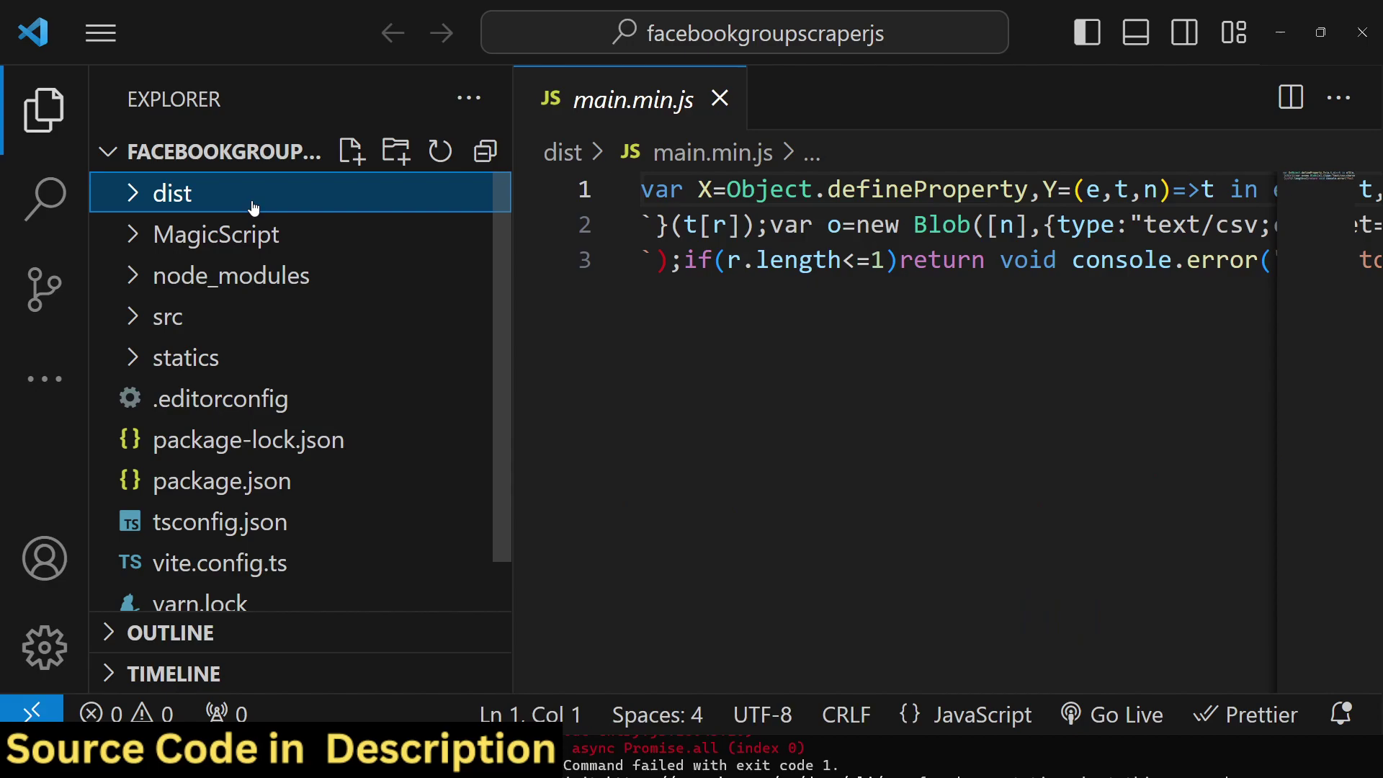
- Reveal the project's MagicScript folder in File Explorer and open it
left_click(193, 238)
right_click(193, 238)
left_click(310, 241)
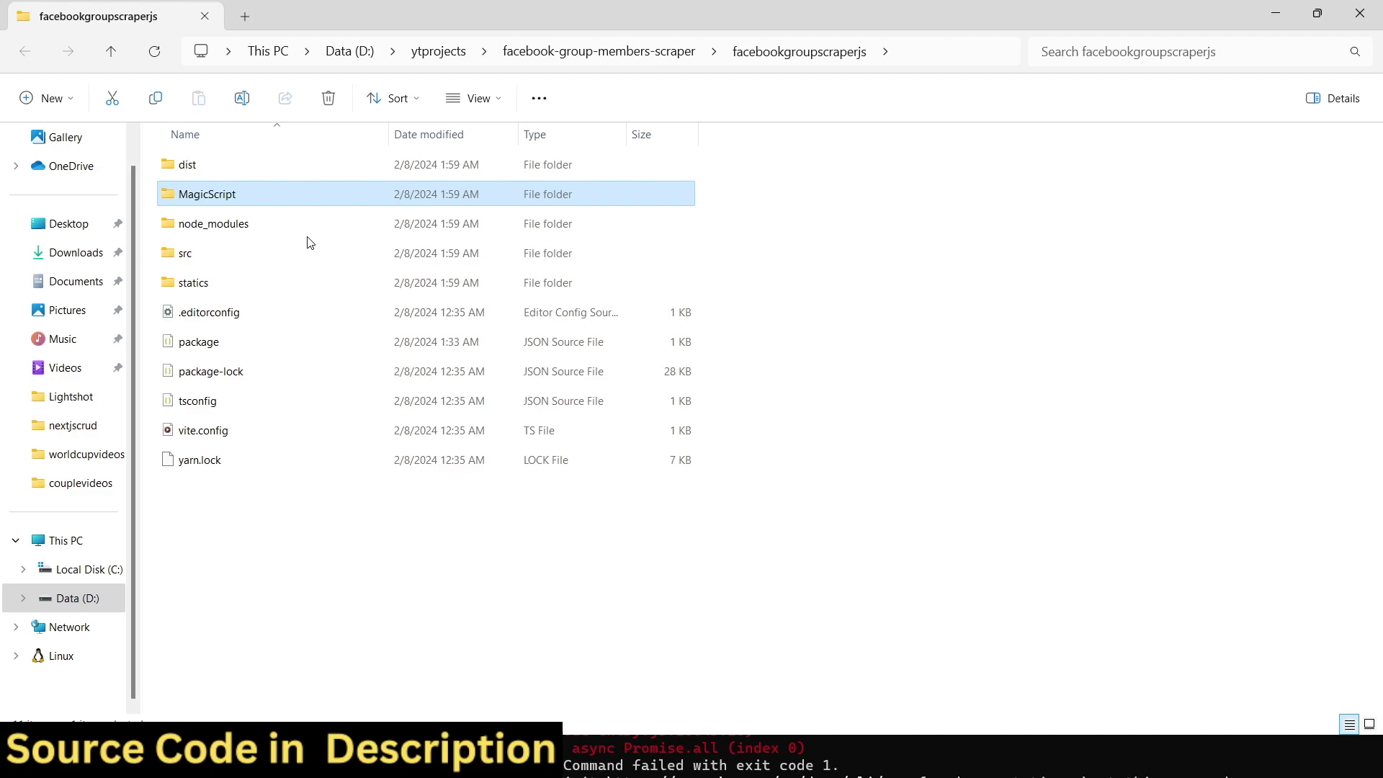
double_click(240, 192)
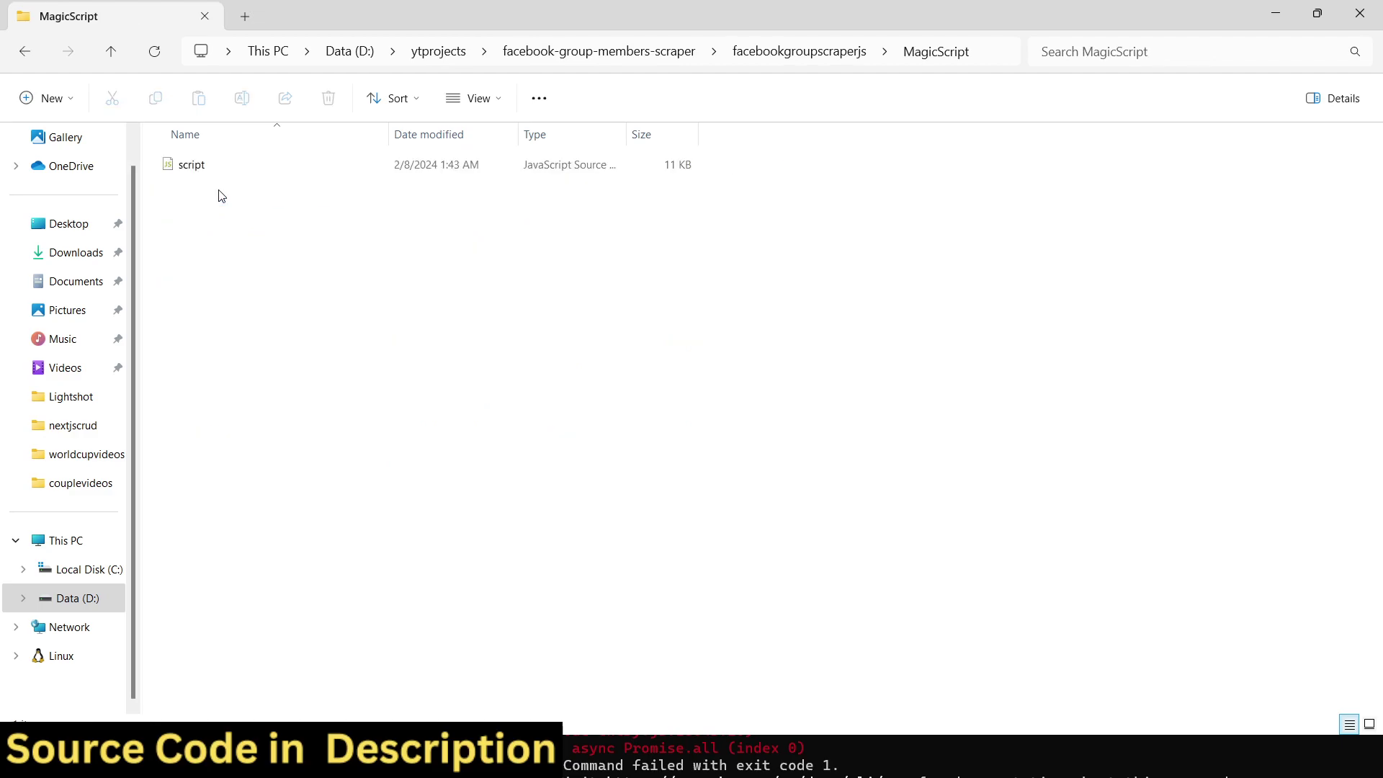
- Launch VS Code from a command prompt in the MagicScript folder and open script.js in the maximised window
left_click(991, 62)
type("cmd")
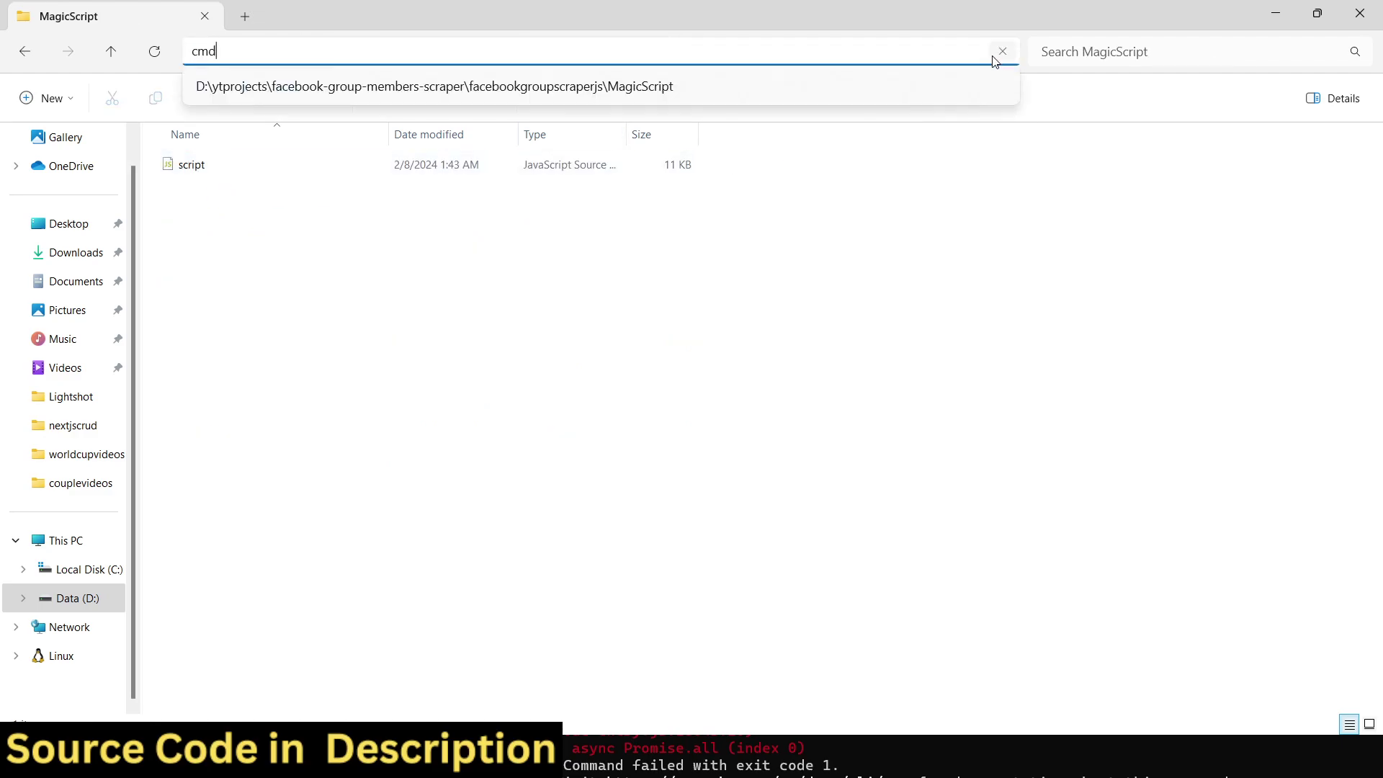
key("Return")
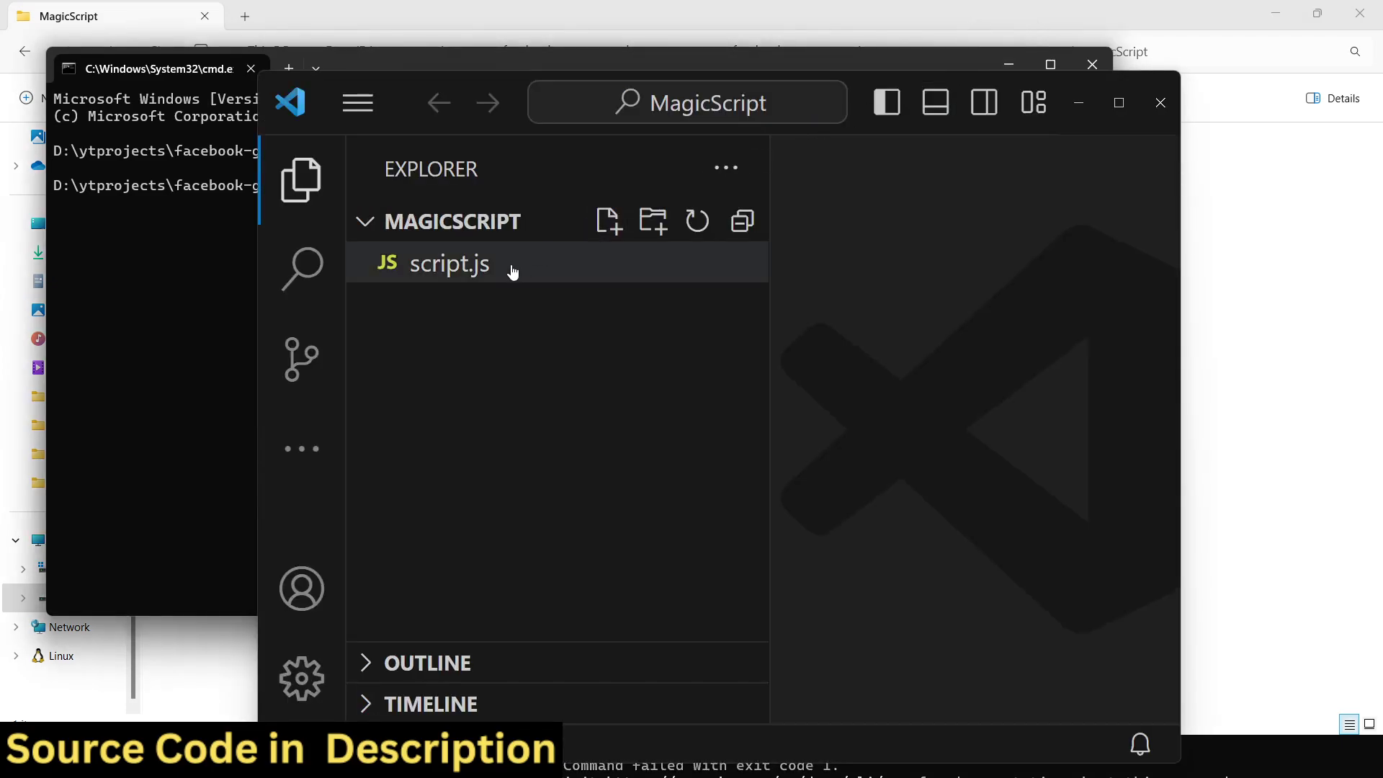
left_click(512, 272)
left_click(1119, 102)
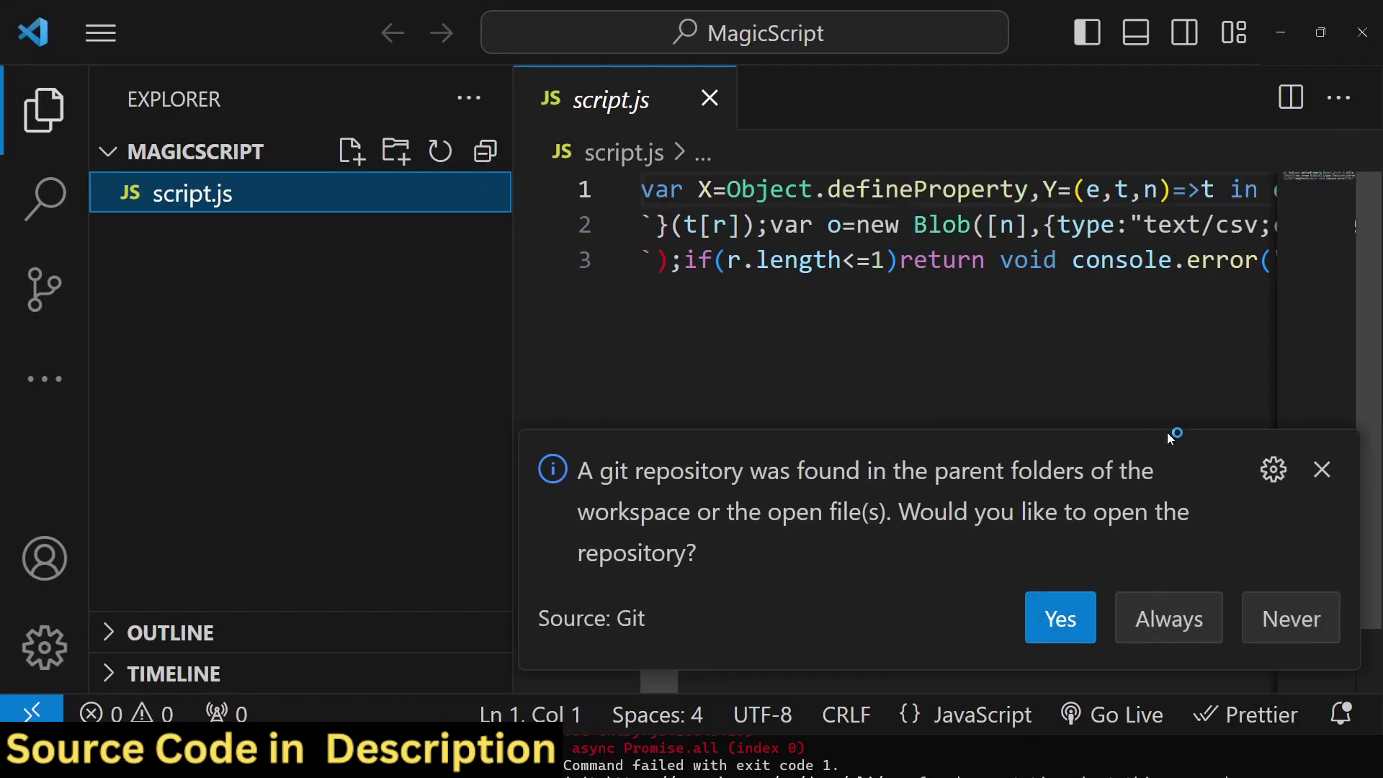
- Dismiss the Git repository notification and copy the entire contents of script.js
left_click(1320, 470)
left_click(864, 302)
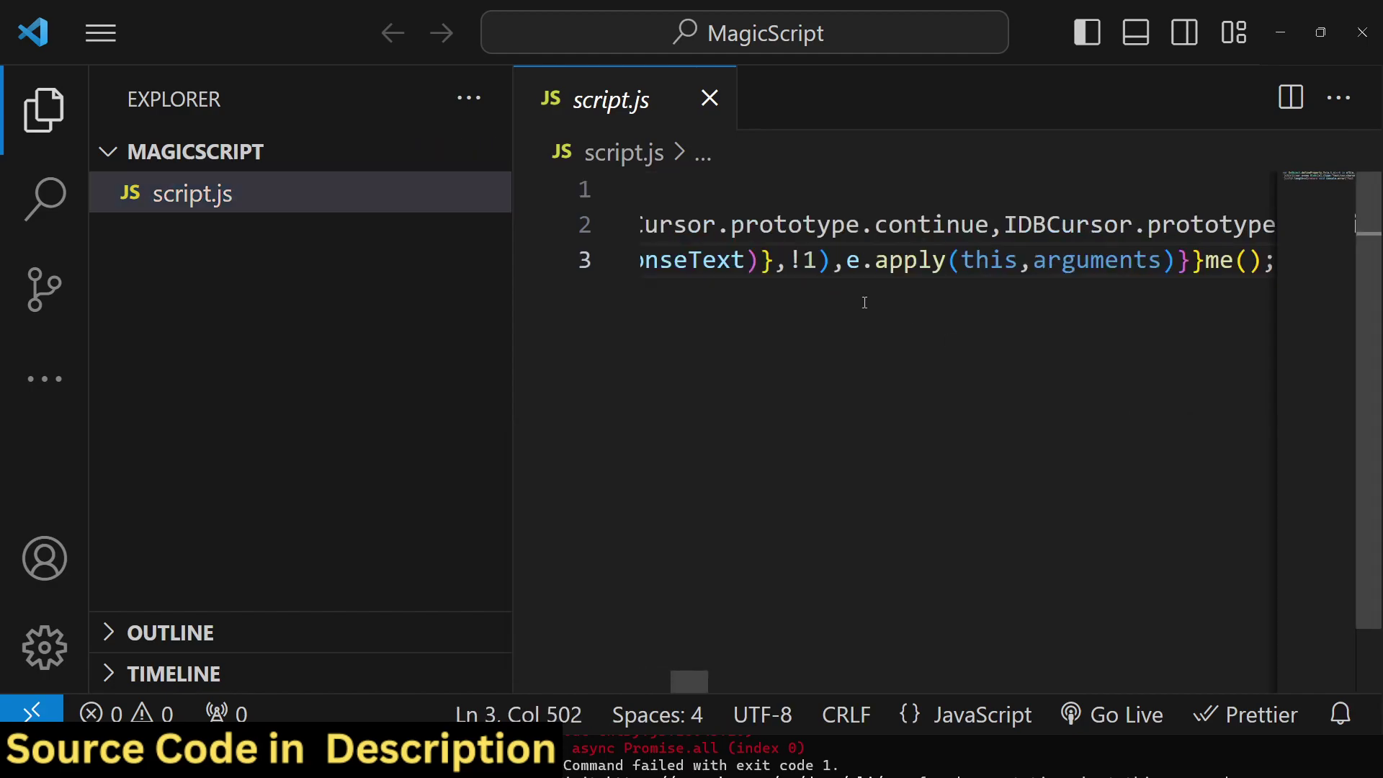
key("ctrl+a")
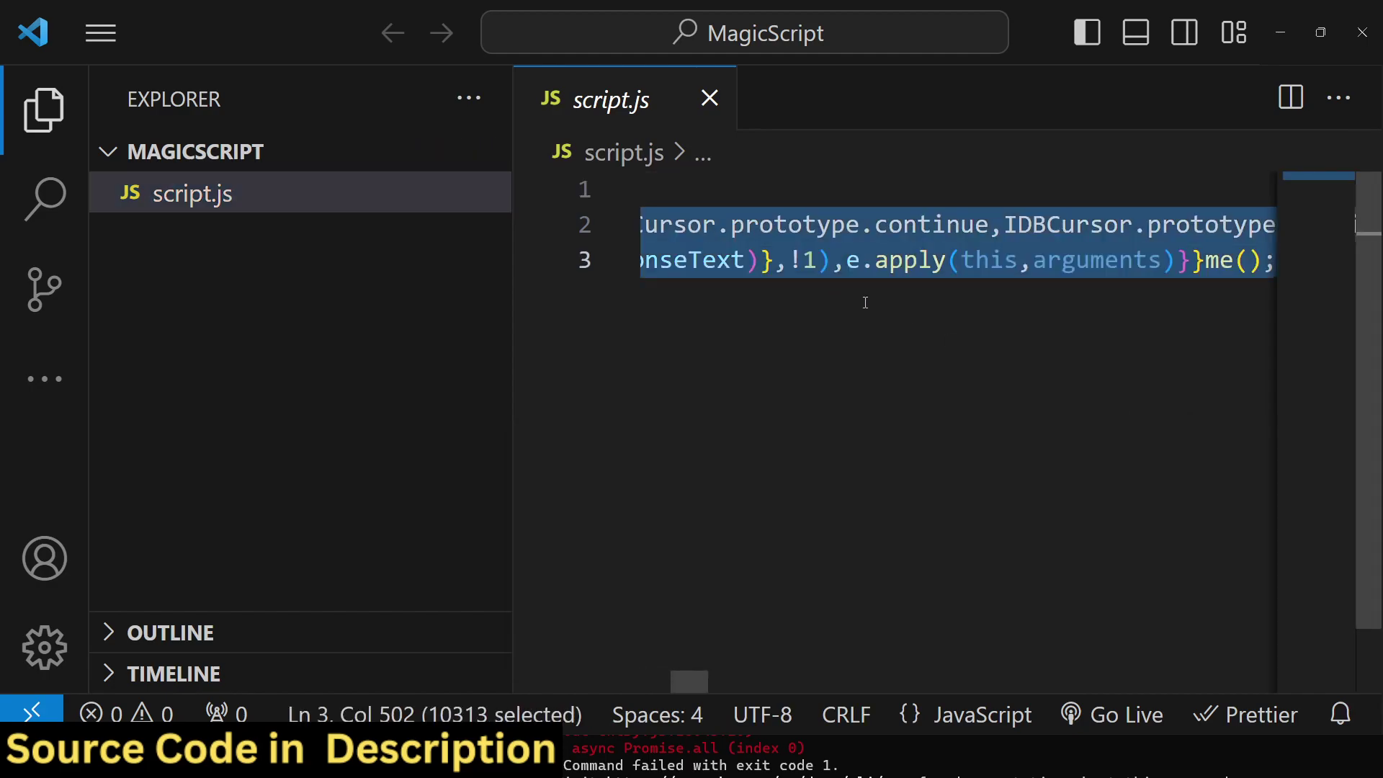
left_click(873, 767)
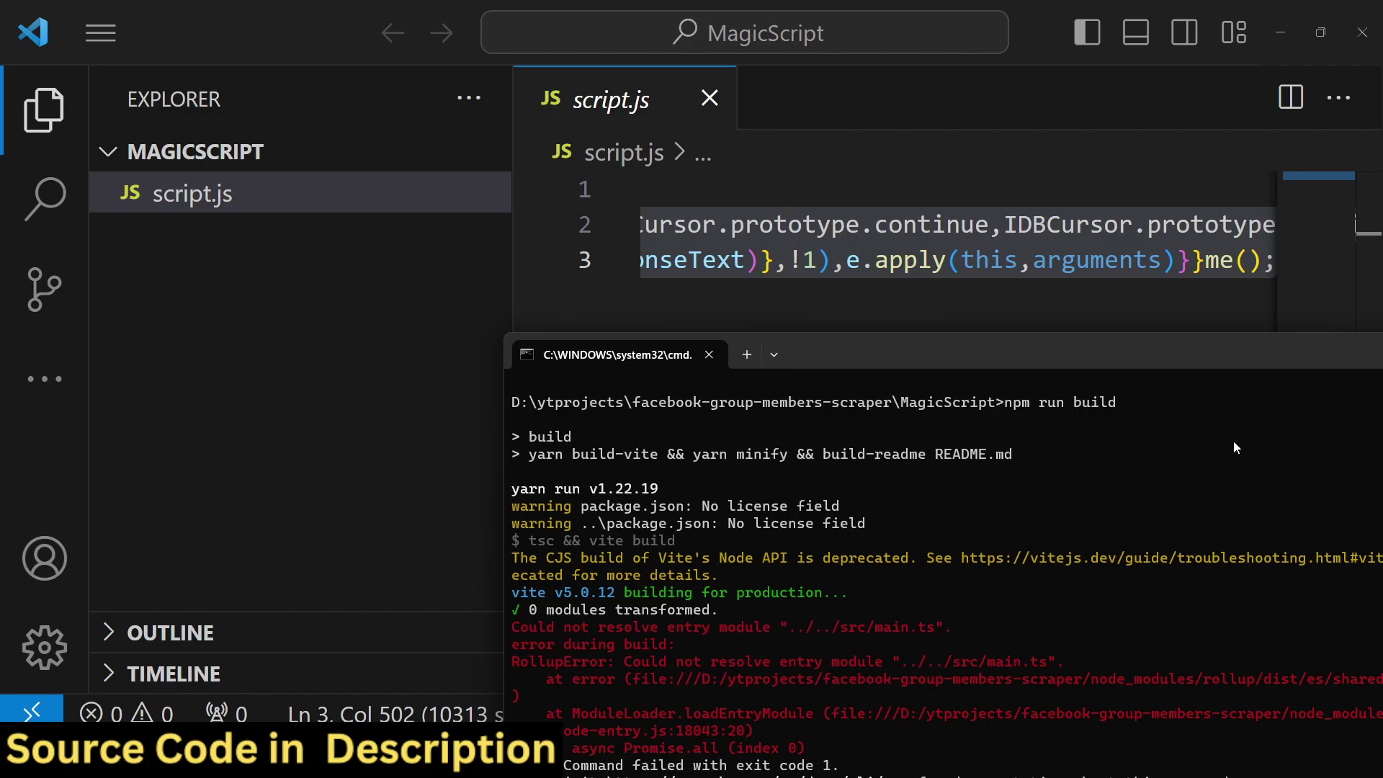
left_click_drag(1298, 366, 1021, 298)
left_click(931, 756)
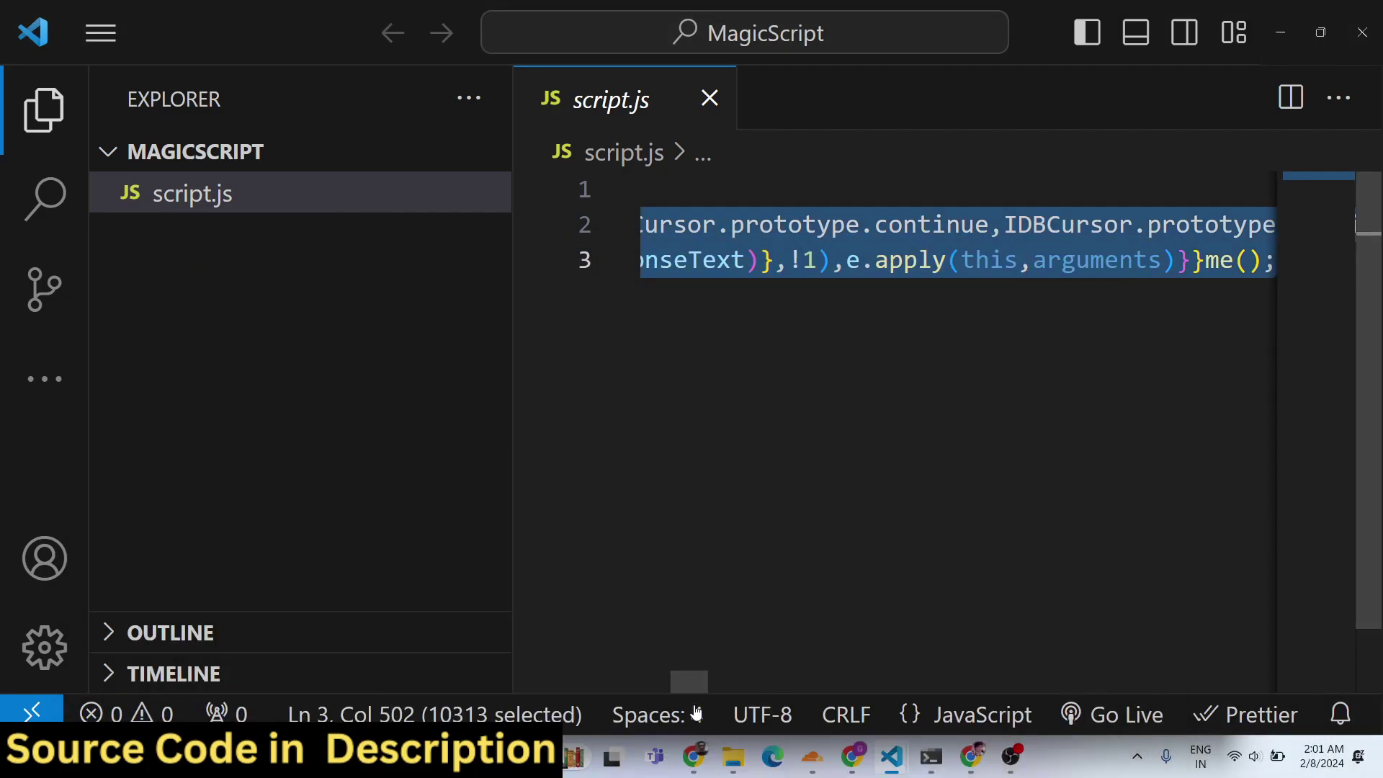
- Switch to the React developers group in Chrome, reload its members page and go down to the "New to the group" list
left_click(694, 756)
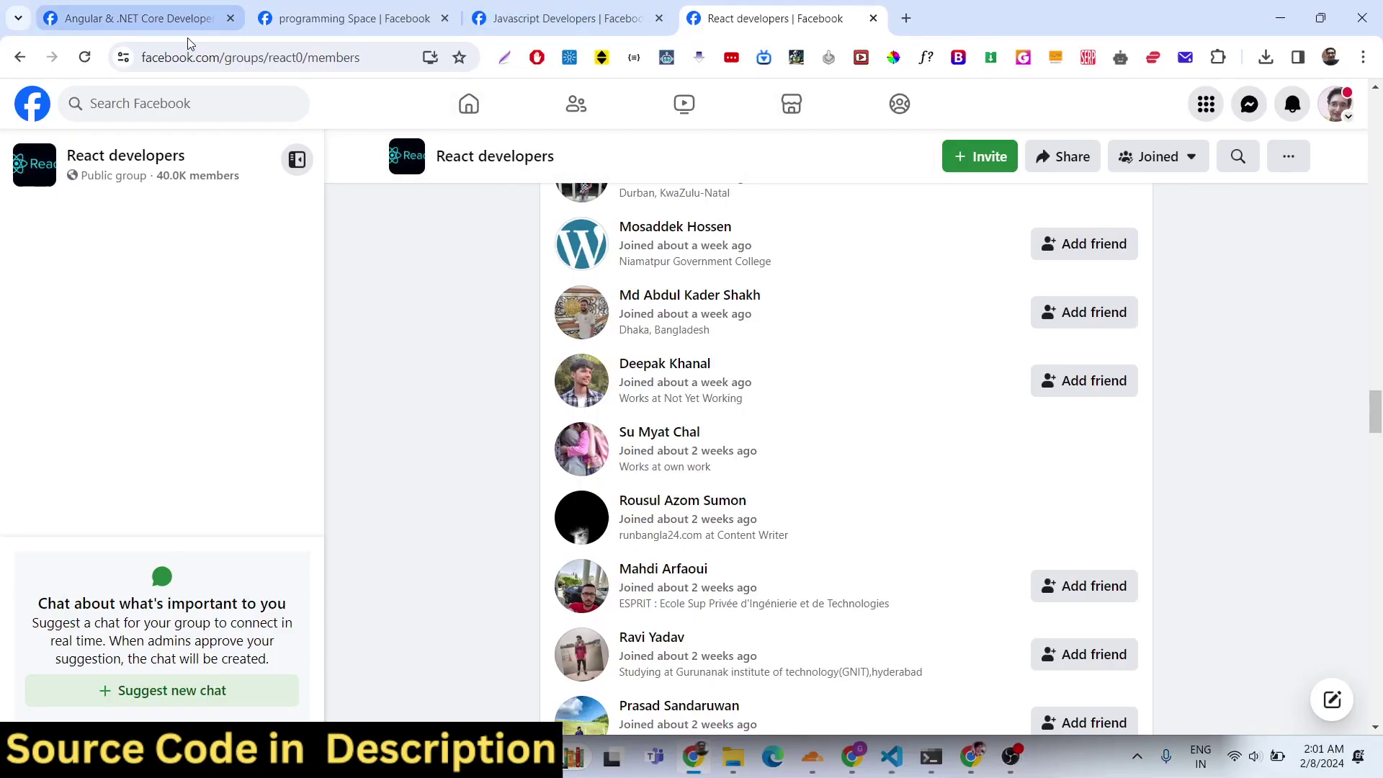
left_click(85, 57)
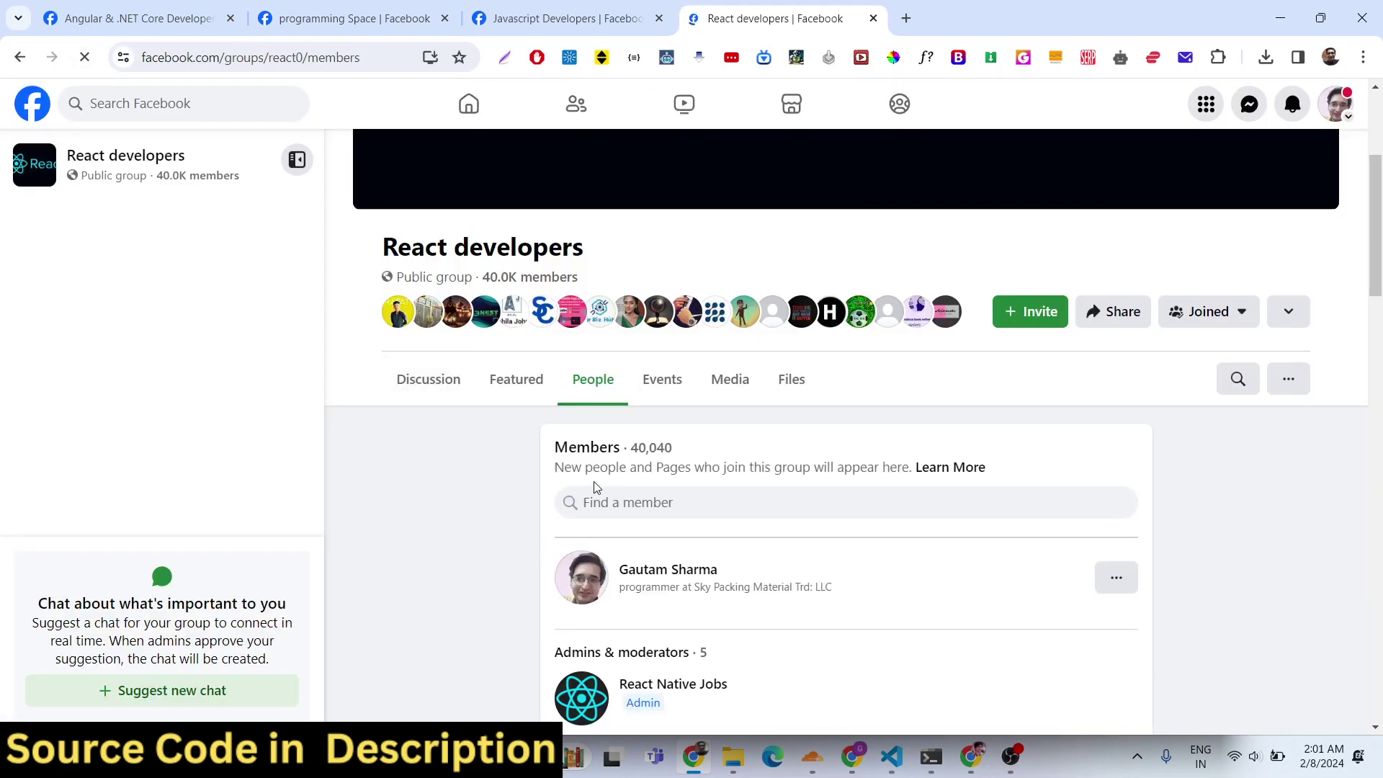
scroll(592, 423, "down", 4)
scroll(592, 423, "down", 5)
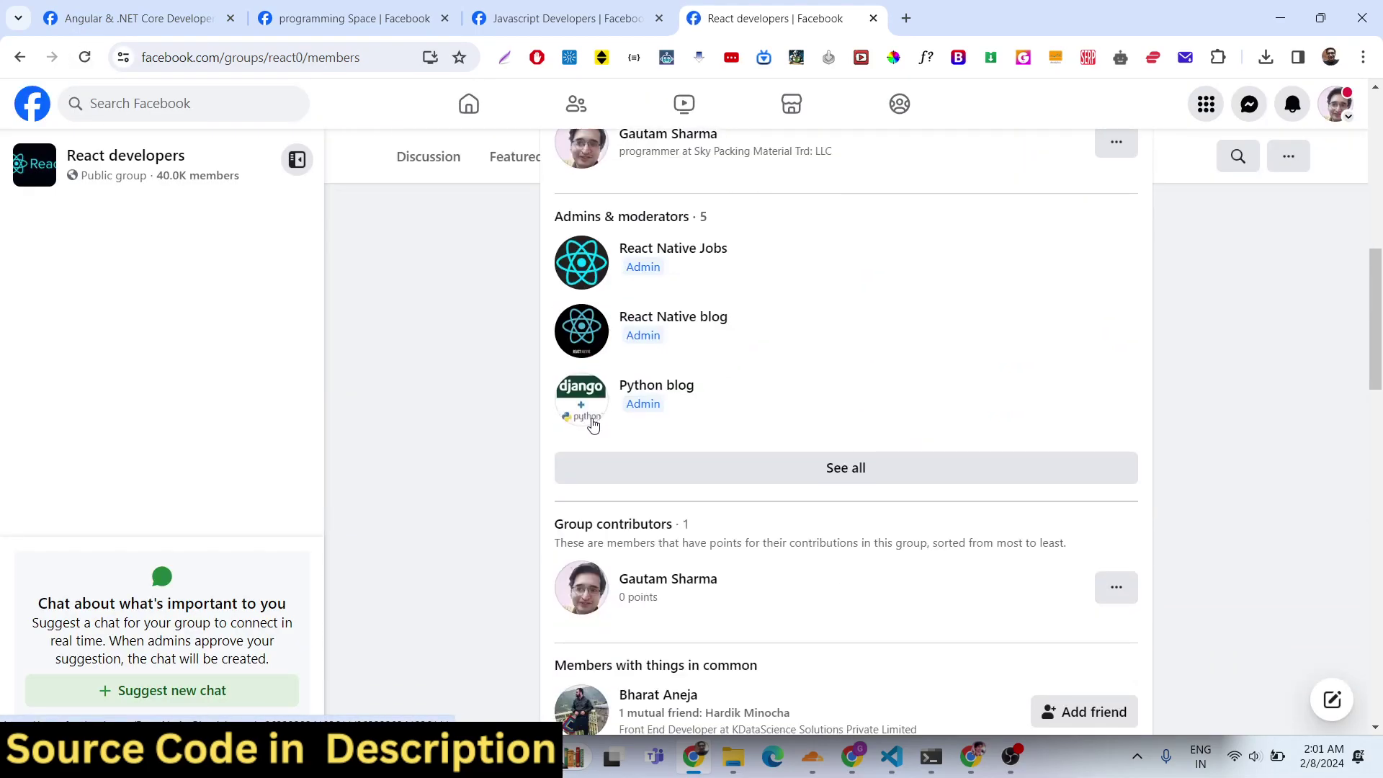
scroll(592, 424, "down", 10)
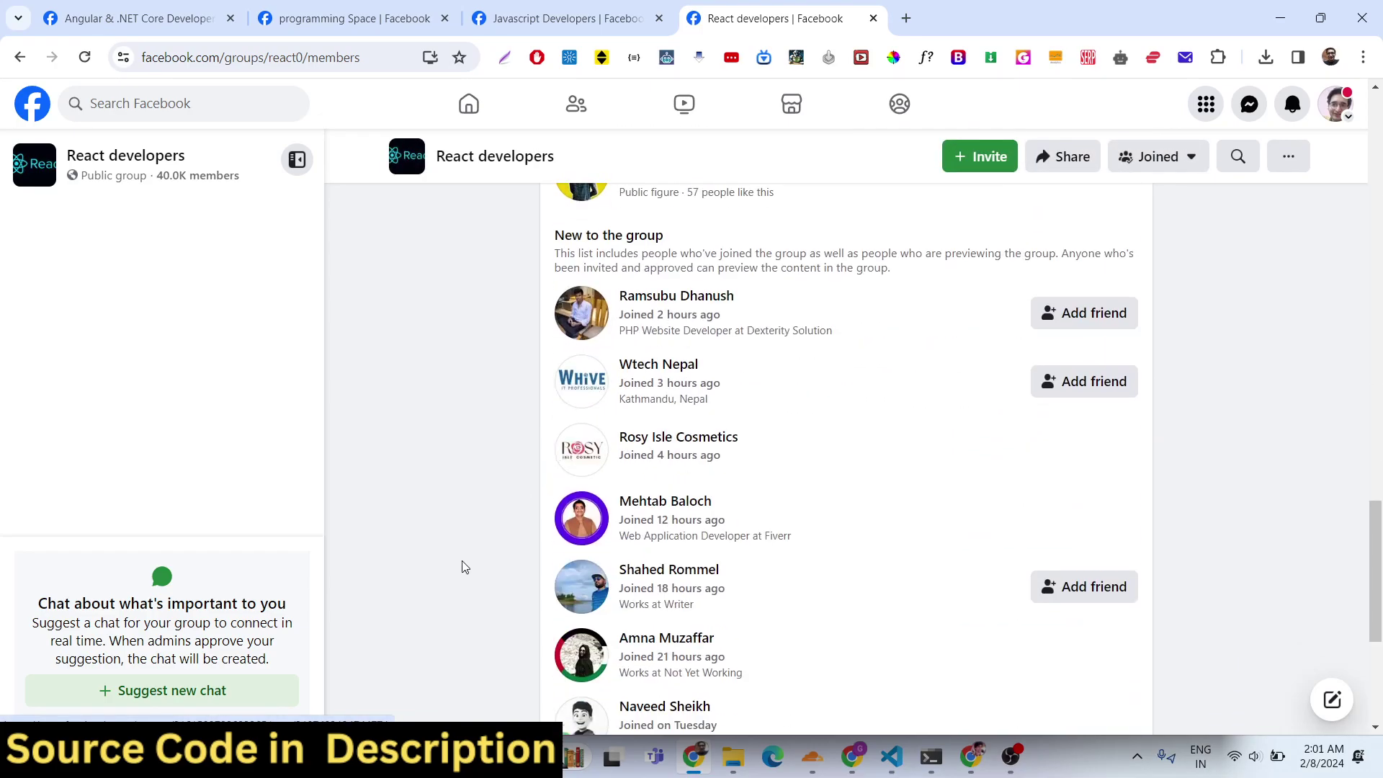
- Inspect the members page with the developer tools and show the Console
right_click(467, 593)
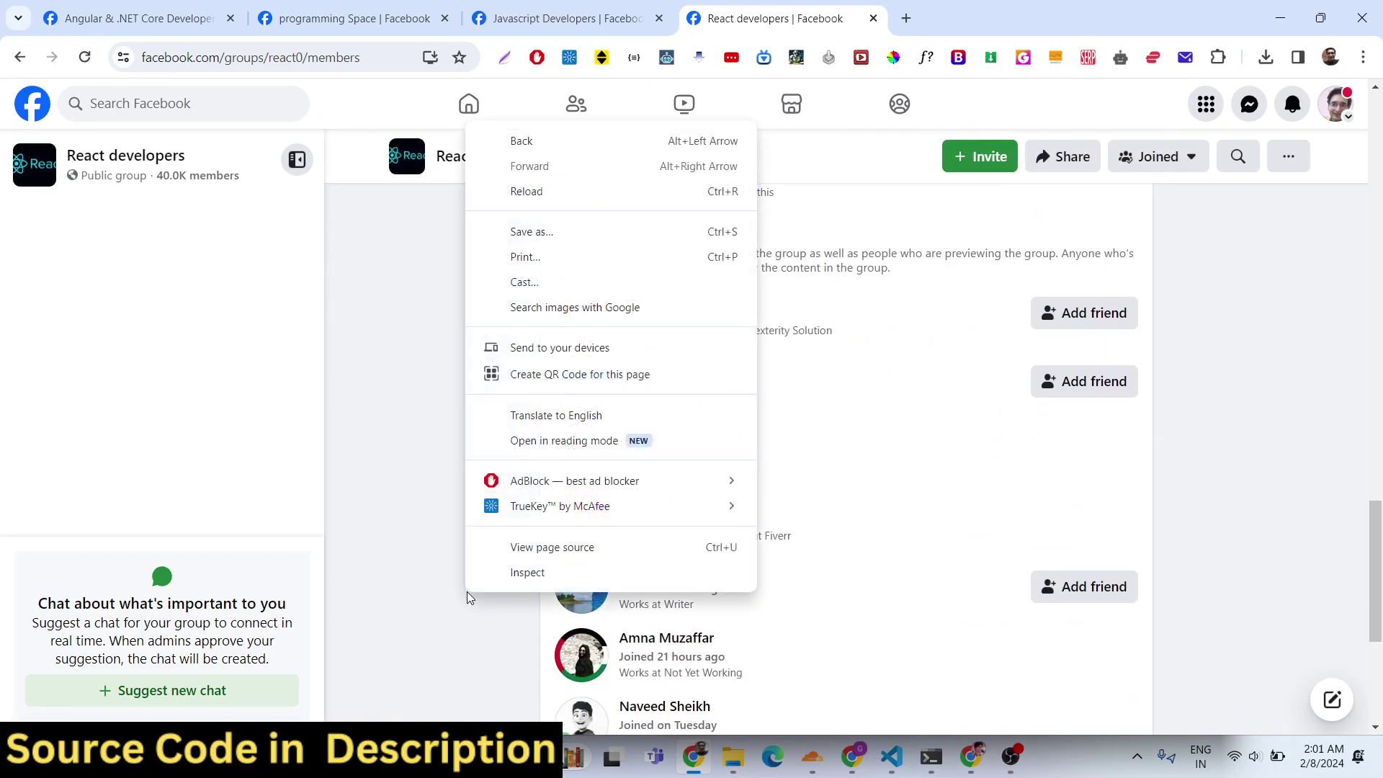
left_click(507, 579)
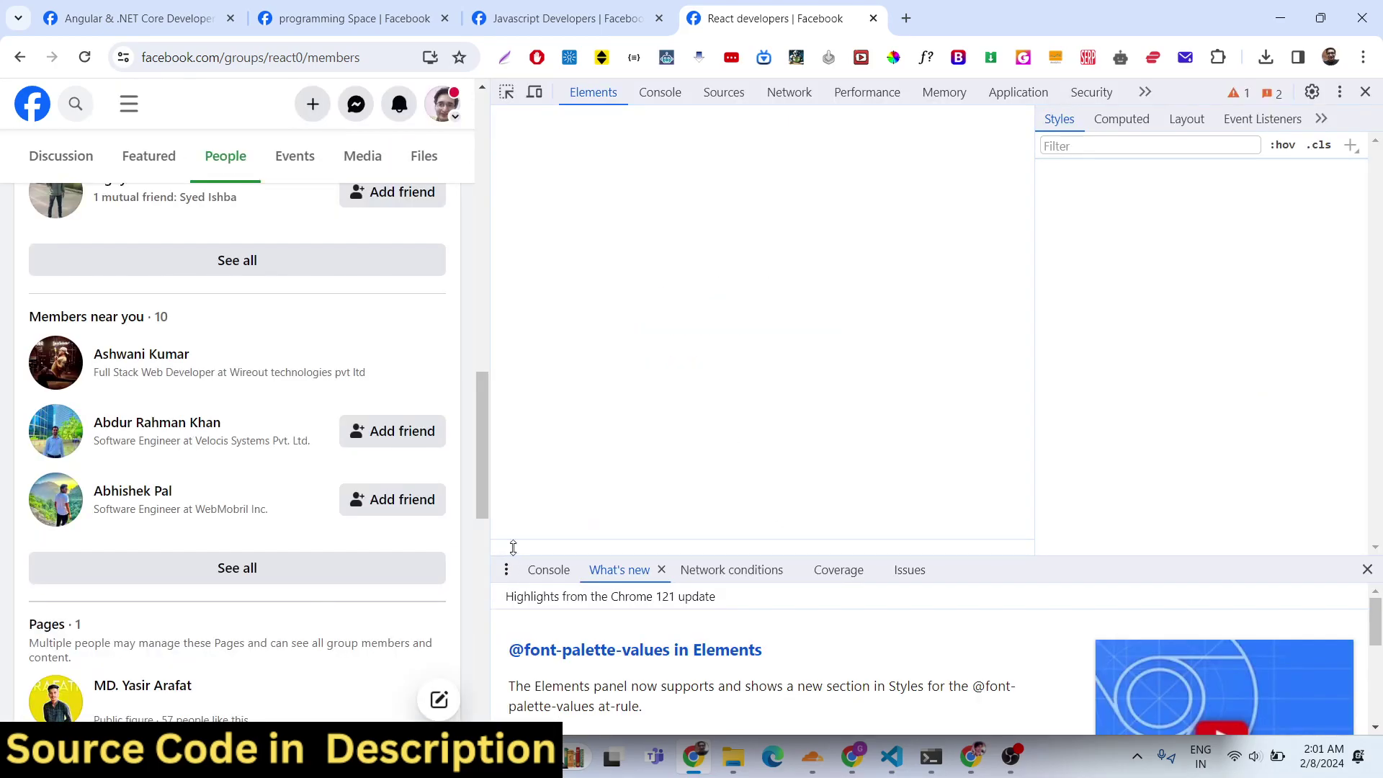
left_click(660, 92)
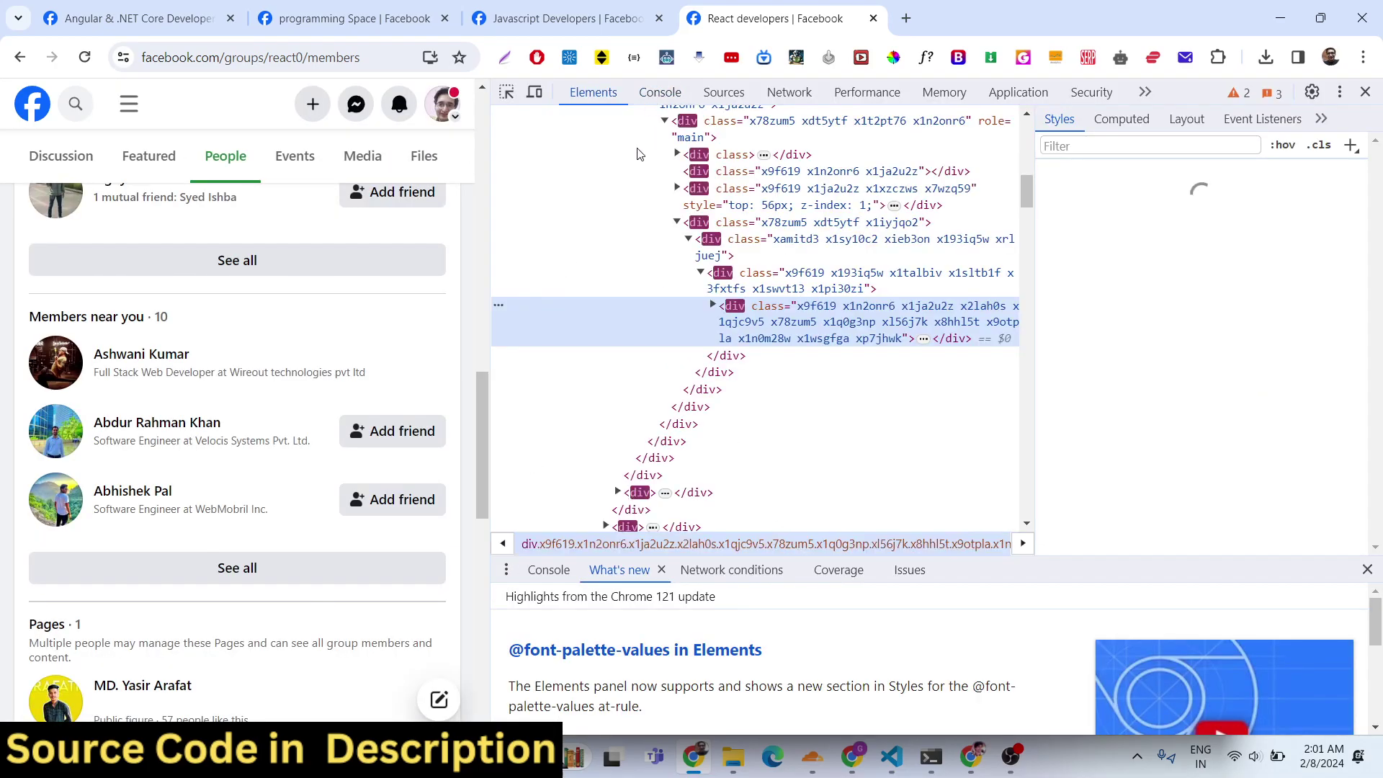
left_click(657, 92)
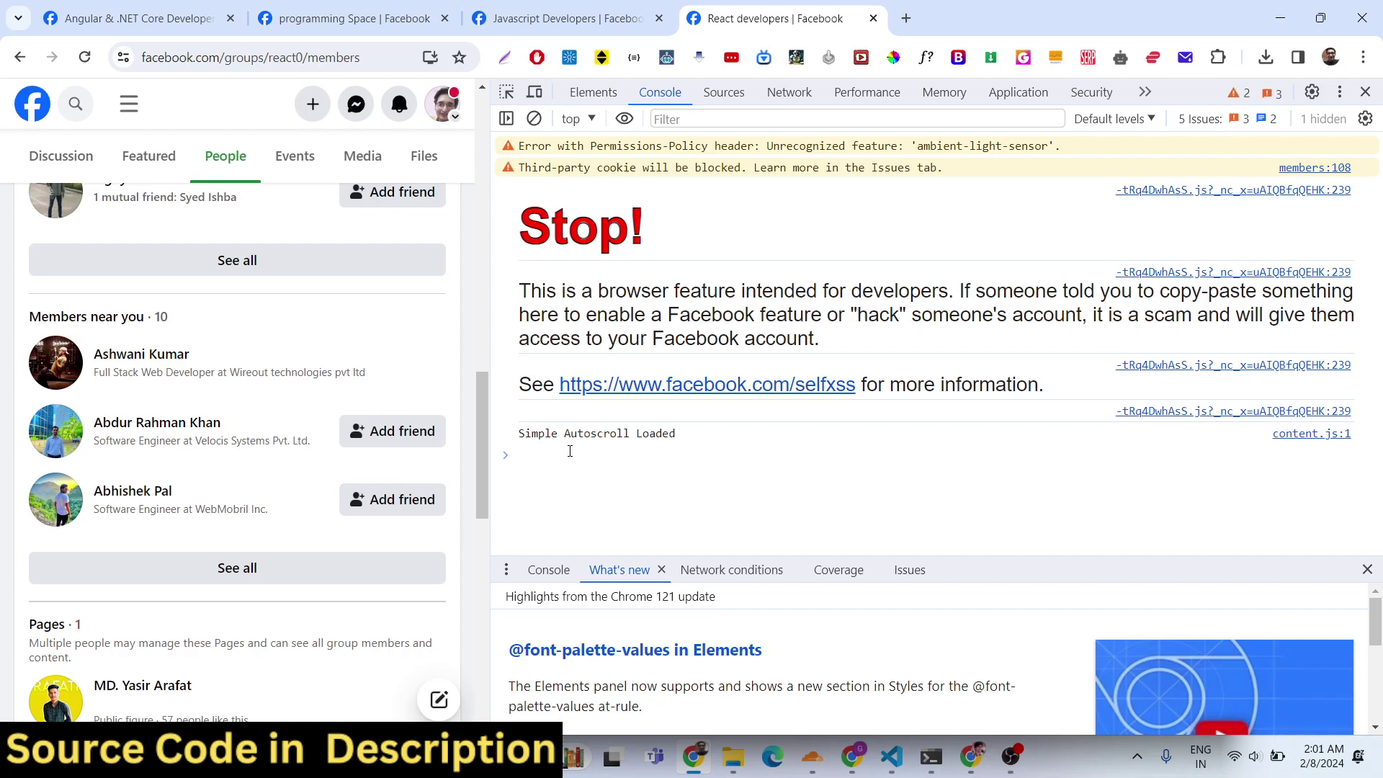
- Enter "allow pasting" in the developer console and run it
type("allow")
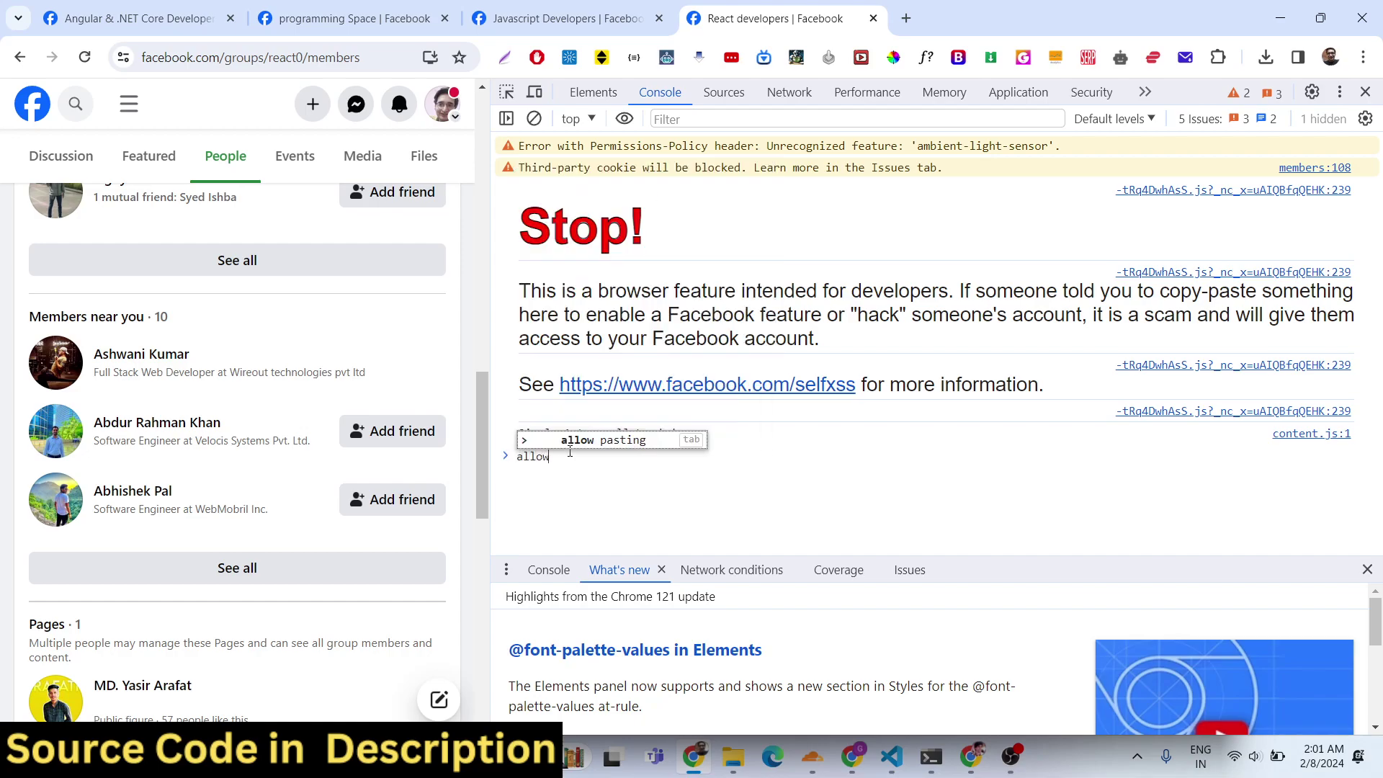
type(" pasting")
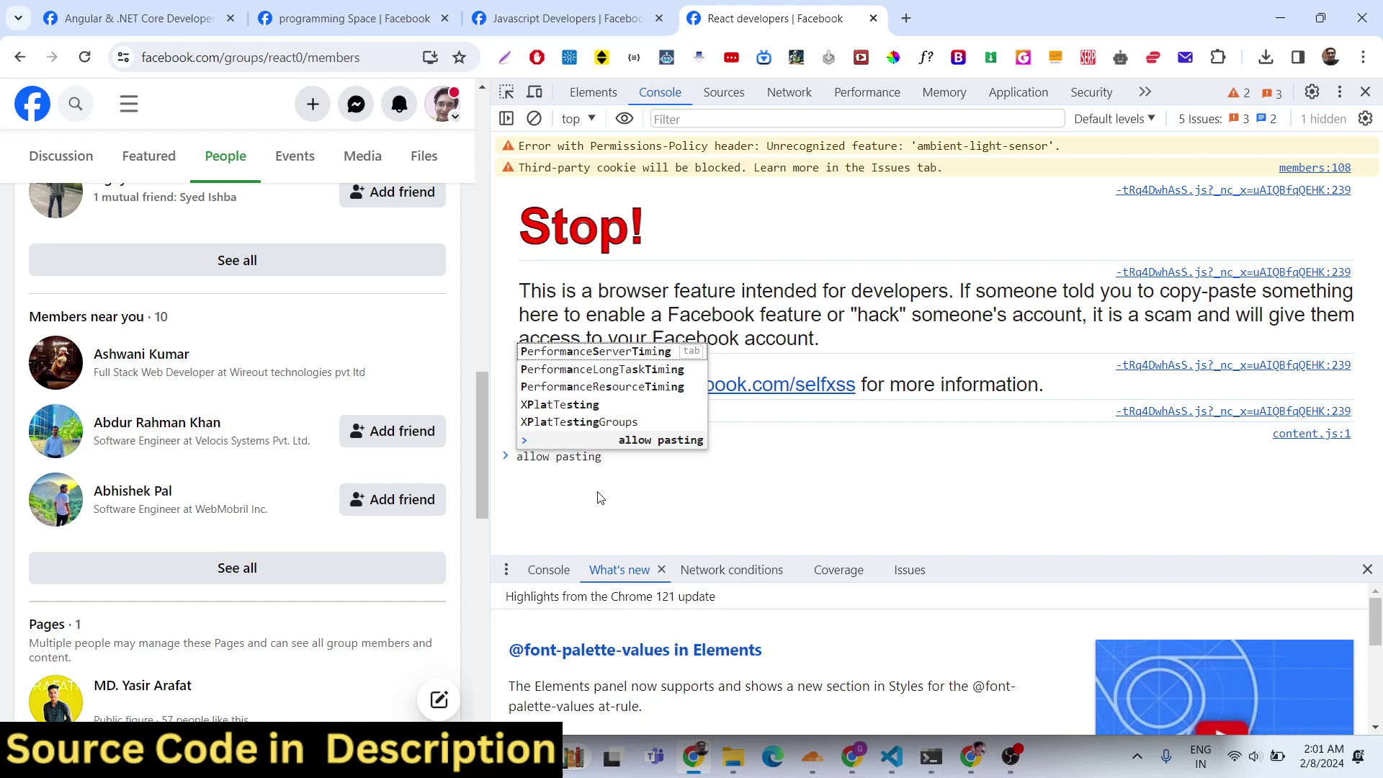
key("Escape")
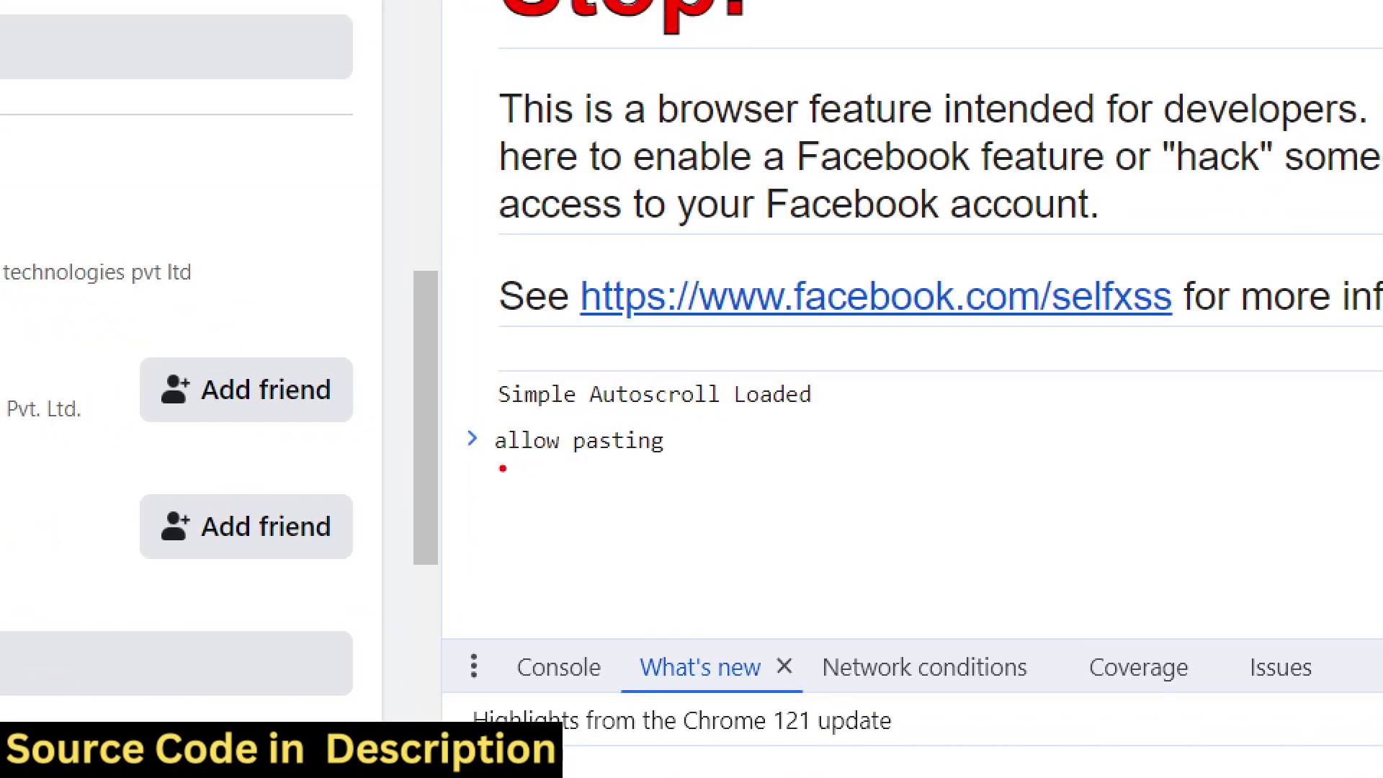
mouse_move(519, 469)
left_mouse_down()
mouse_move(601, 470)
mouse_move(610, 432)
left_mouse_up()
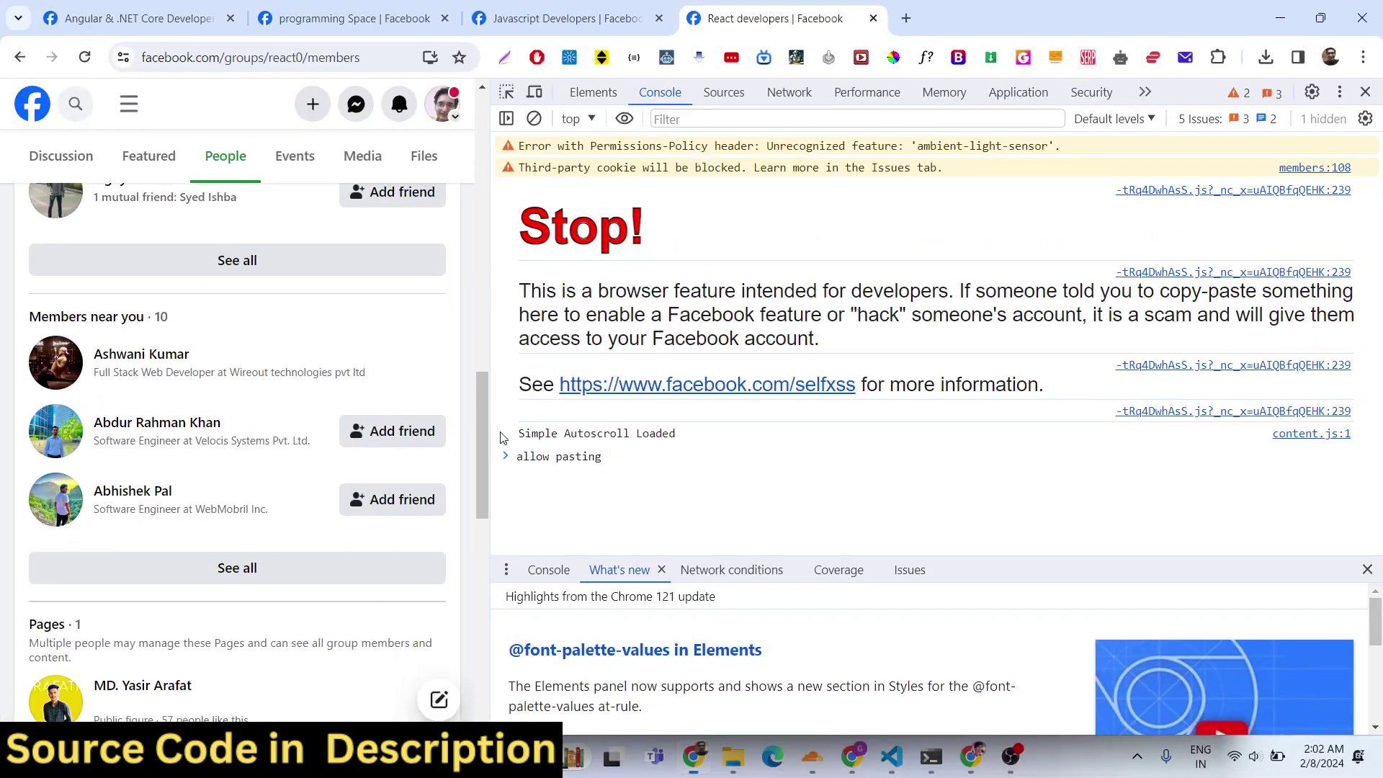
key("Return")
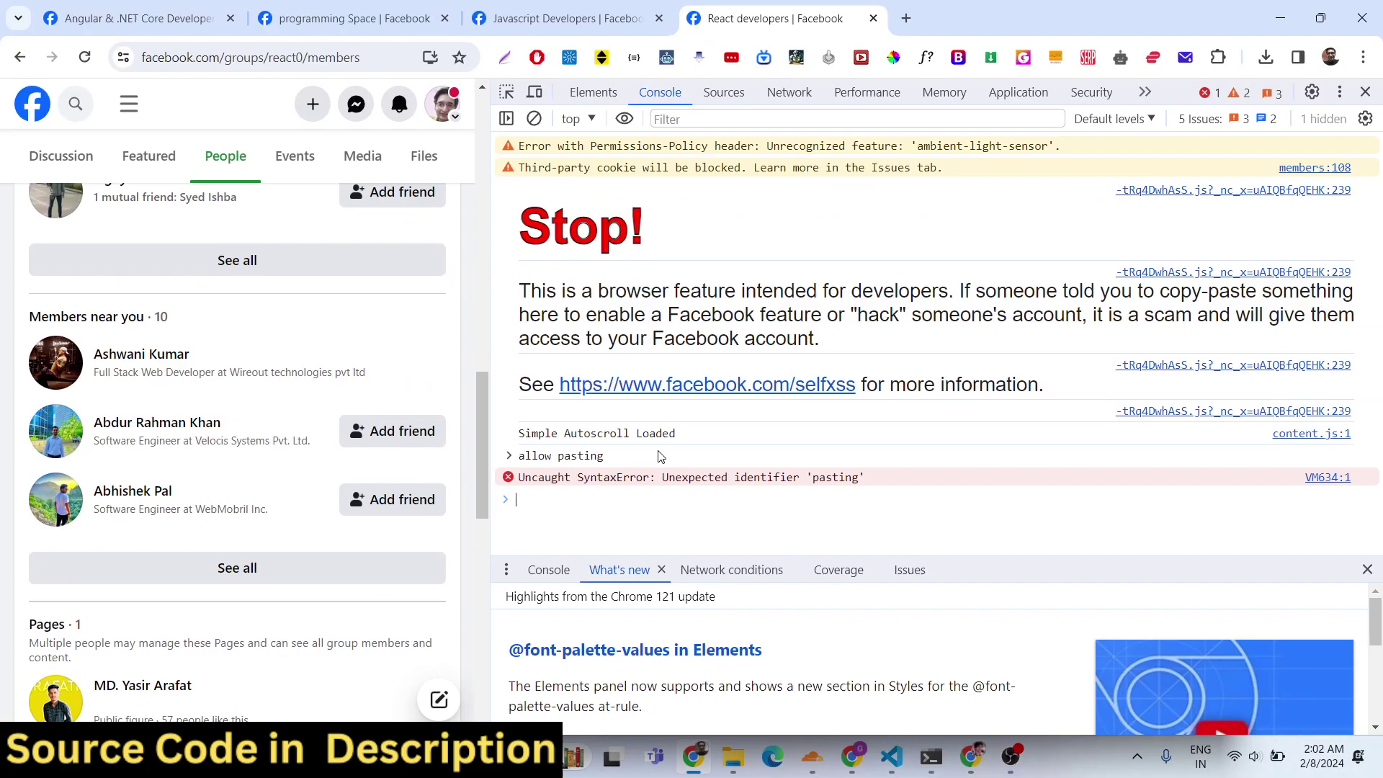
- Paste the copied script.js code into the developer console and run it on the members page
right_click(569, 508)
left_click(627, 372)
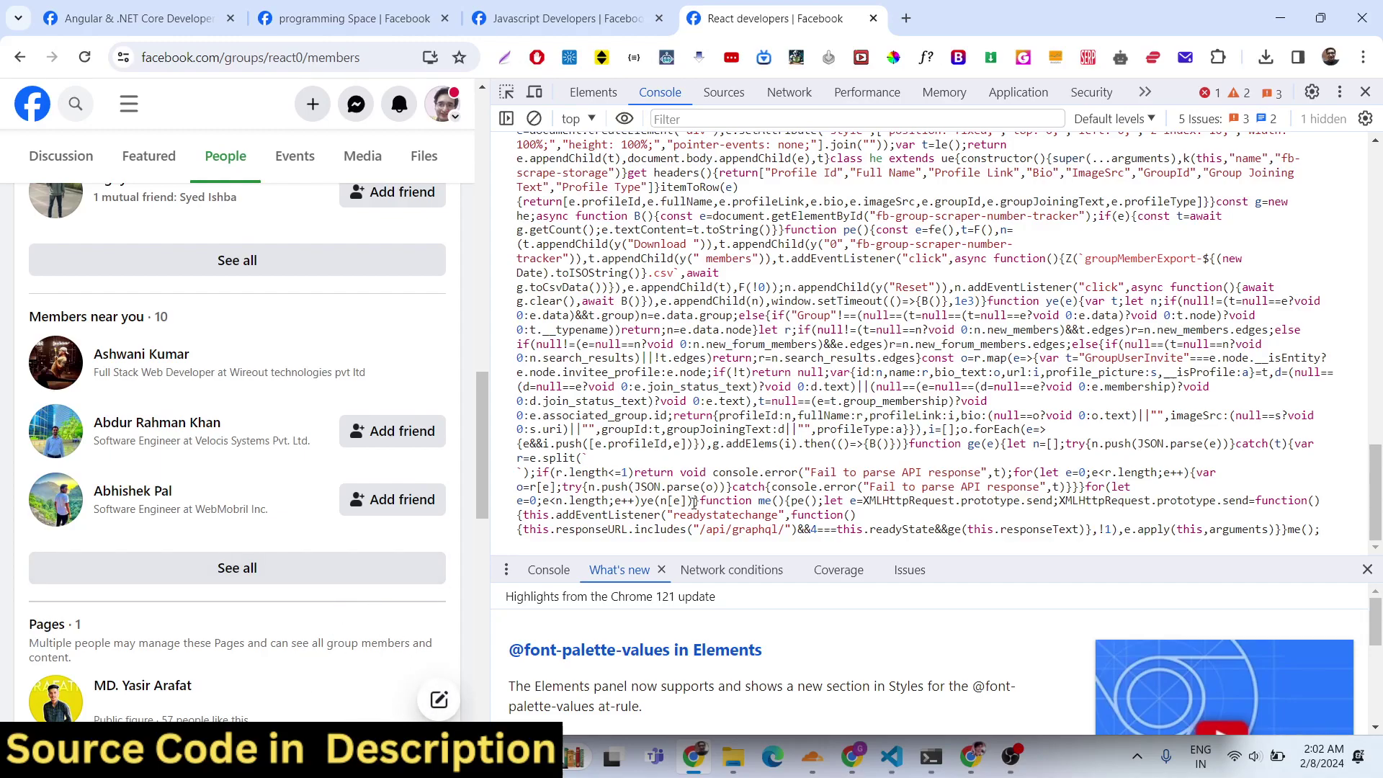
key("Return")
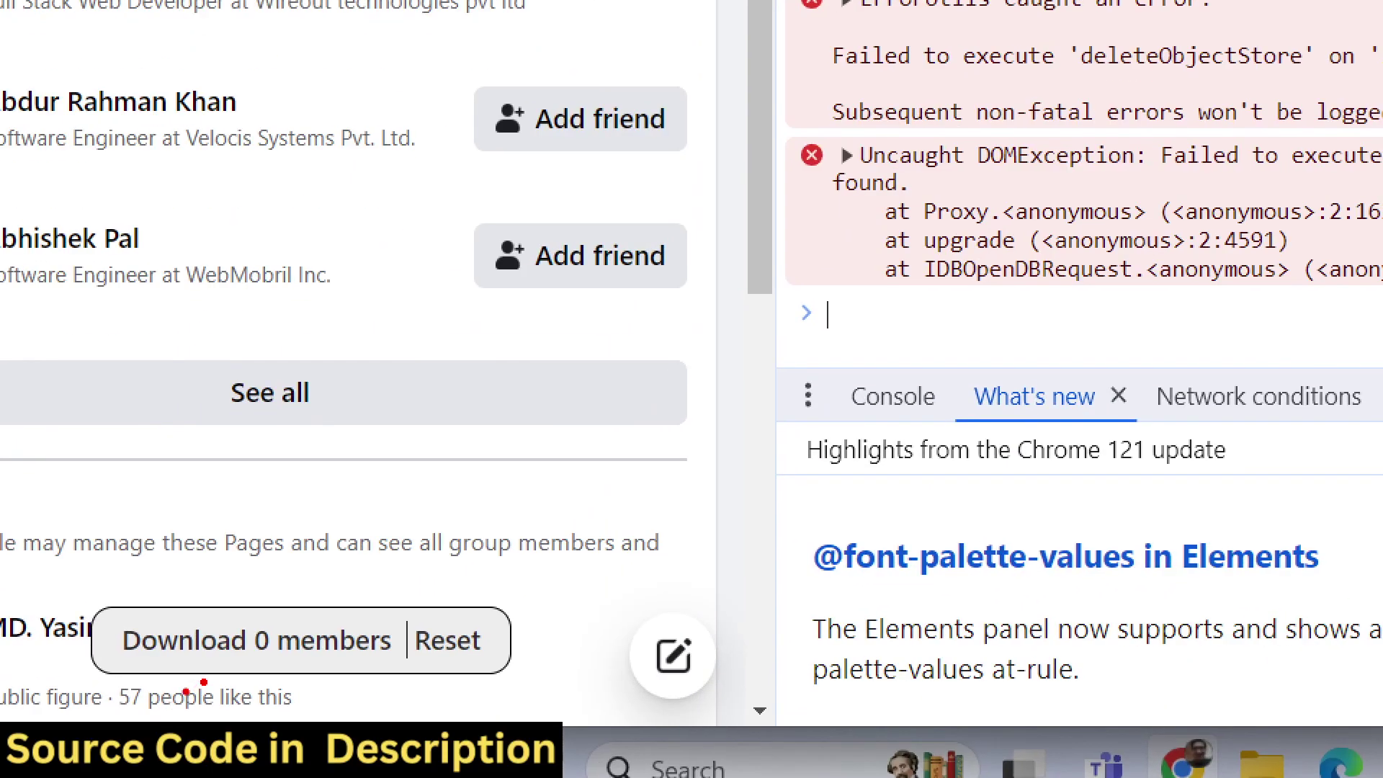
left_click_drag(165, 719, 324, 725)
mouse_move(445, 707)
left_mouse_down()
mouse_move(519, 555)
mouse_move(58, 536)
mouse_move(166, 720)
mouse_move(668, 719)
mouse_move(692, 609)
left_mouse_up()
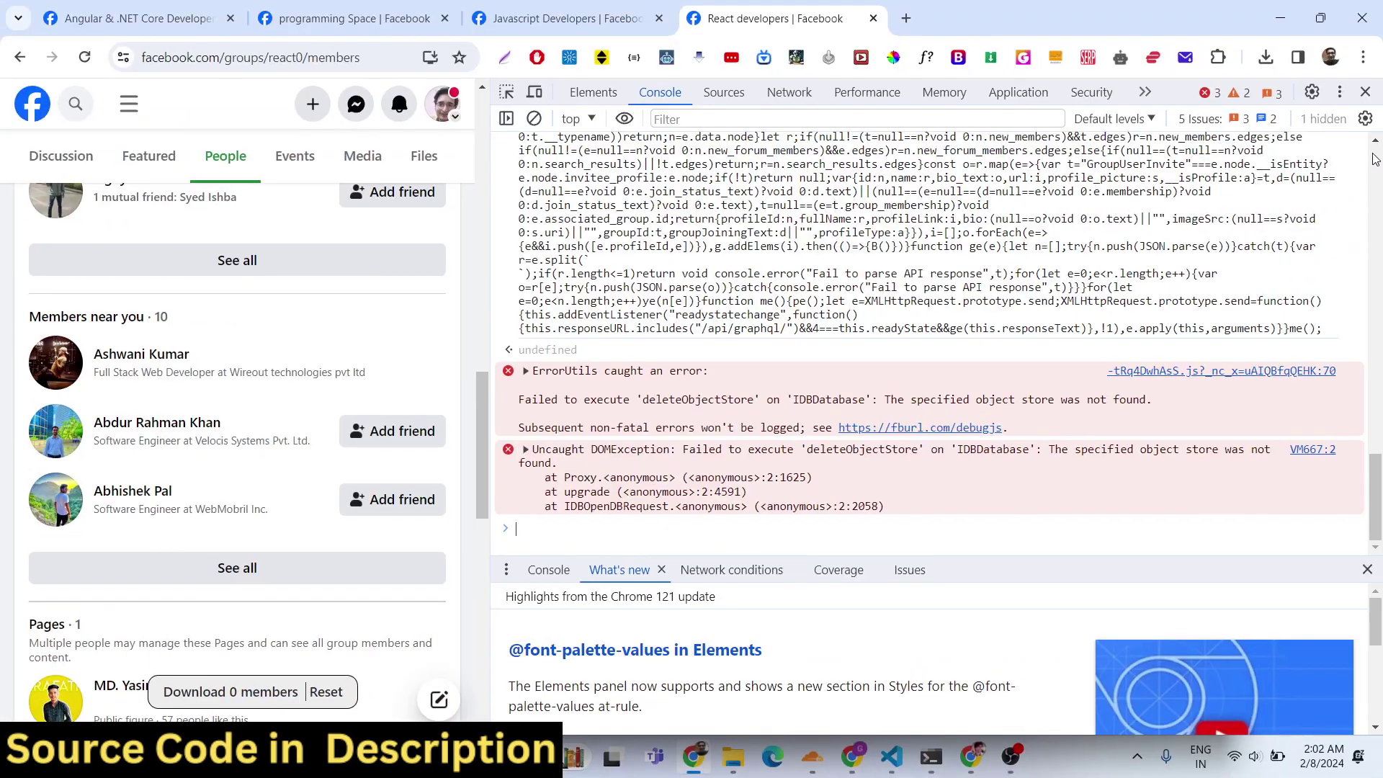
- Close the developer tools and keep loading the "New to the group" list so the script collects more React developers members for download
left_click(1365, 92)
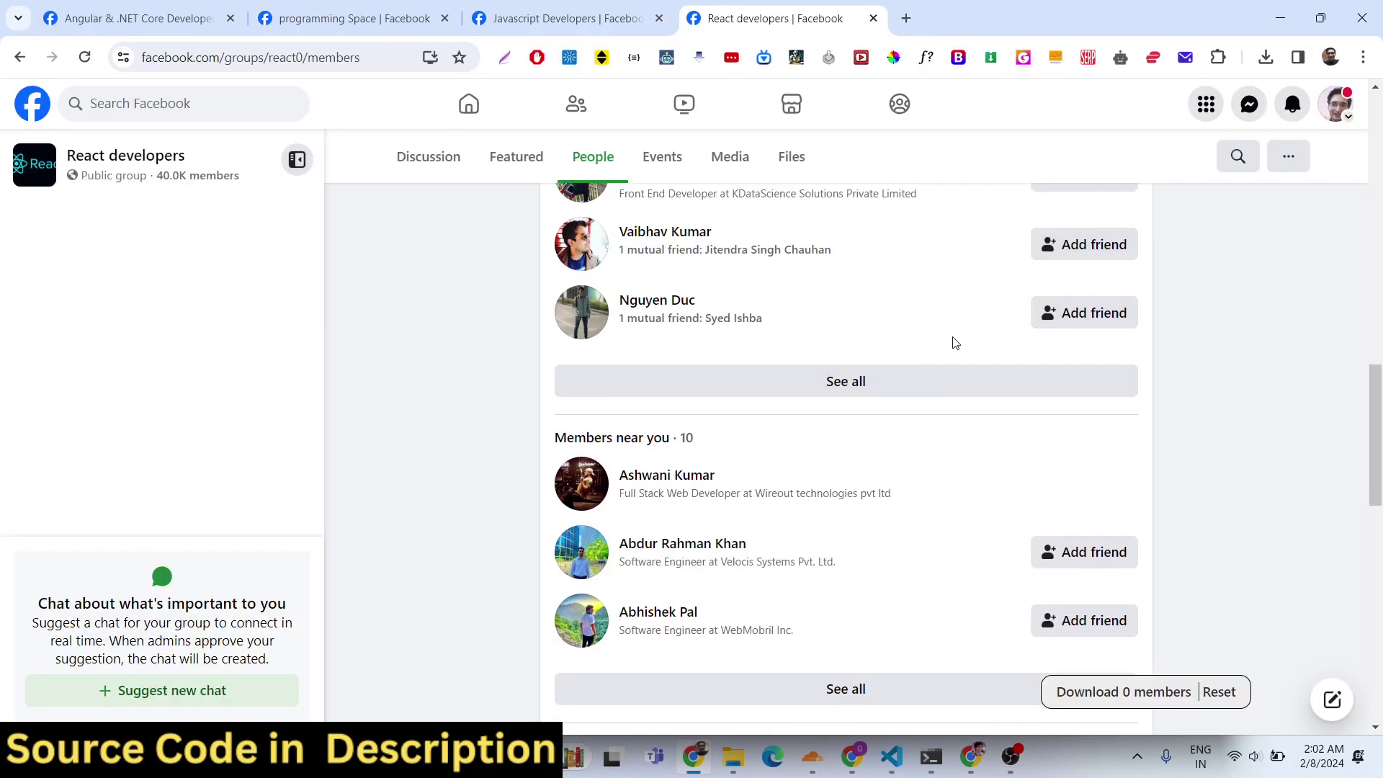
scroll(955, 342, "down", 20)
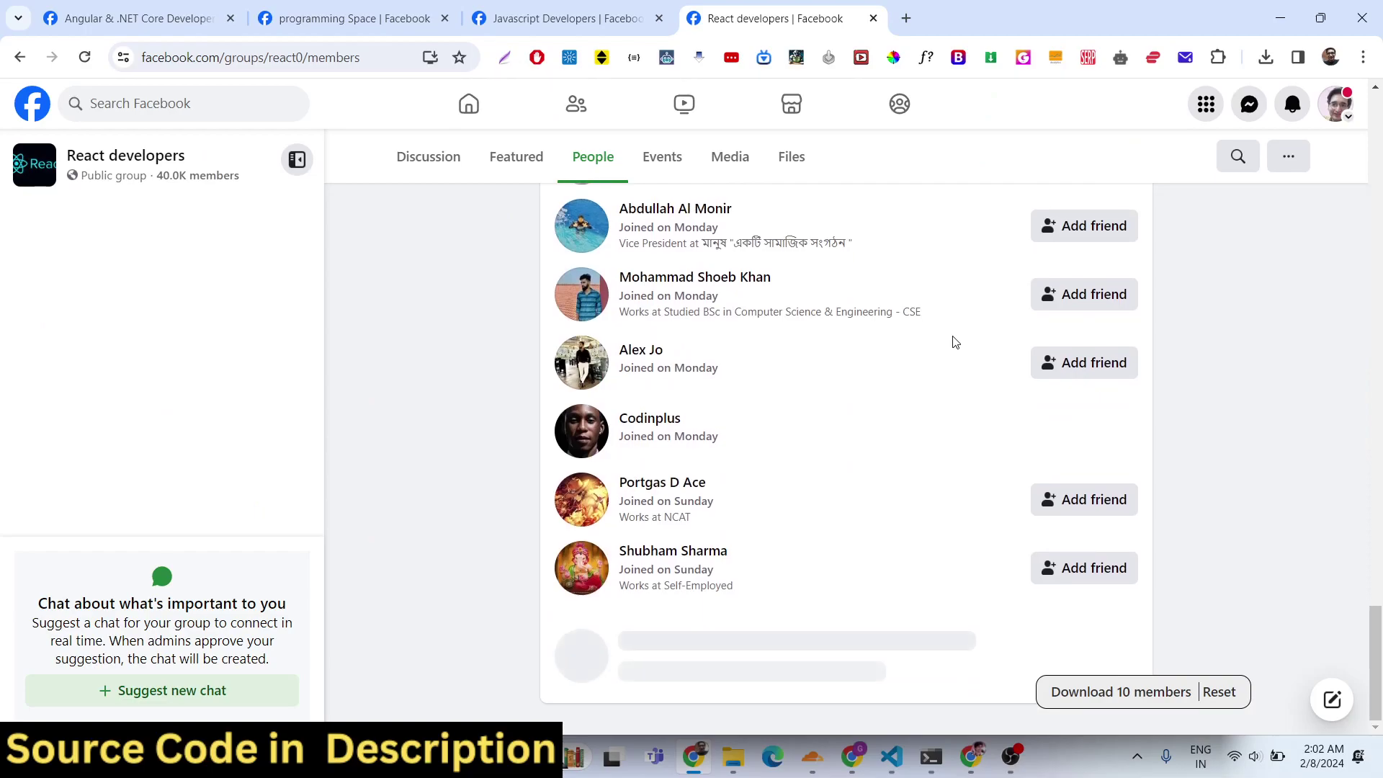
scroll(956, 342, "down", 20)
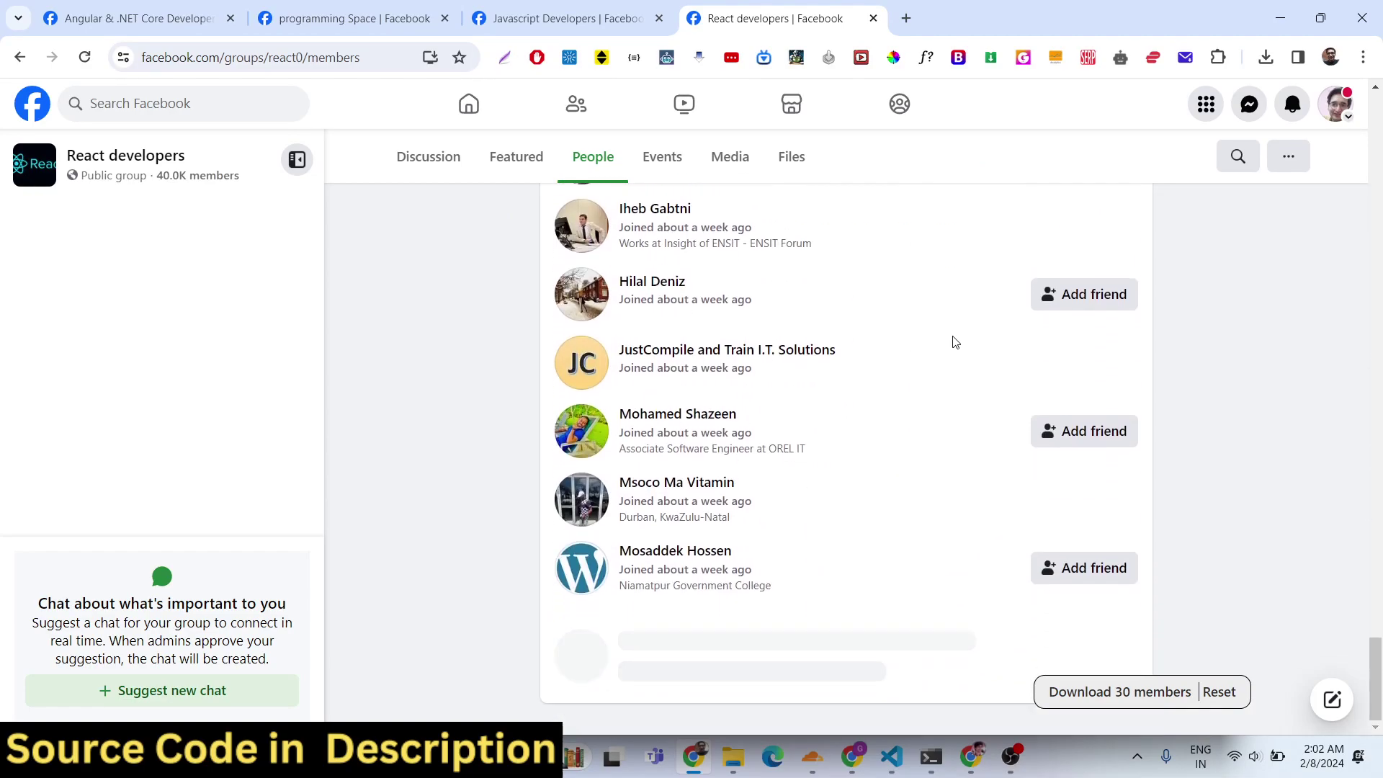
scroll(955, 343, "down", 20)
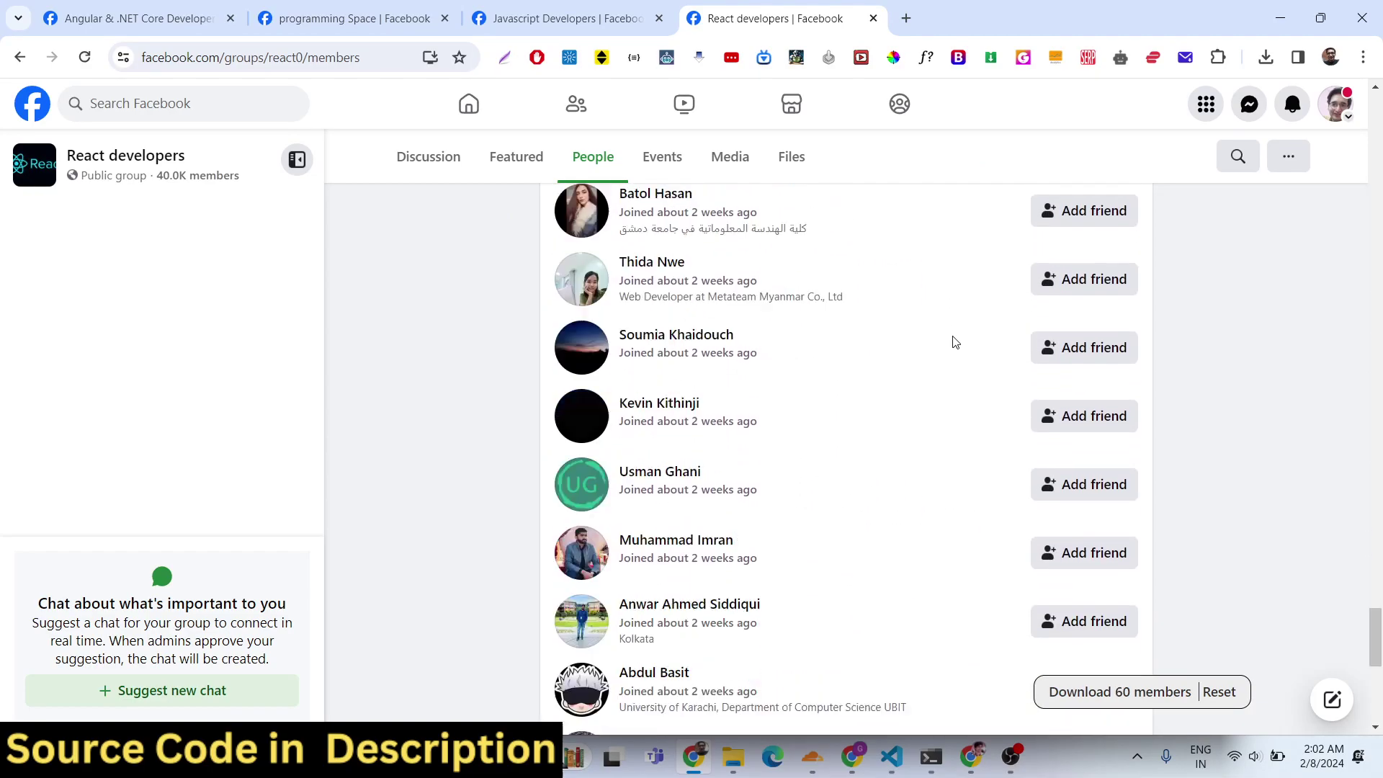
scroll(955, 342, "down", 20)
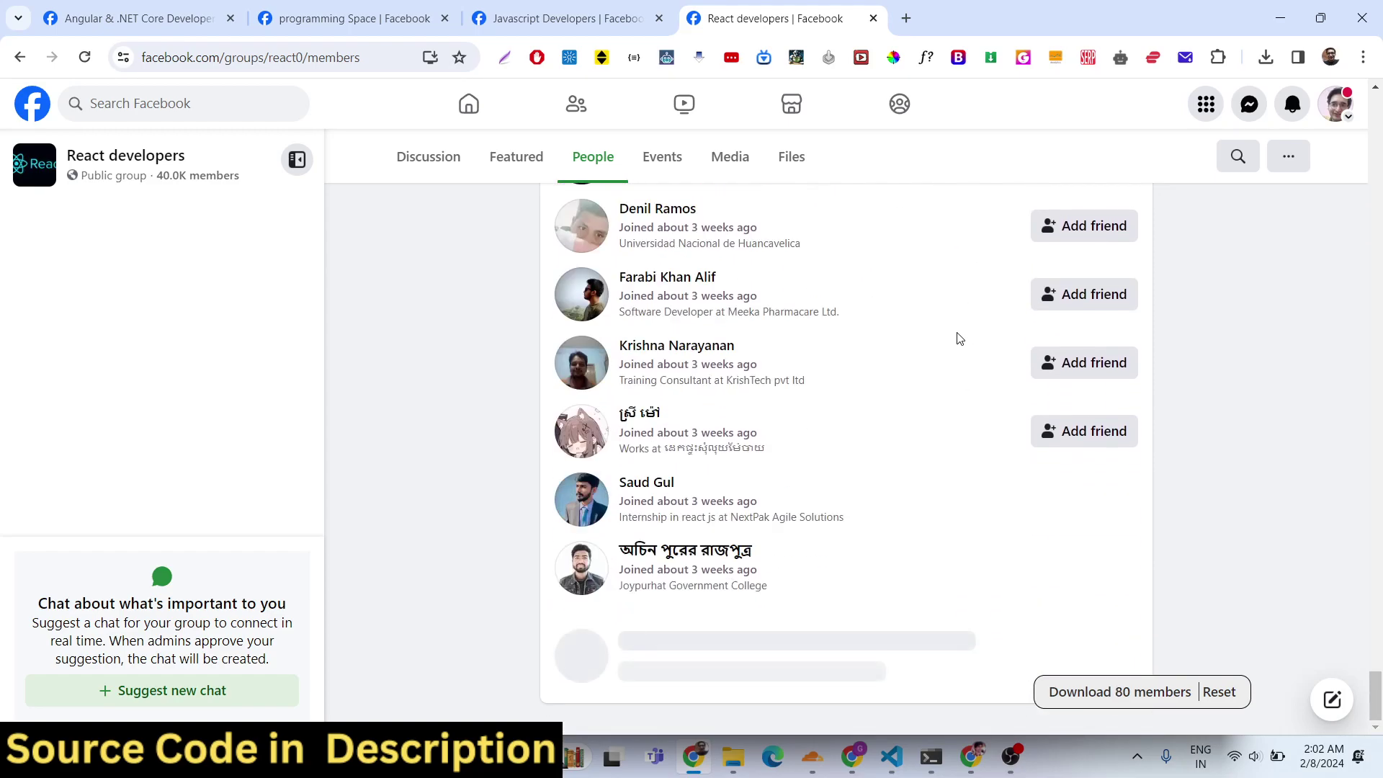
scroll(959, 339, "down", 20)
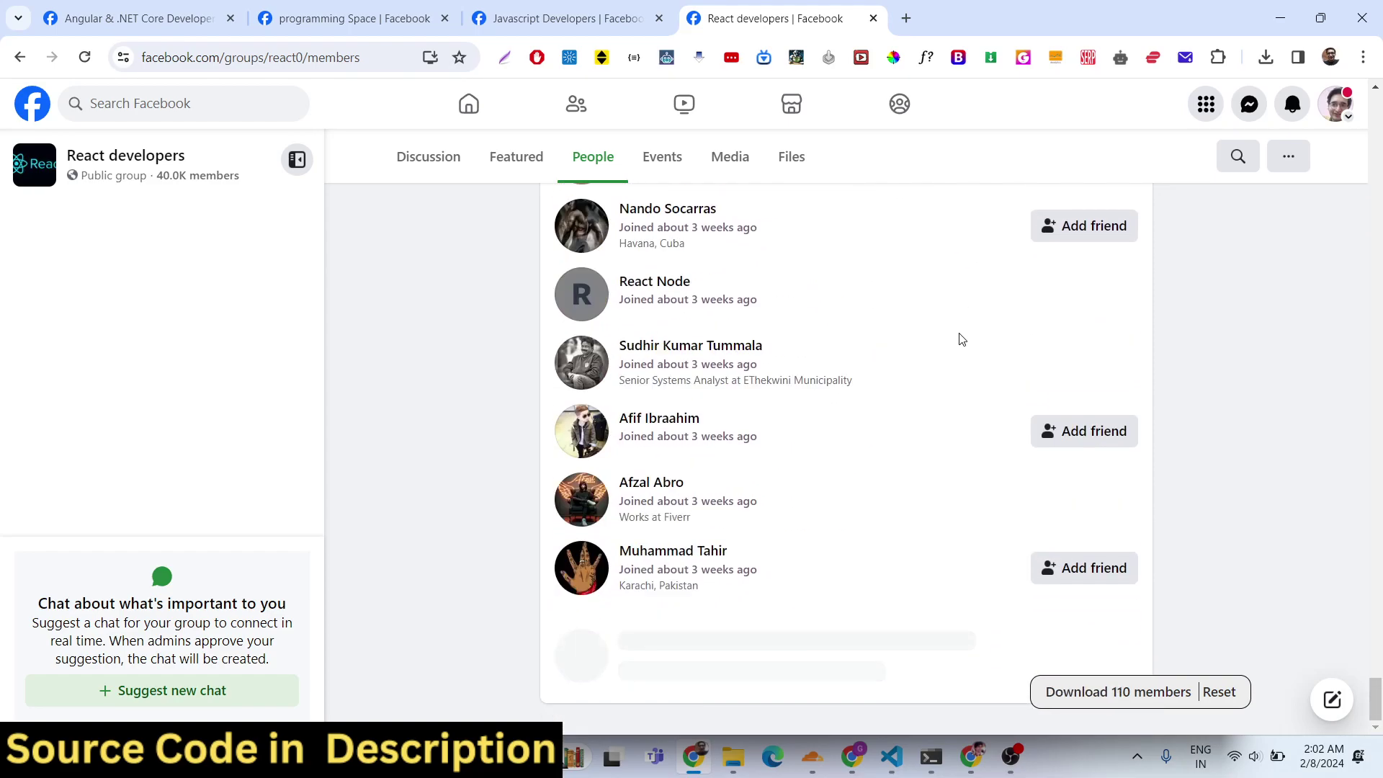
scroll(962, 338, "down", 5)
scroll(963, 336, "down", 20)
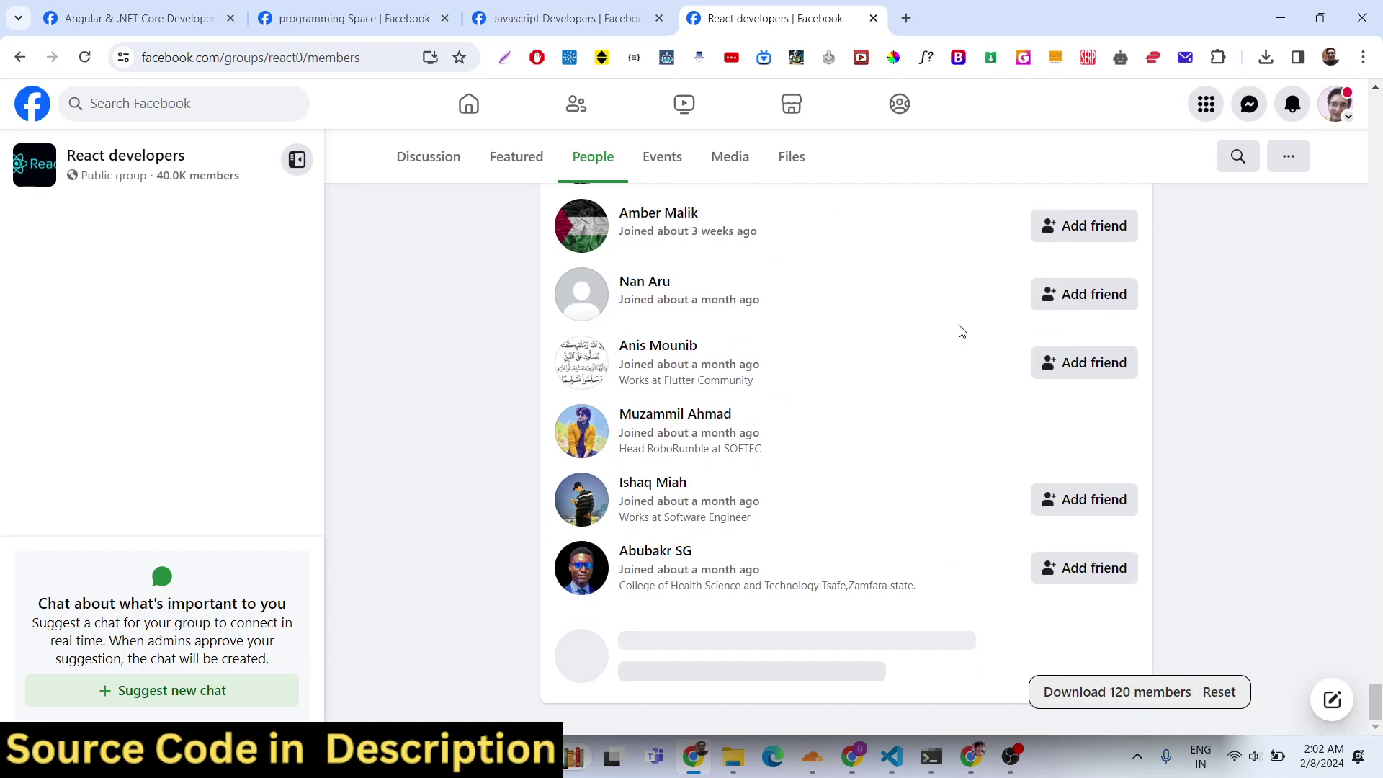
scroll(962, 325, "down", 10)
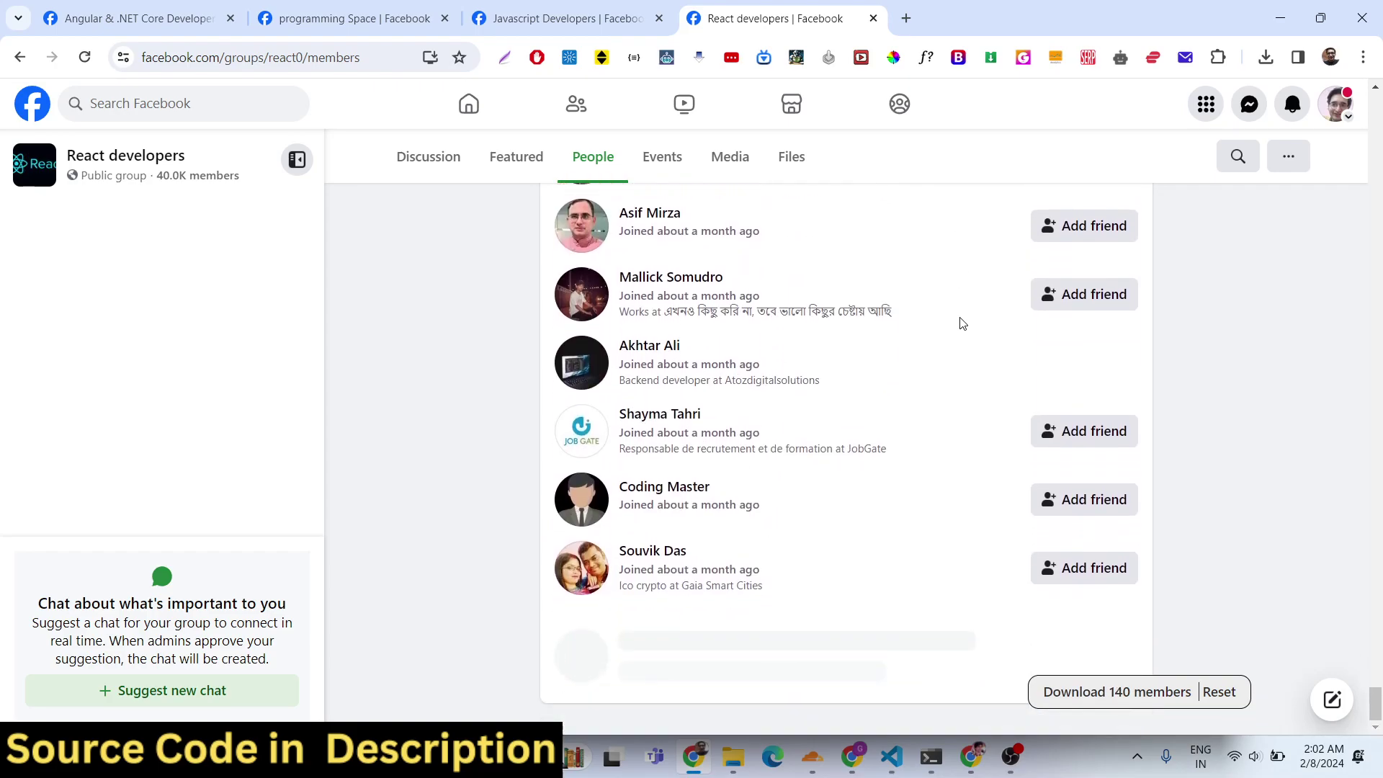
scroll(963, 323, "down", 20)
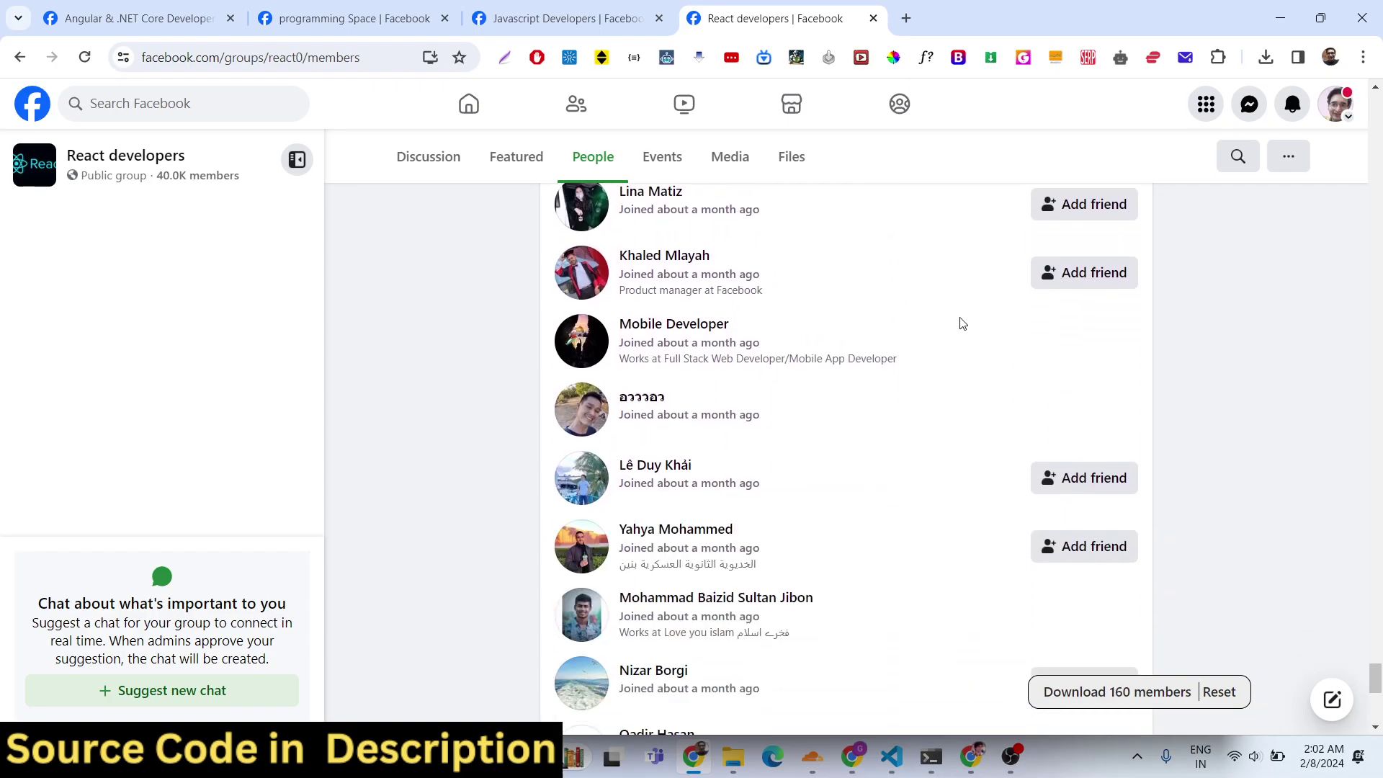
scroll(963, 324, "down", 20)
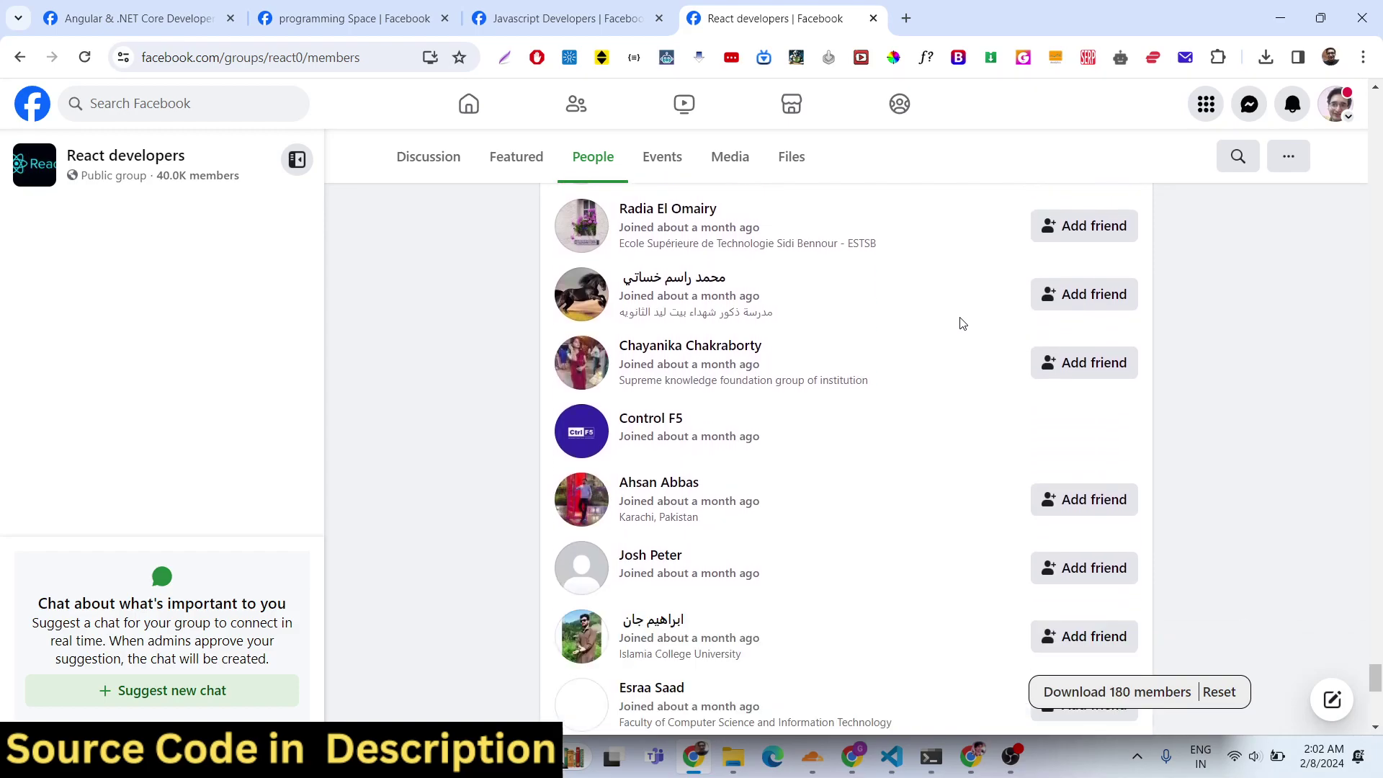
scroll(962, 324, "down", 10)
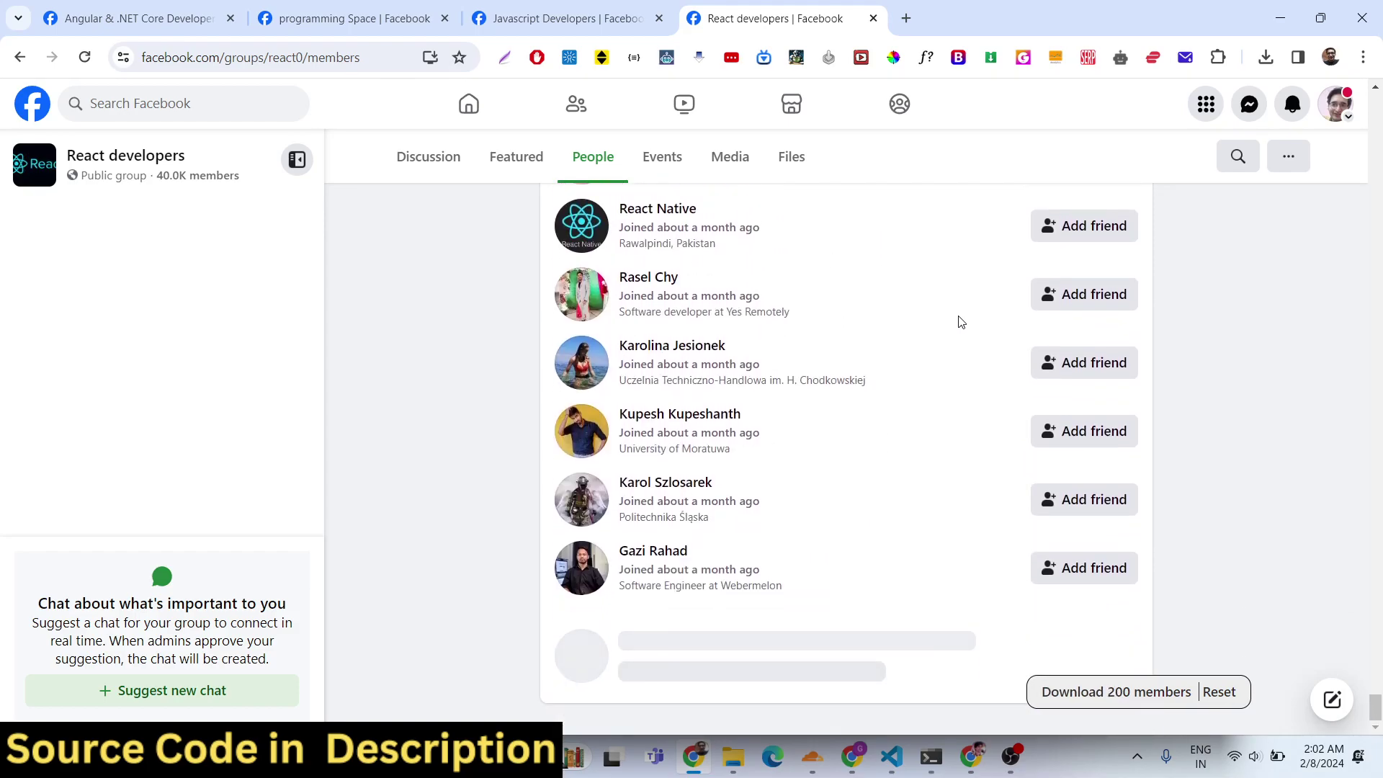
scroll(960, 322, "down", 20)
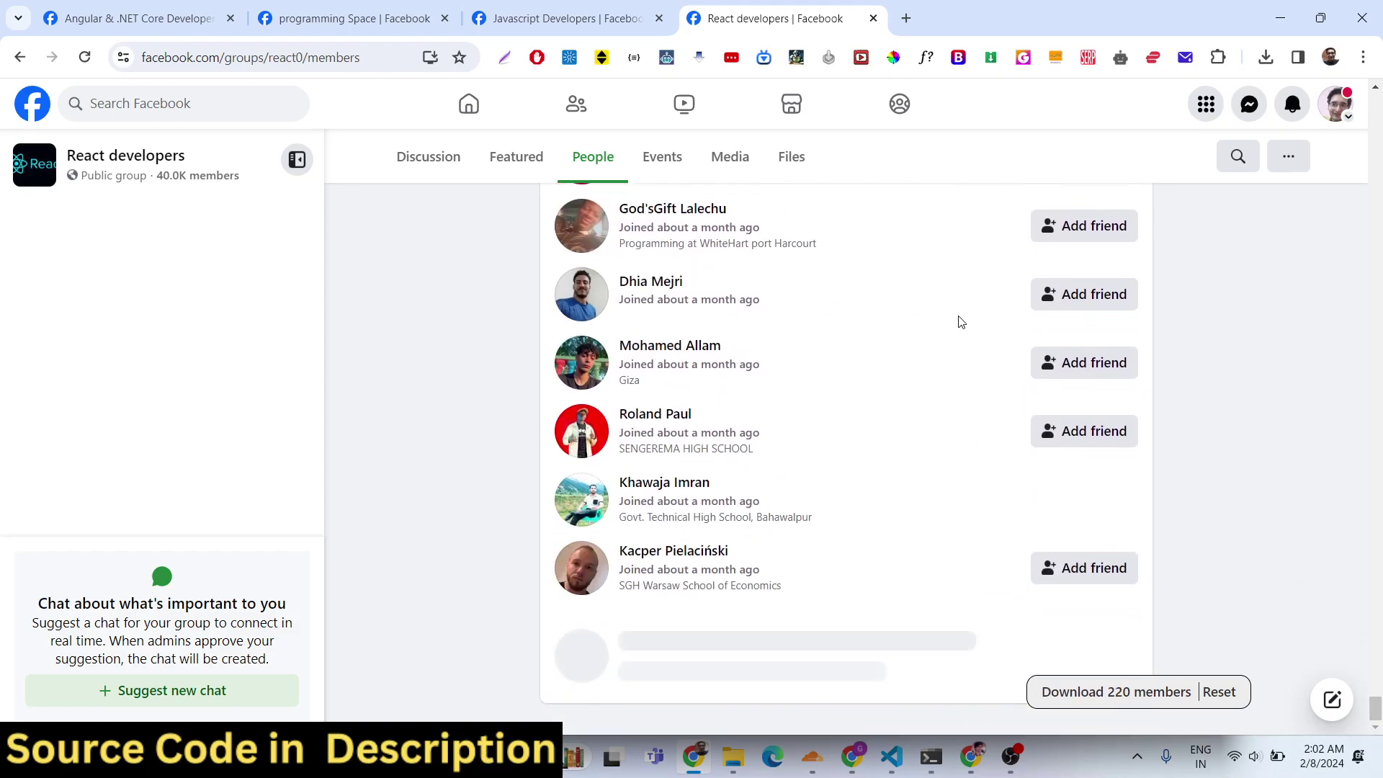
scroll(960, 322, "down", 10)
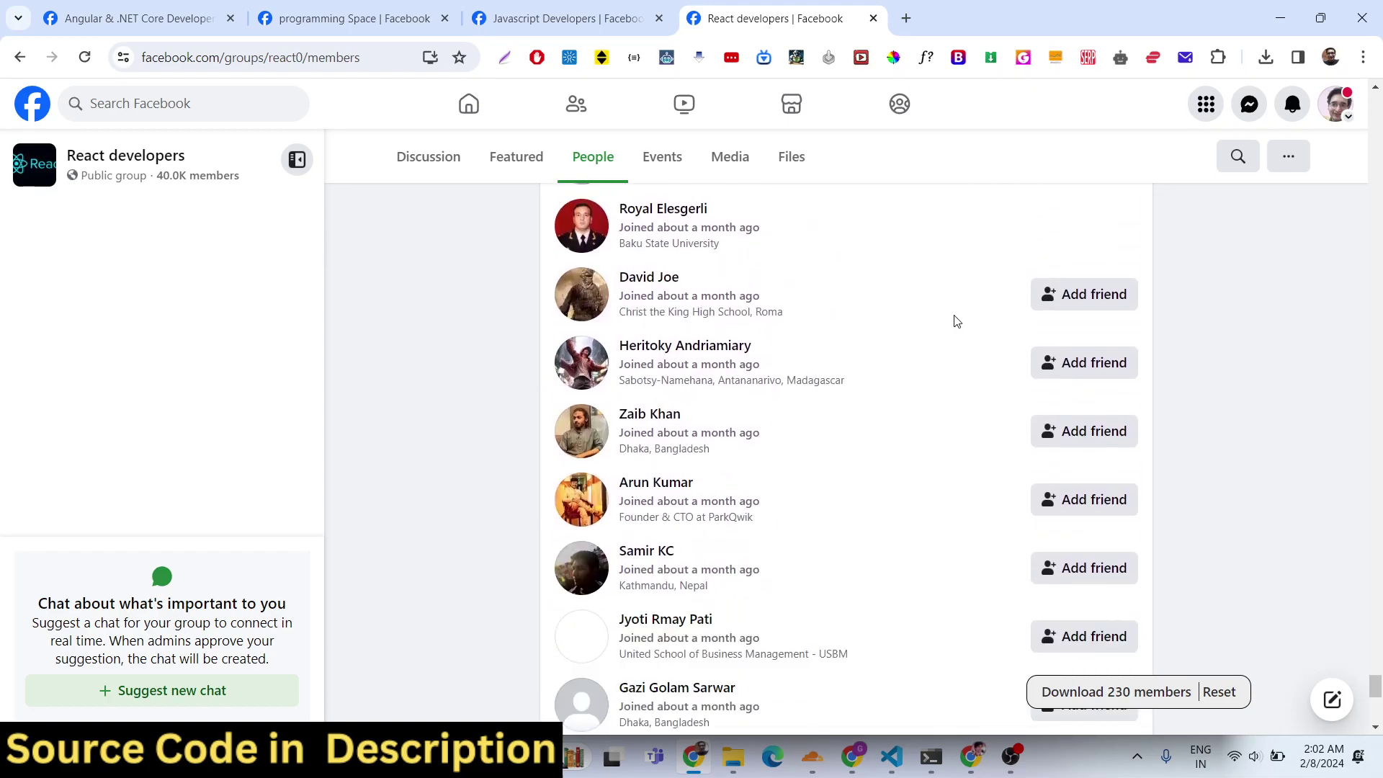
scroll(957, 322, "down", 10)
scroll(956, 322, "down", 10)
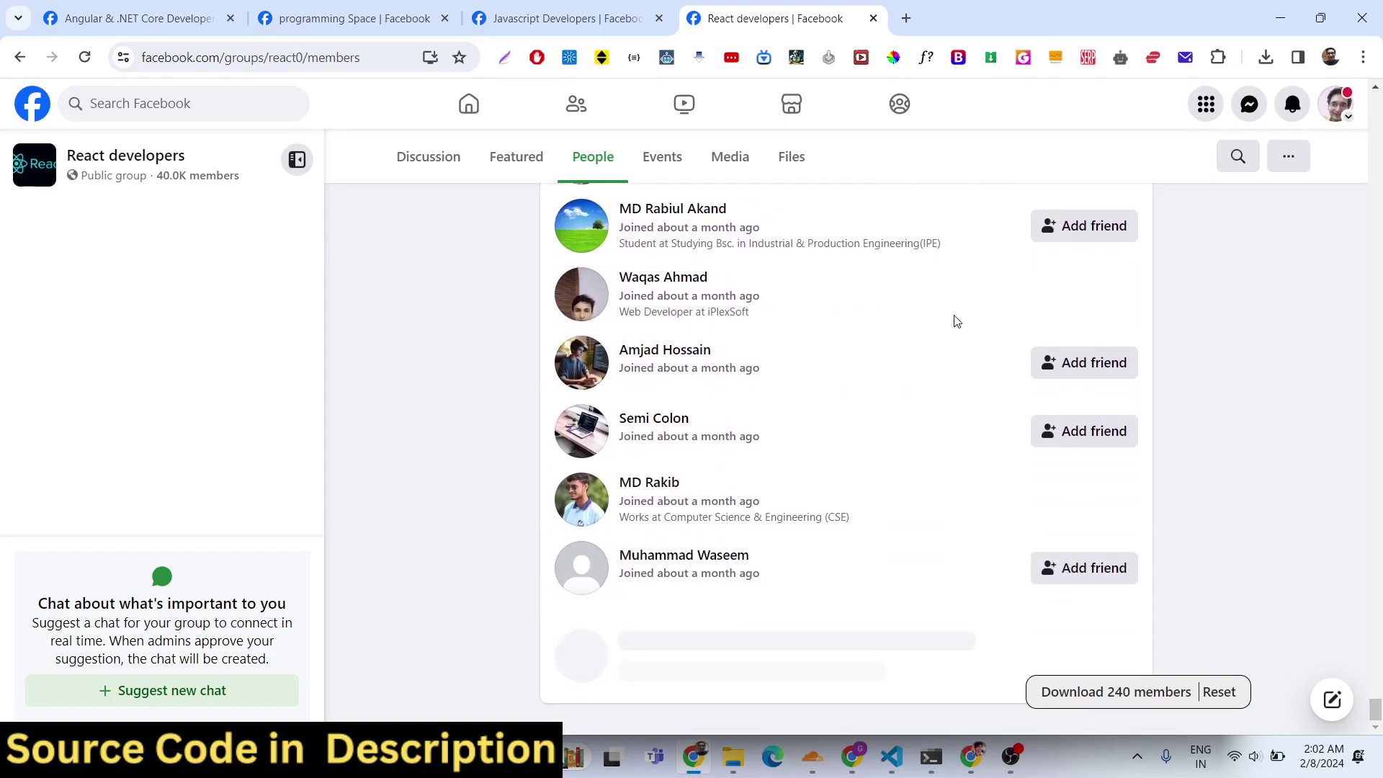
scroll(957, 321, "down", 10)
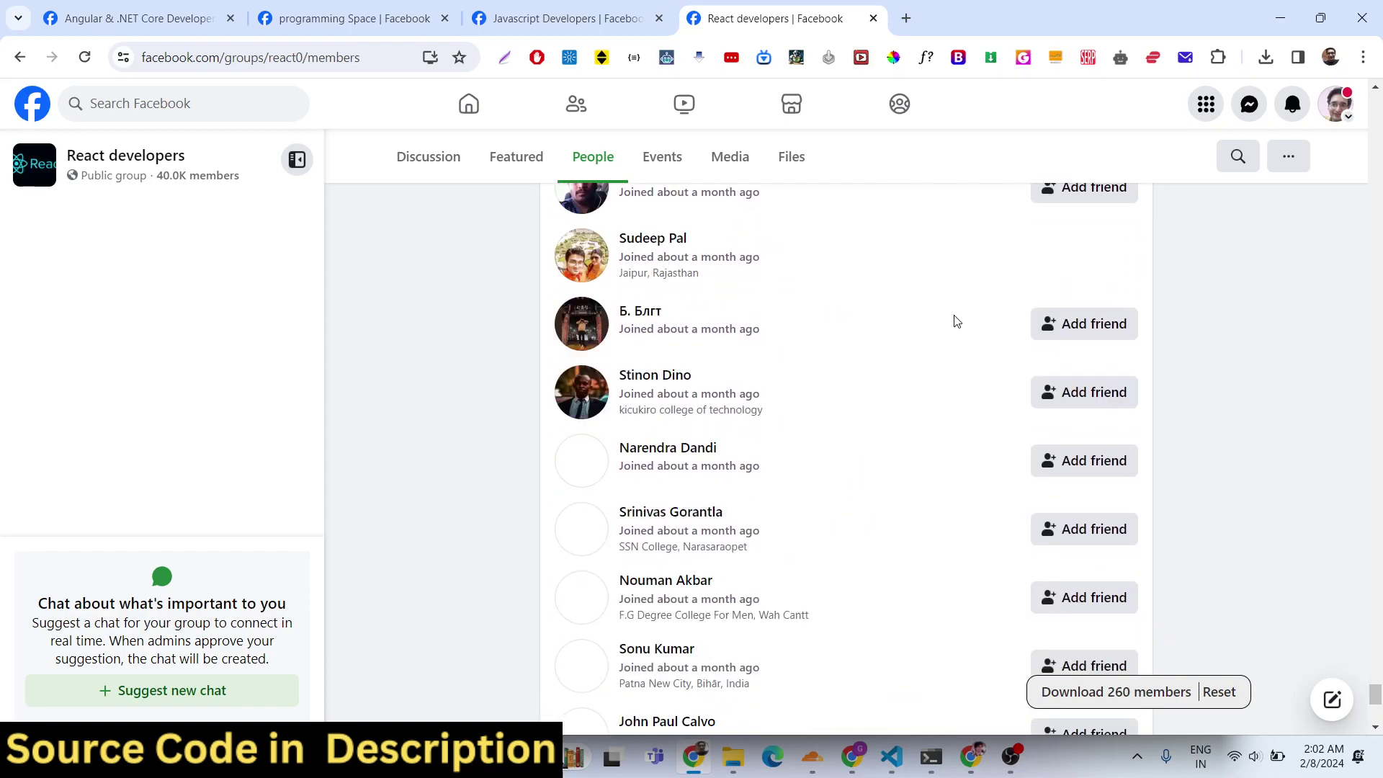
scroll(957, 321, "down", 10)
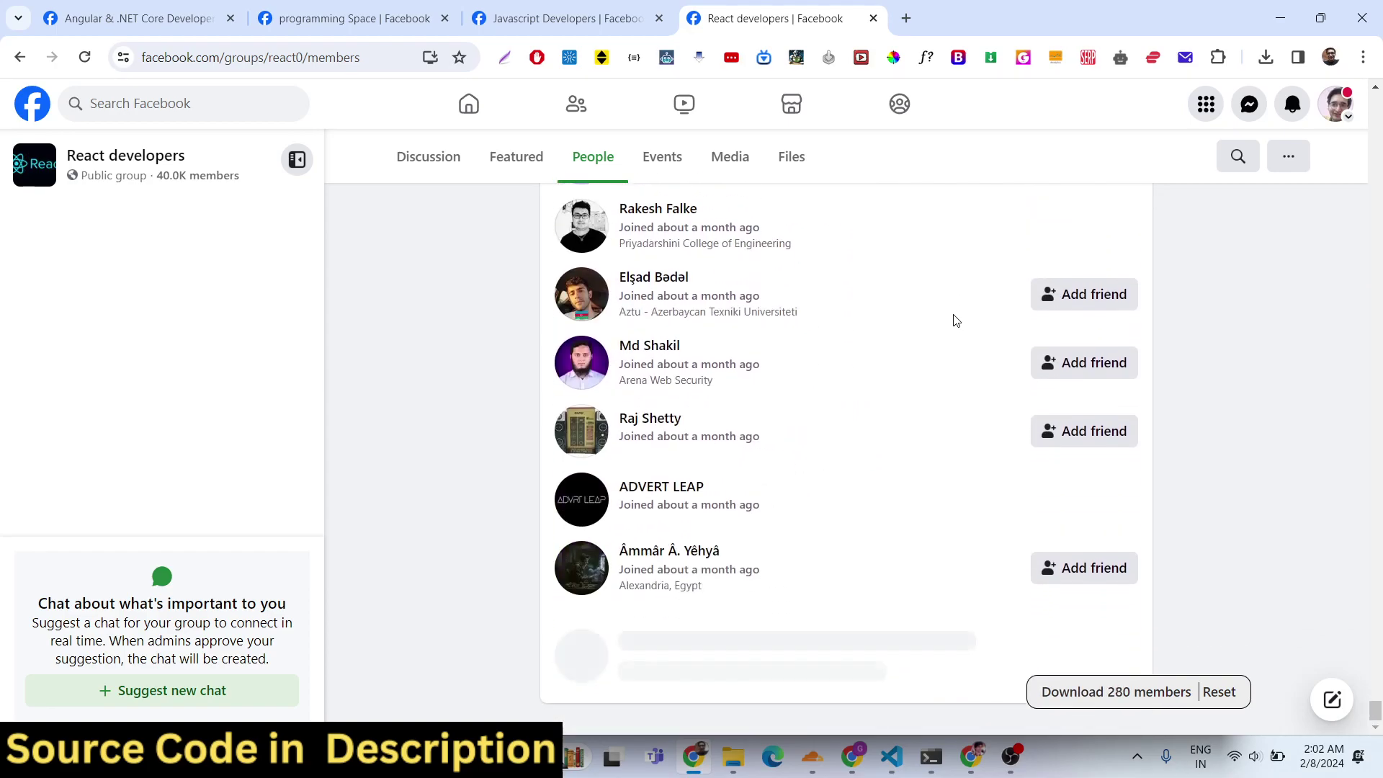
scroll(955, 321, "down", 10)
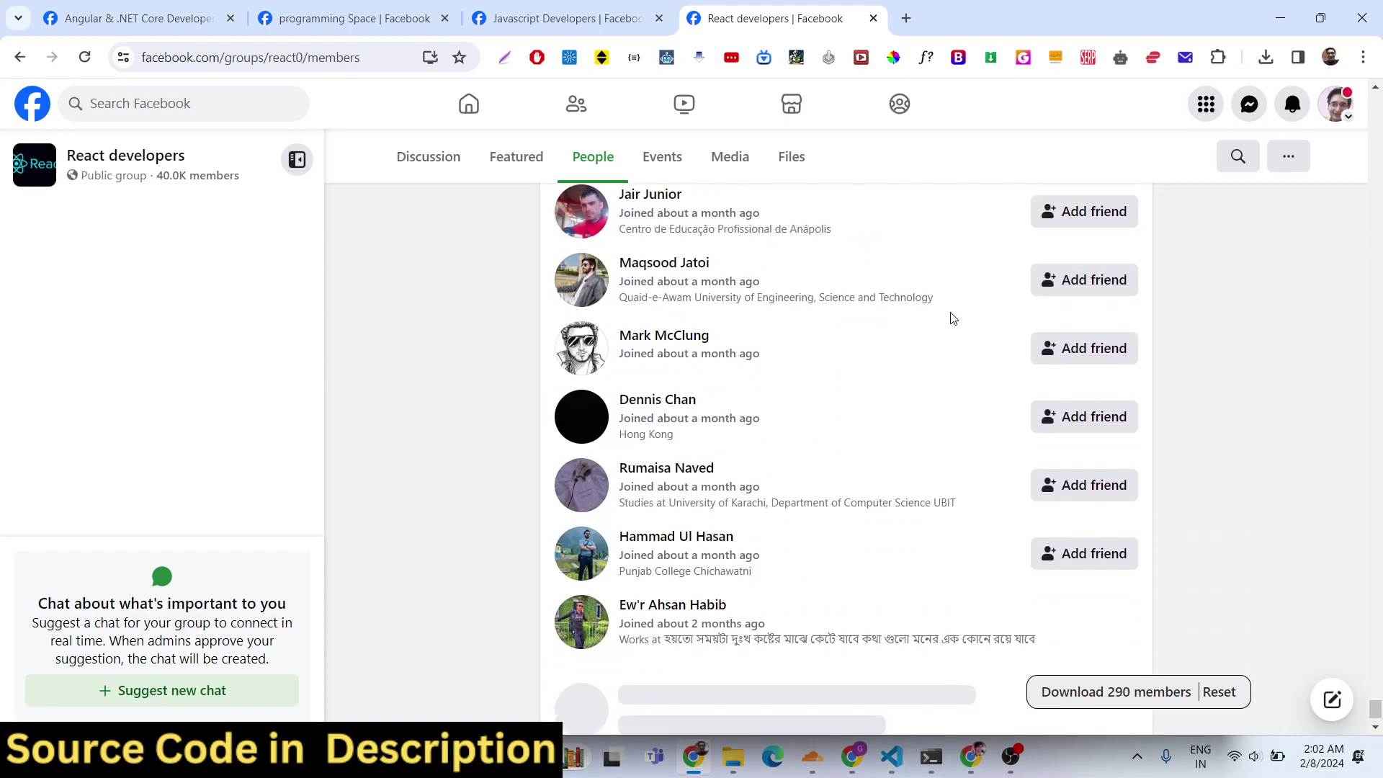
scroll(953, 317, "down", 5)
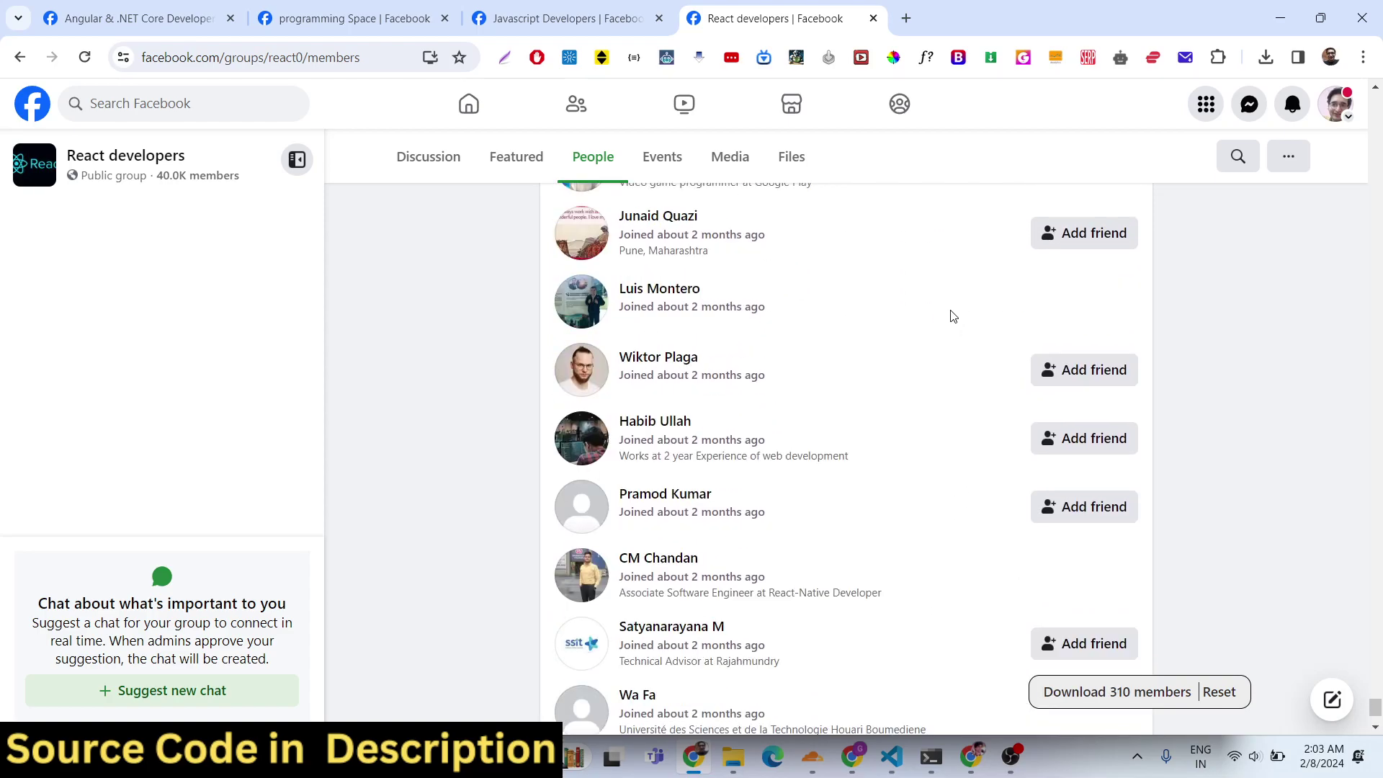
scroll(953, 317, "down", 10)
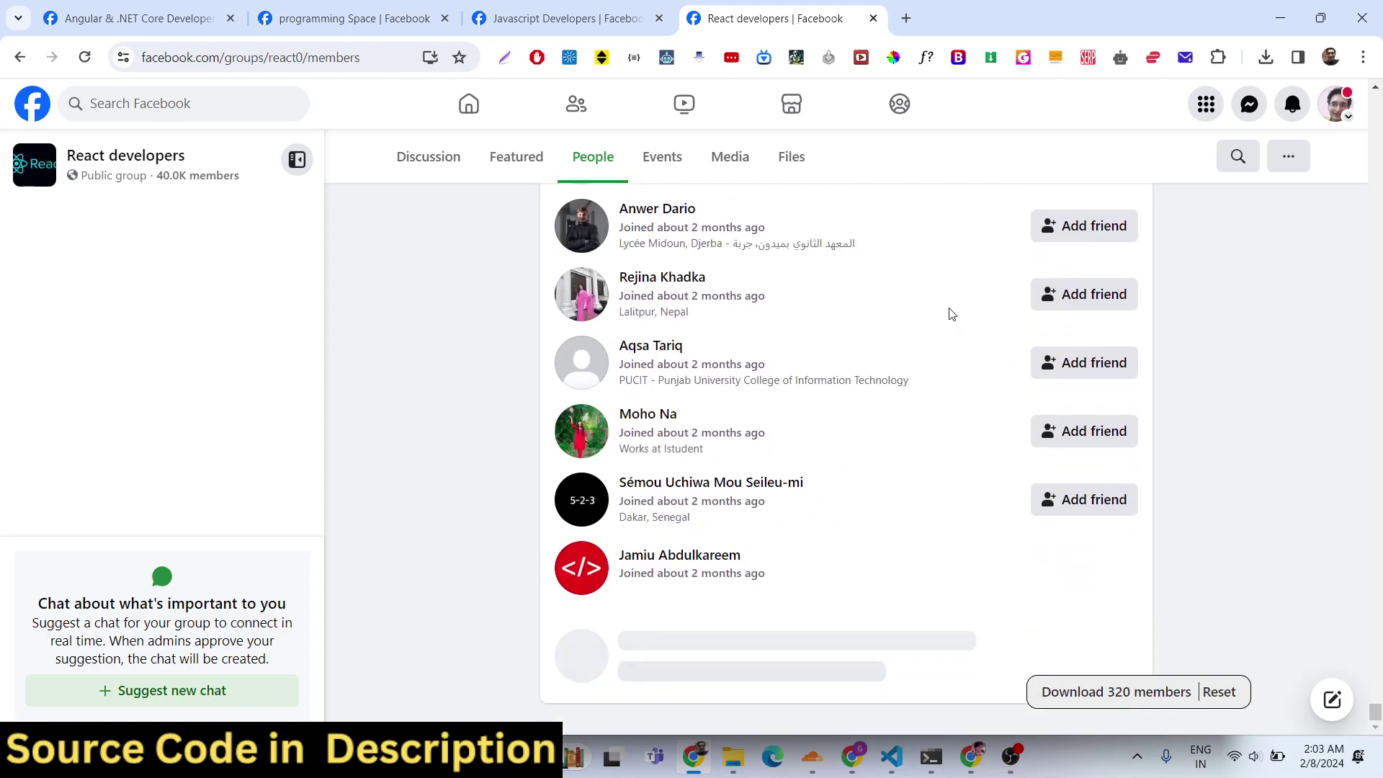
scroll(952, 313, "down", 10)
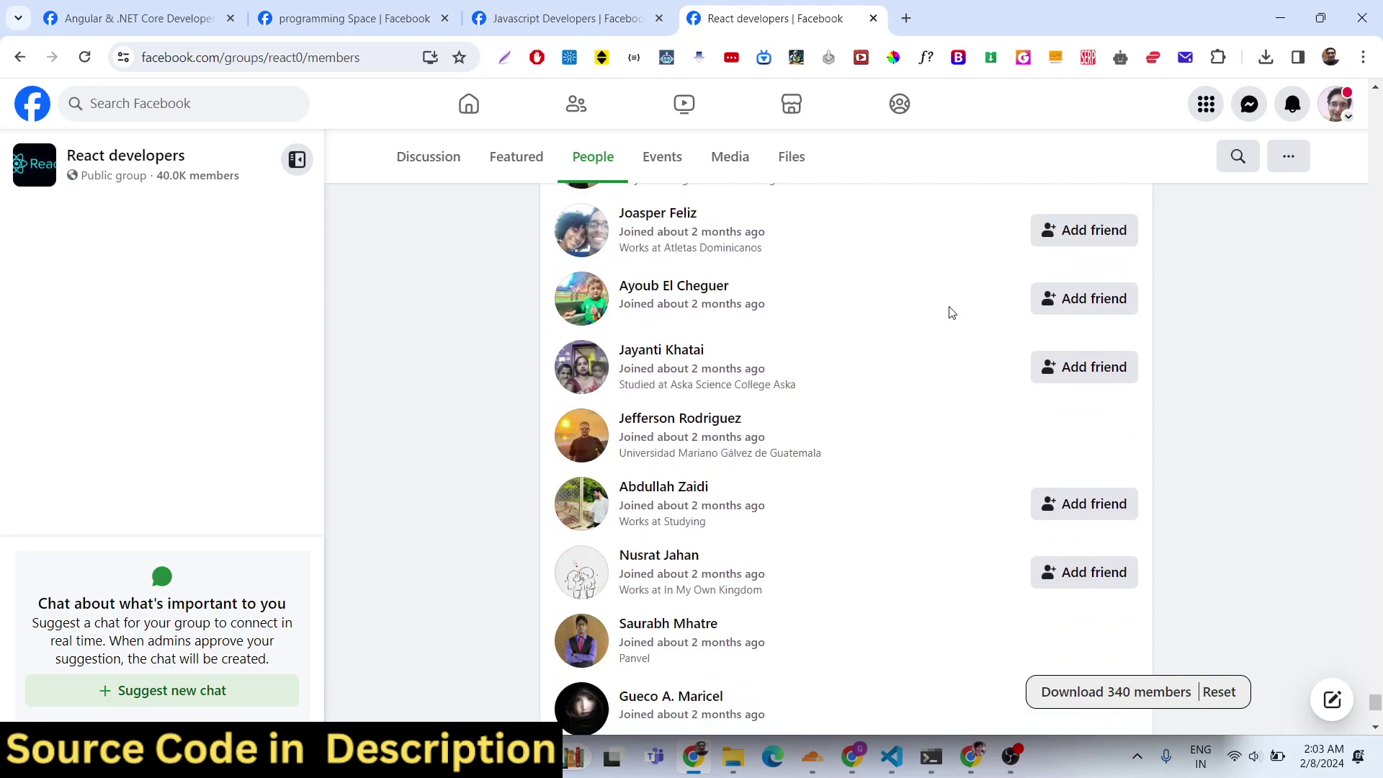
scroll(953, 312, "down", 10)
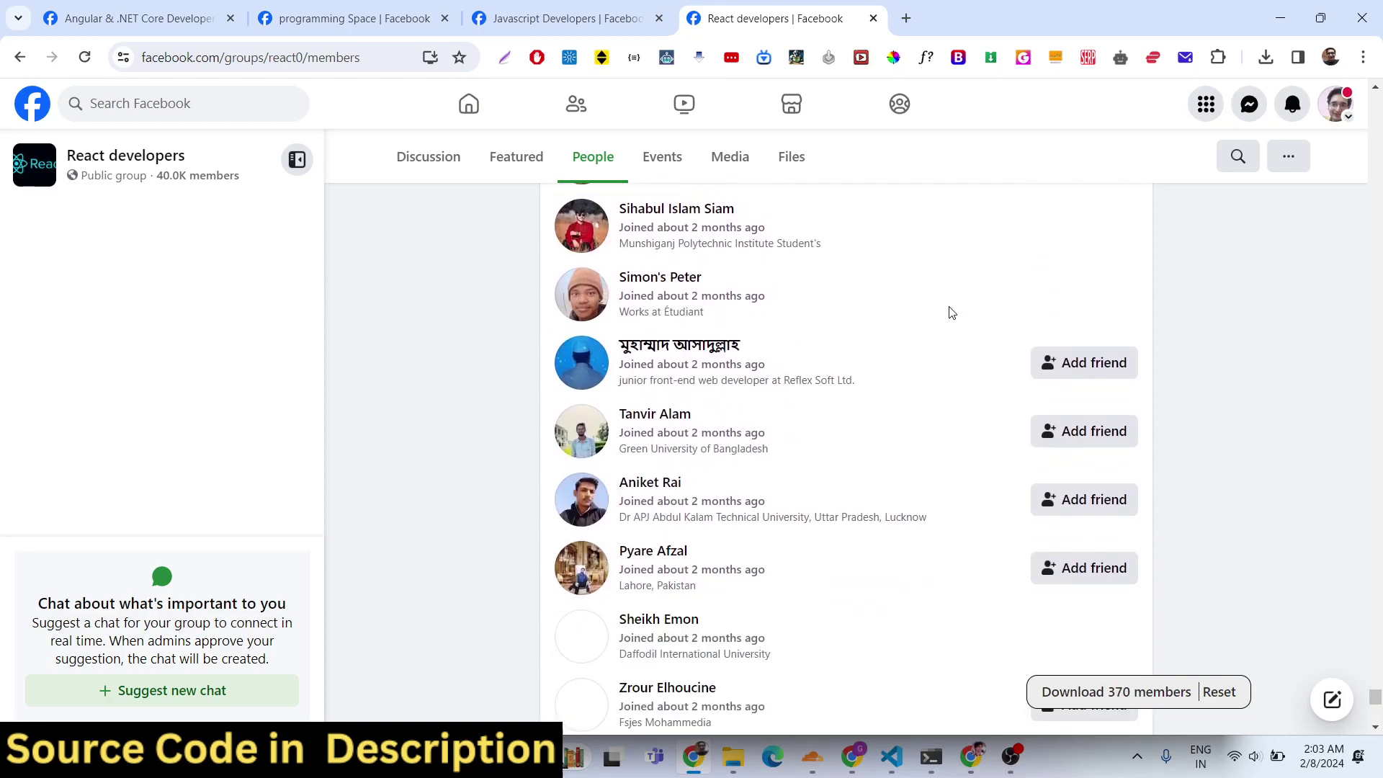
scroll(952, 313, "down", 10)
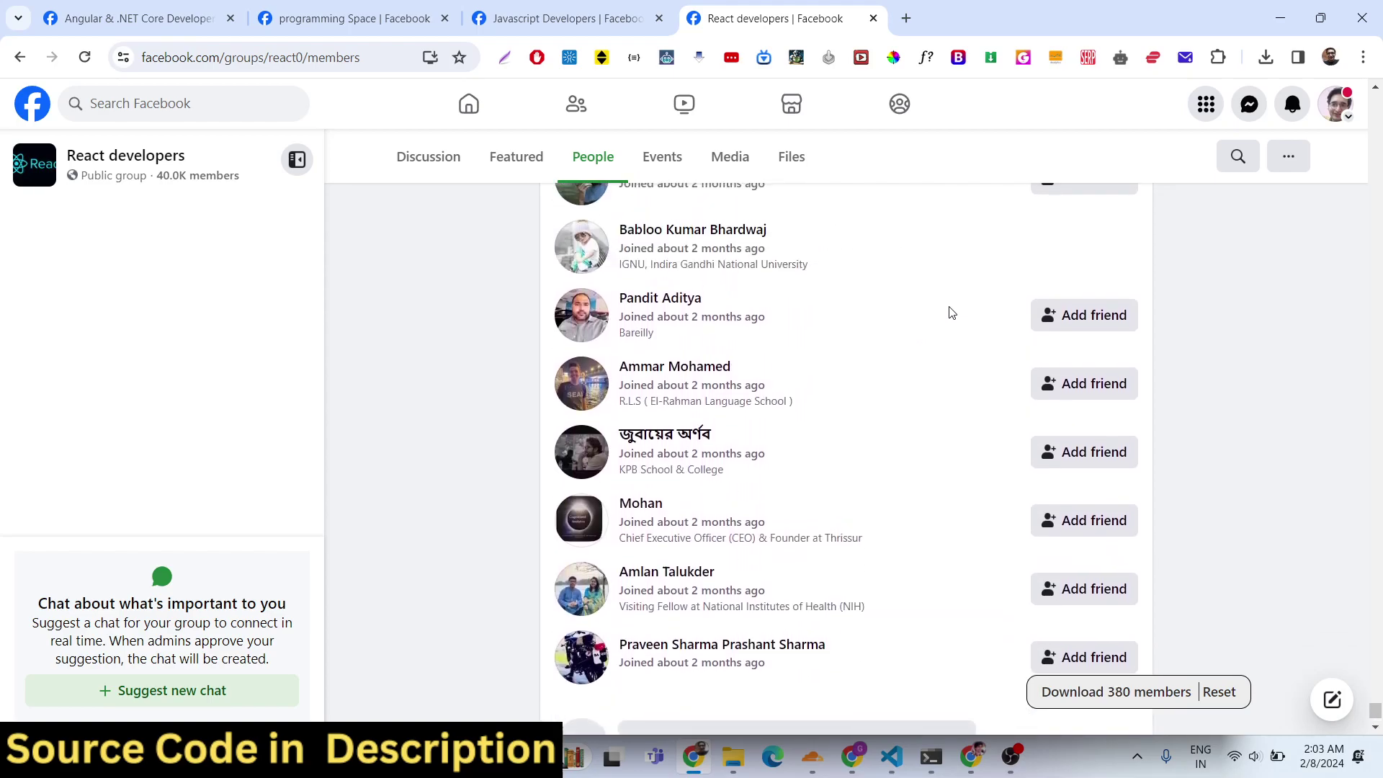
scroll(953, 311, "down", 10)
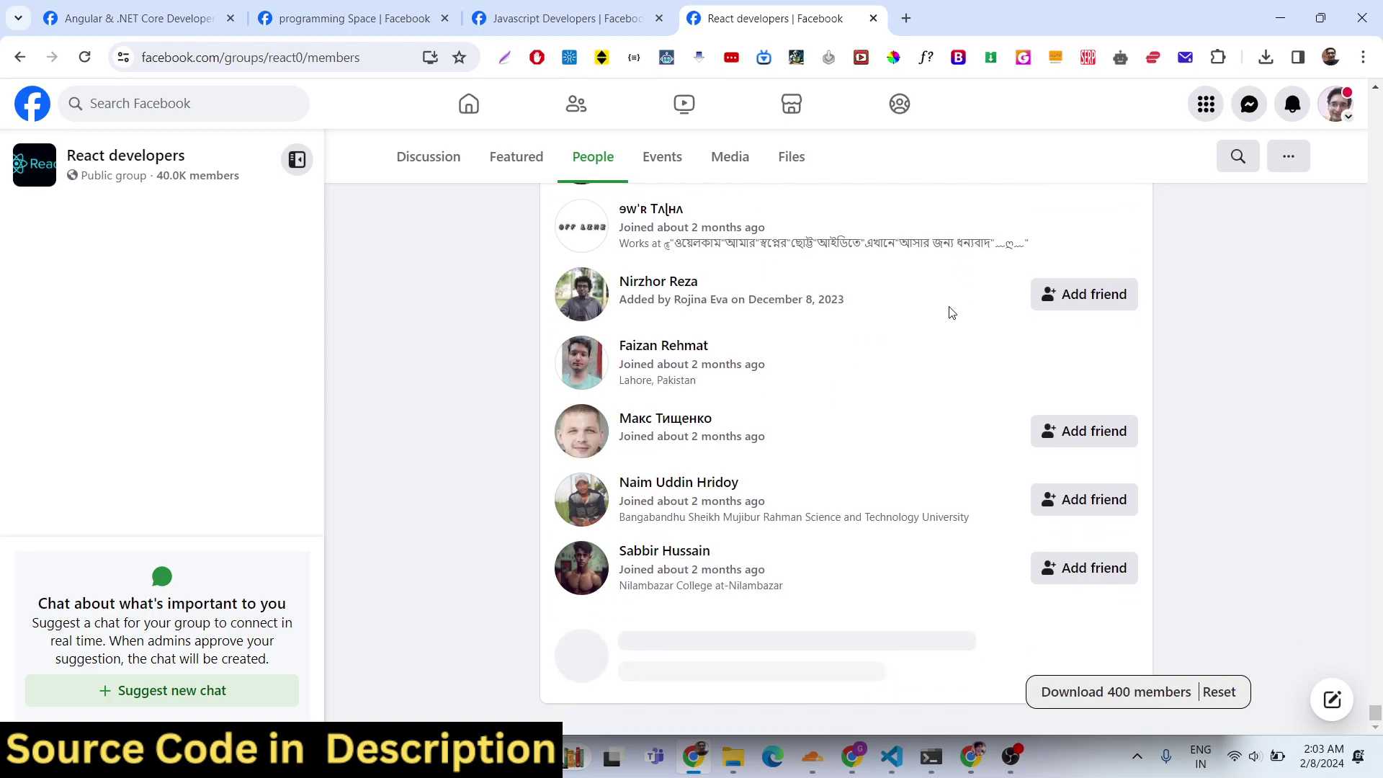
scroll(952, 312, "down", 9)
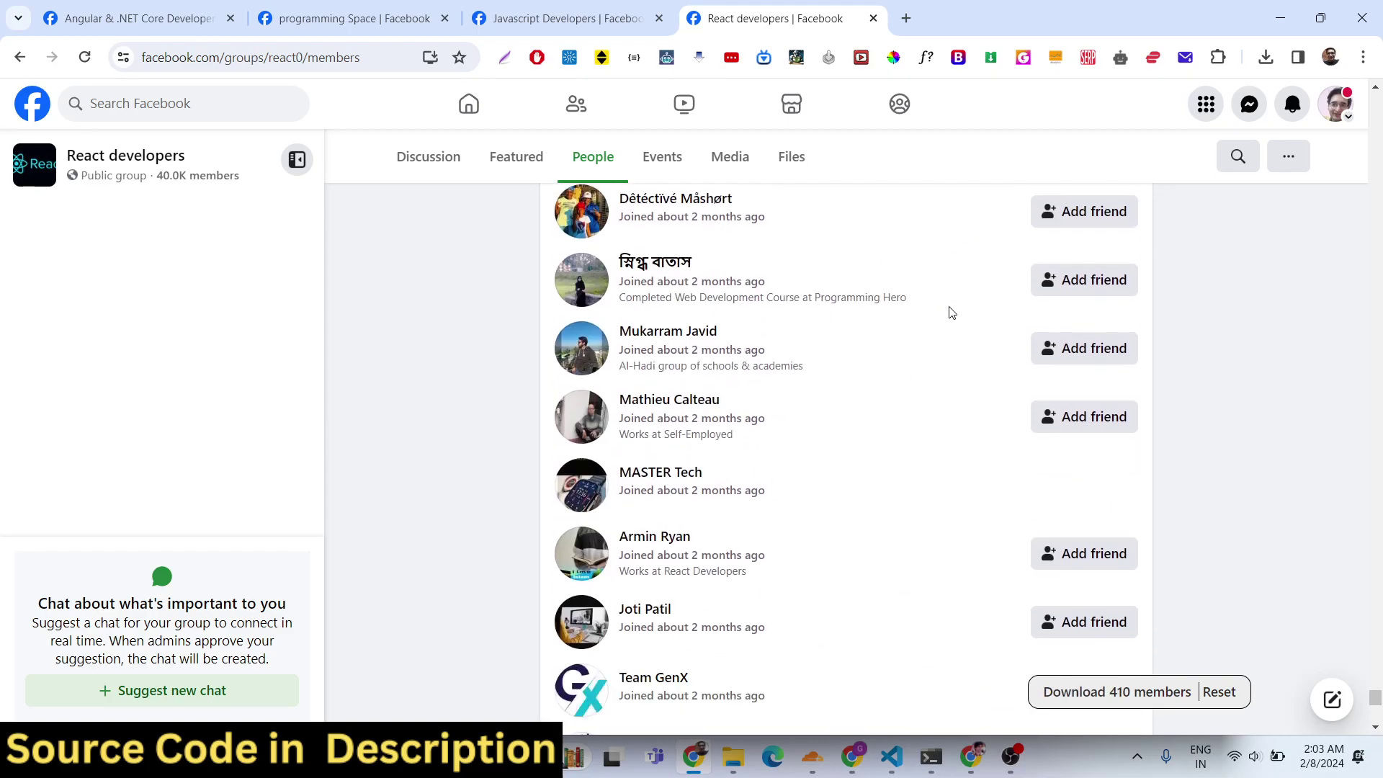
scroll(953, 312, "down", 10)
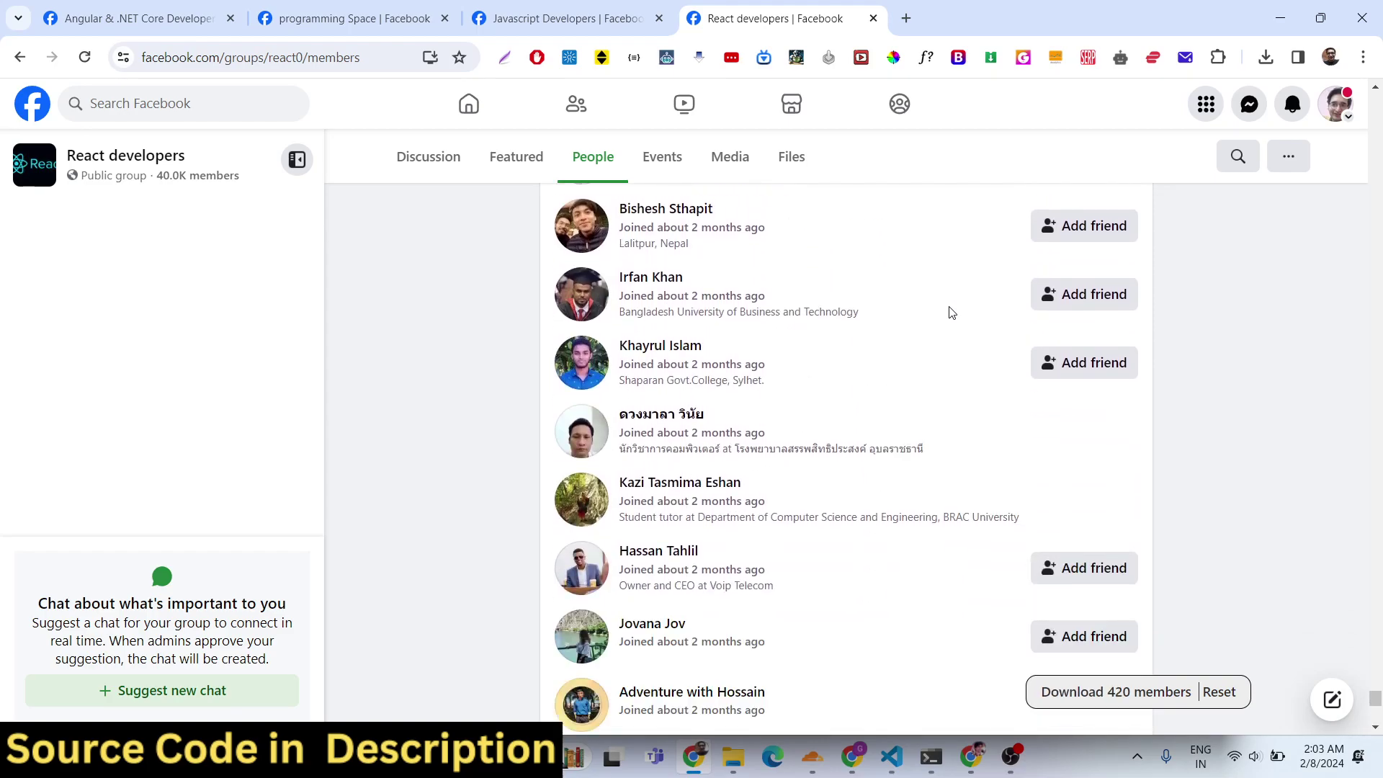
scroll(952, 312, "down", 10)
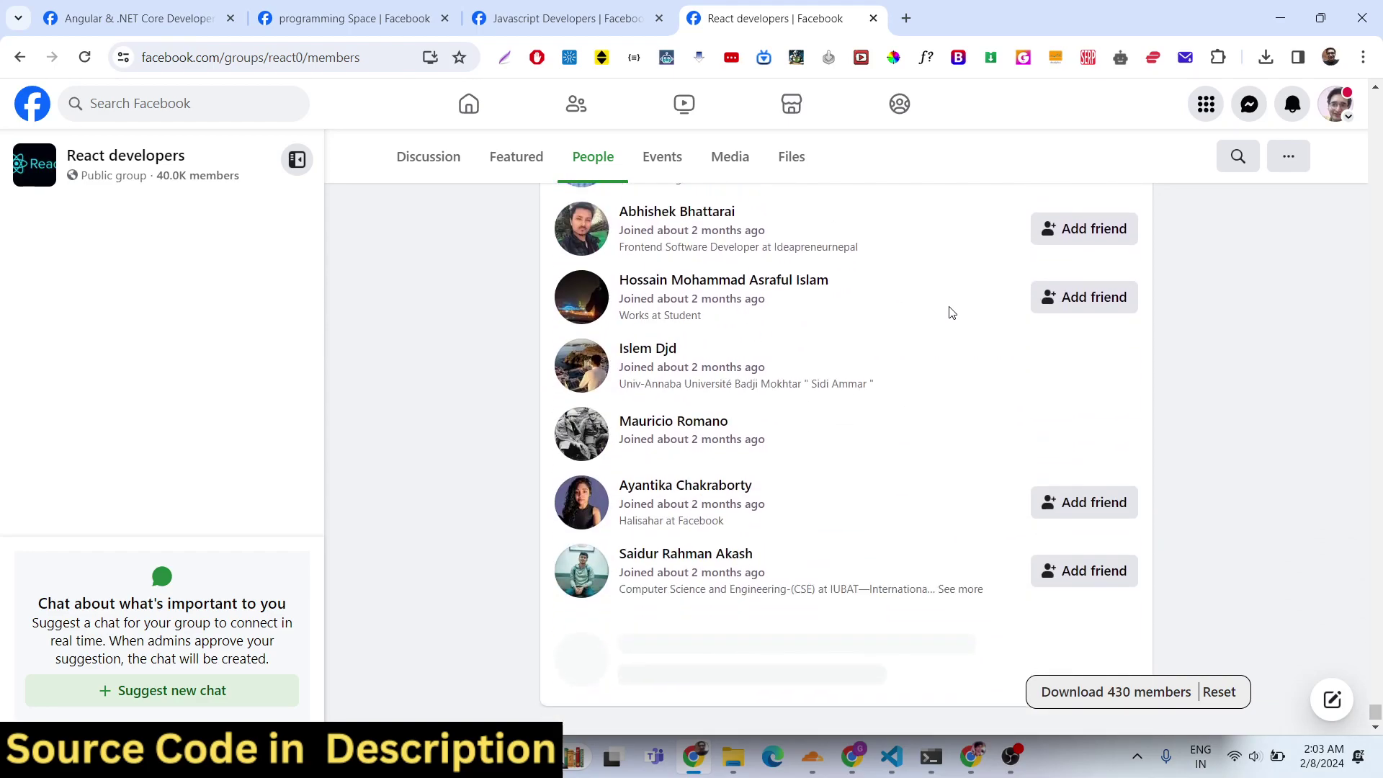
scroll(952, 312, "down", 8)
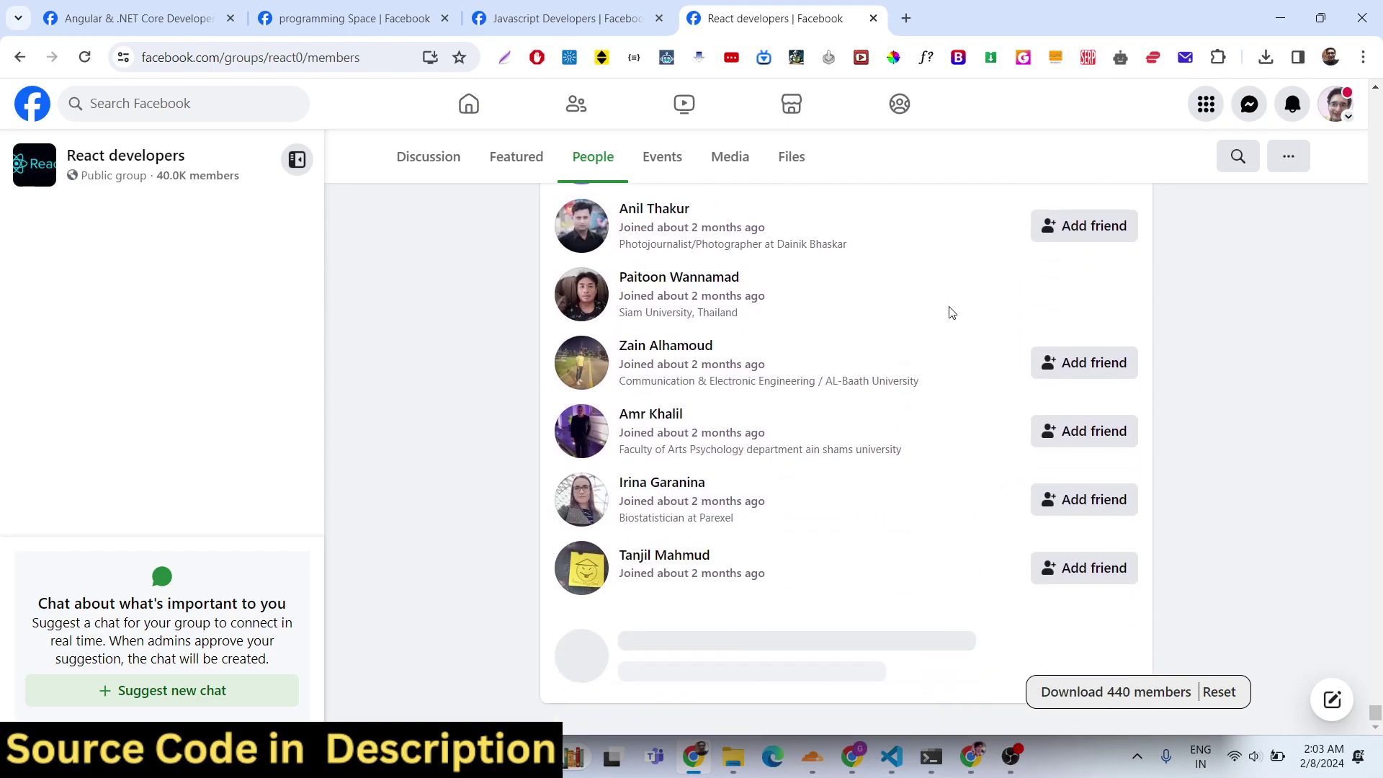
scroll(952, 312, "down", 10)
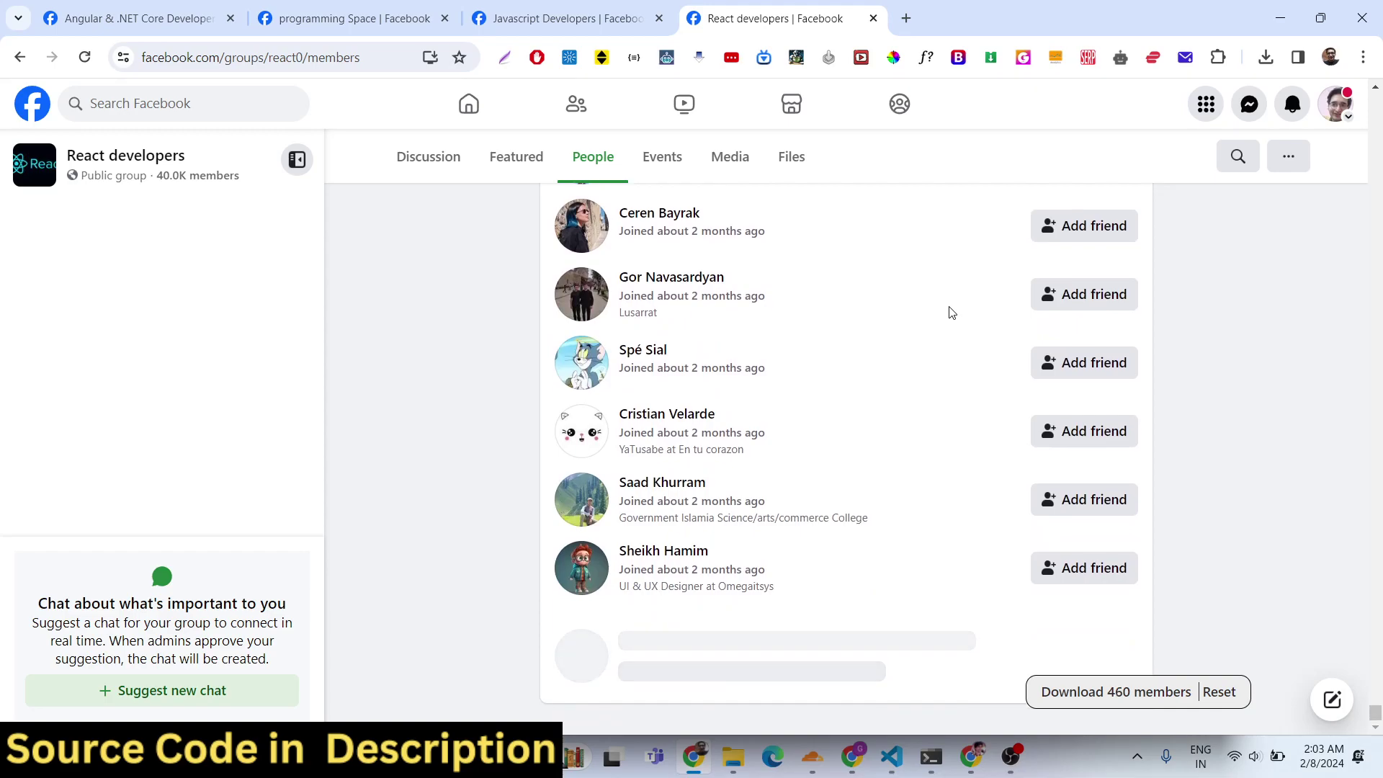
scroll(952, 312, "down", 2)
scroll(952, 311, "down", 5)
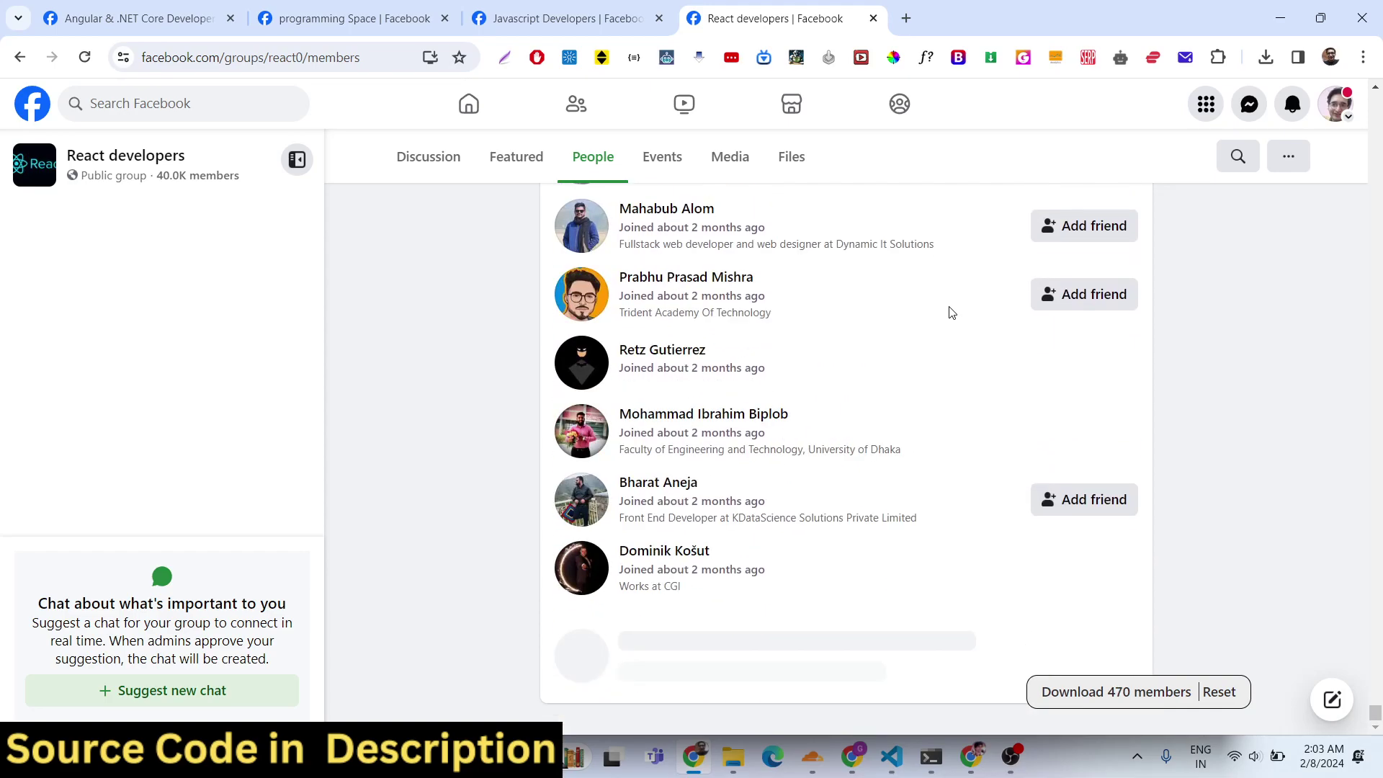
scroll(952, 312, "down", 8)
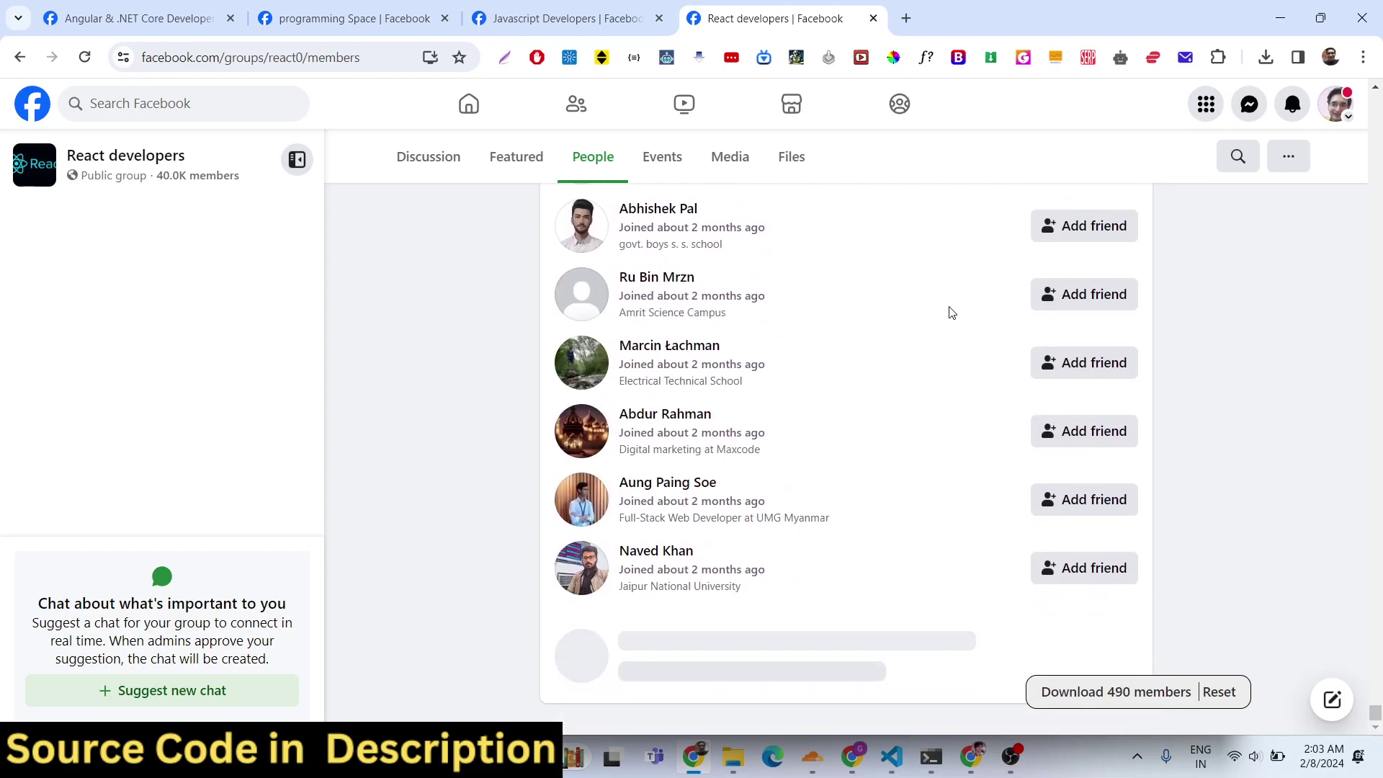
scroll(952, 312, "down", 5)
scroll(952, 312, "down", 1)
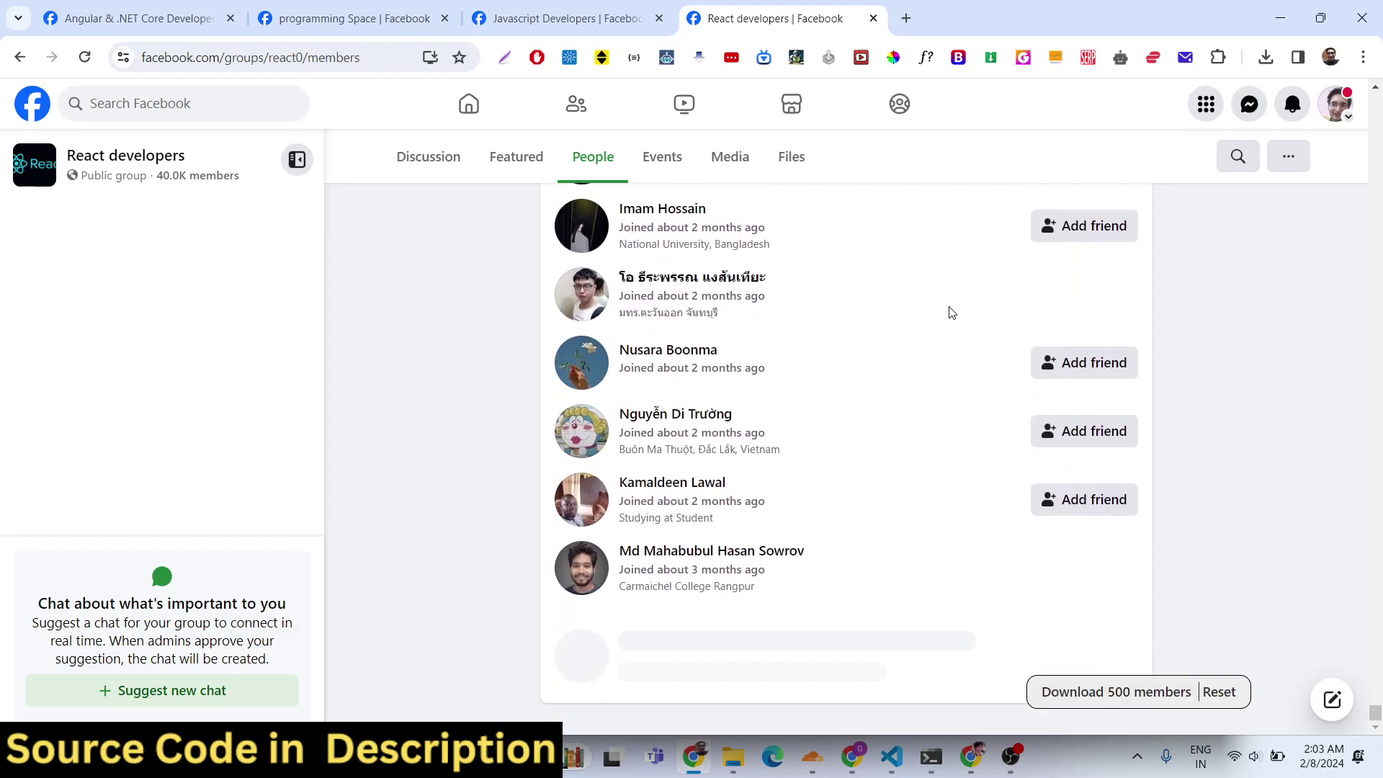
scroll(952, 312, "down", 5)
scroll(952, 312, "down", 5)
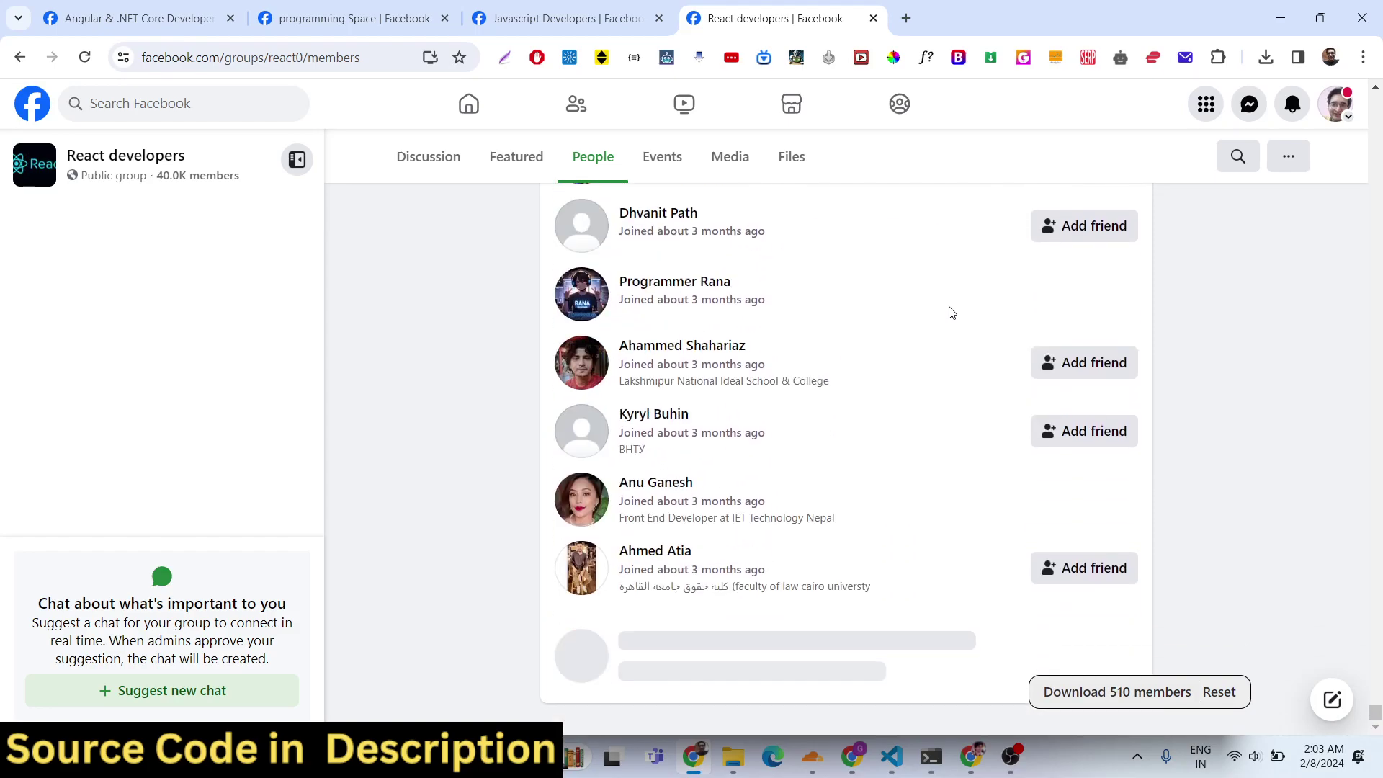
scroll(952, 312, "down", 6)
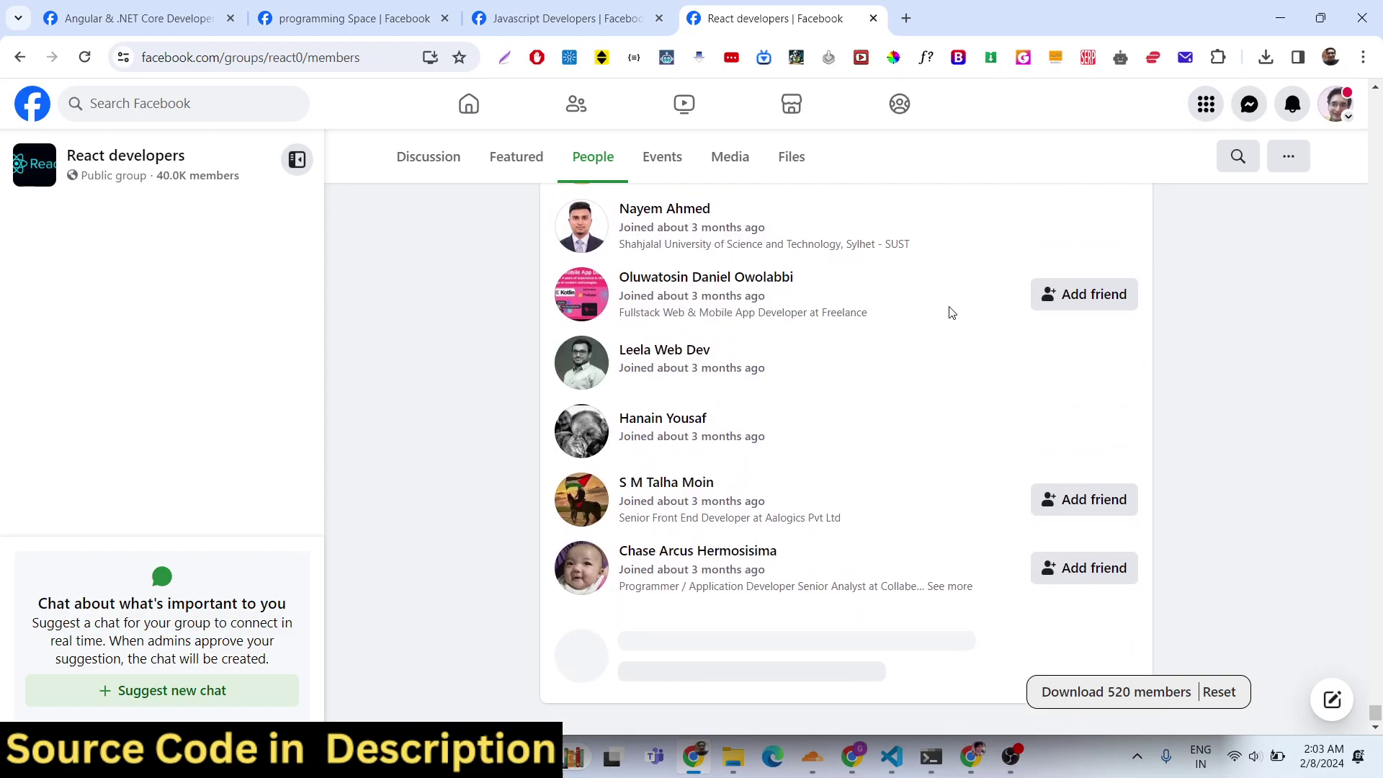
scroll(952, 312, "down", 5)
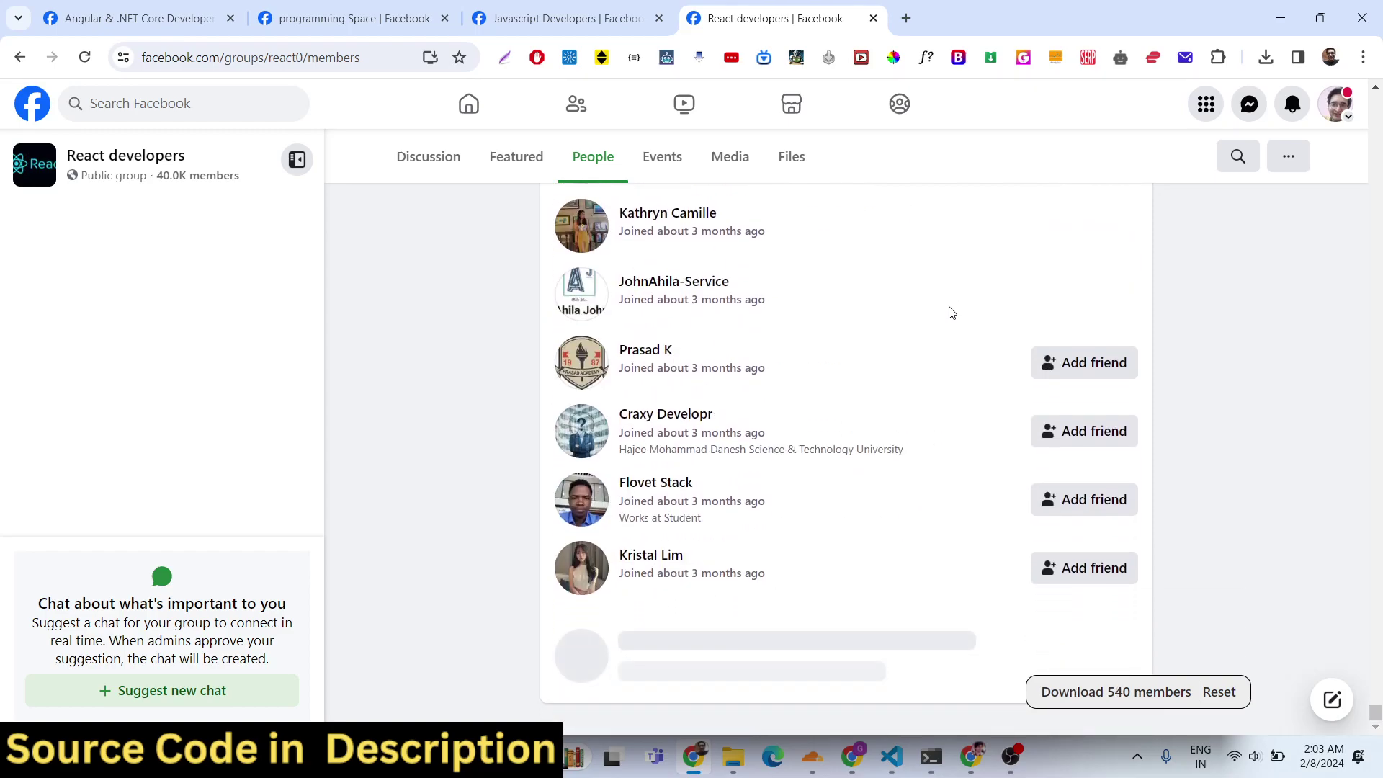
scroll(953, 312, "down", 5)
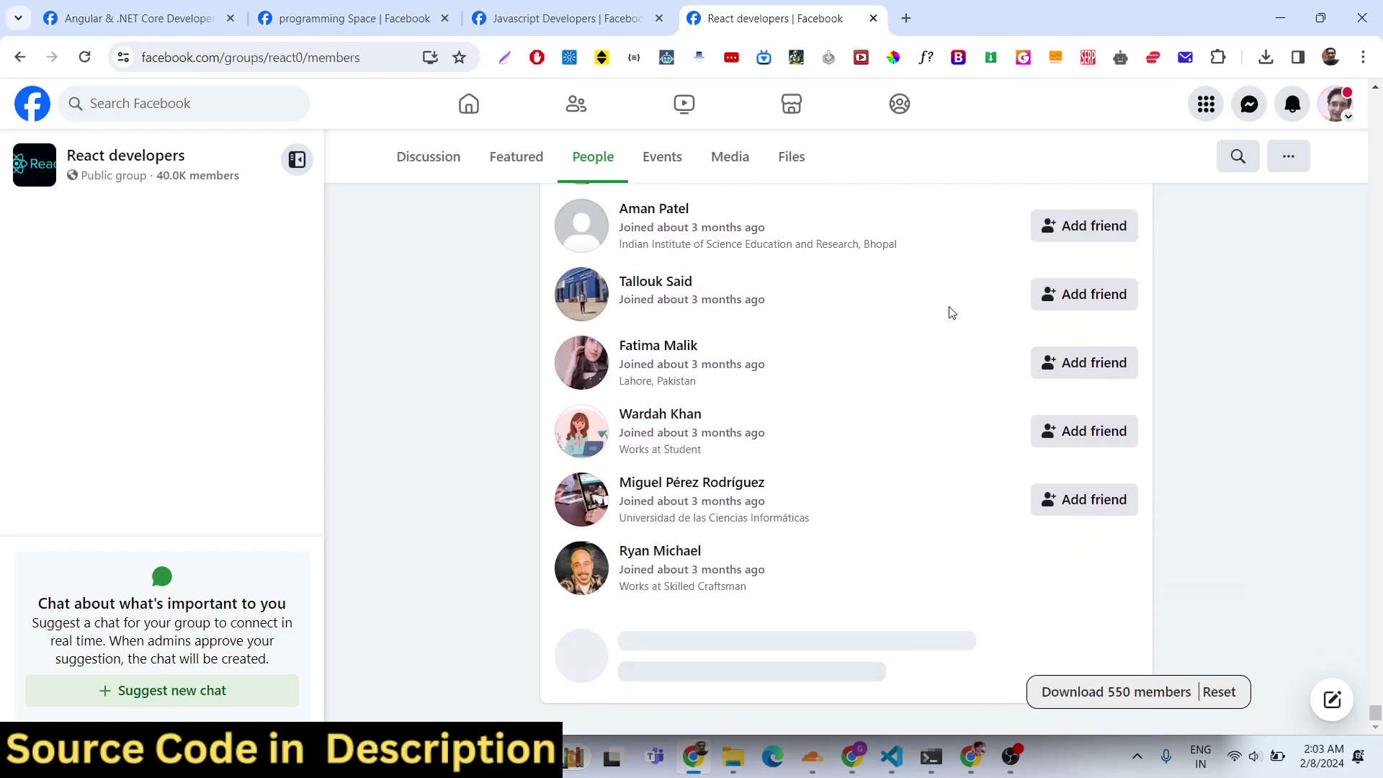
- Load more React developers members until 600 are collected, and download the collected member data
scroll(952, 312, "down", 5)
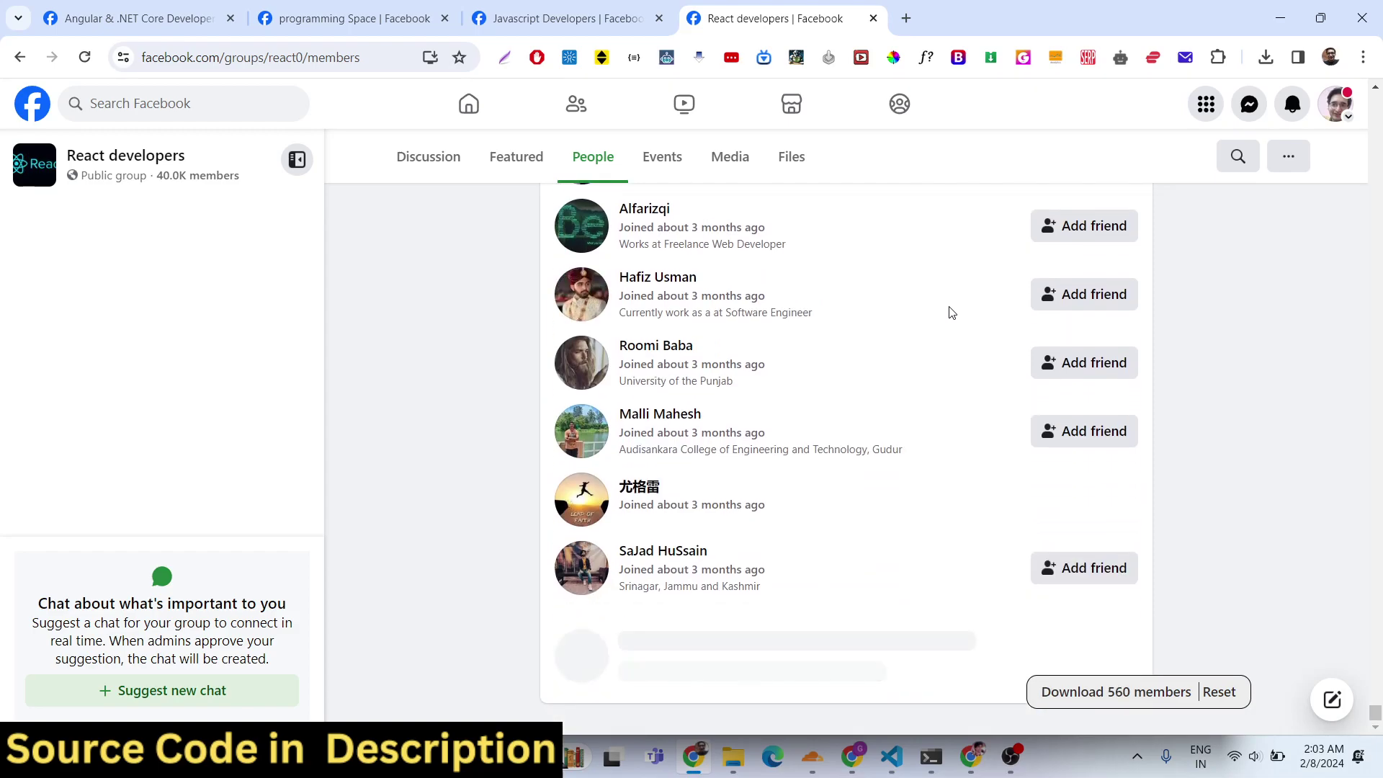
scroll(952, 312, "down", 5)
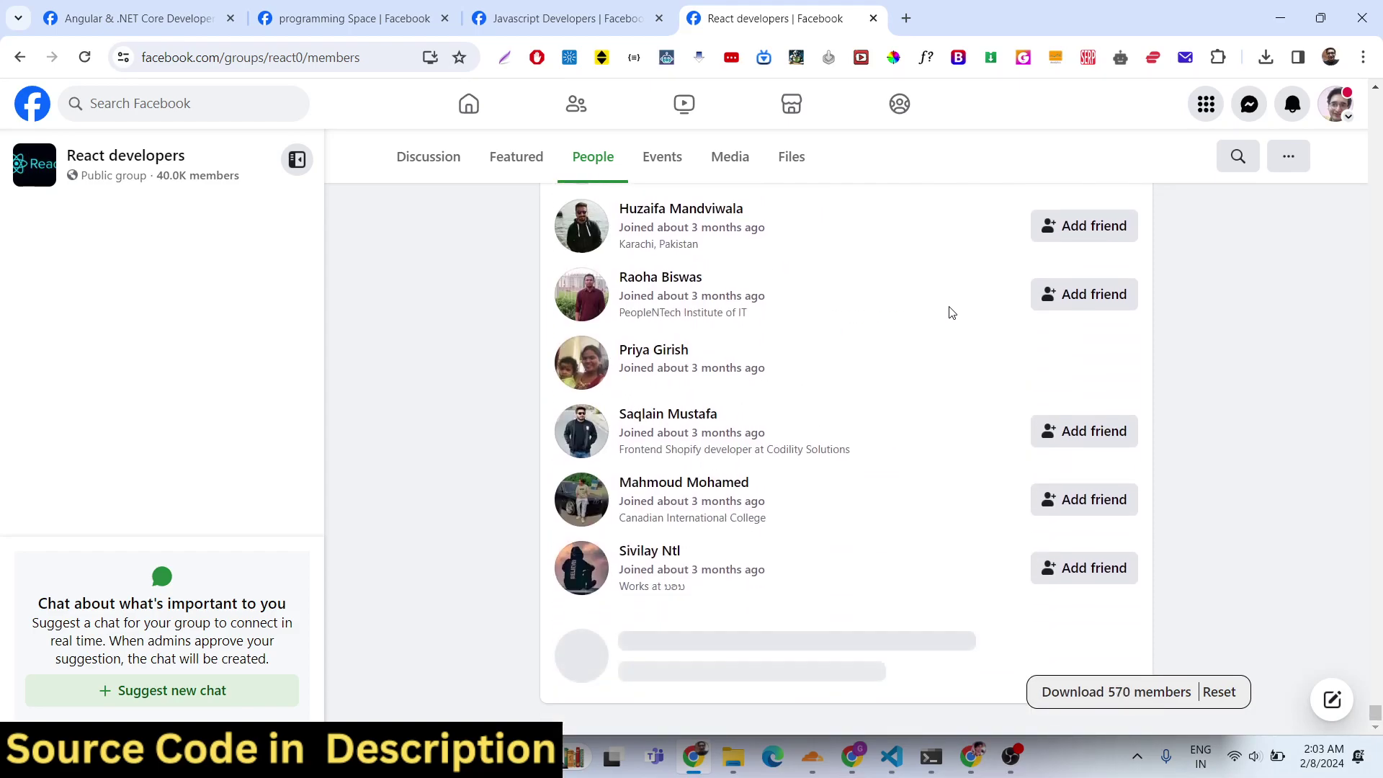
scroll(953, 312, "down", 5)
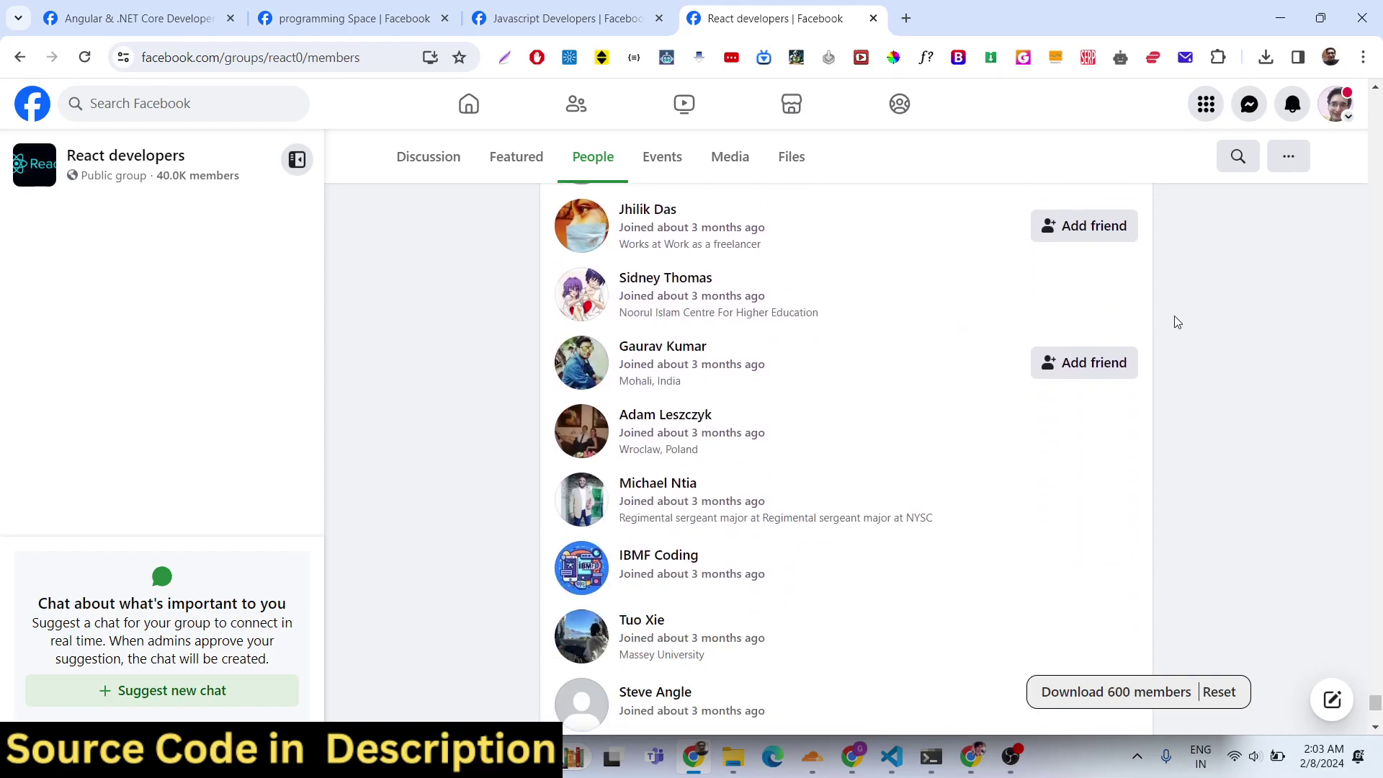
left_click(1078, 697)
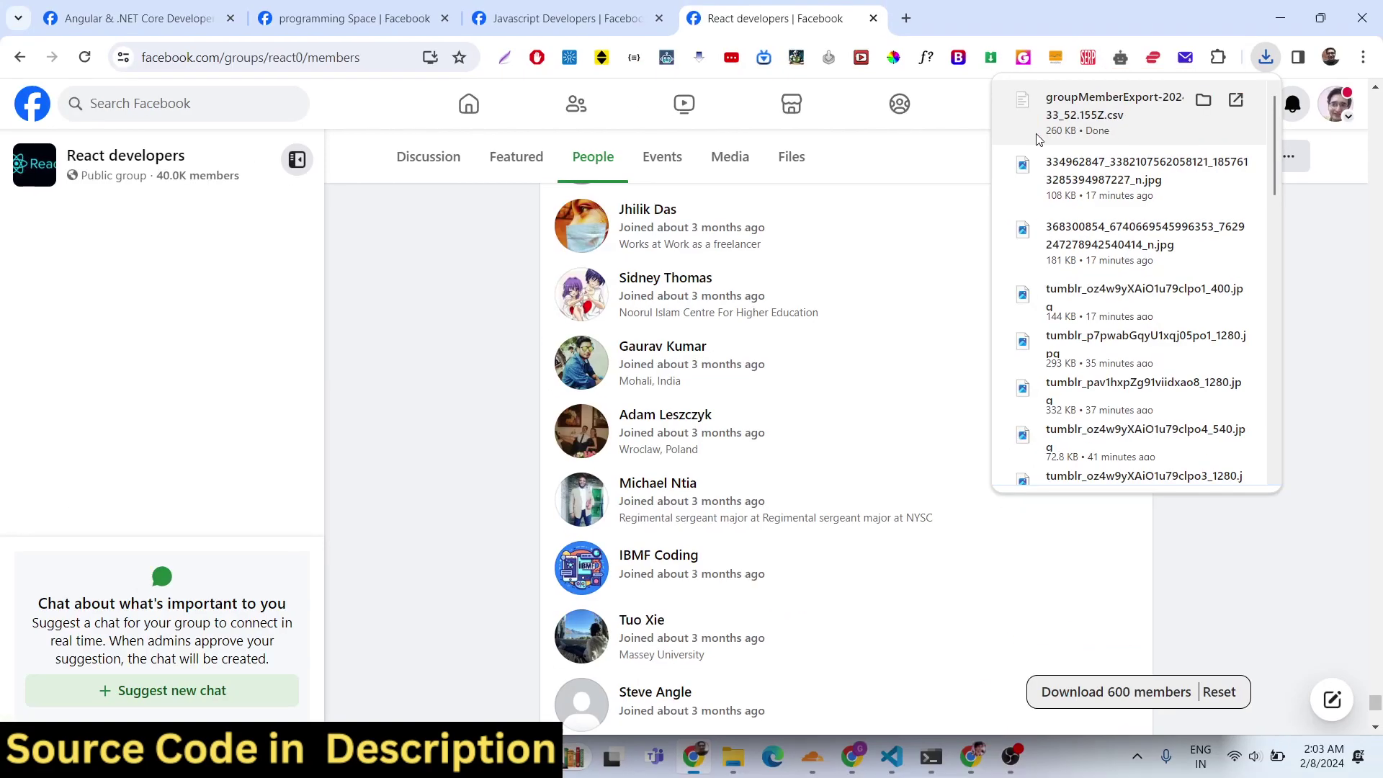
- Open the downloaded groupMemberExport CSV file in VS Code, allow the untrusted file, and hide the file explorer
left_click(1107, 123)
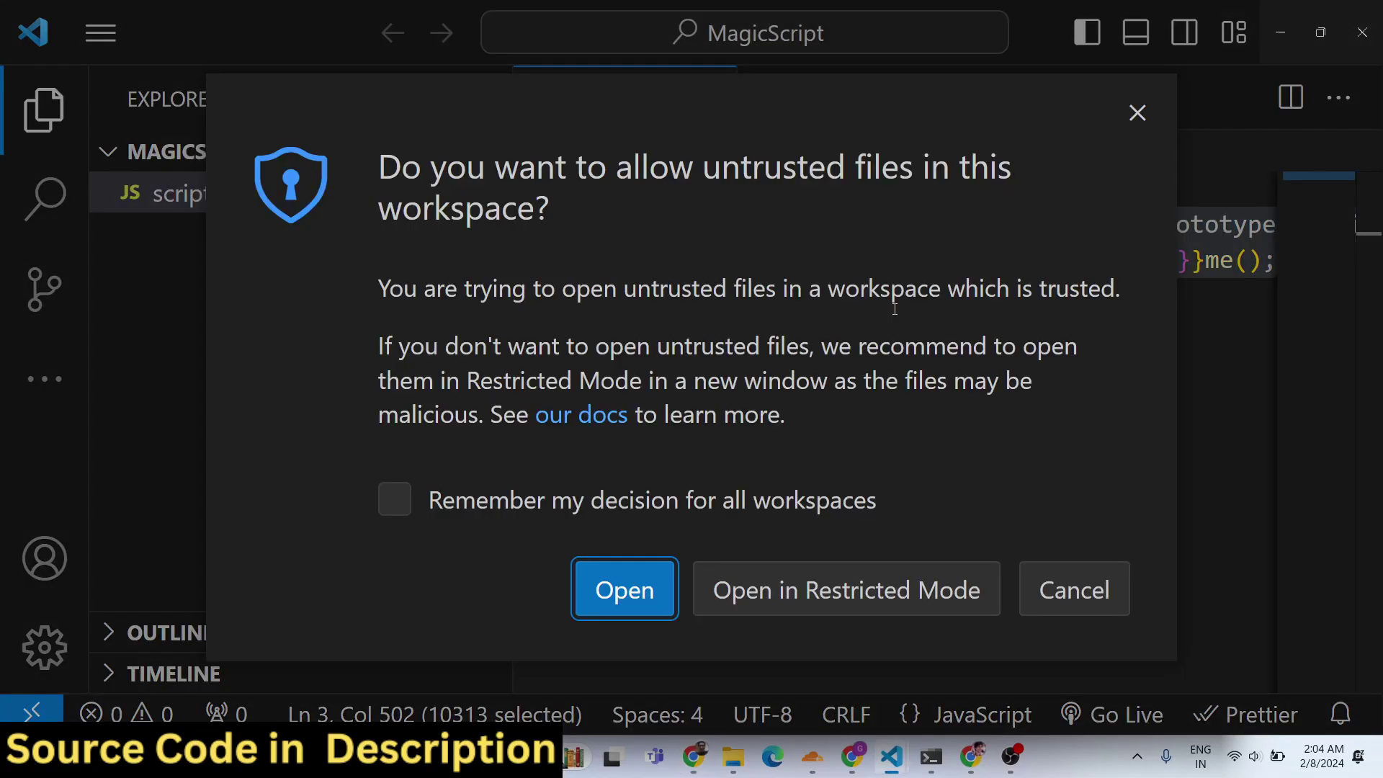
left_click(645, 587)
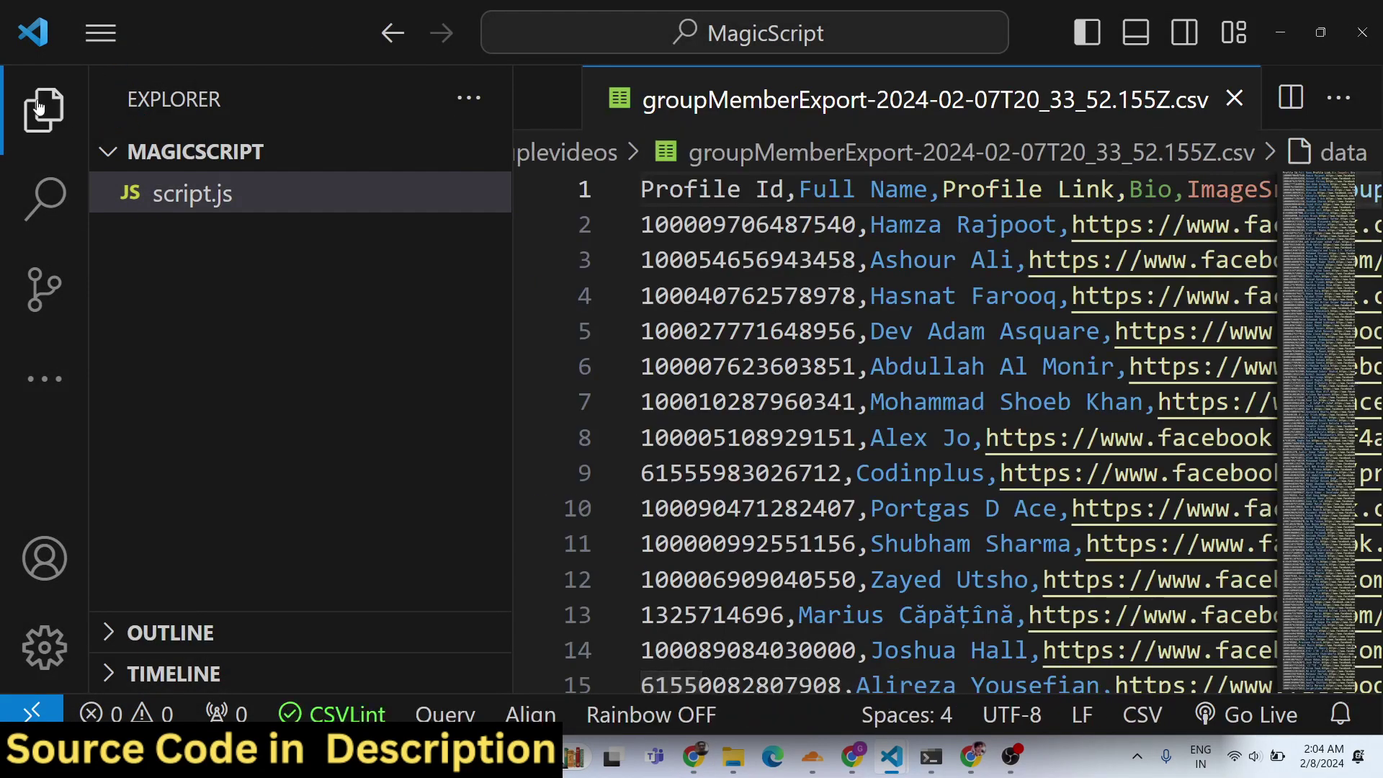
left_click(44, 109)
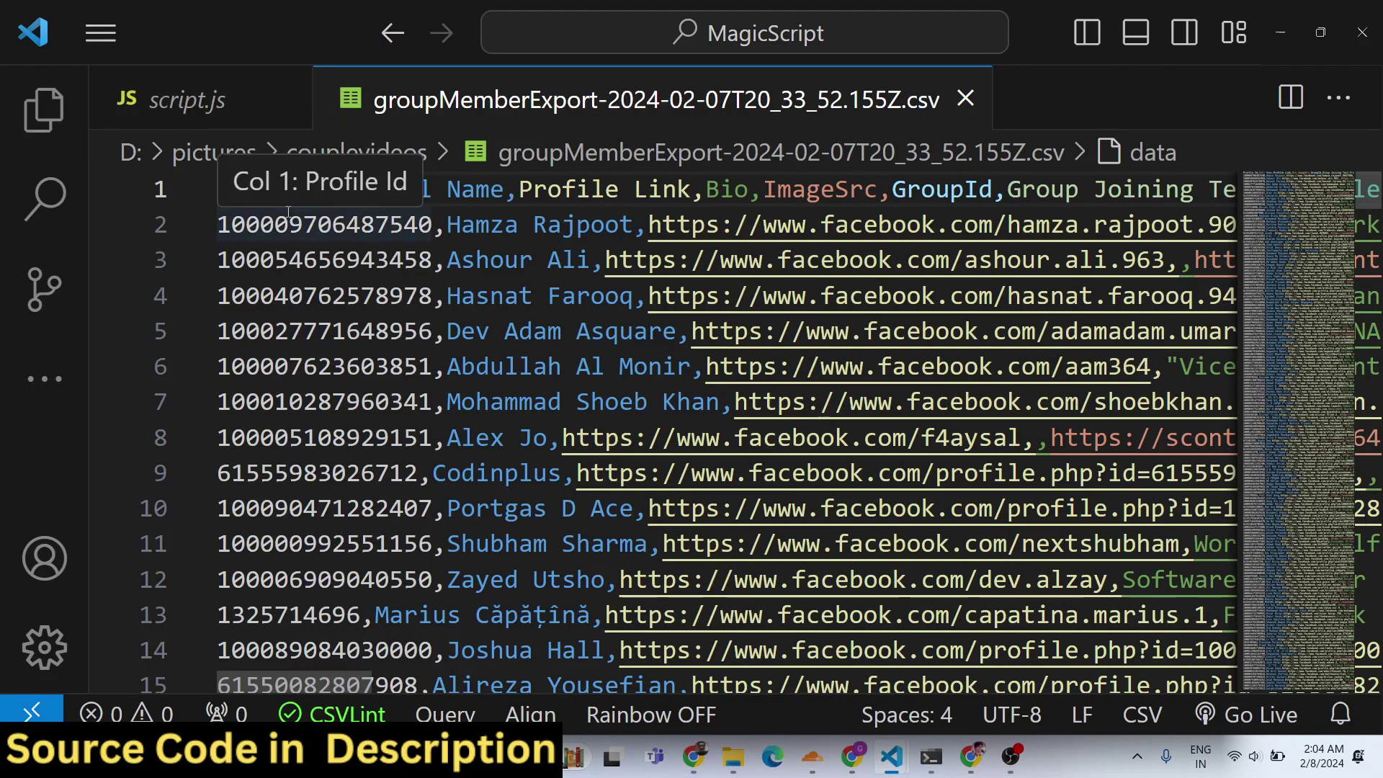
- Examine the rows and columns of the exported member CSV, from Profile Id through Profile Type
scroll(290, 206, "down", 10)
scroll(288, 210, "up", 10)
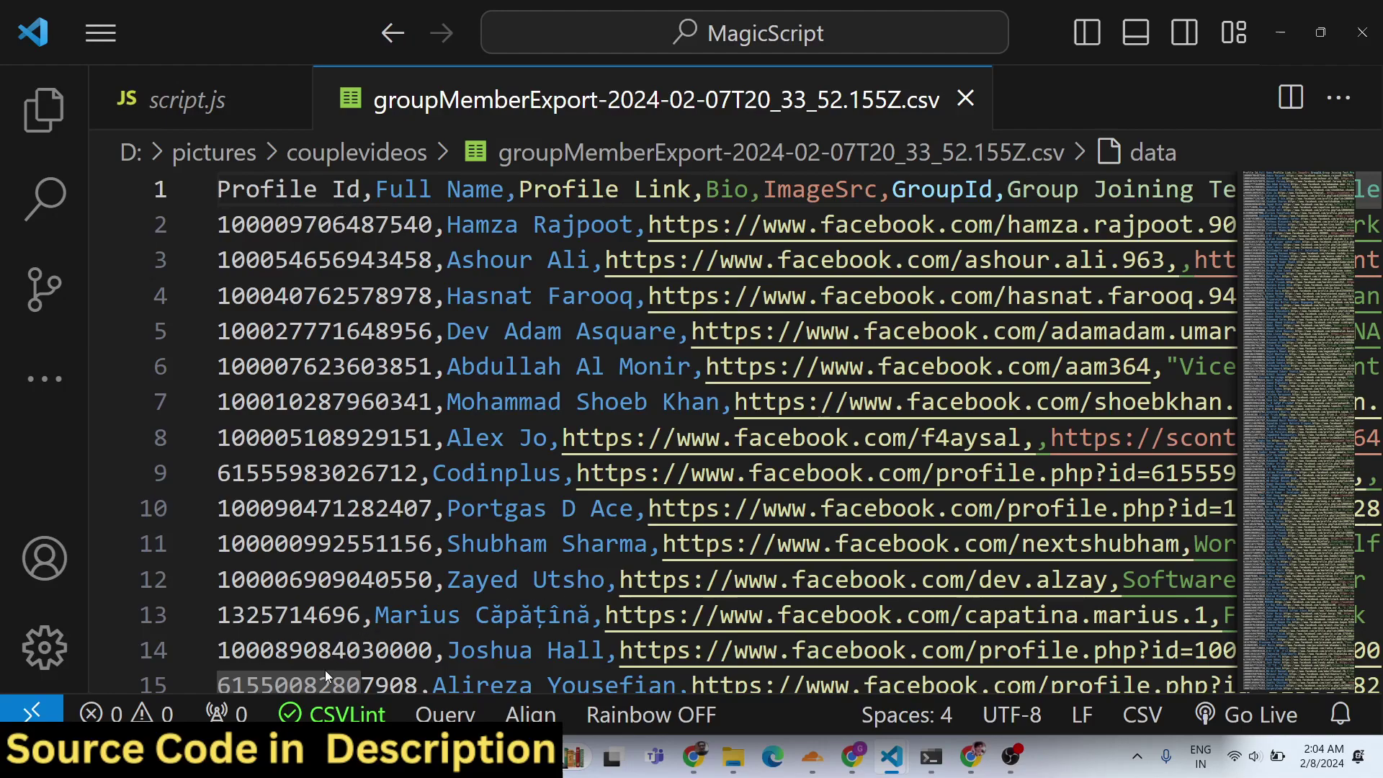
scroll(323, 676, "right", 10)
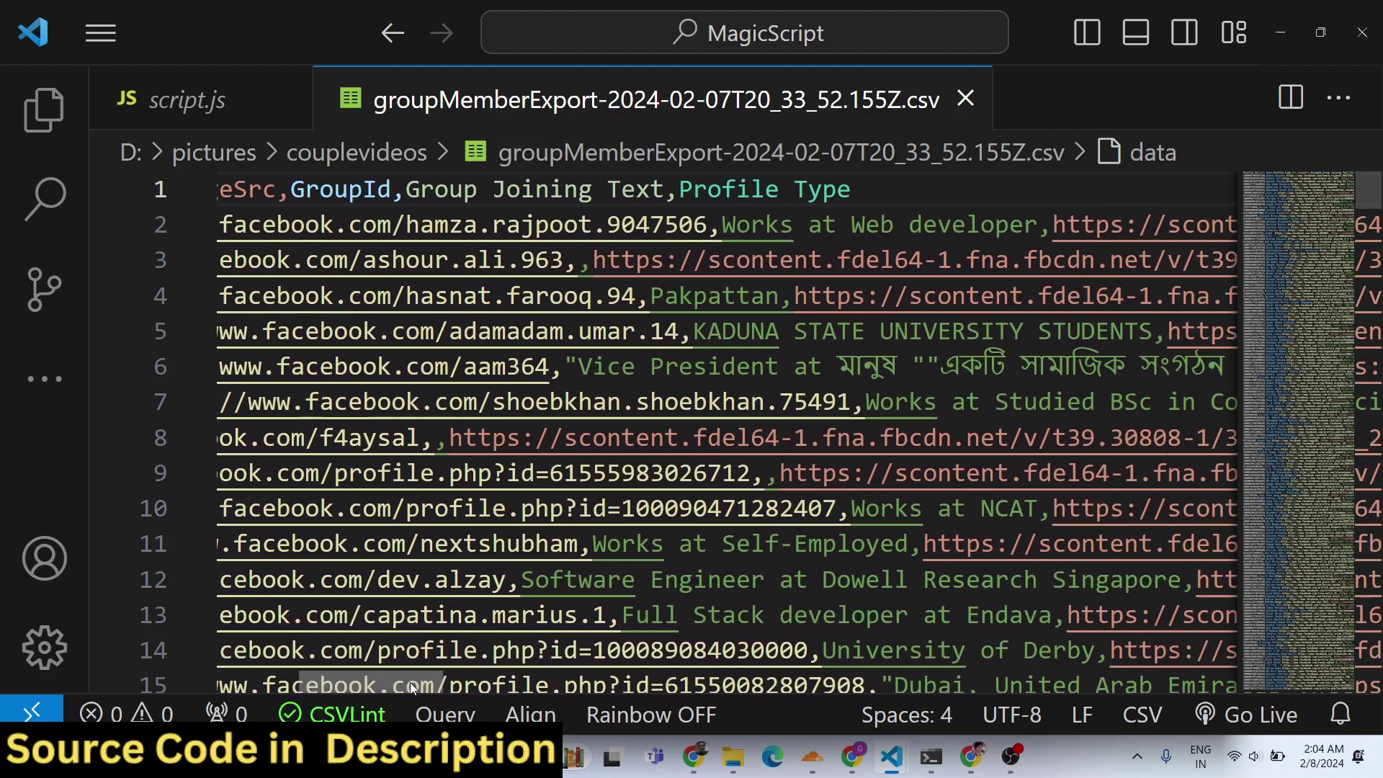
scroll(413, 688, "right", 15)
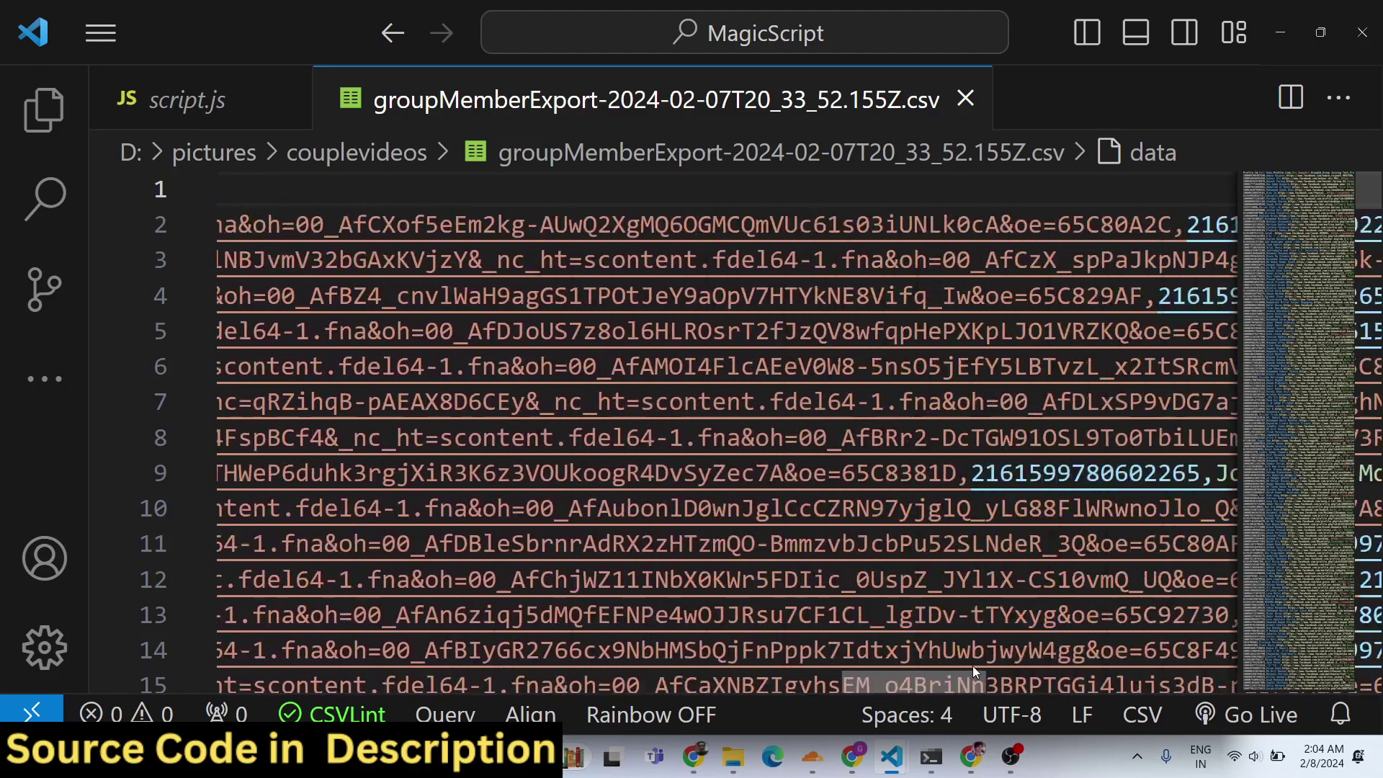
left_click_drag(973, 665, 322, 659)
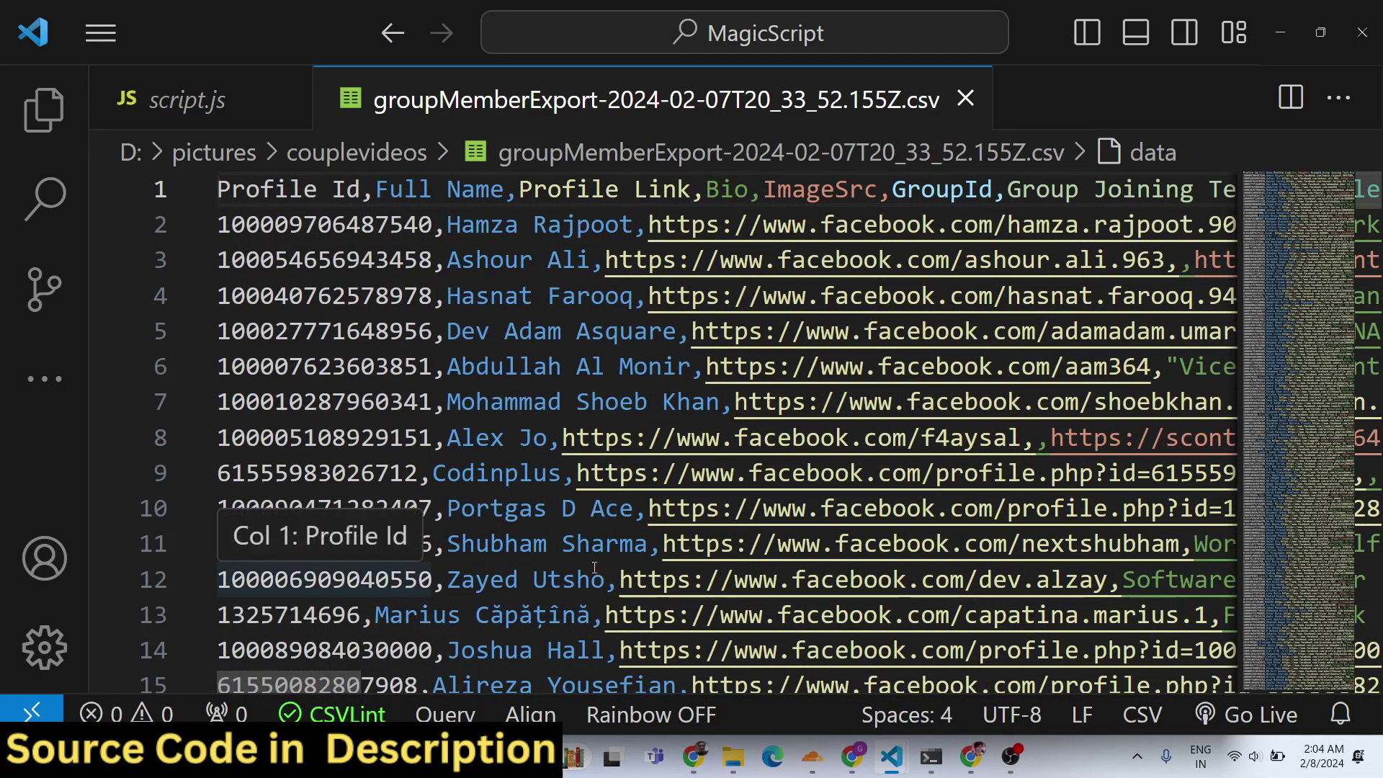
left_click(693, 767)
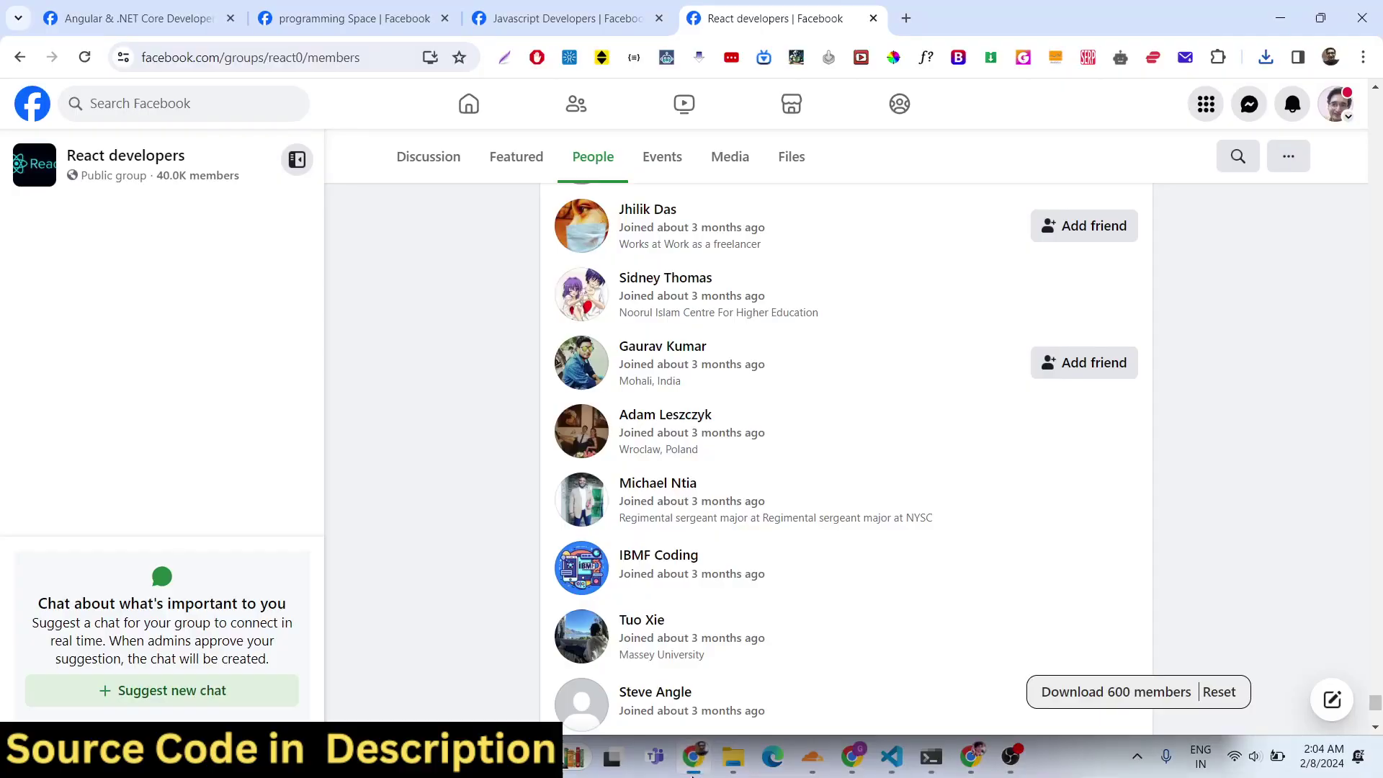
left_click(693, 768)
left_click(693, 768)
left_click(693, 768)
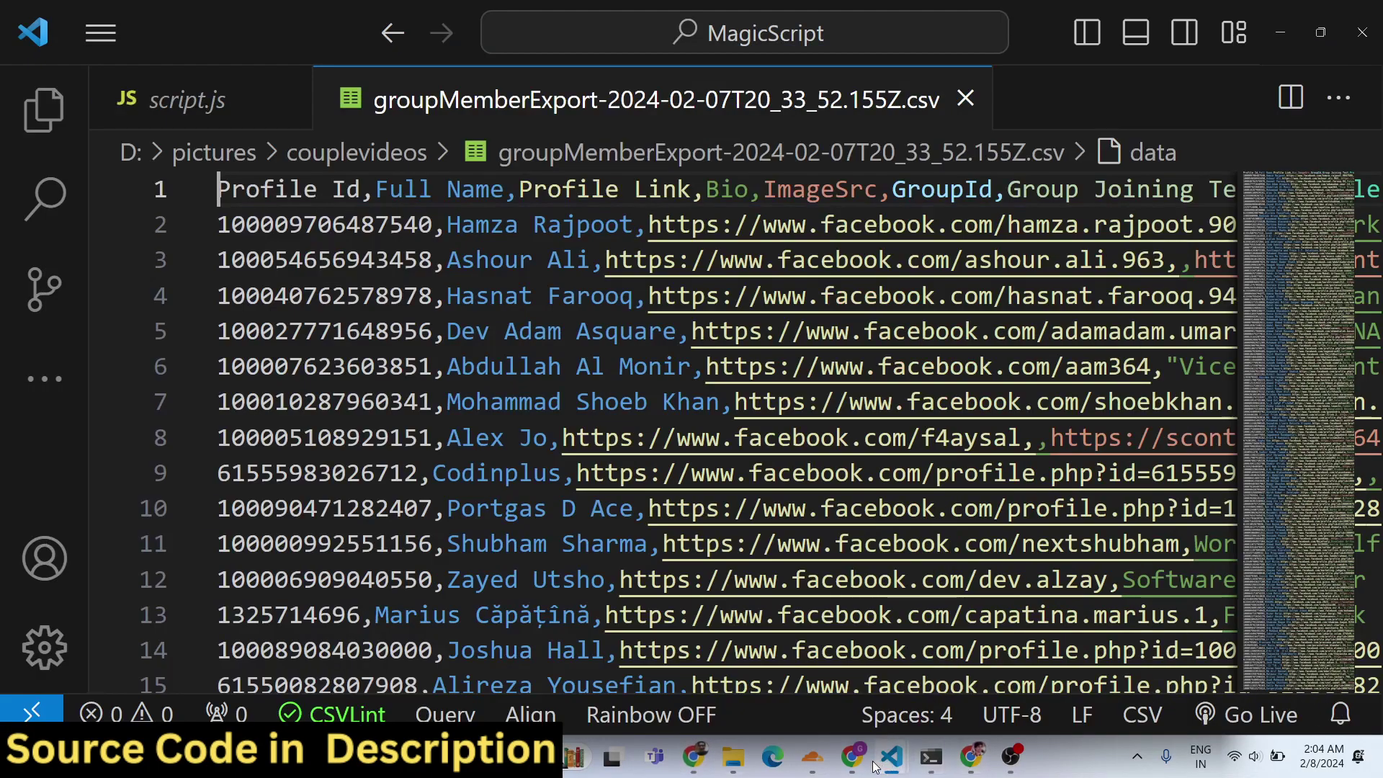
- Select the entire contents of the exported member CSV and switch to Chrome
left_click(651, 332)
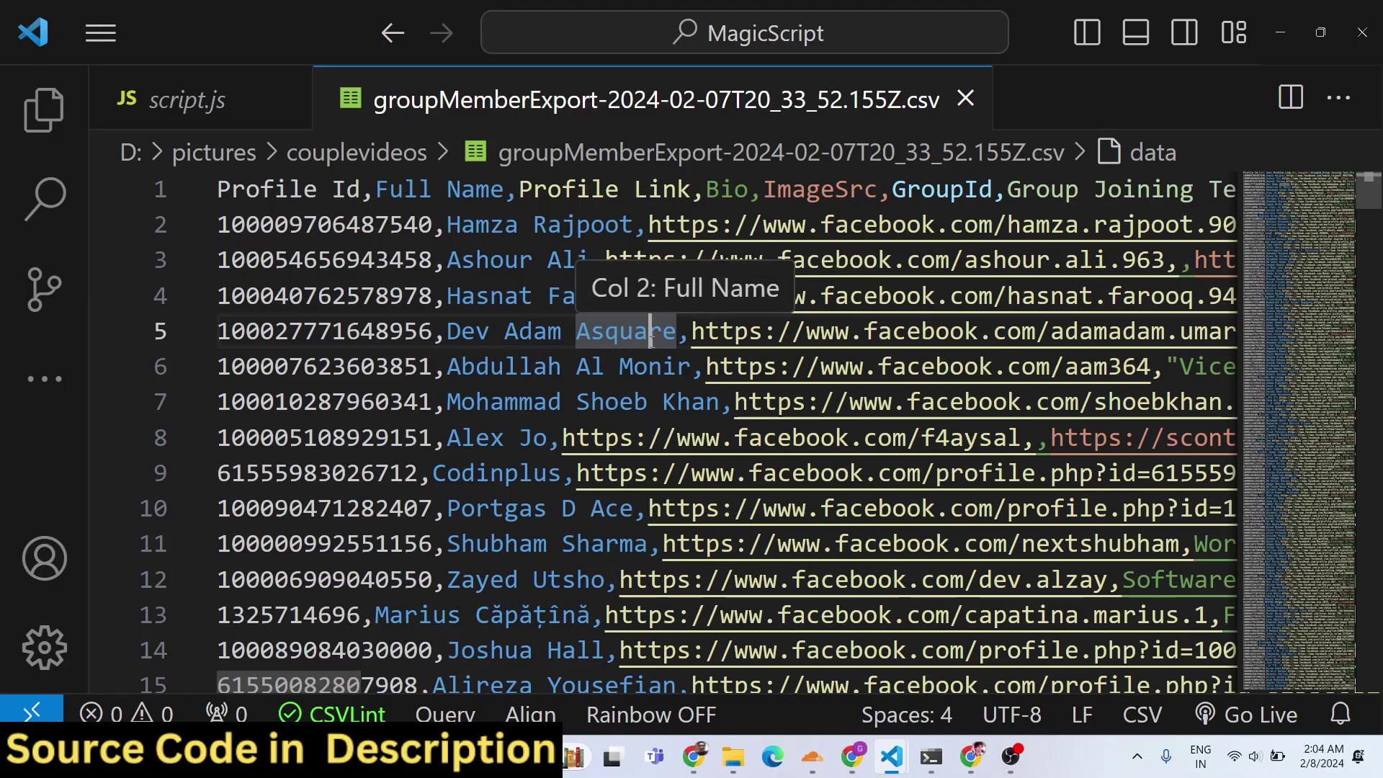
key("ctrl+a")
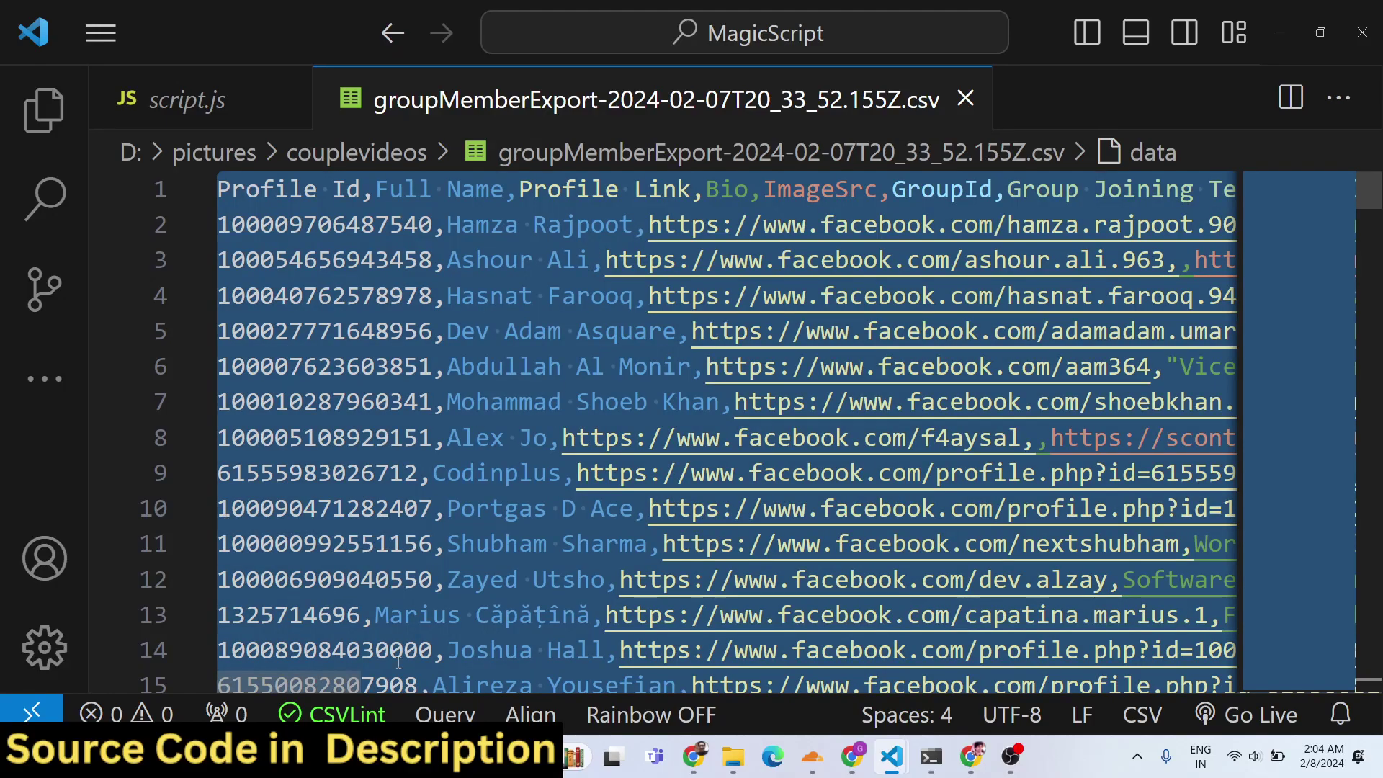
left_click(704, 771)
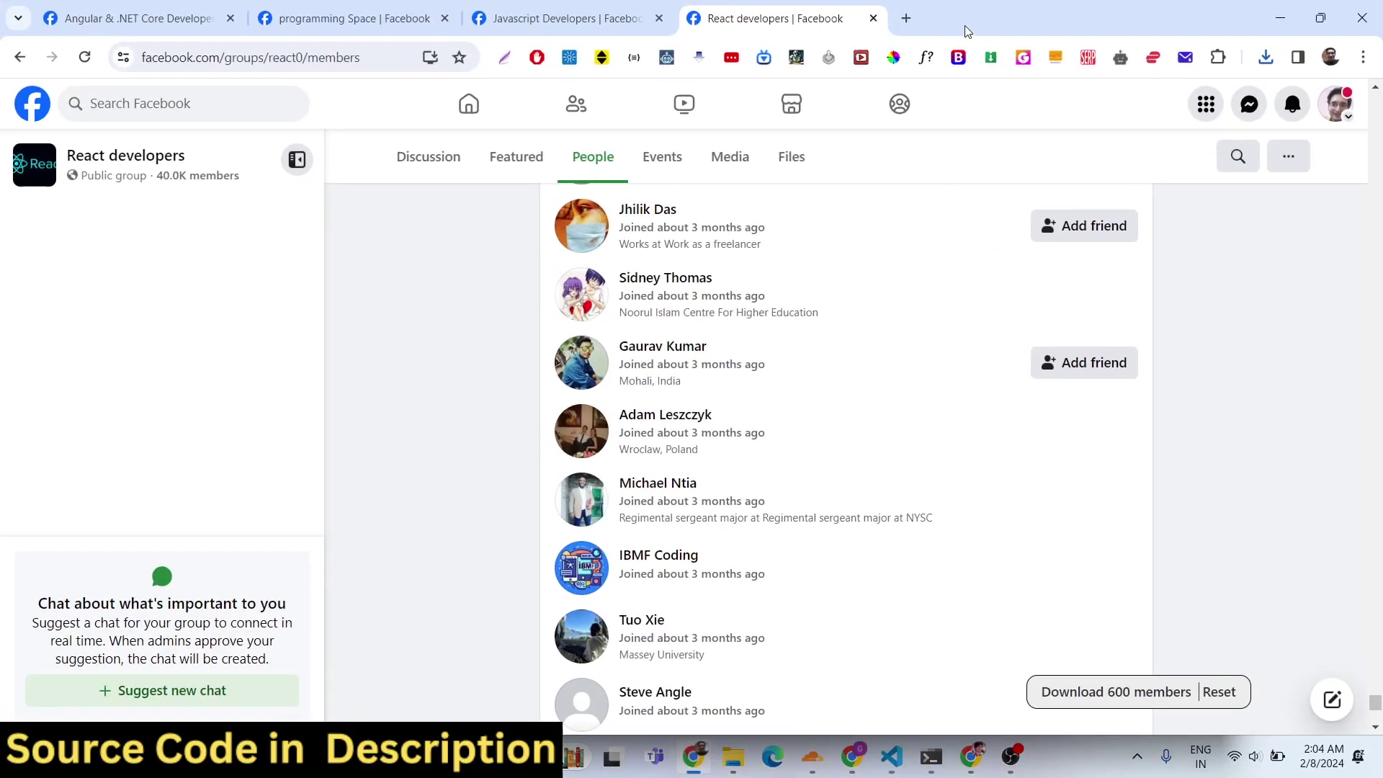
- Search Google for "csv viewer online" in a new tab and open Convert CSV's "CSV Viewer and Editor" page to examine it
left_click(906, 18)
type("cs")
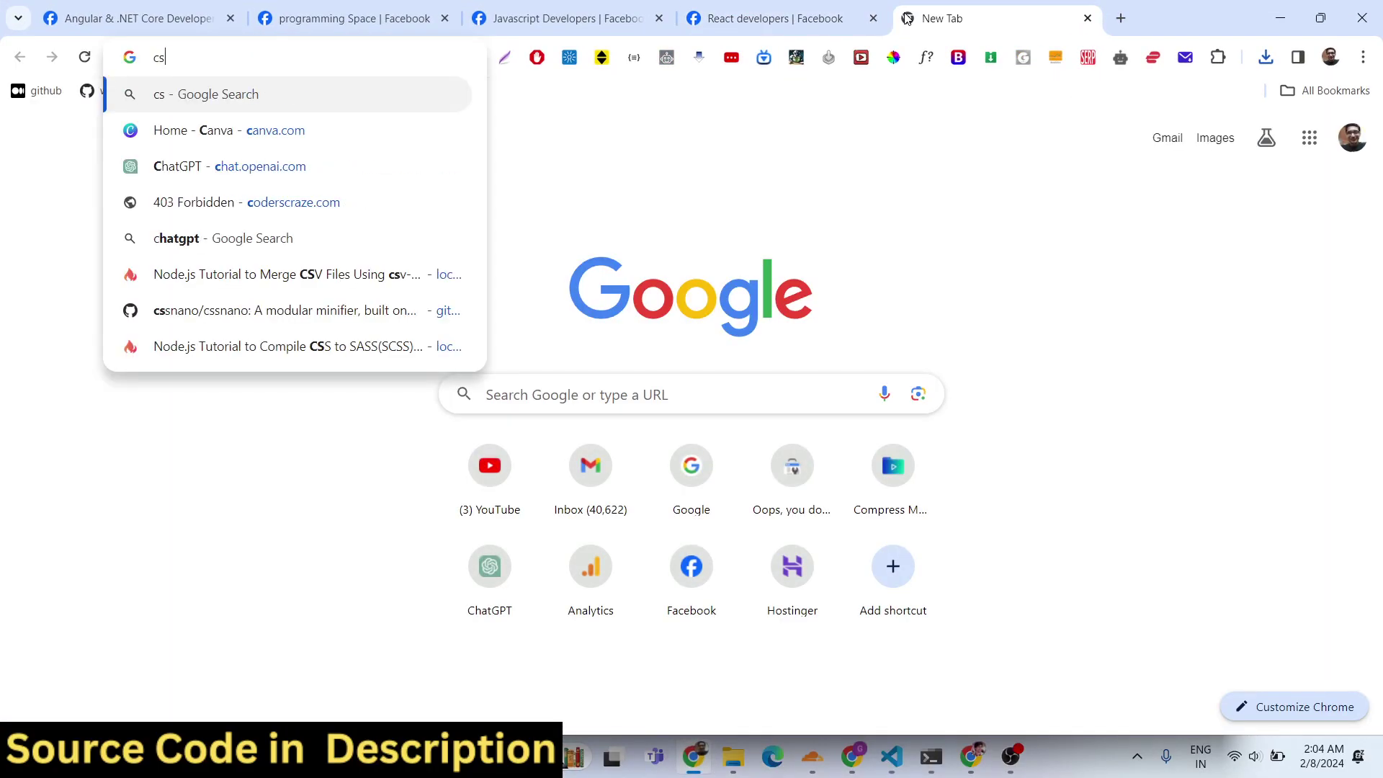
type("v viewer online")
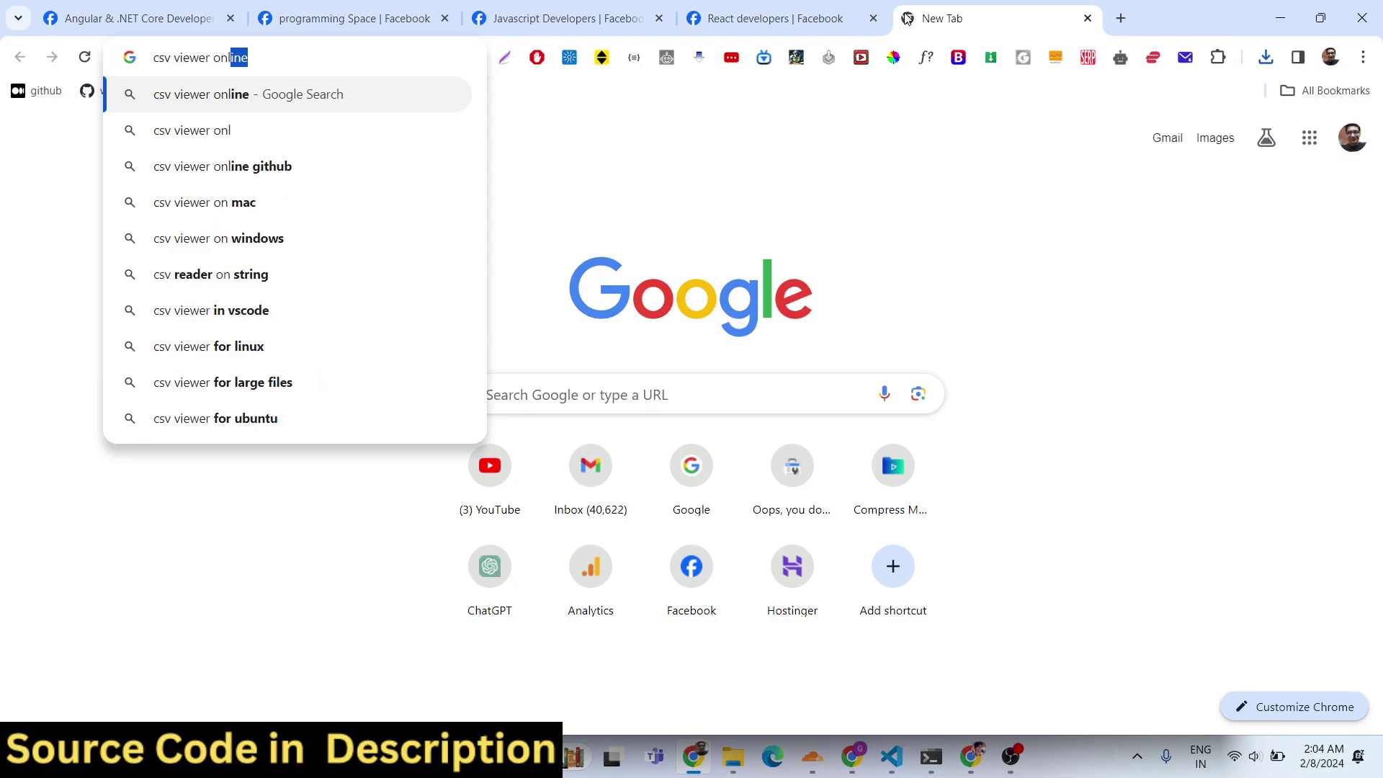
key("Return")
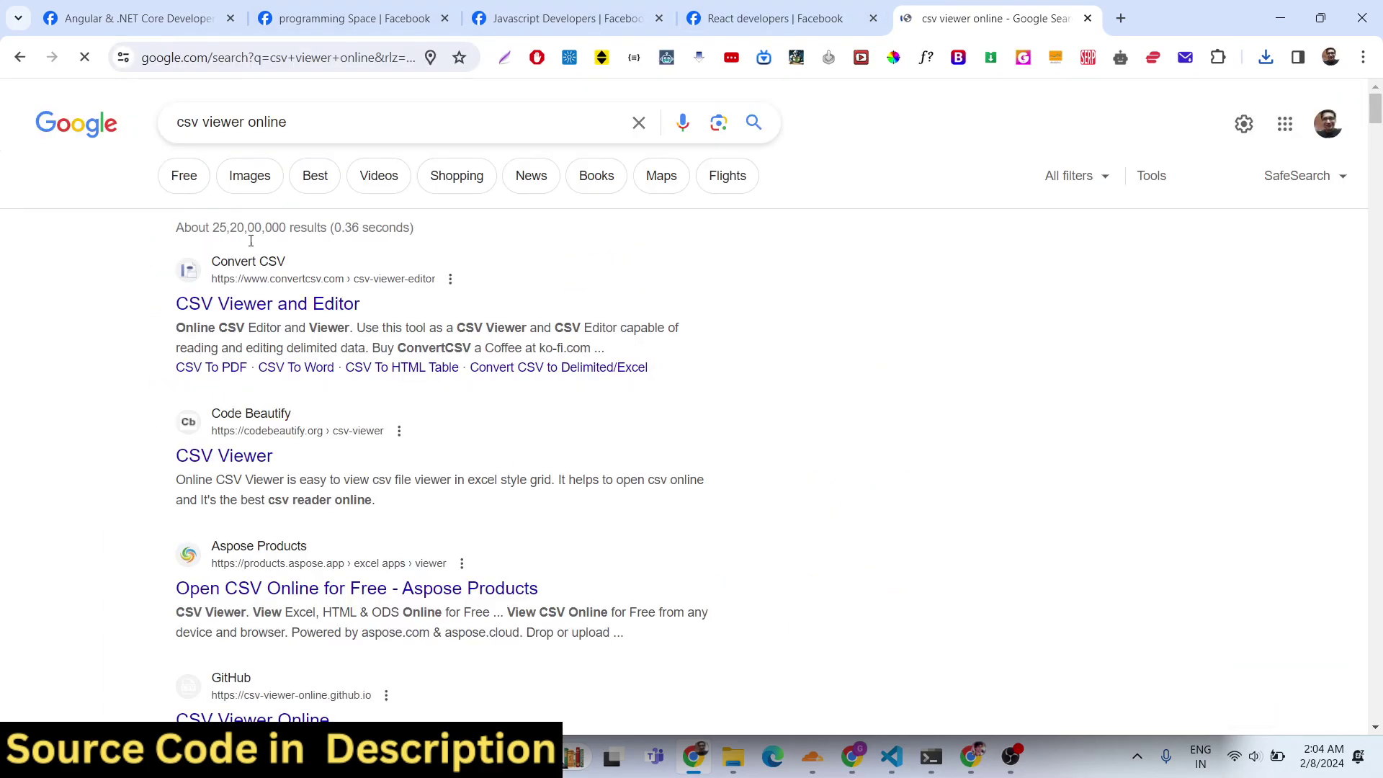
left_click(271, 305)
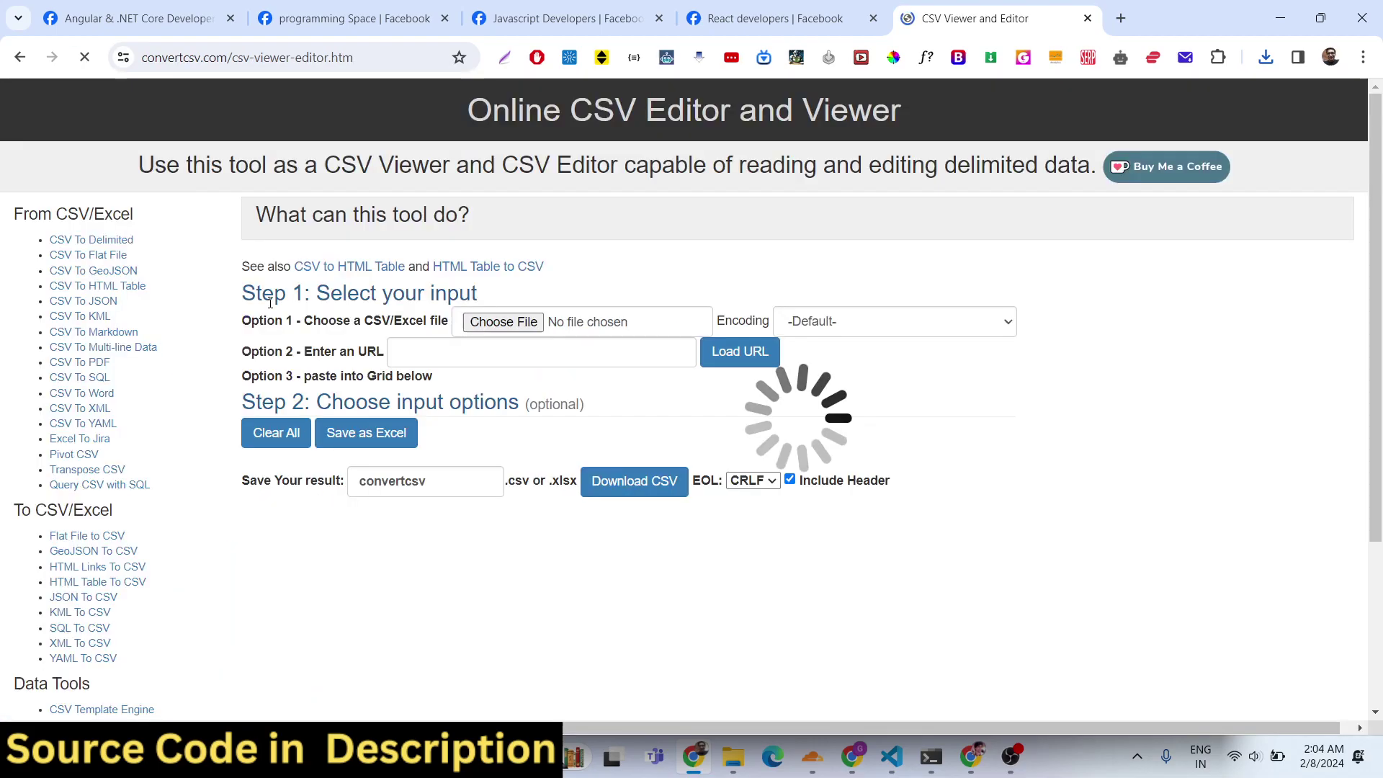
scroll(446, 360, "down", 5)
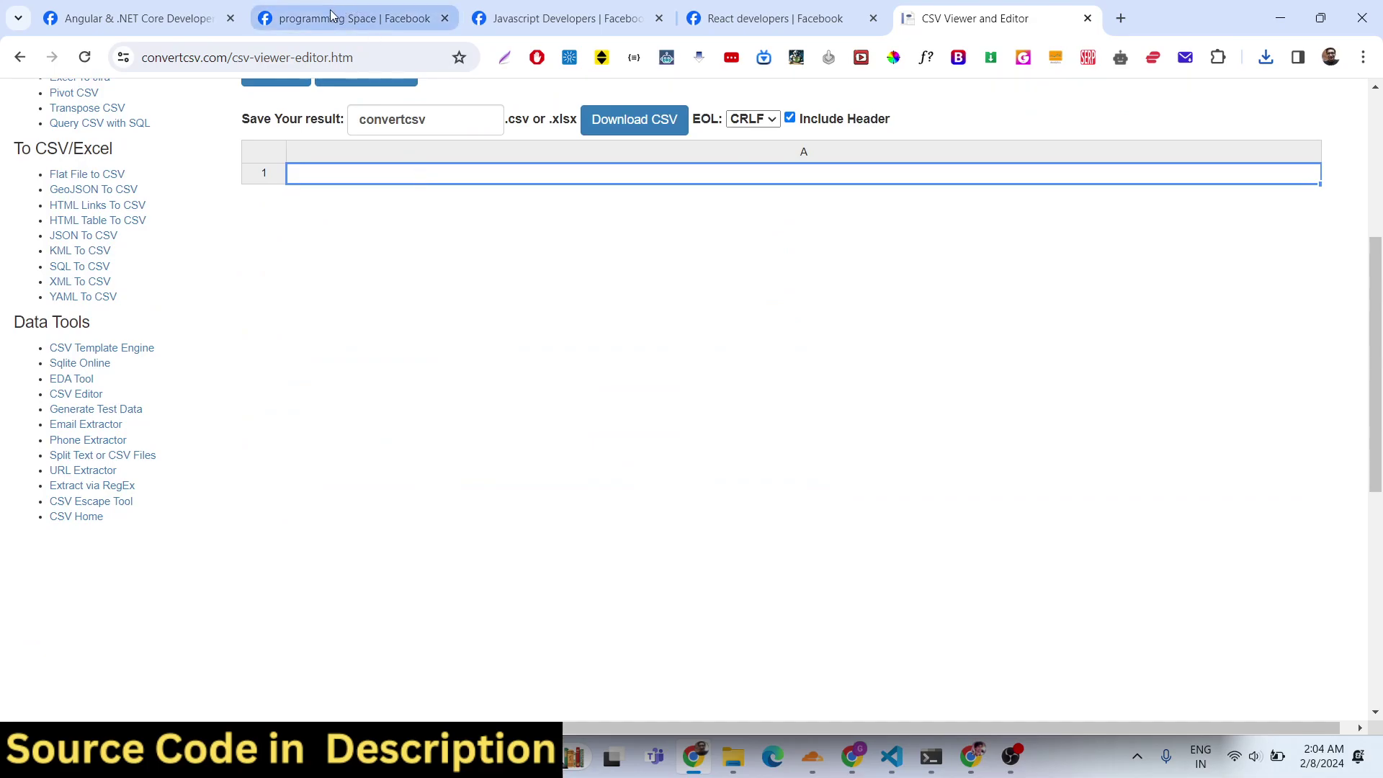
- Search Google for "csv to excel" and look through the results for a converter
left_click(346, 55)
type("c")
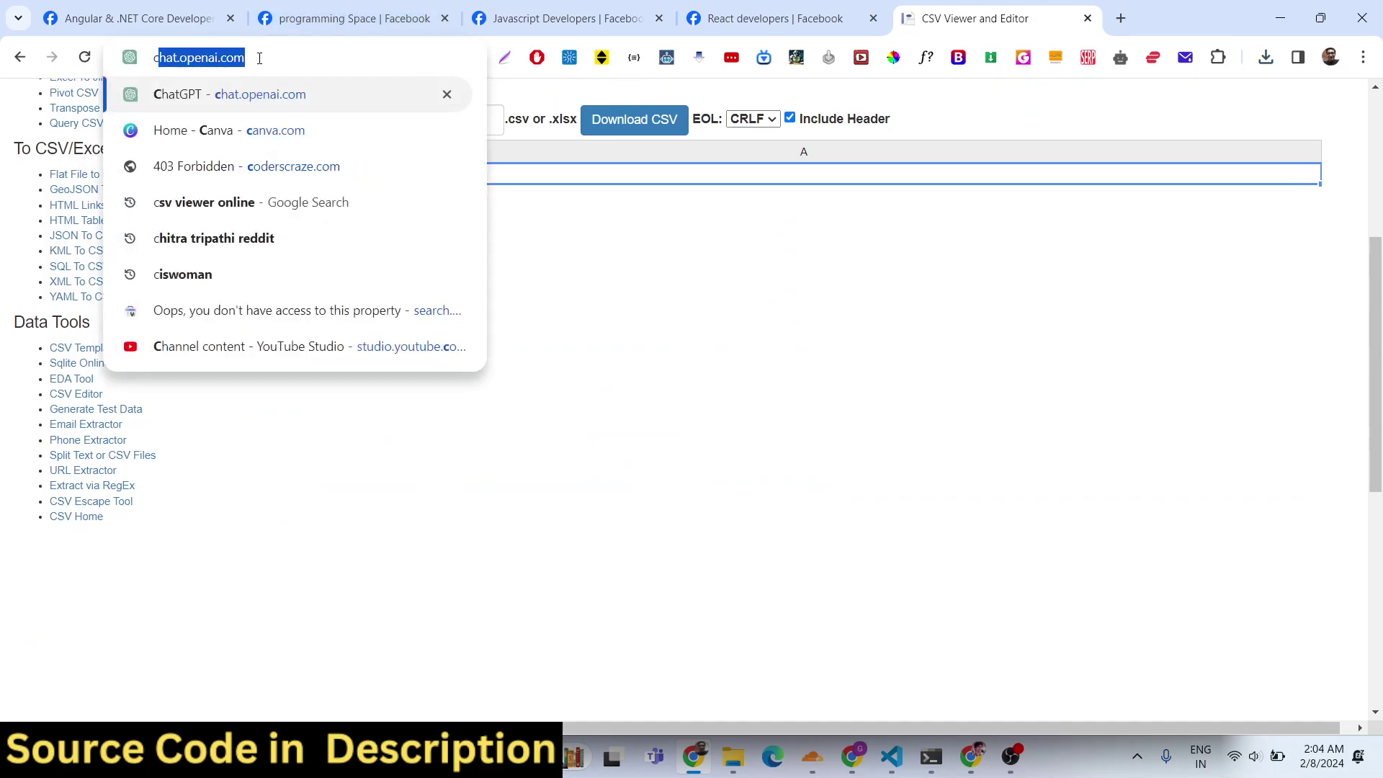
type("sv to excel")
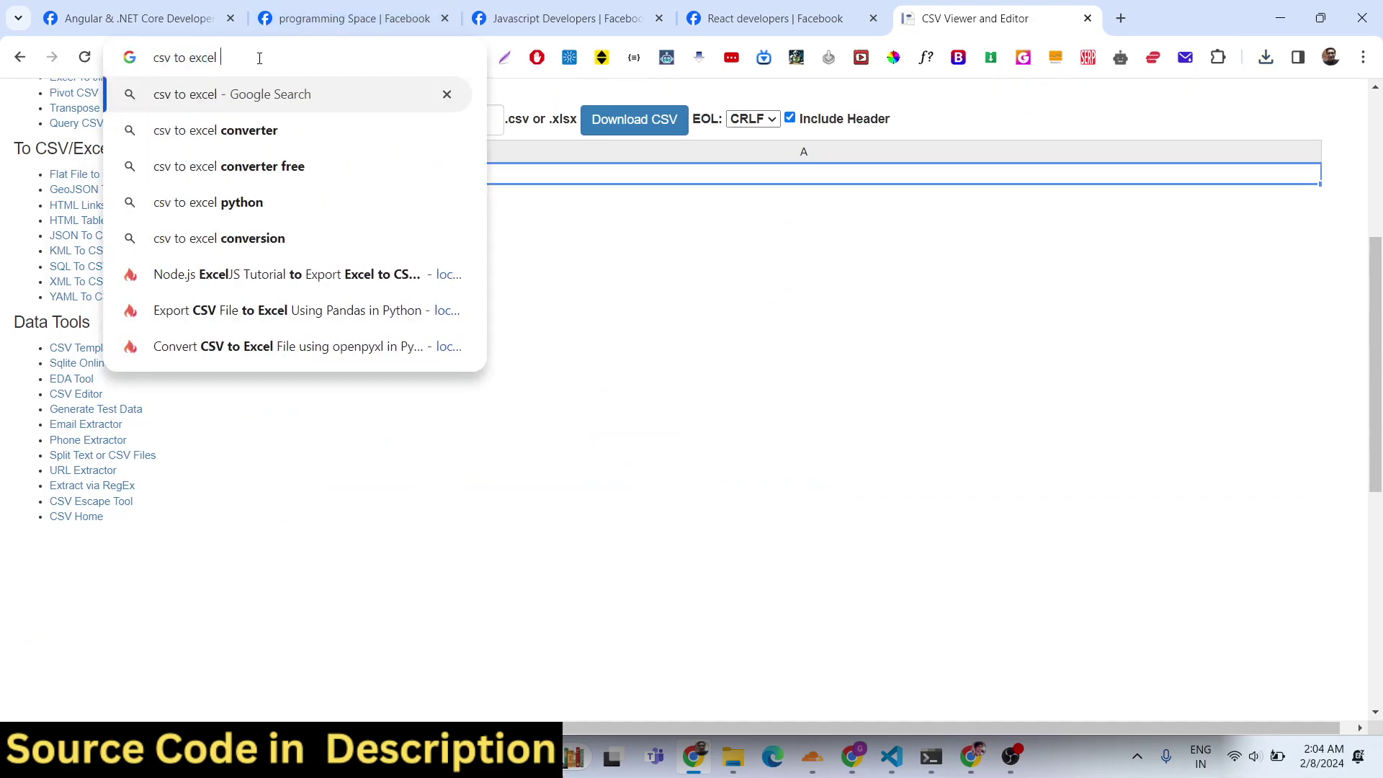
key("Return")
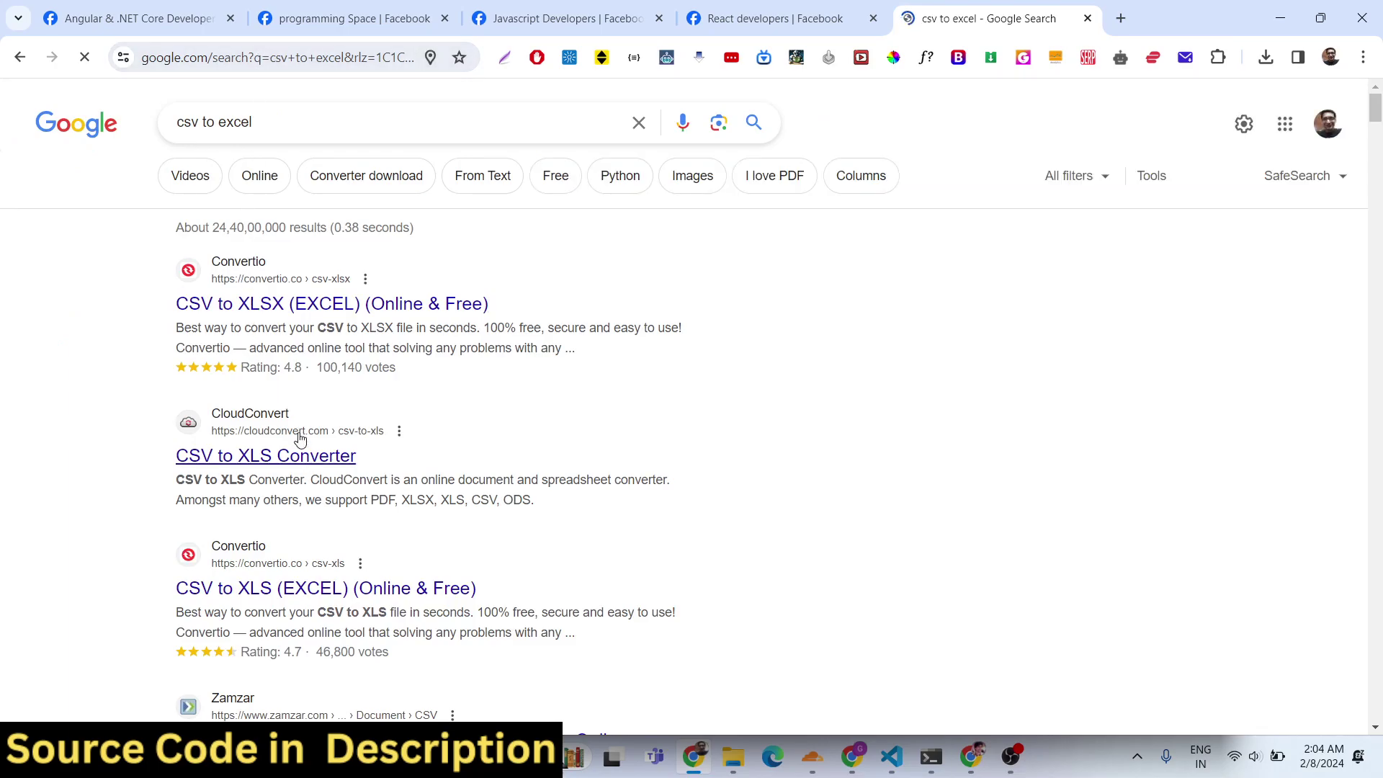
scroll(302, 451, "down", 7)
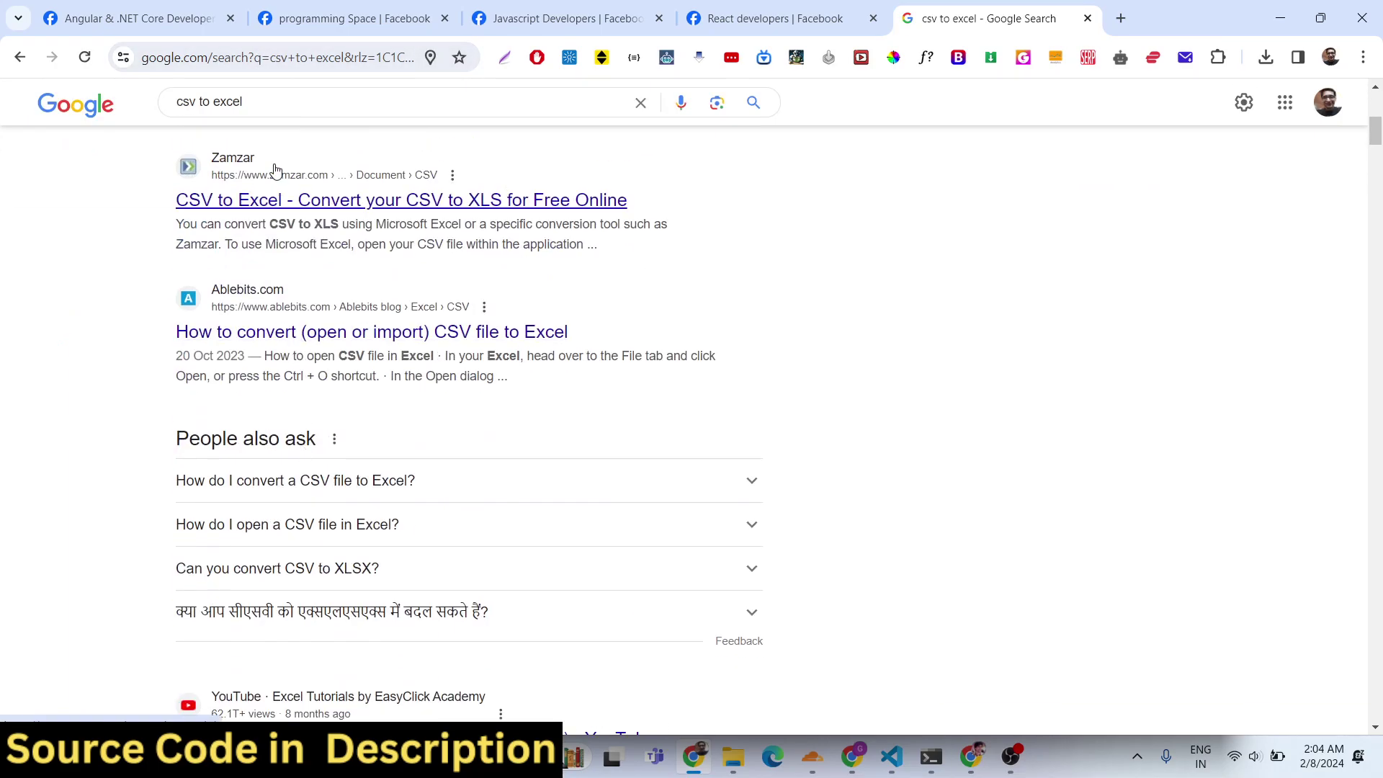
- Change the Google search to "raw csv to excel" and look through the results
double_click(283, 106)
triple_click(282, 102)
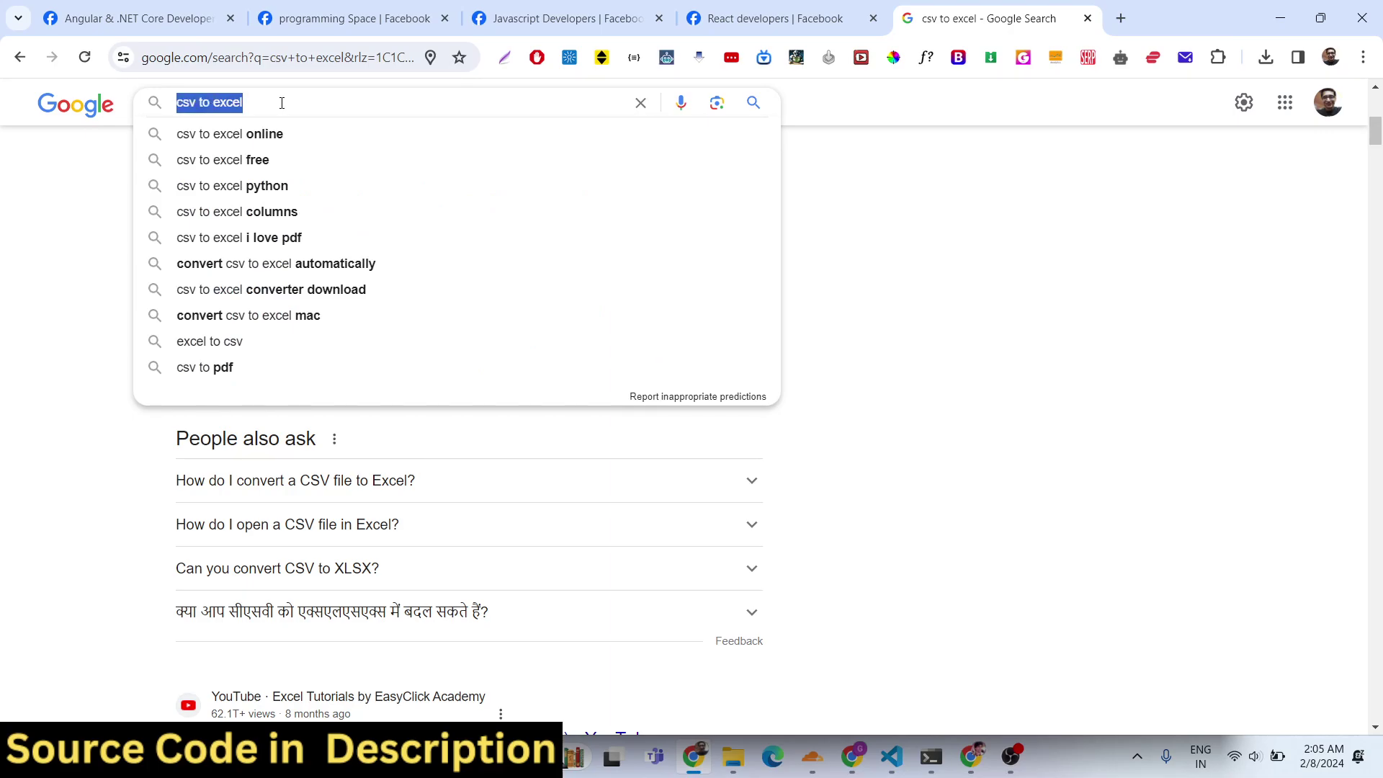
type("raw csv ro ex")
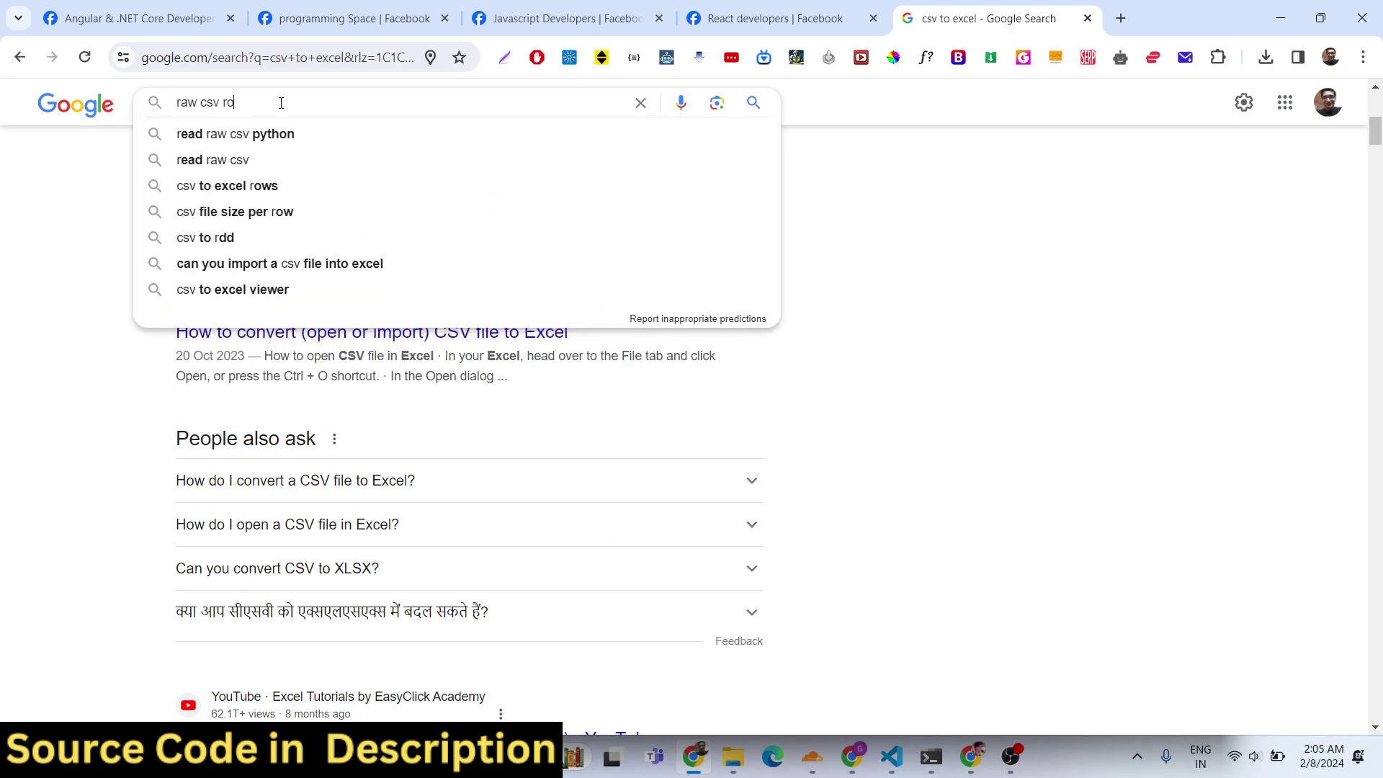
key("BackSpace")
key("BackSpace")
key("BackSpace")
key("BackSpace")
key("BackSpace")
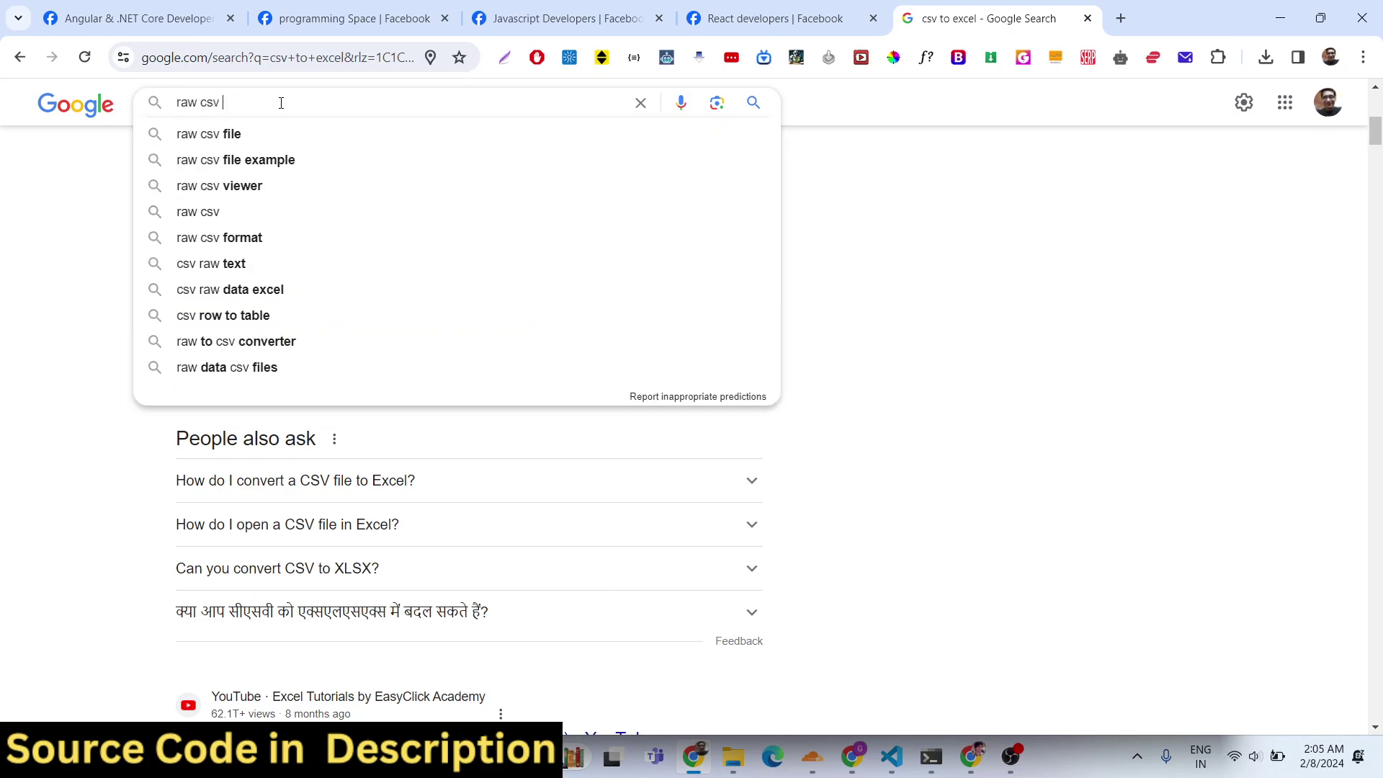
type("to excel")
key("Return")
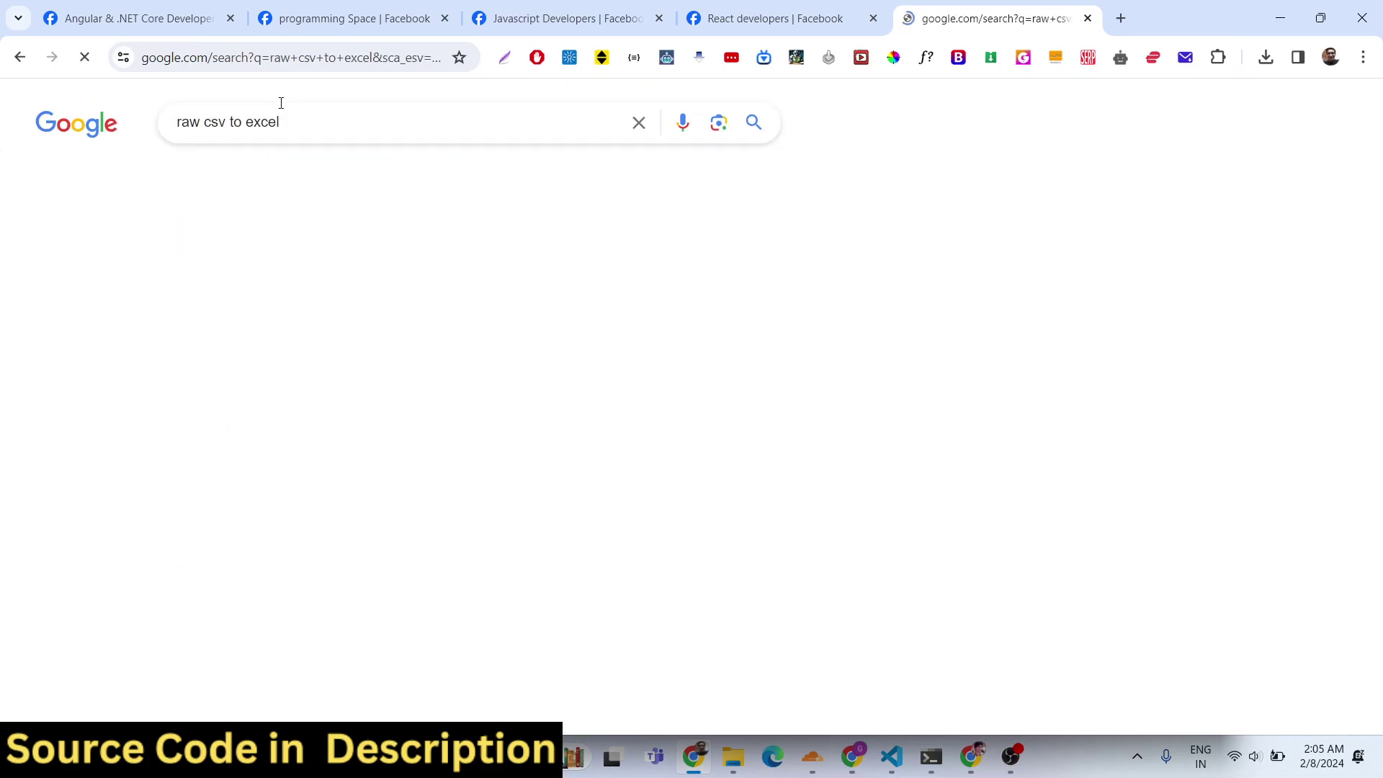
scroll(327, 488, "down", 5)
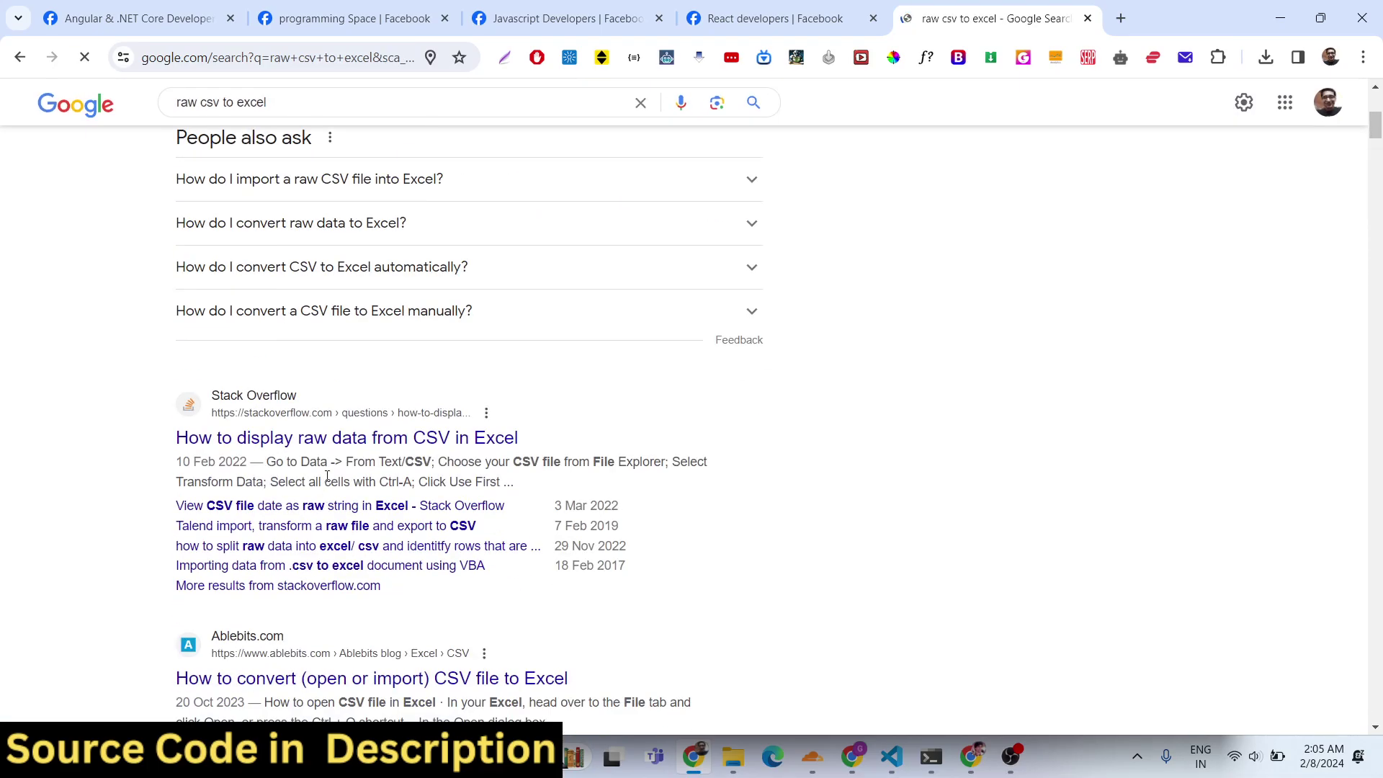
scroll(327, 476, "down", 4)
scroll(344, 421, "down", 8)
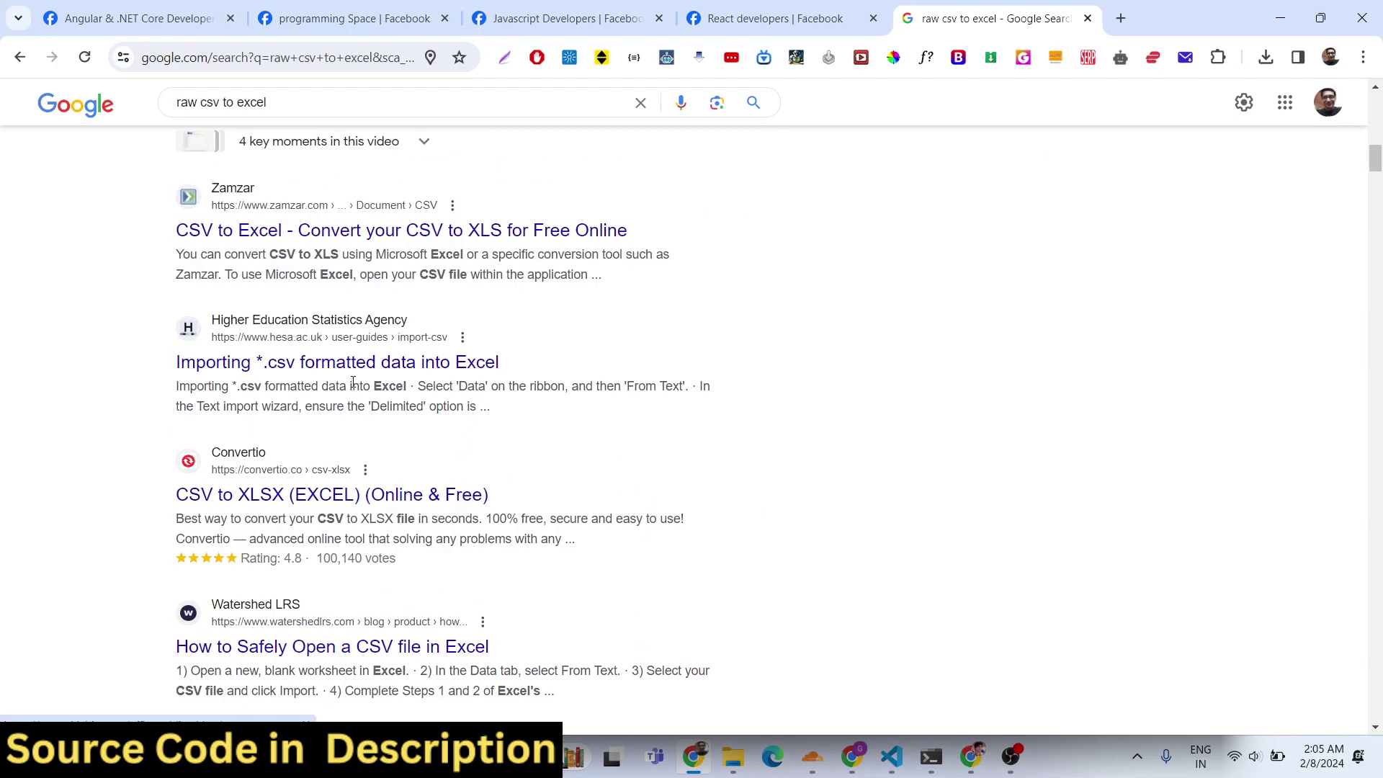
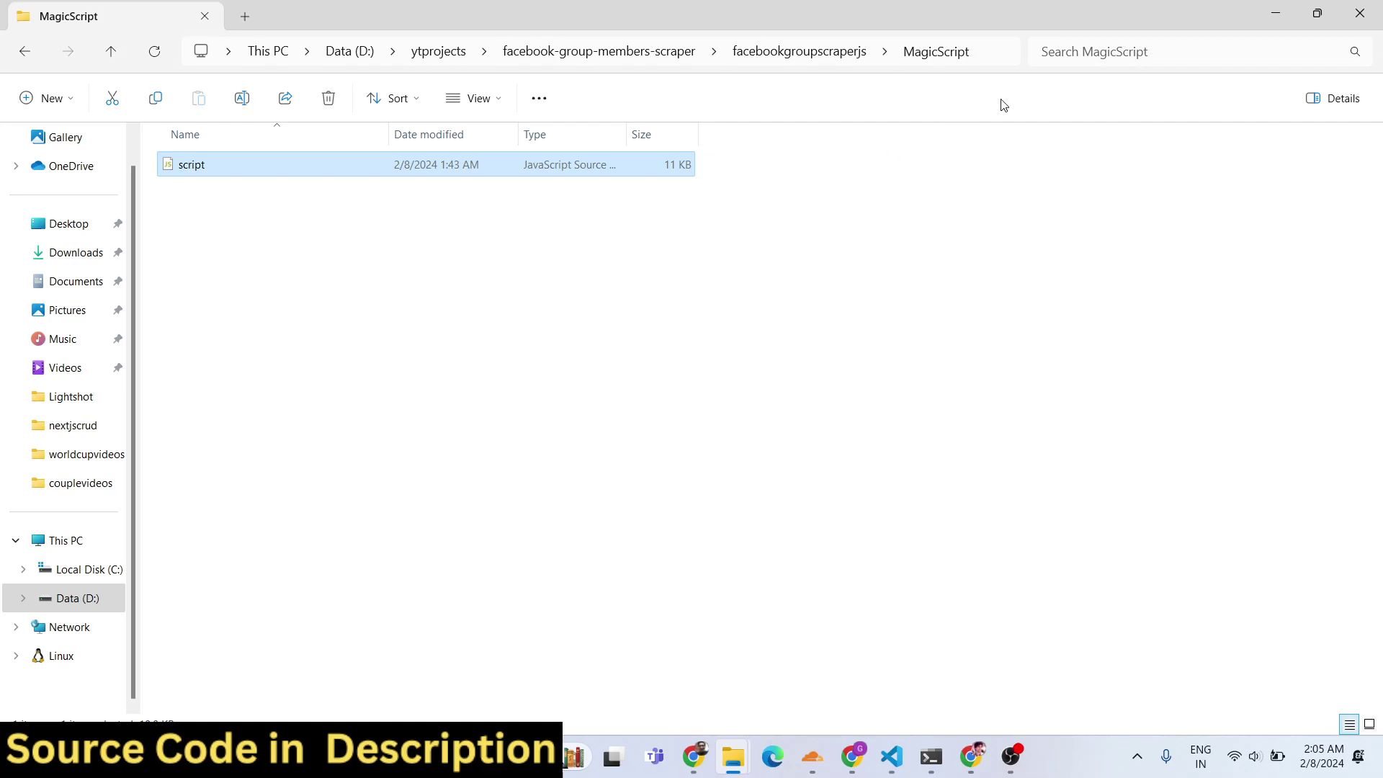
- Switch to the MagicScript project in VS Code and create a new file named members.csv there
left_click(891, 756)
left_click(1275, 674)
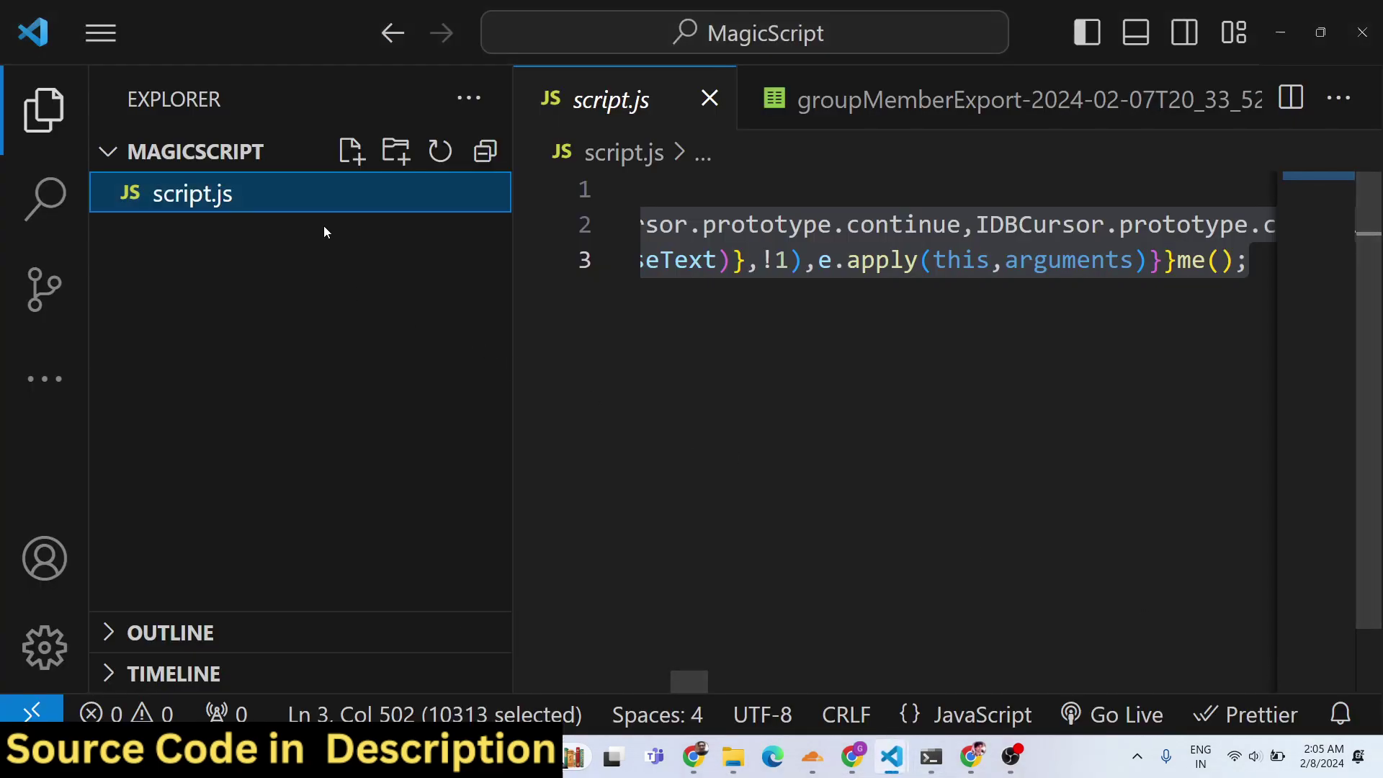
left_click(351, 164)
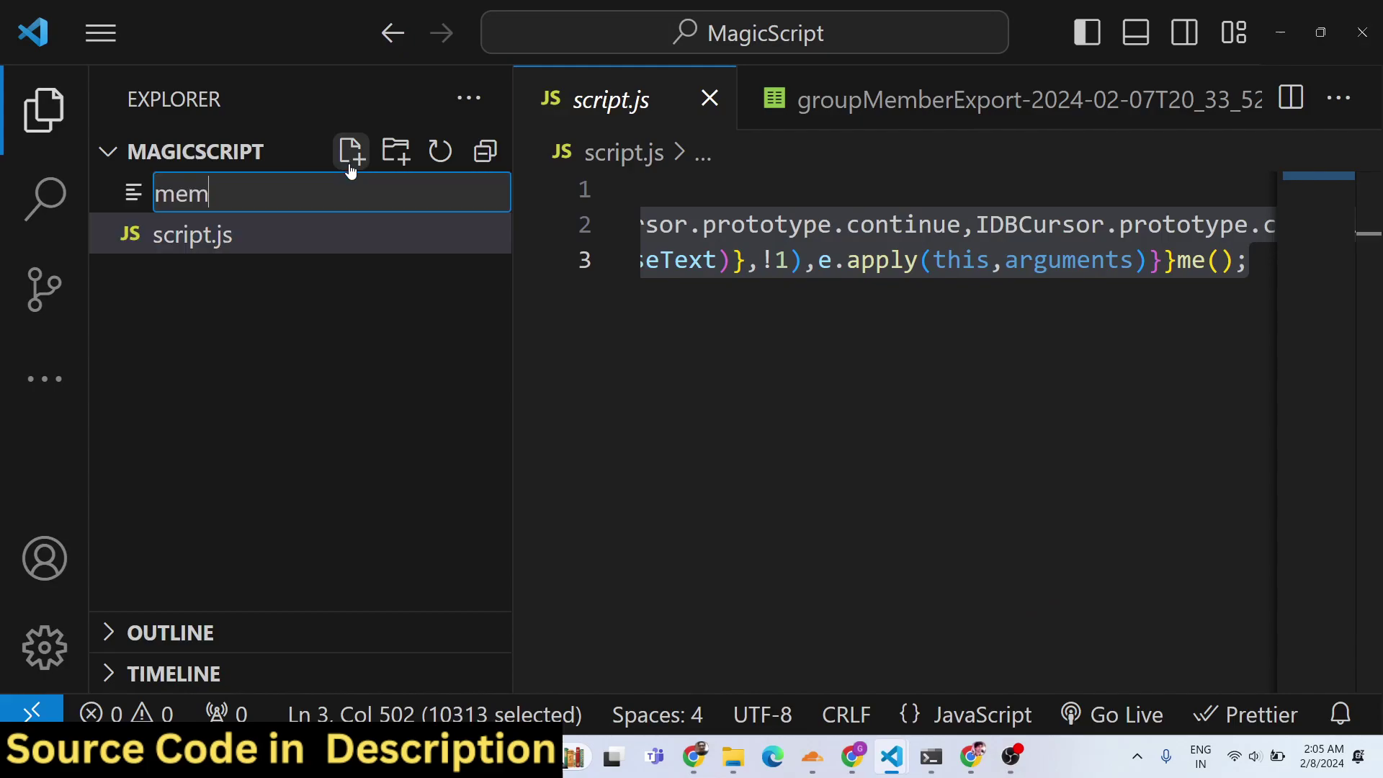
type("members.csv")
key("Return")
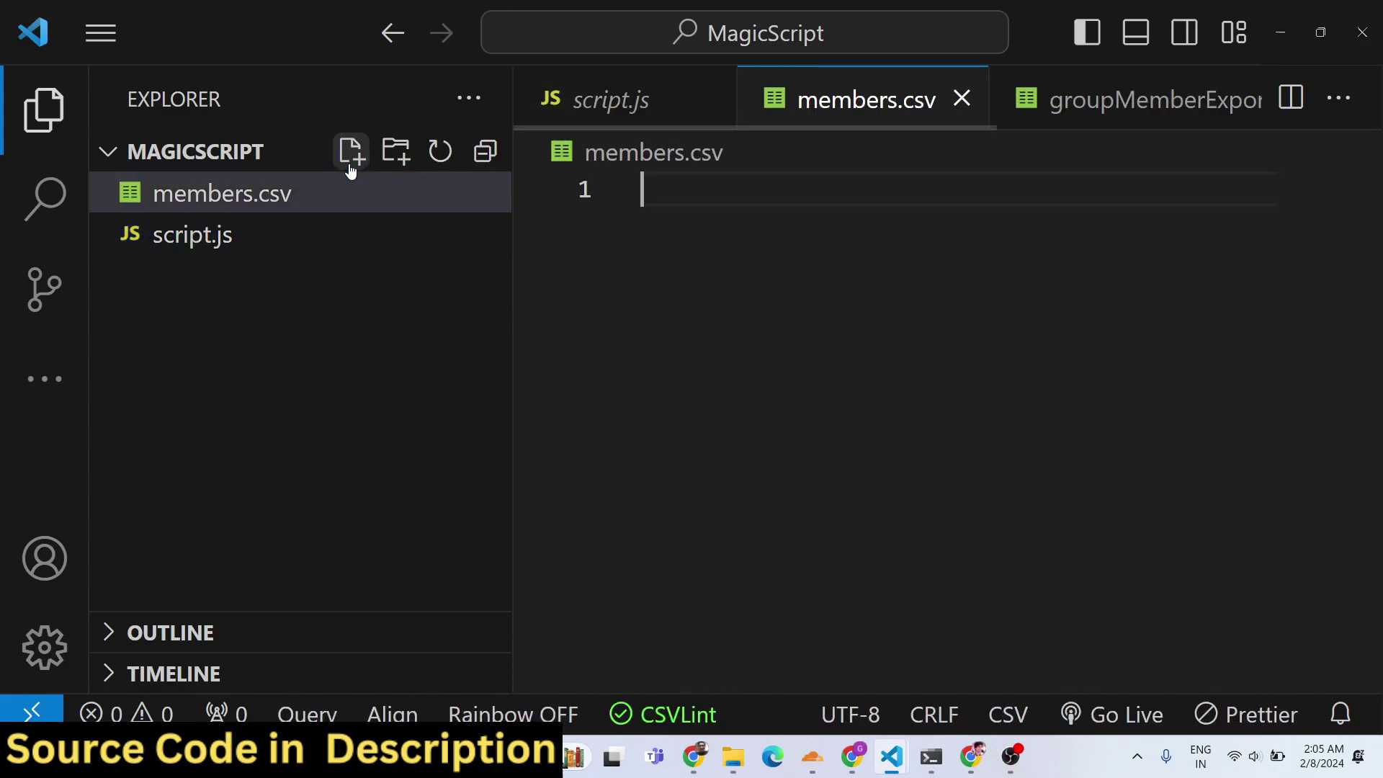
- Paste the copied group member data into members.csv and look through its rows with the sidebar hidden
key("ctrl+v")
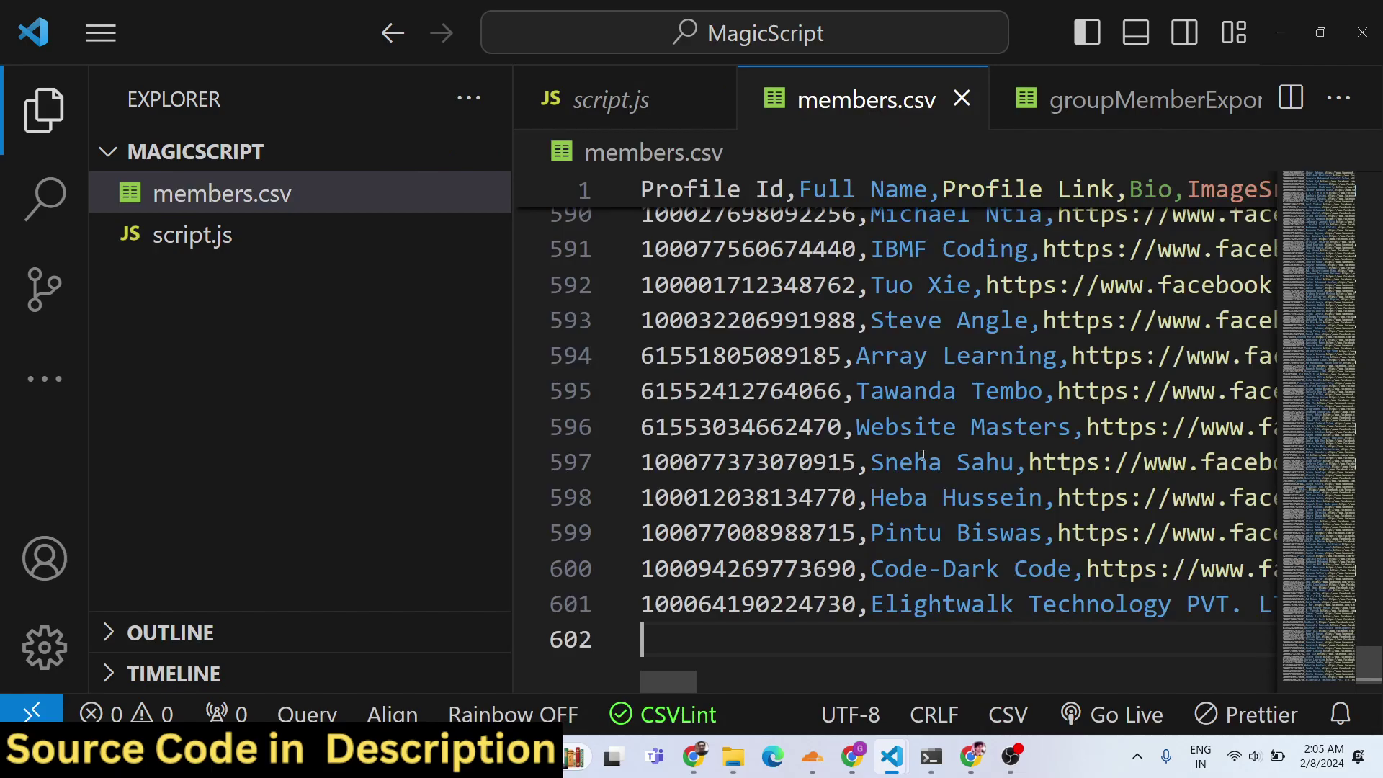
key("ctrl+b")
scroll(624, 445, "up", 10)
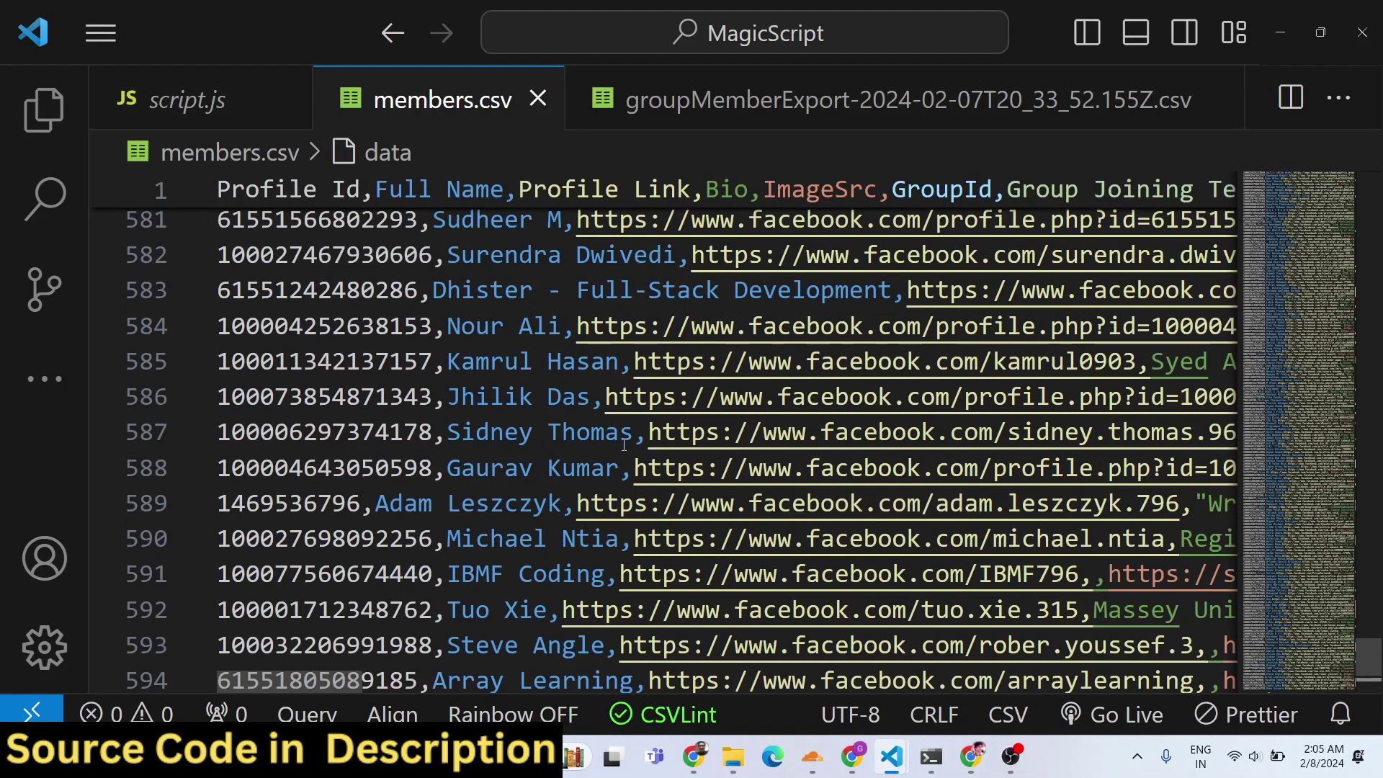
scroll(624, 444, "up", 12)
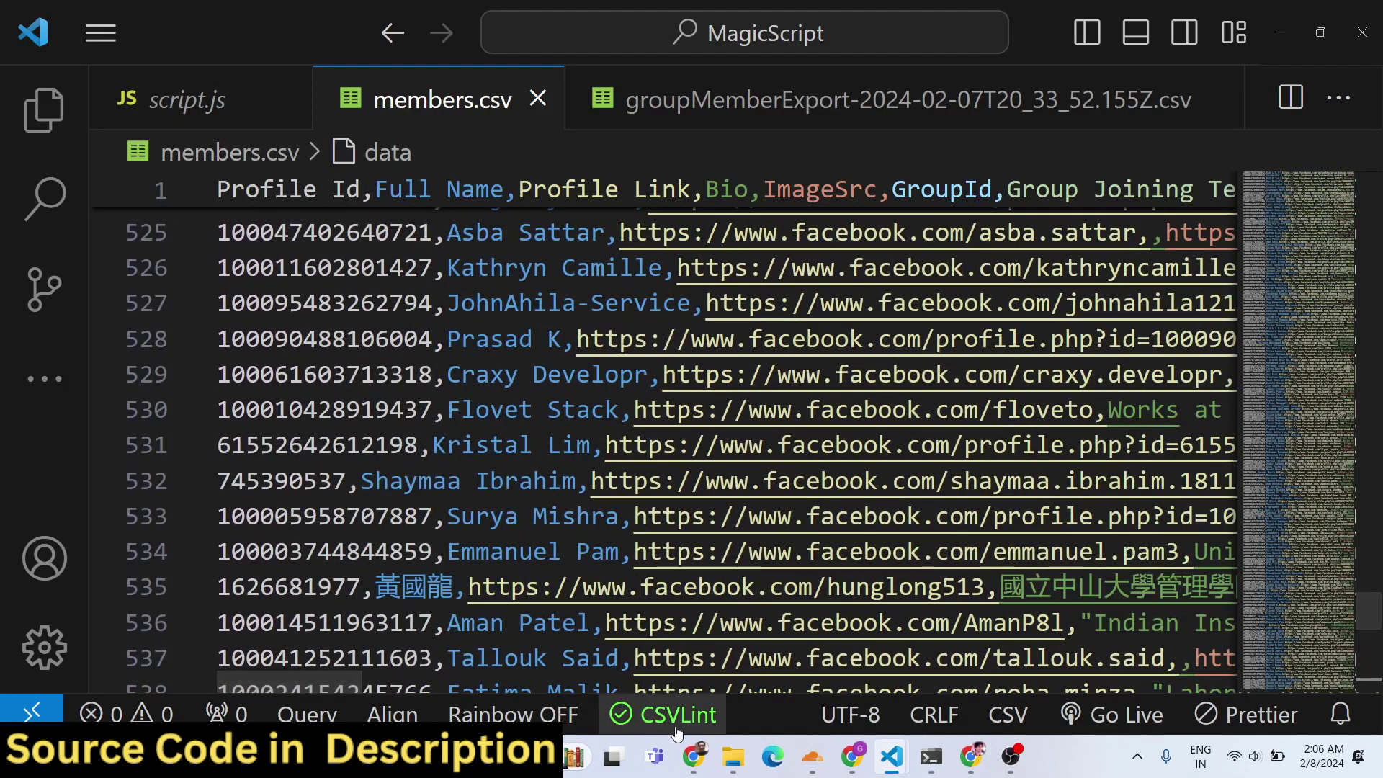
- Switch to Convertio's CSV to XLSX converter in Chrome and try to find members.csv for upload in facebook-group-members-scraper's MagicScript folder
left_click(695, 765)
left_click(395, 512)
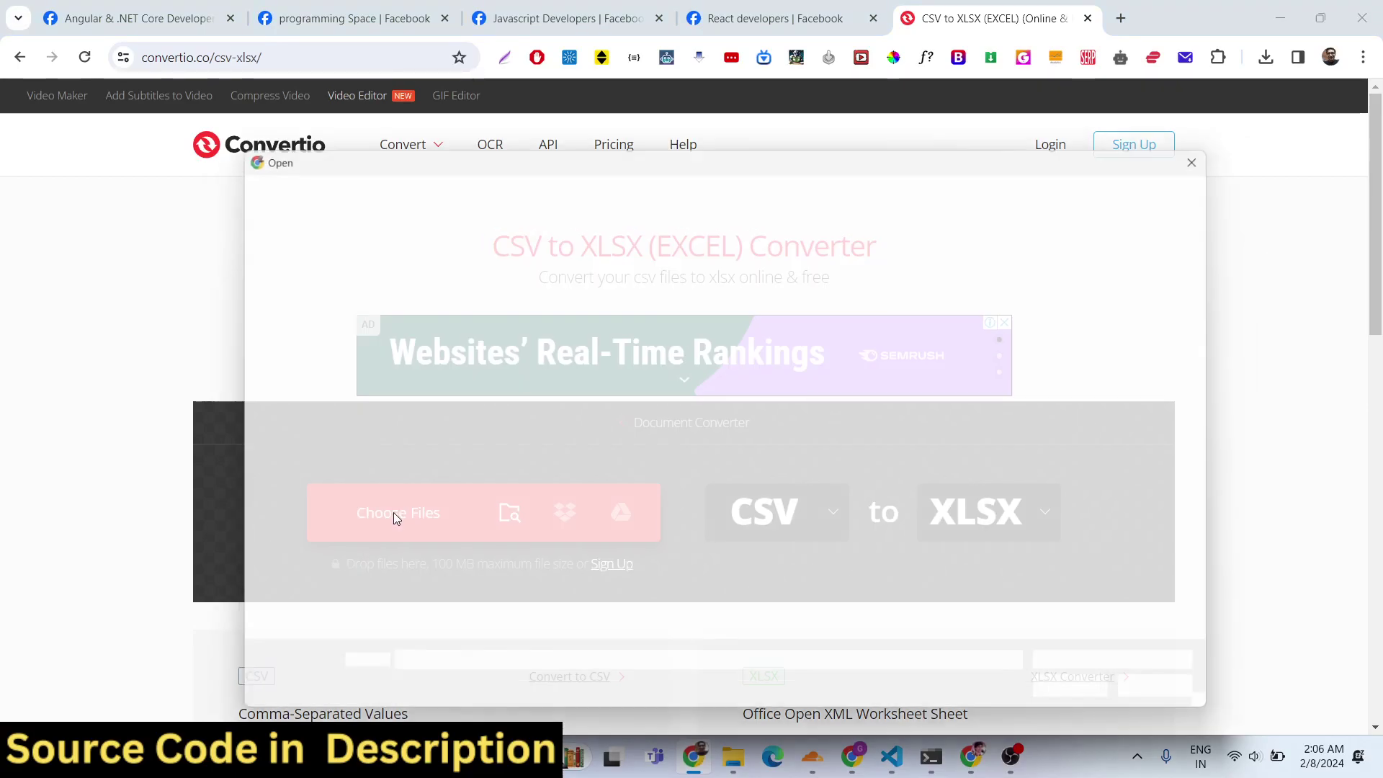
left_click(287, 538)
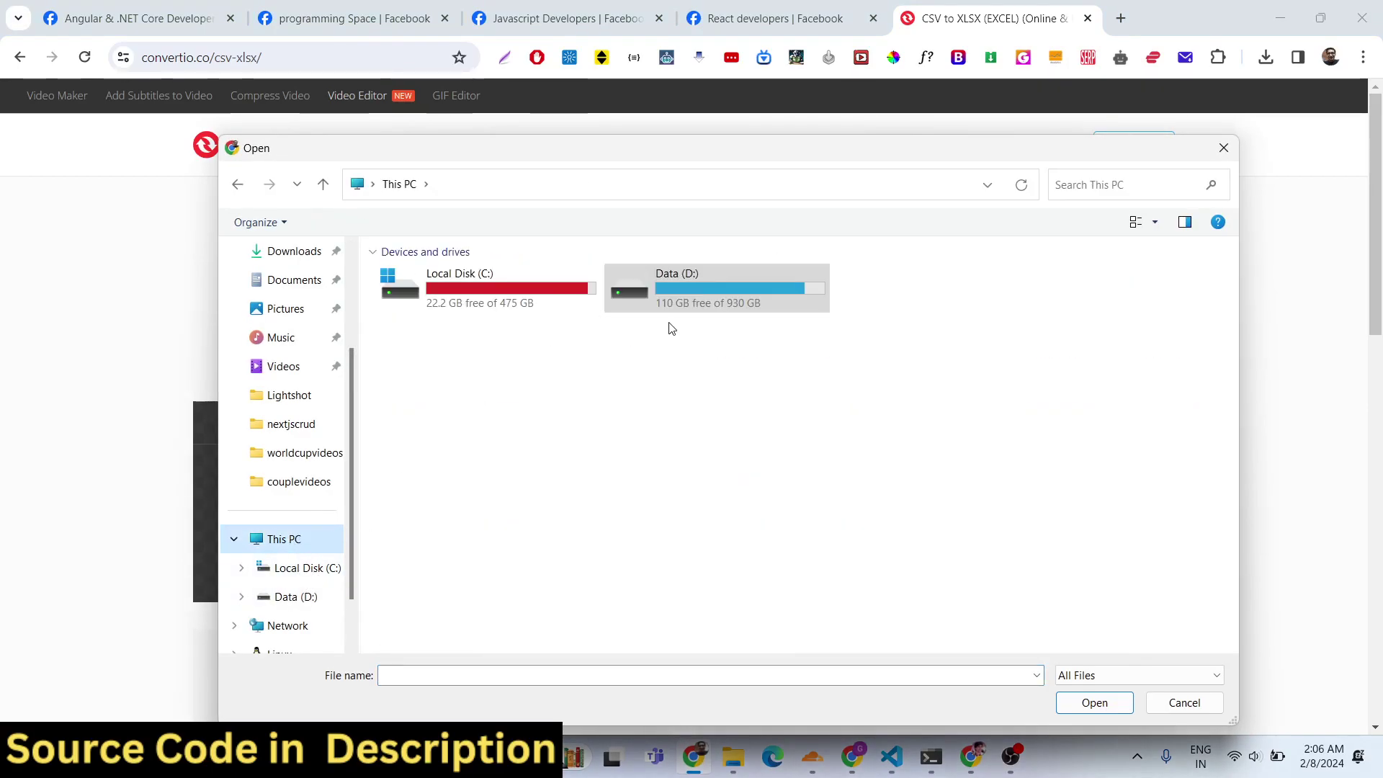
double_click(634, 291)
scroll(540, 504, "down", 5)
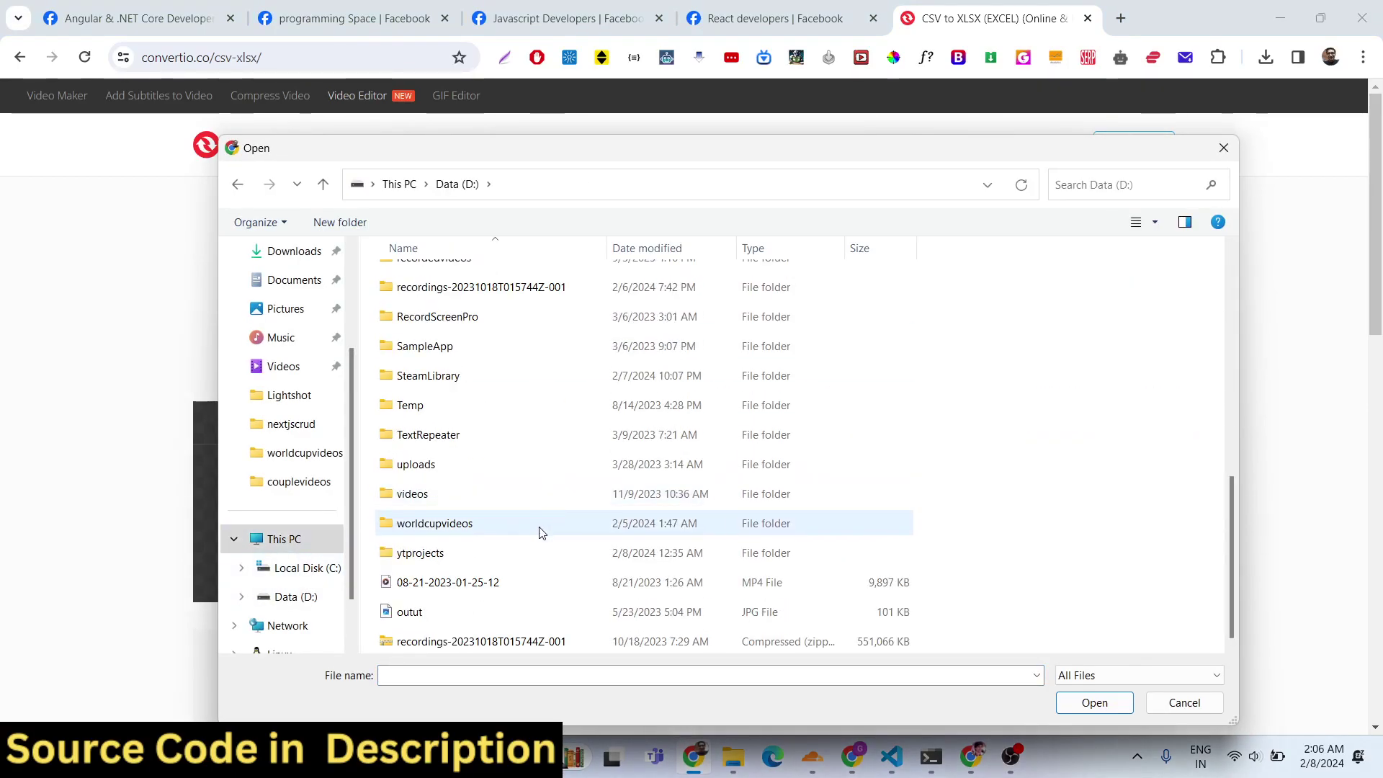
double_click(472, 554)
left_click(449, 425)
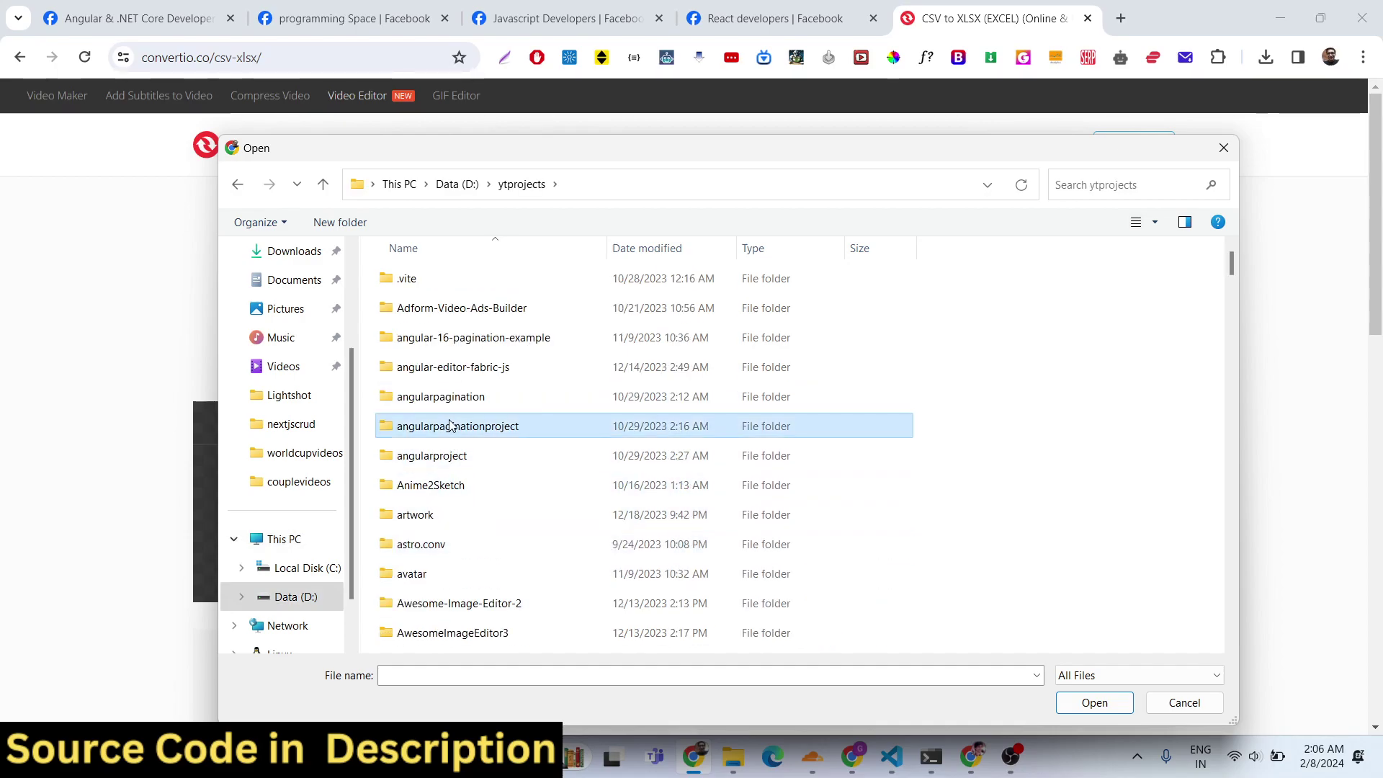
scroll(461, 433, "down", 15)
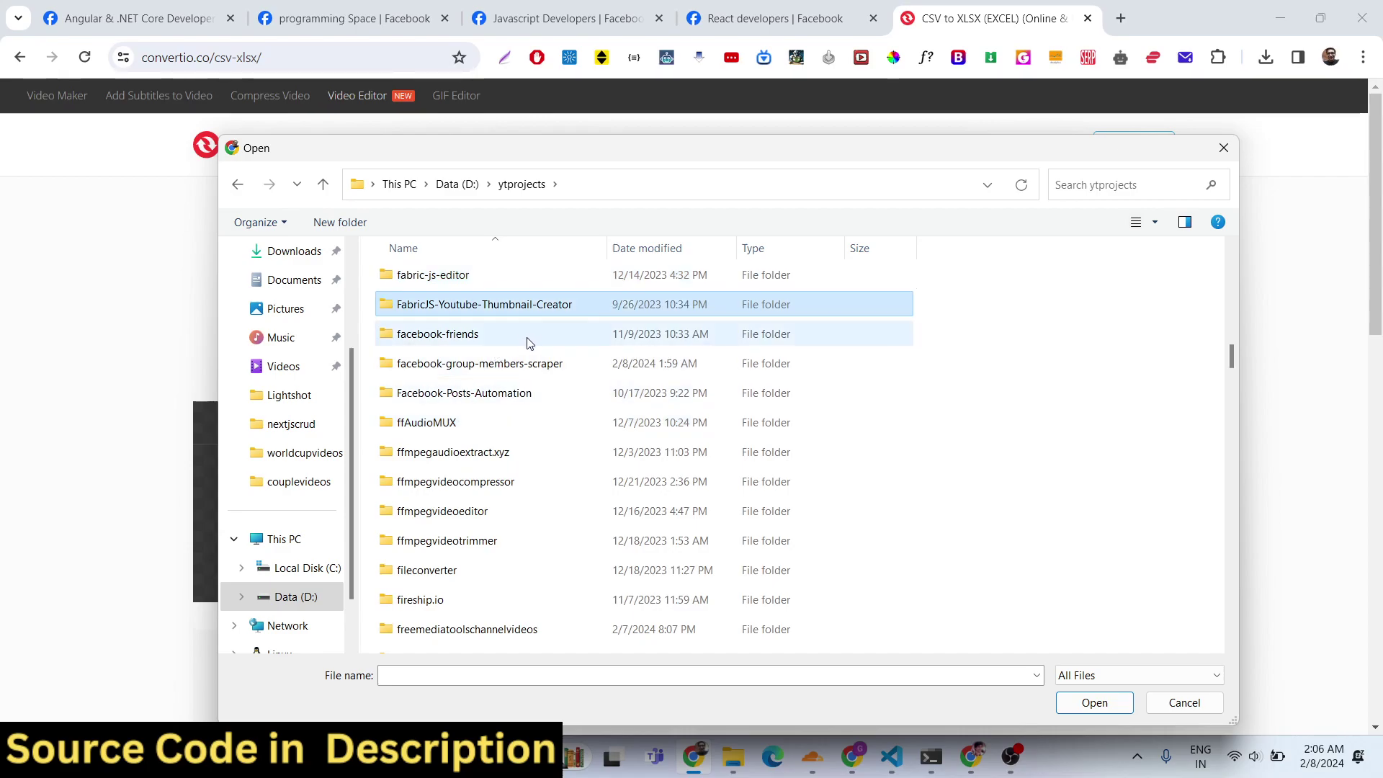
left_click(527, 366)
double_click(526, 365)
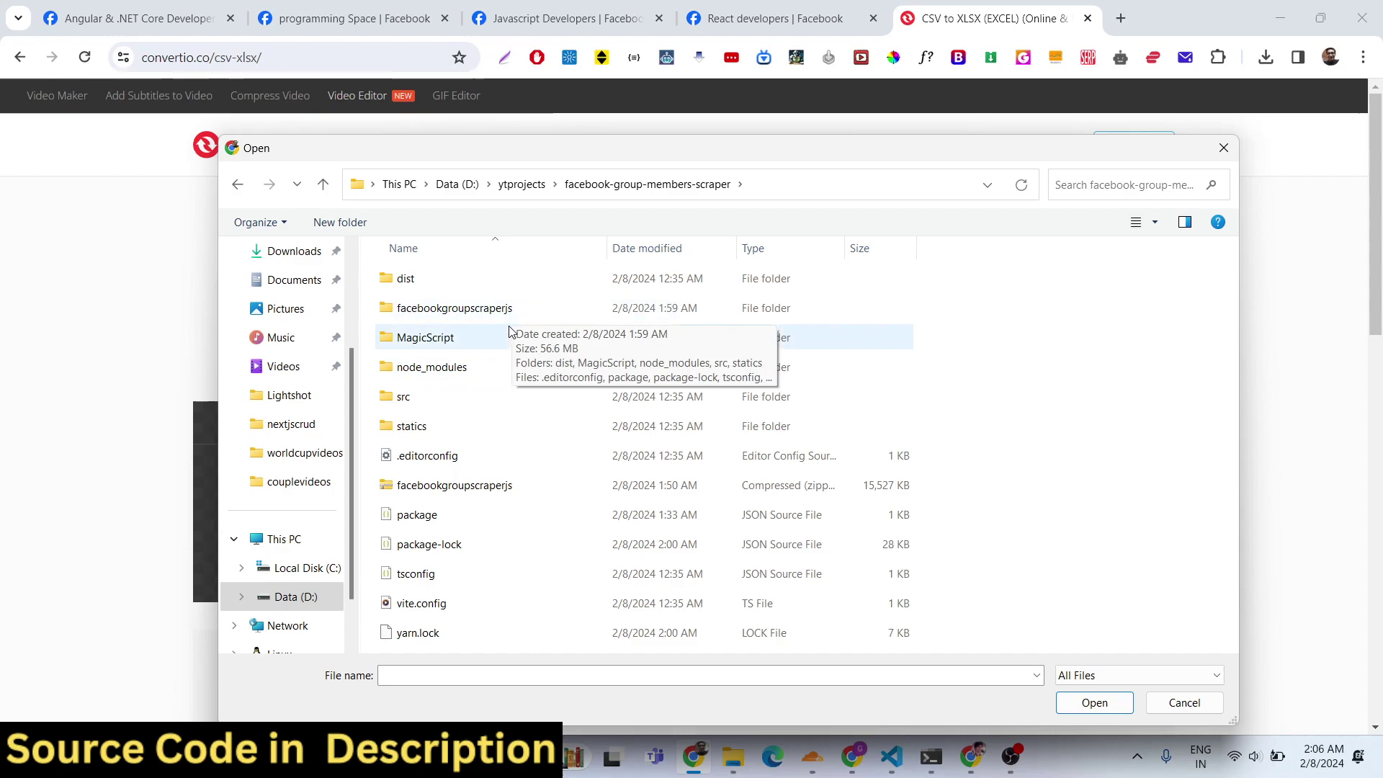
double_click(518, 339)
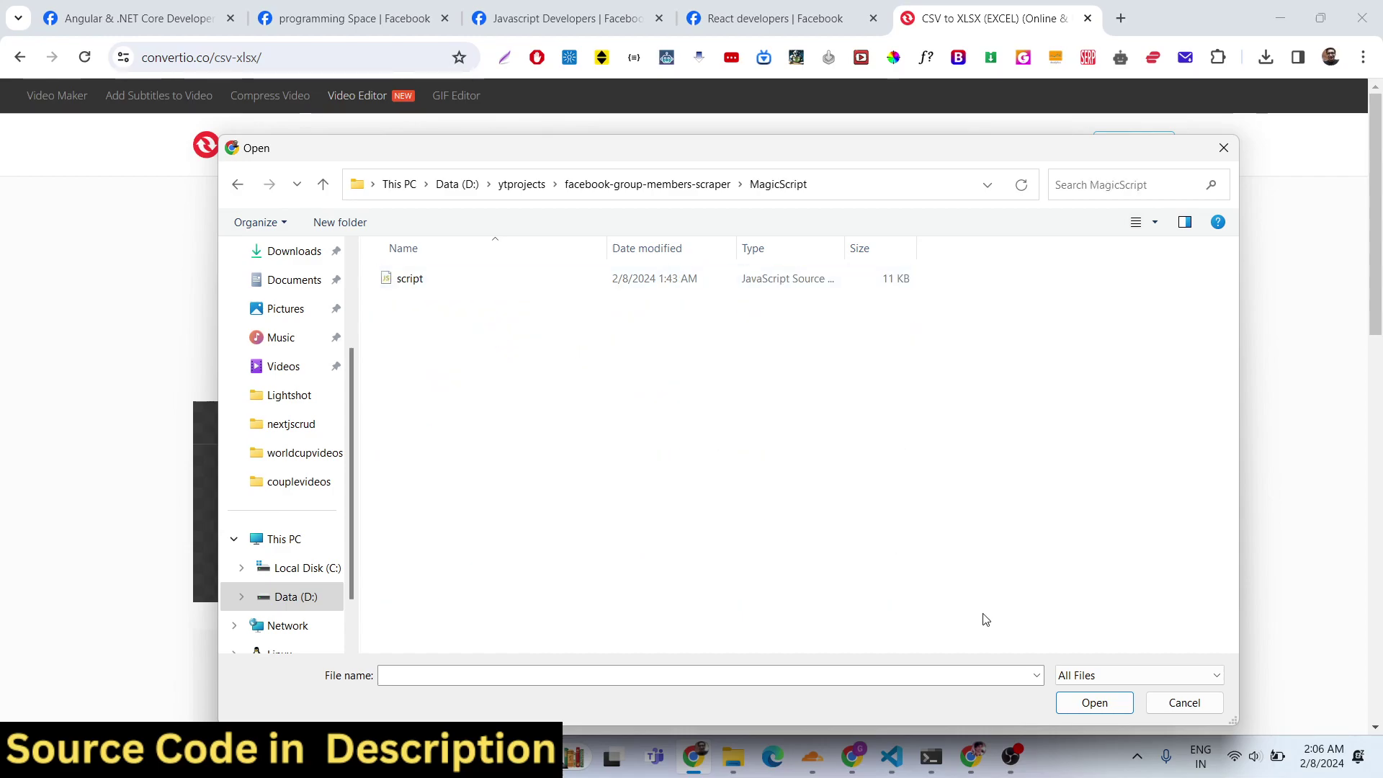
left_click(1078, 677)
left_click(1078, 678)
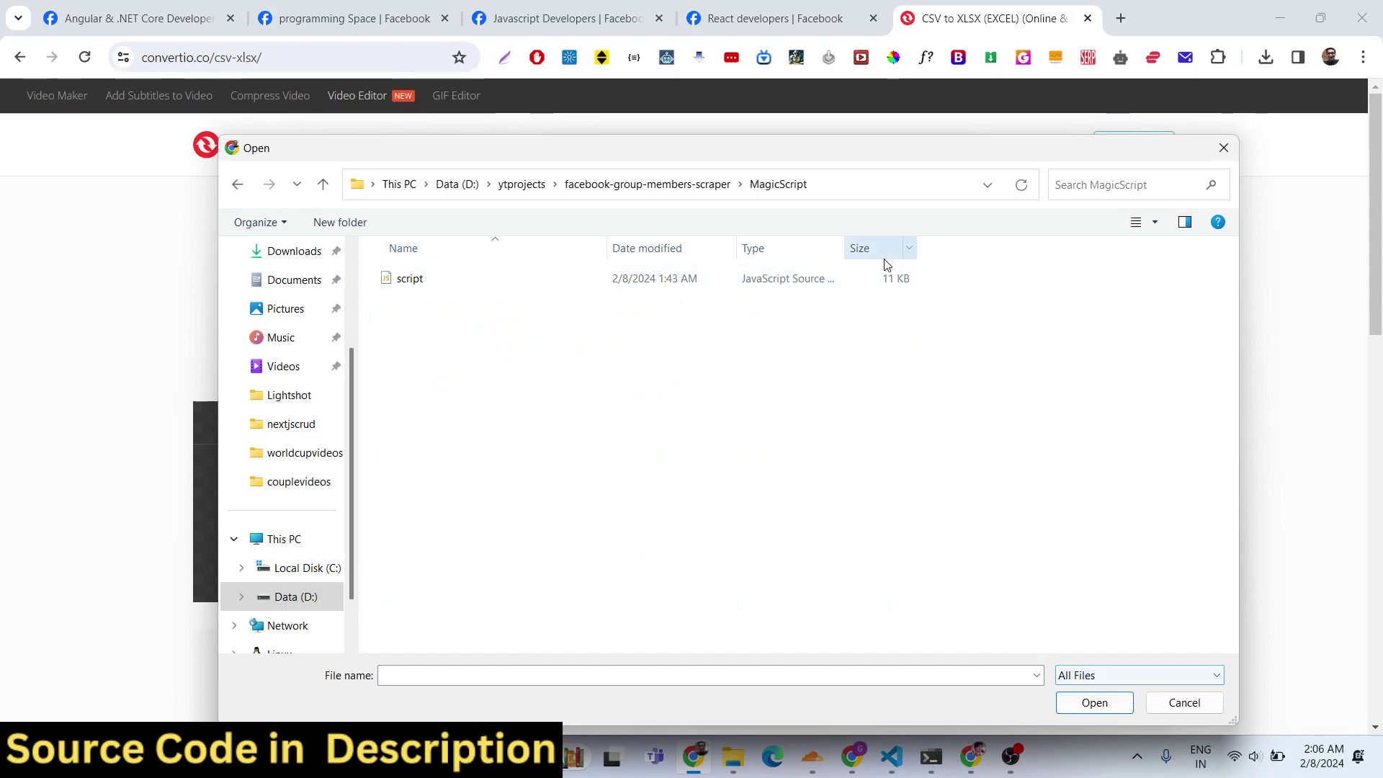
left_click(1222, 147)
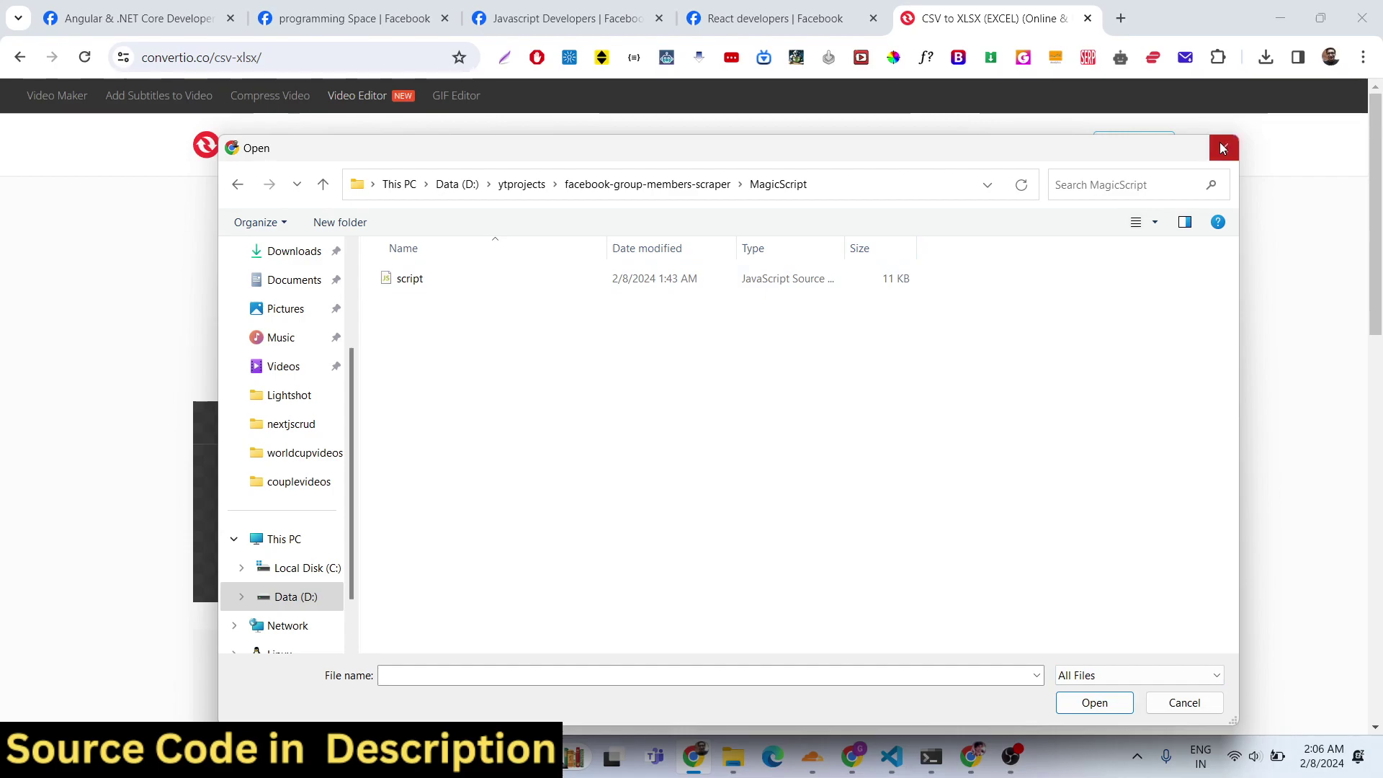
left_click(1222, 147)
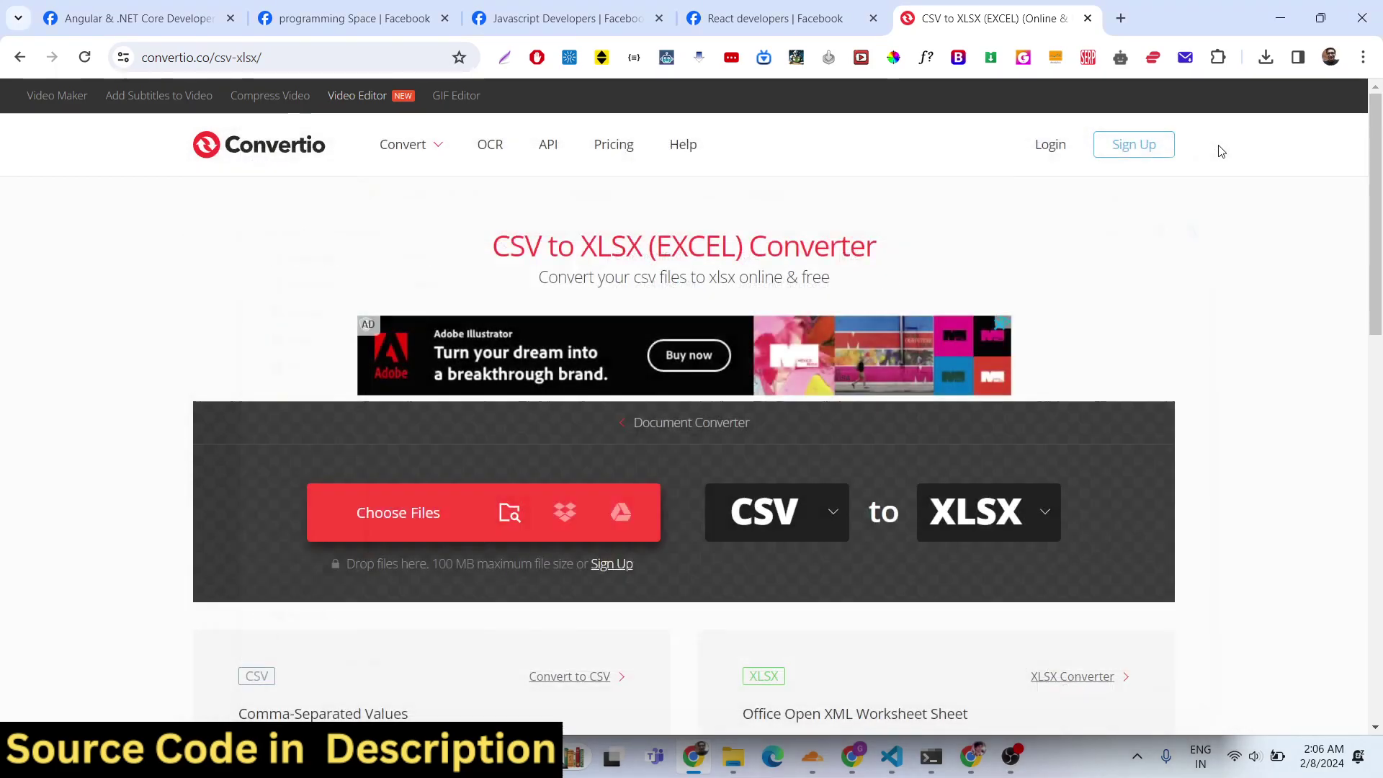
left_click(381, 526)
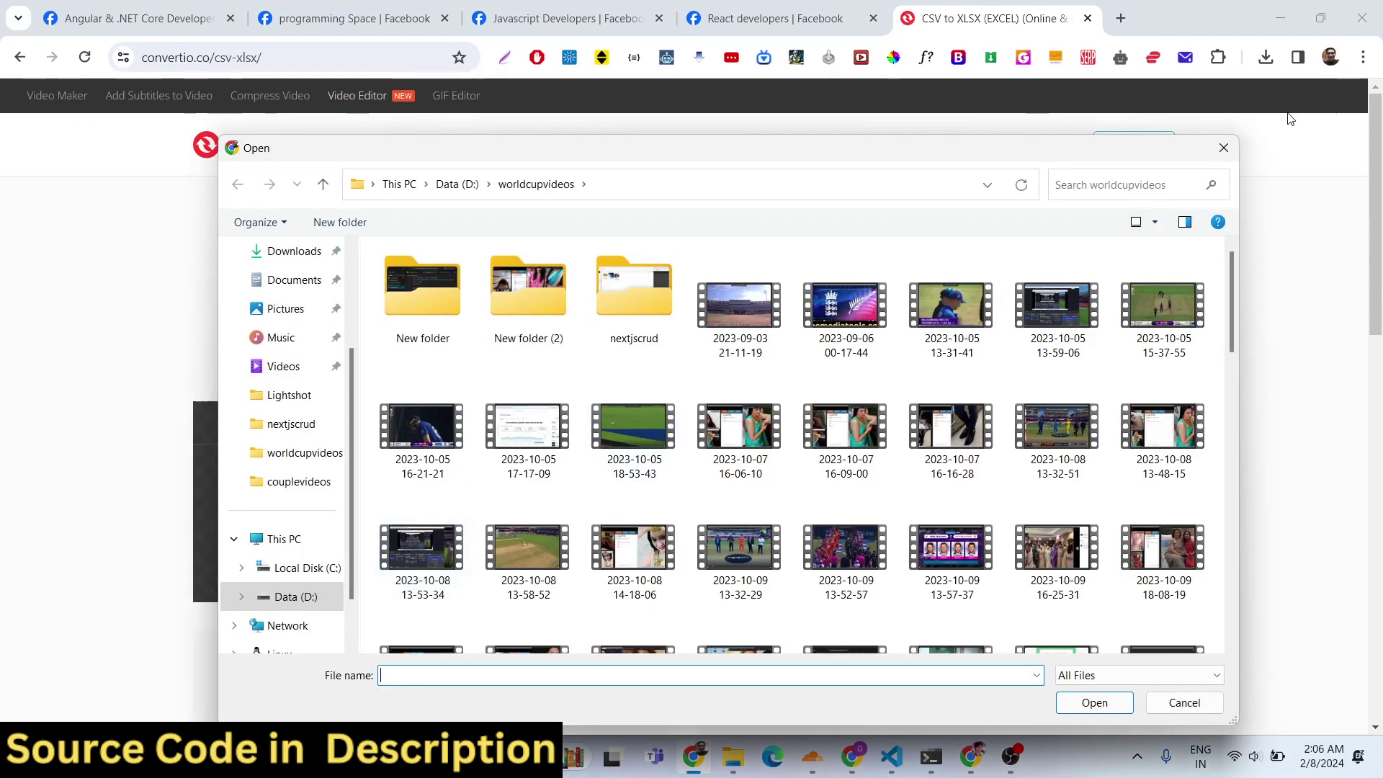
left_click(1222, 147)
- Switch to the VS Code window with members.csv and reveal that file in File Explorer
mouse_move(891, 756)
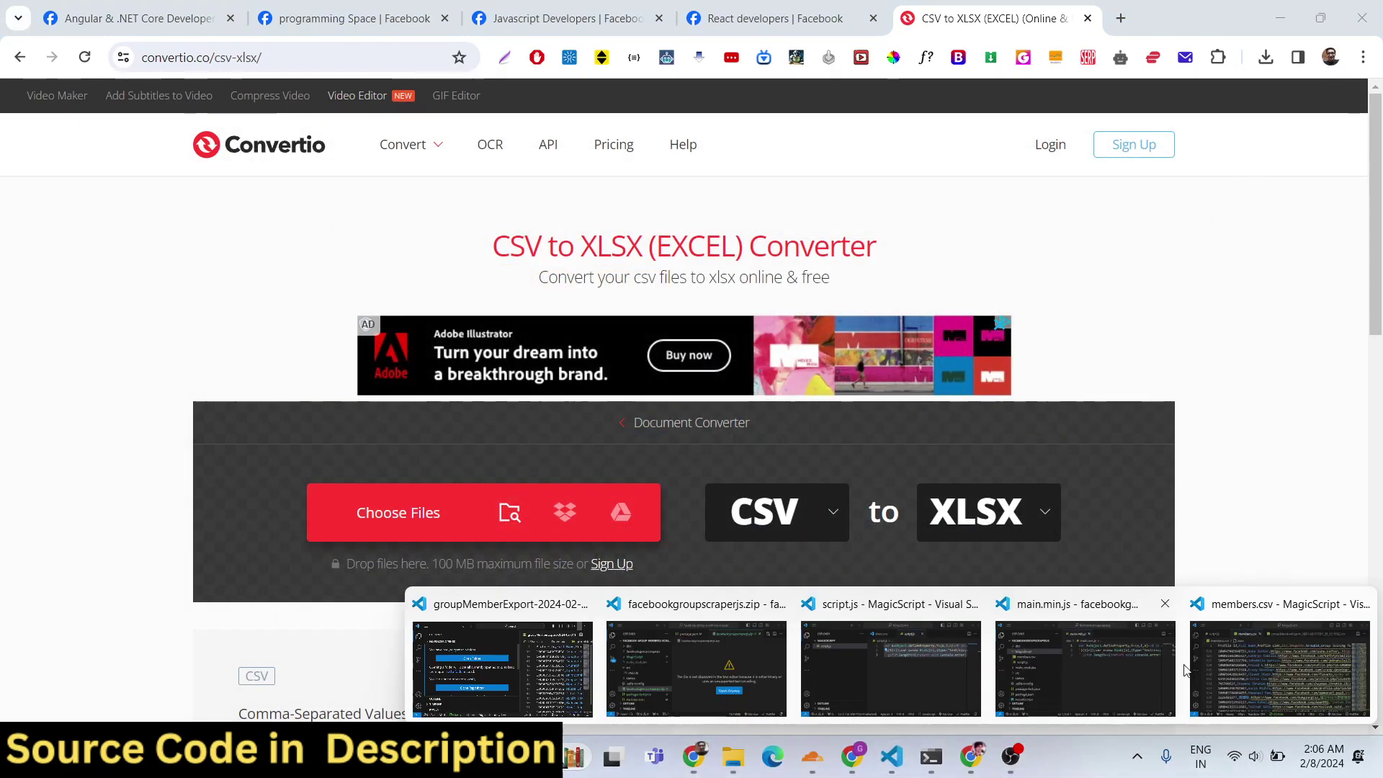
left_click(1202, 670)
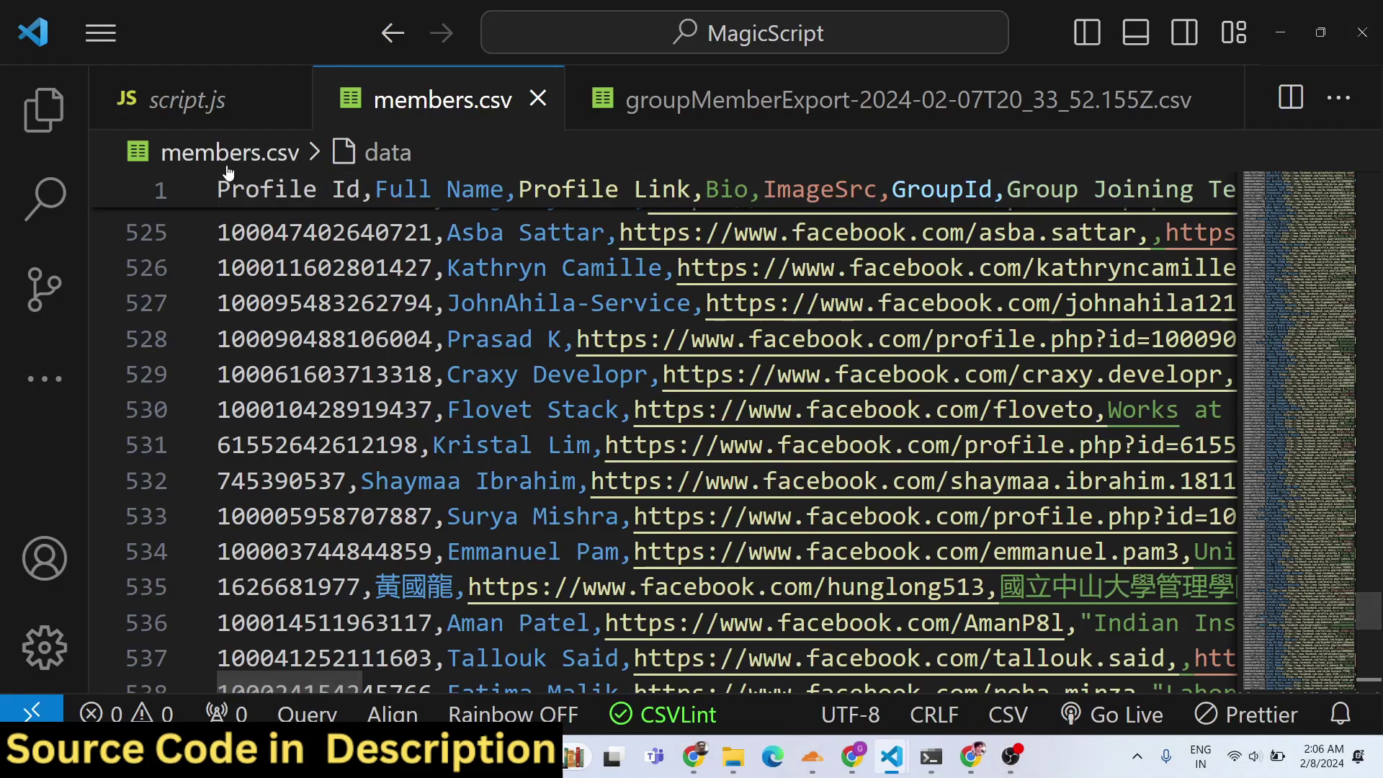
left_click(45, 111)
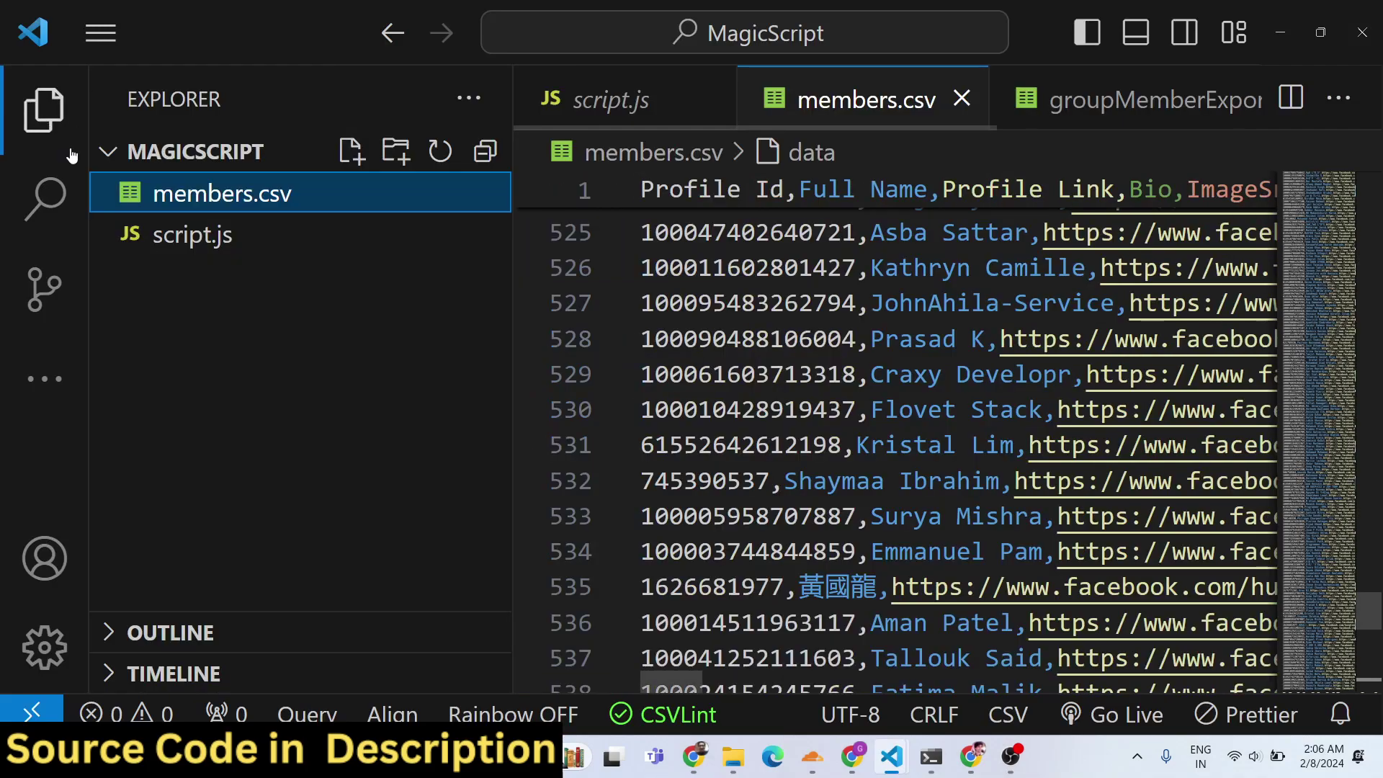
right_click(178, 198)
left_click(245, 194)
left_click(266, 245)
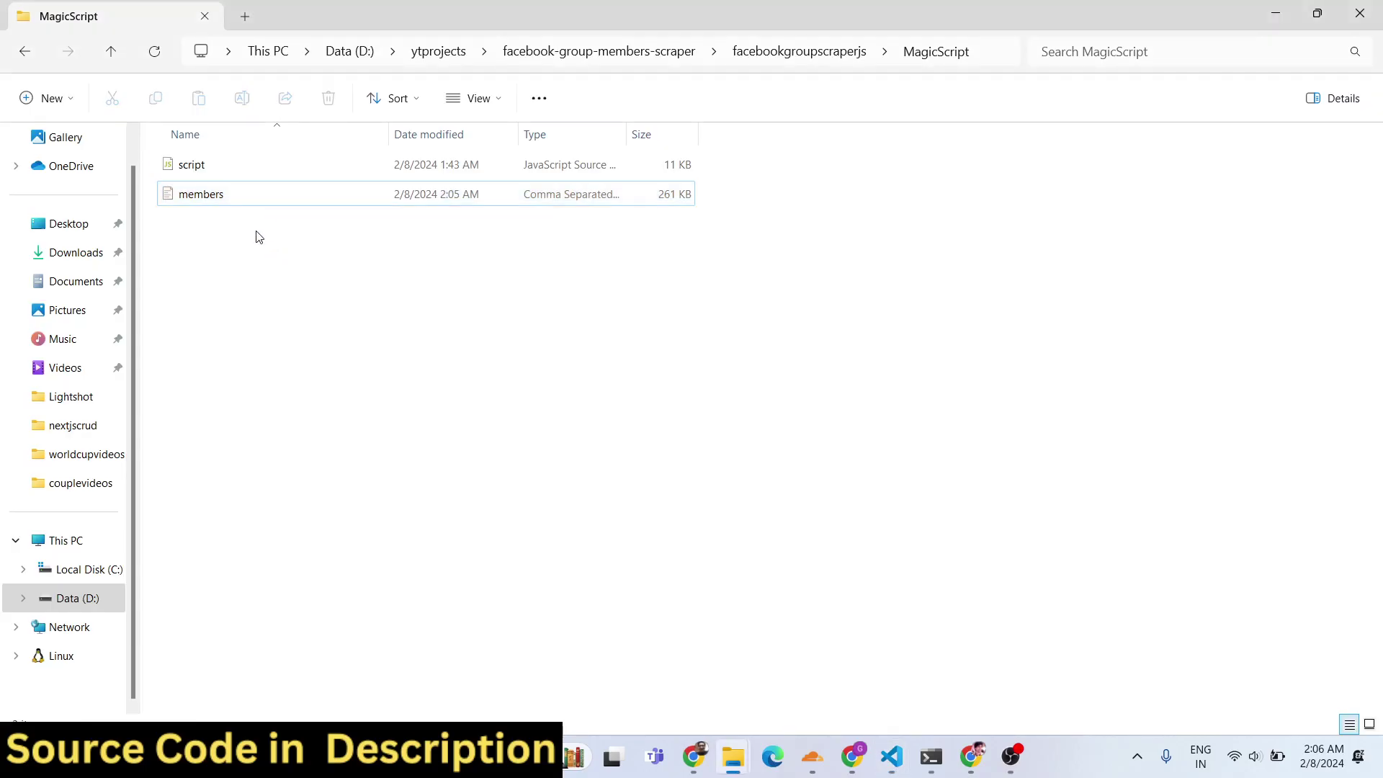
- Examine which applications are offered for opening the members file, without choosing one
right_click(202, 200)
mouse_move(254, 290)
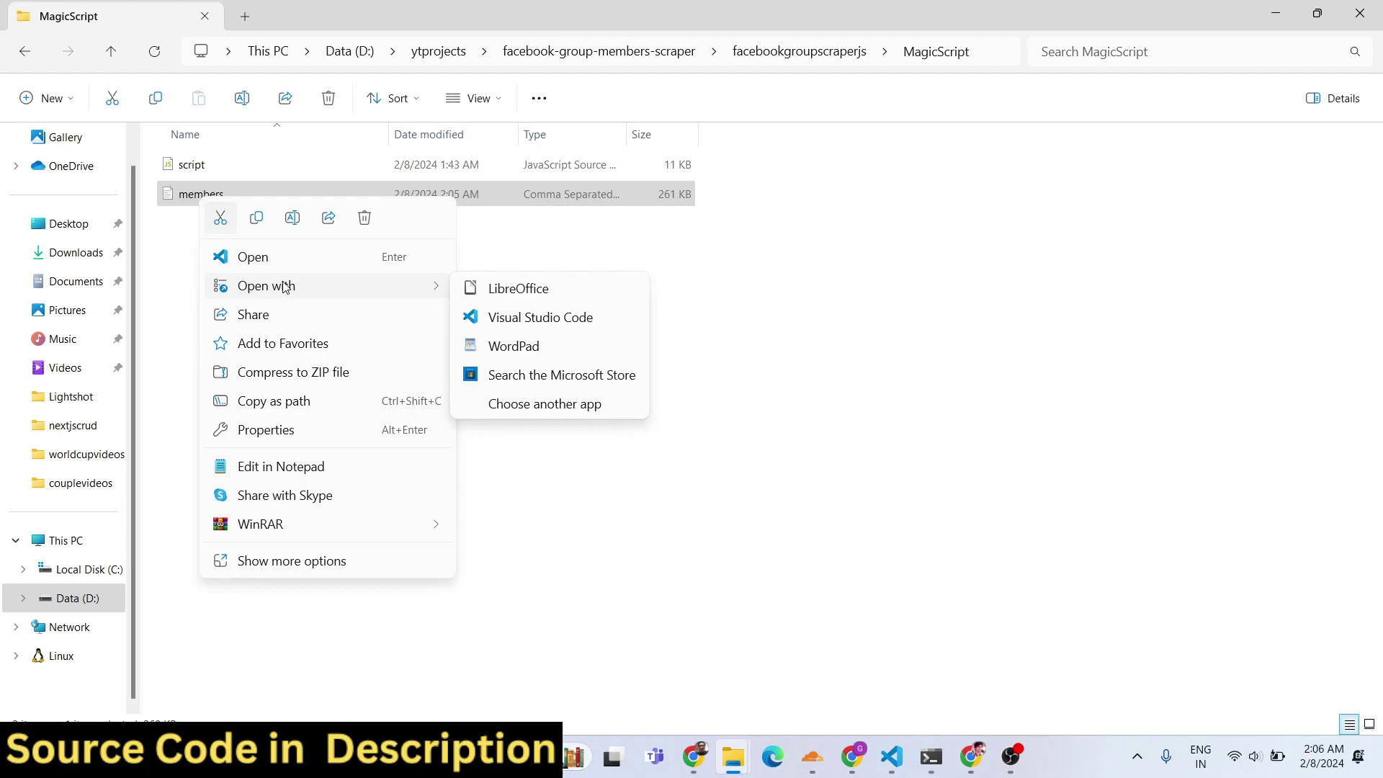
left_click(562, 485)
- Switch to Chrome and show the member list of the Javascript Developers Facebook group
left_click(694, 758)
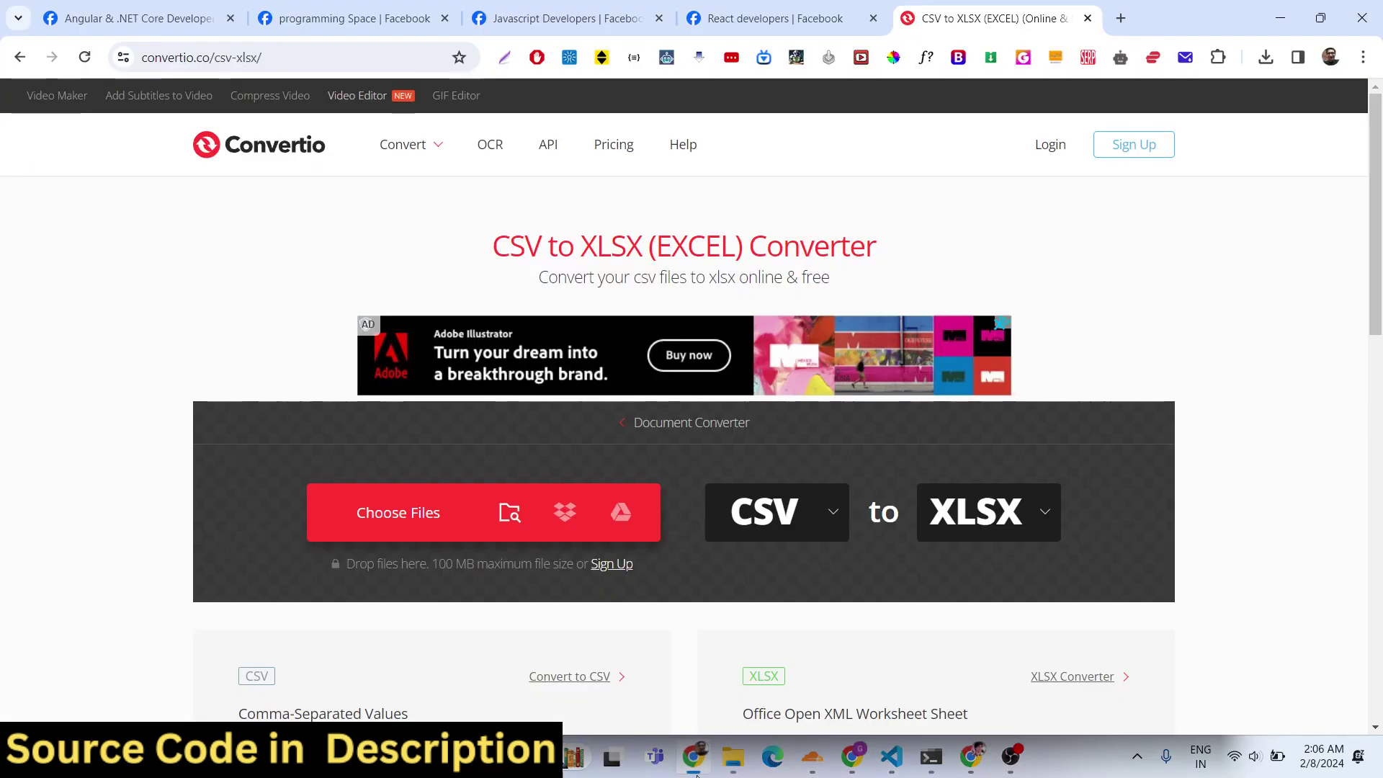
left_click(741, 8)
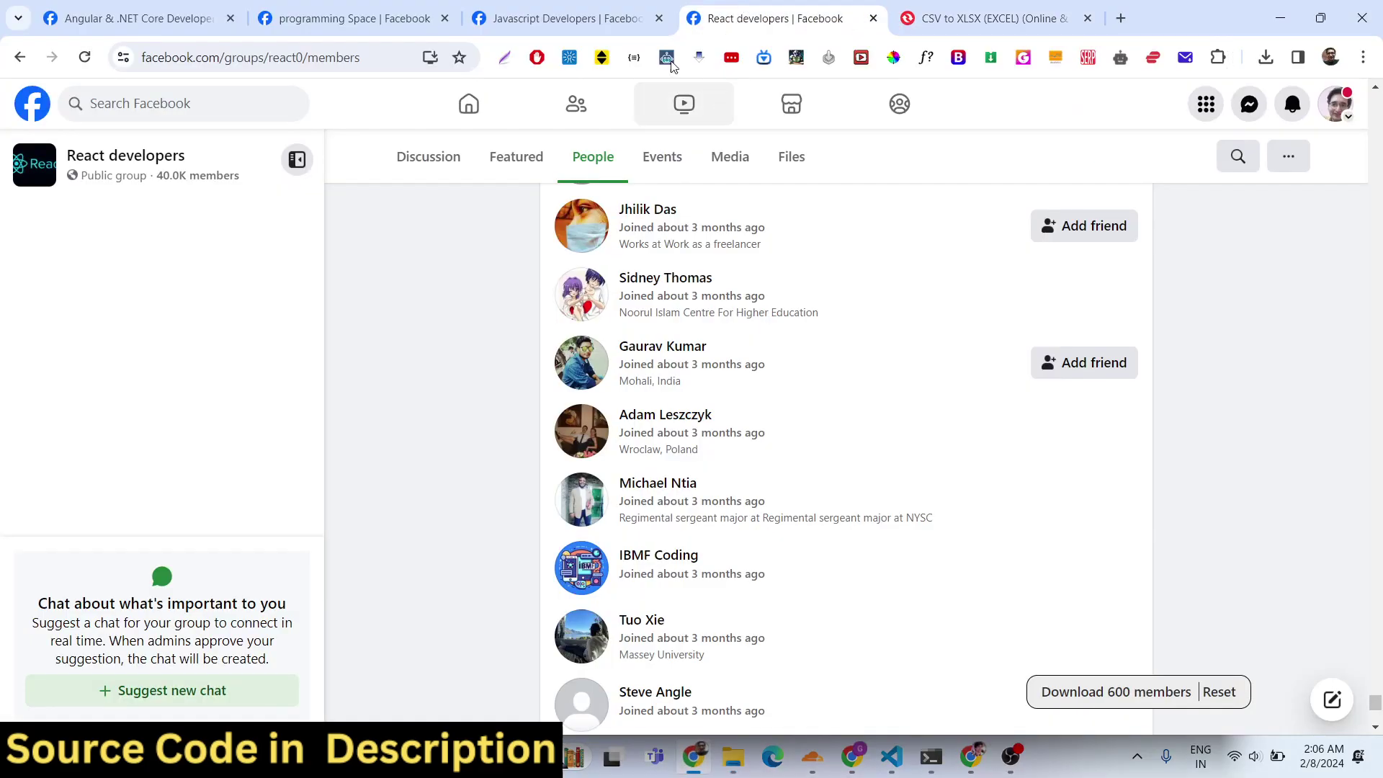
left_click(574, 6)
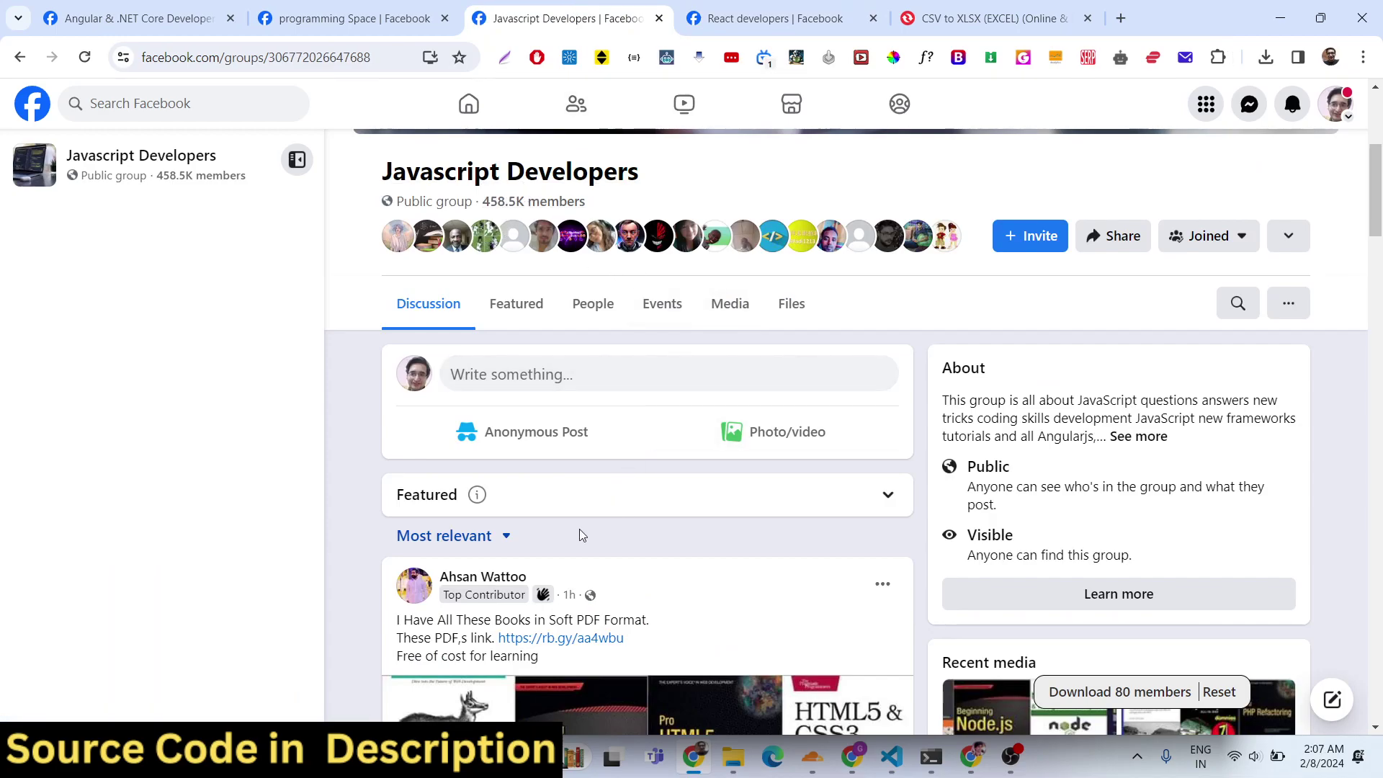
scroll(575, 540, "down", 1)
scroll(575, 497, "up", 4)
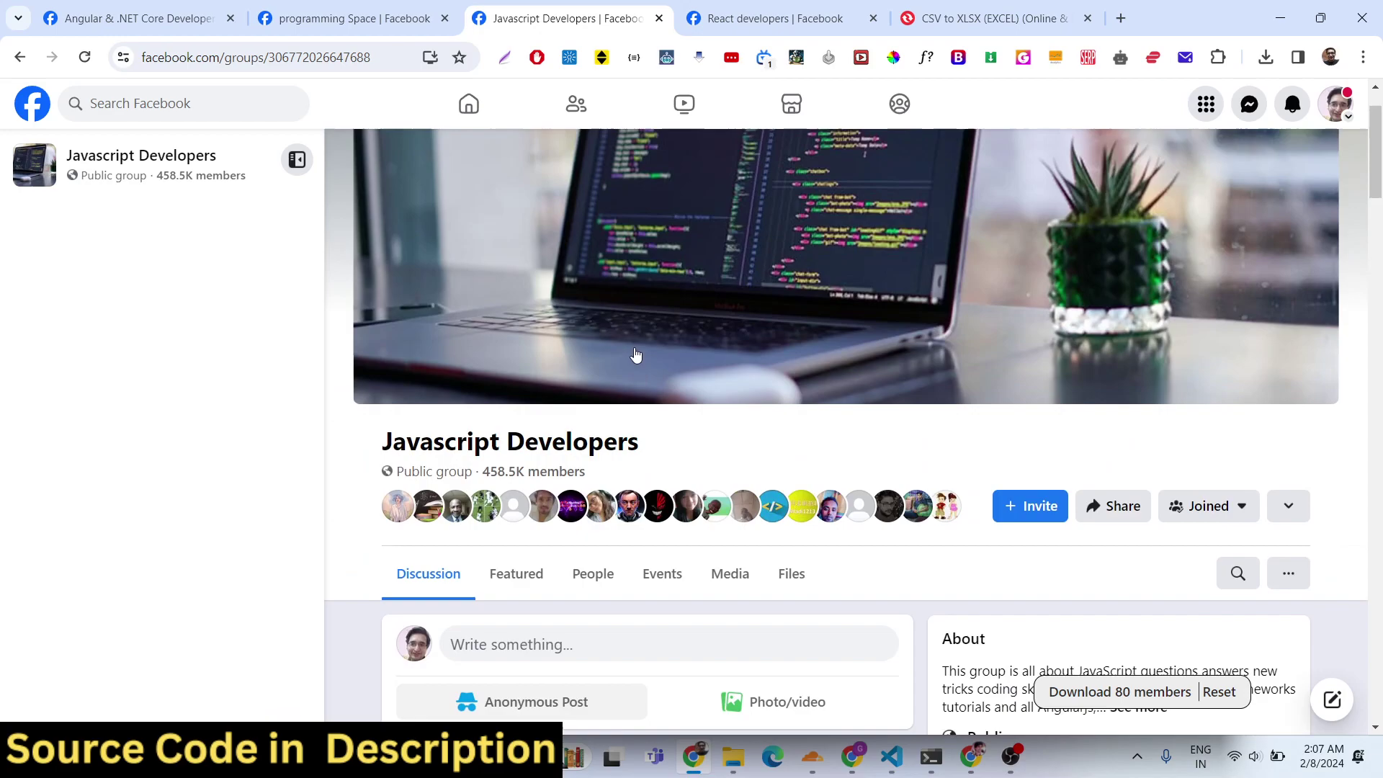
left_click(591, 572)
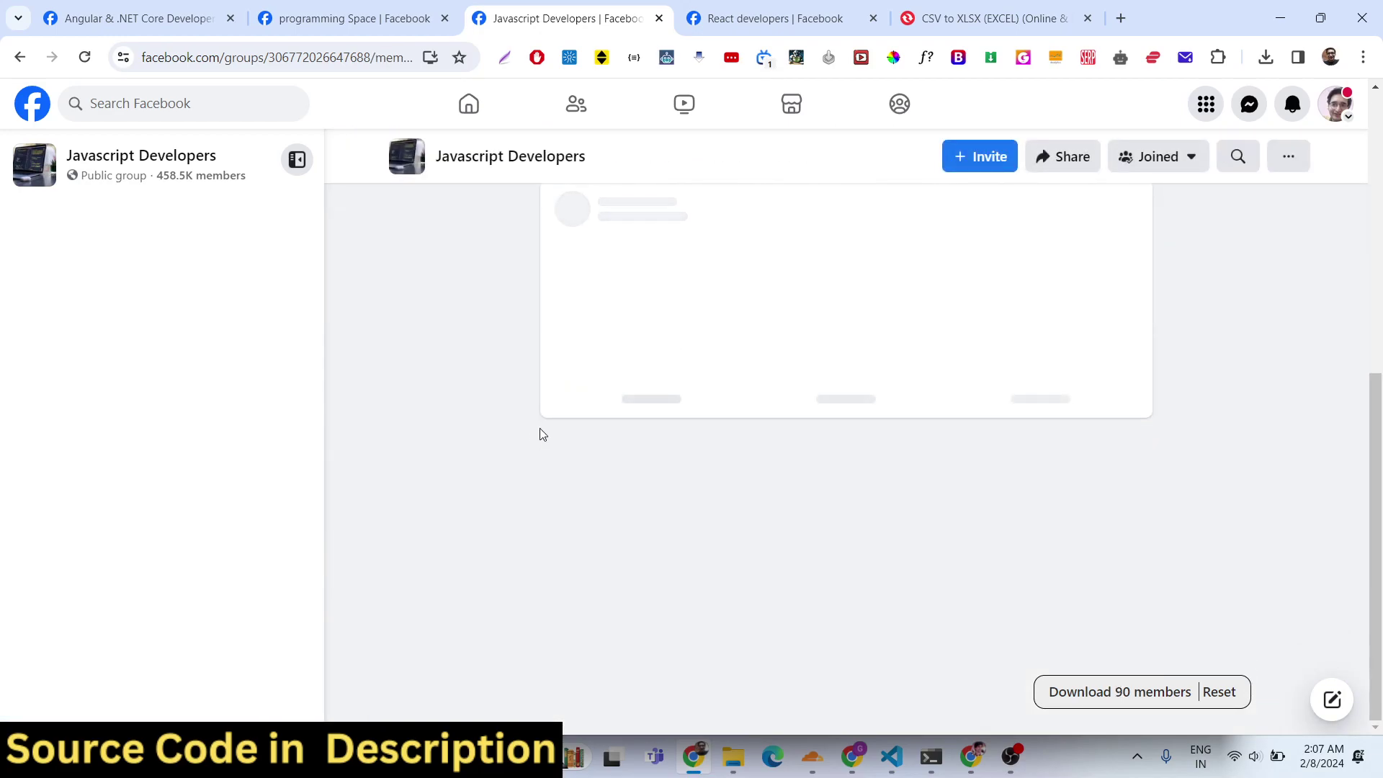
scroll(529, 428, "down", 12)
- Try to run the clipboard contents in the browser console on the Javascript Developers members page, and close the developer tools
right_click(401, 638)
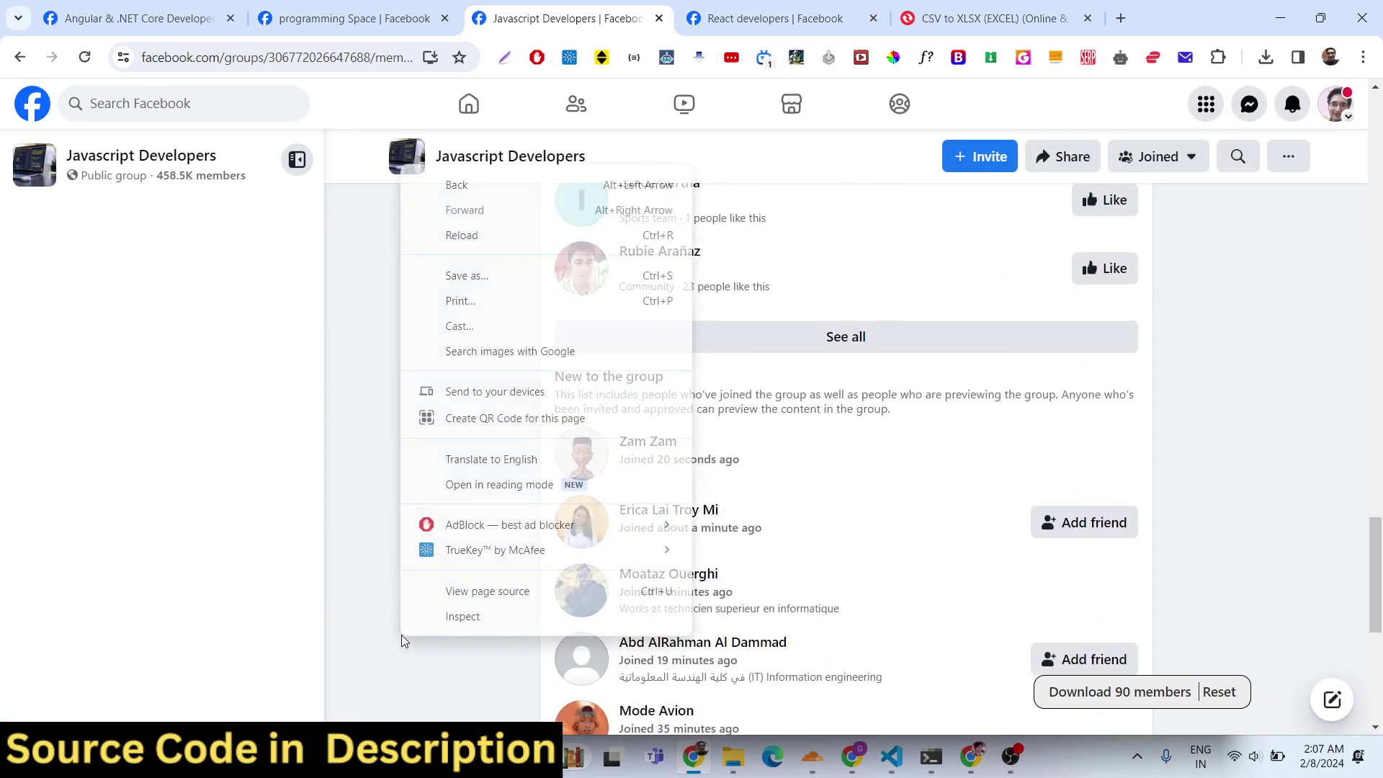
left_click(432, 616)
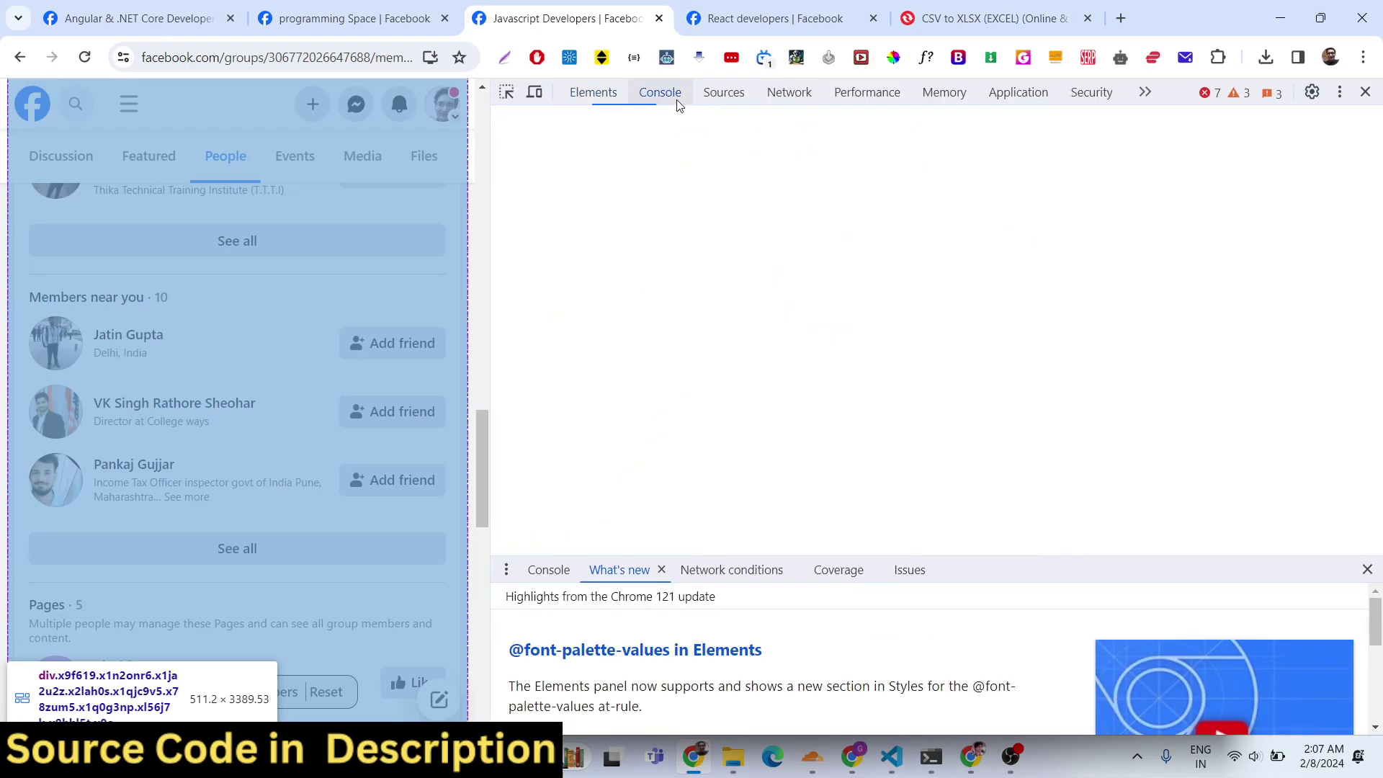
right_click(551, 532)
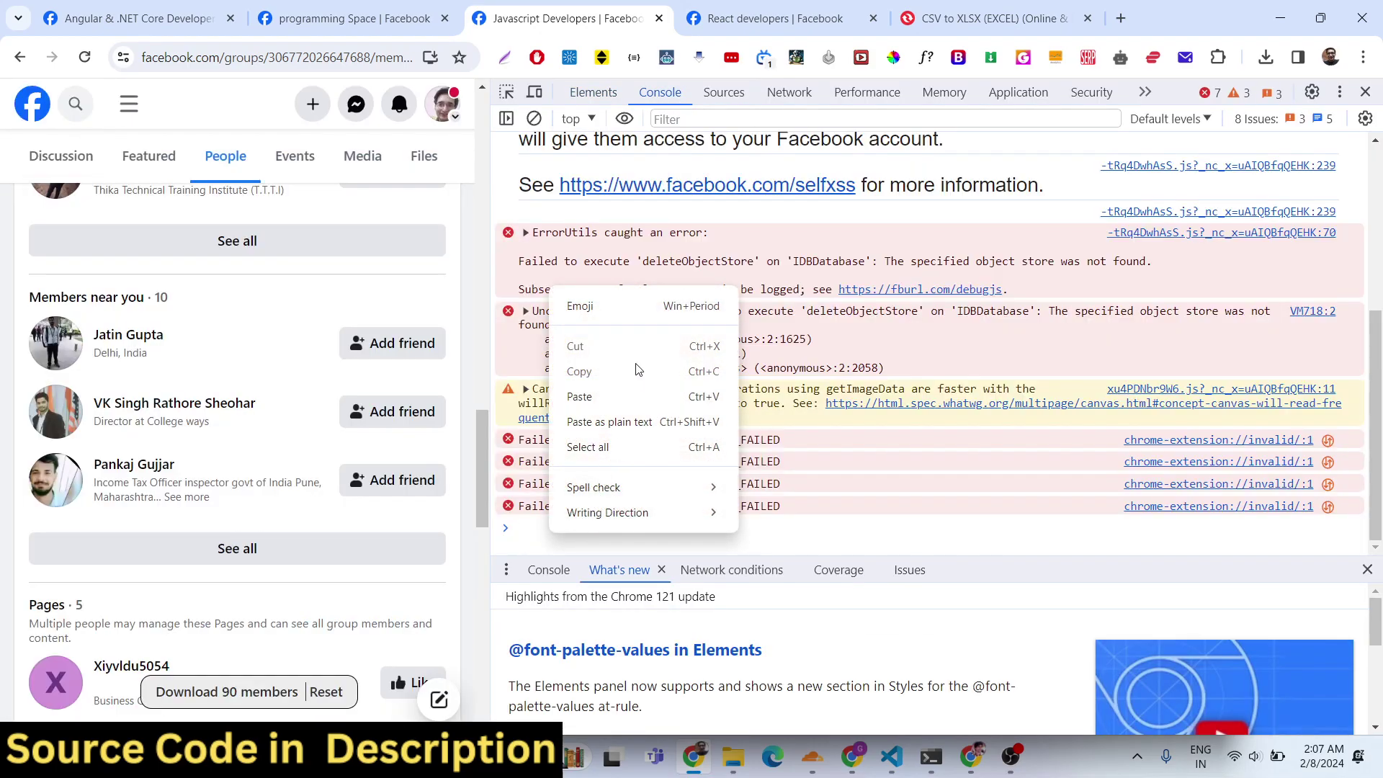
left_click(618, 394)
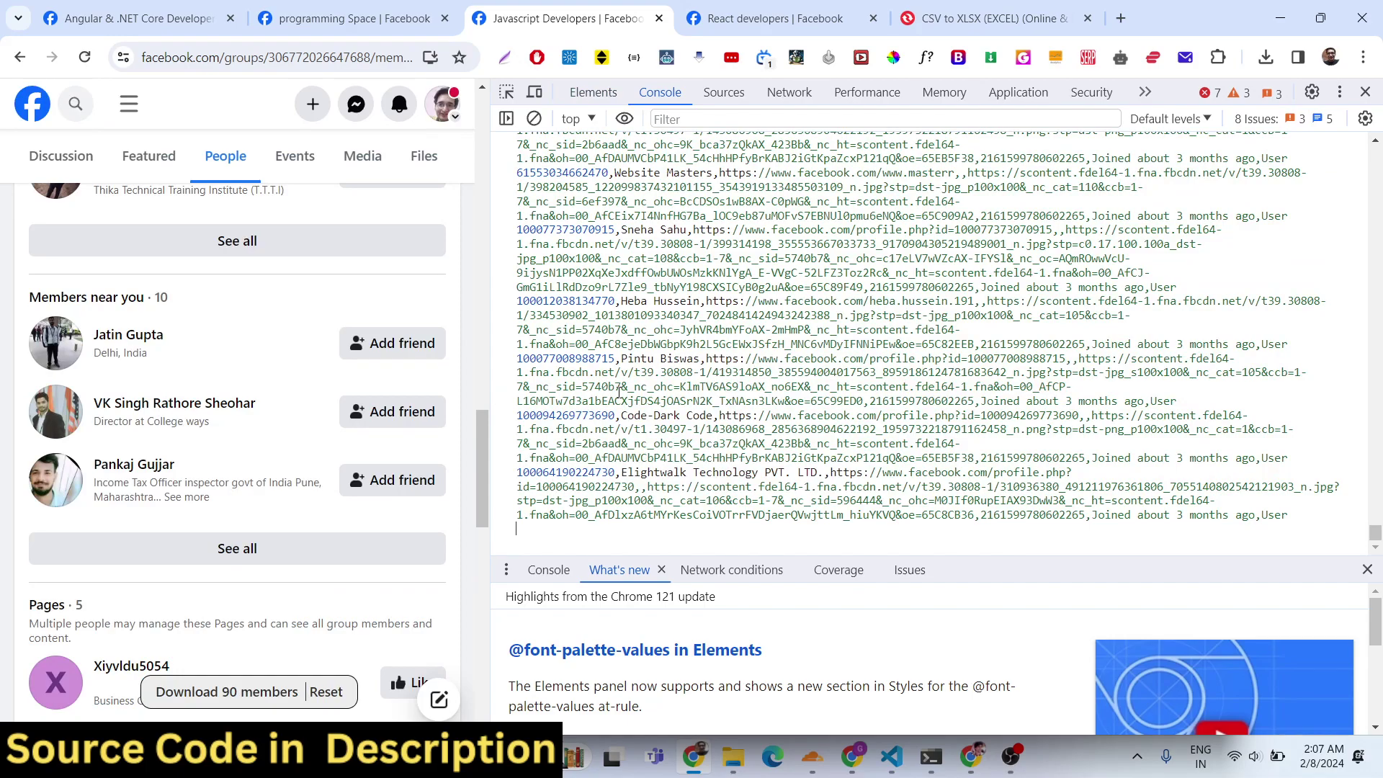
key("Return")
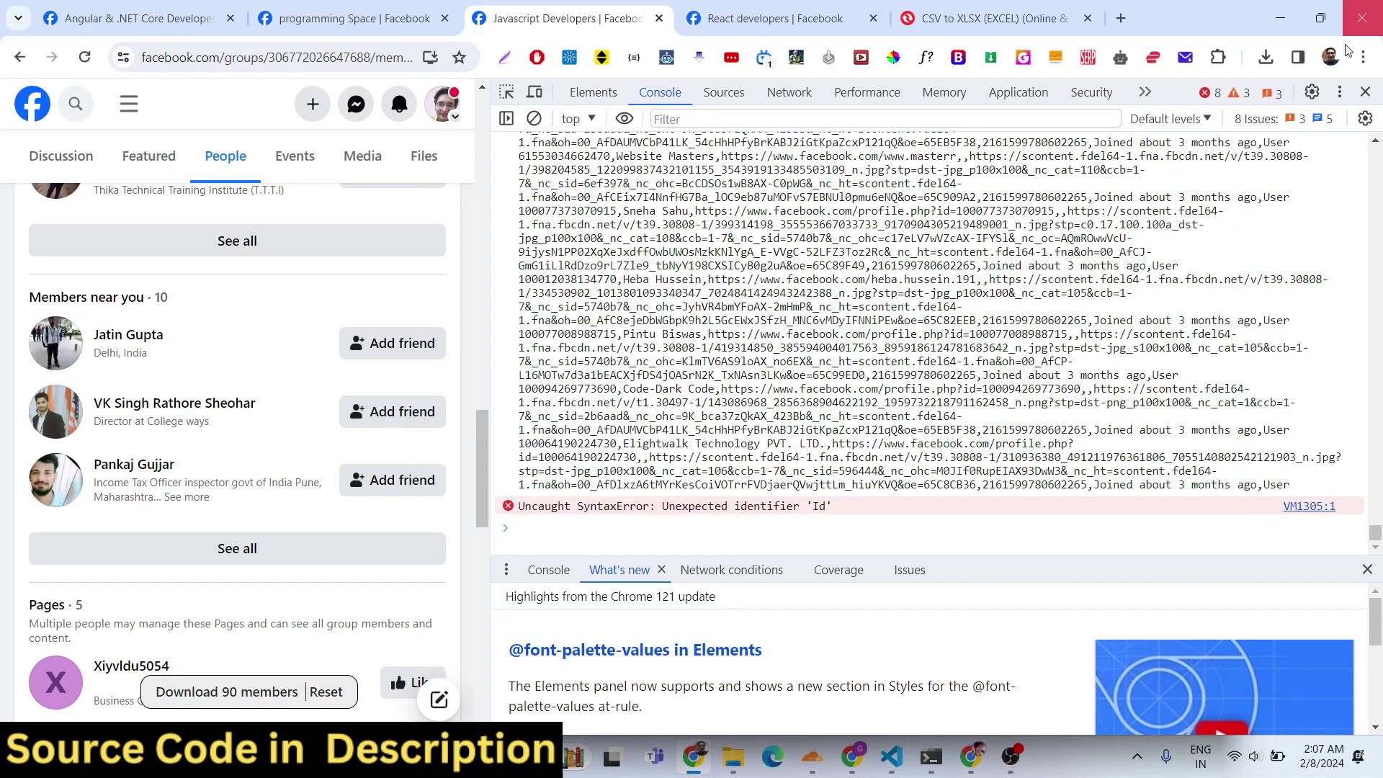
left_click(1365, 92)
- Load more entries of the Javascript Developers group's member list for the scraper to collect
scroll(827, 404, "down", 20)
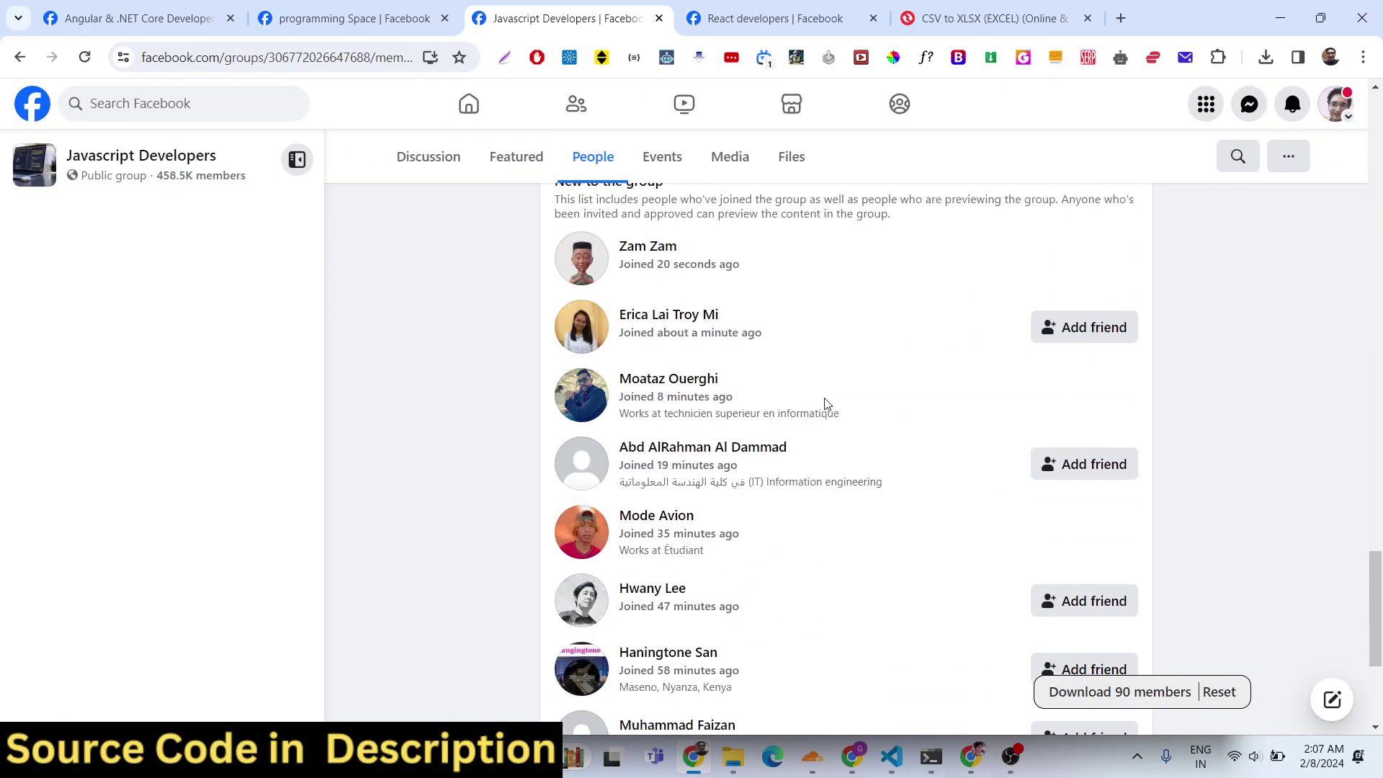
scroll(827, 404, "down", 15)
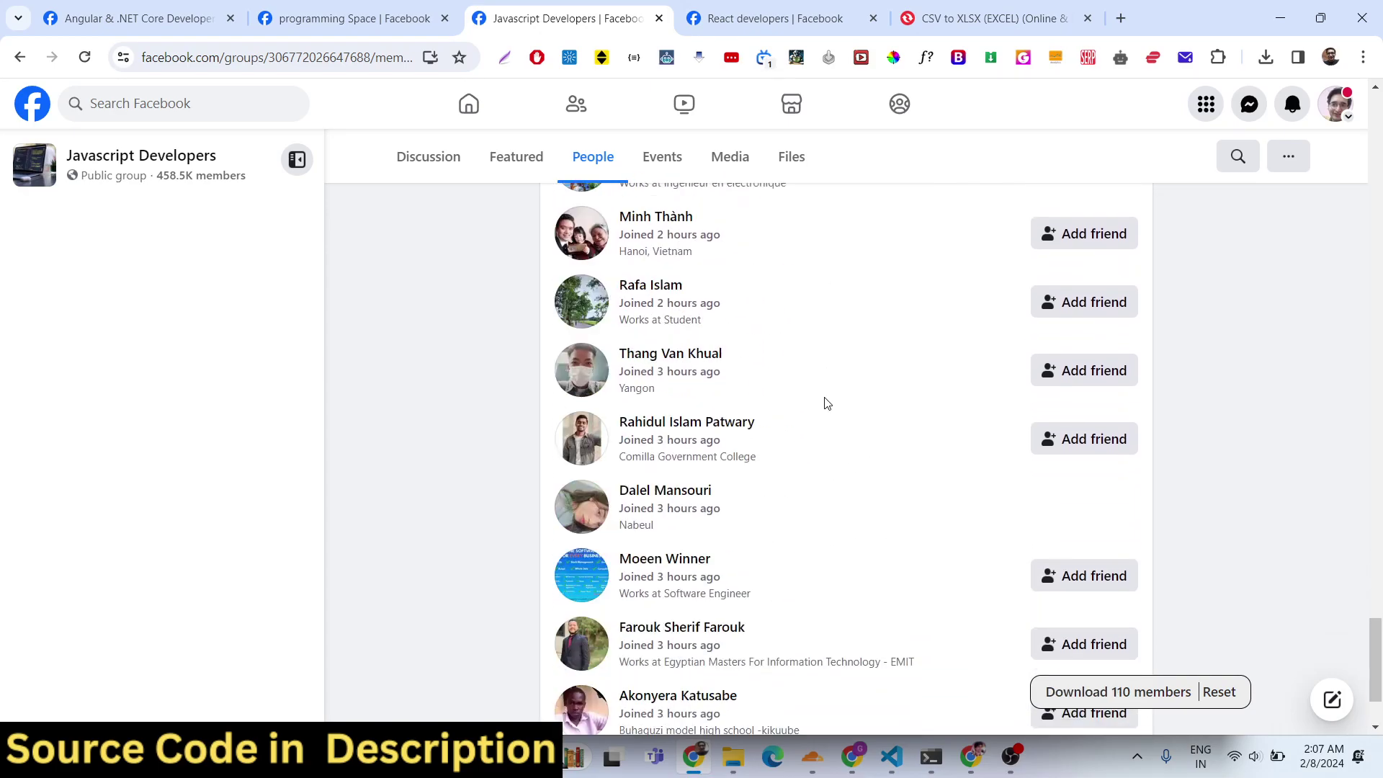
scroll(827, 383, "down", 15)
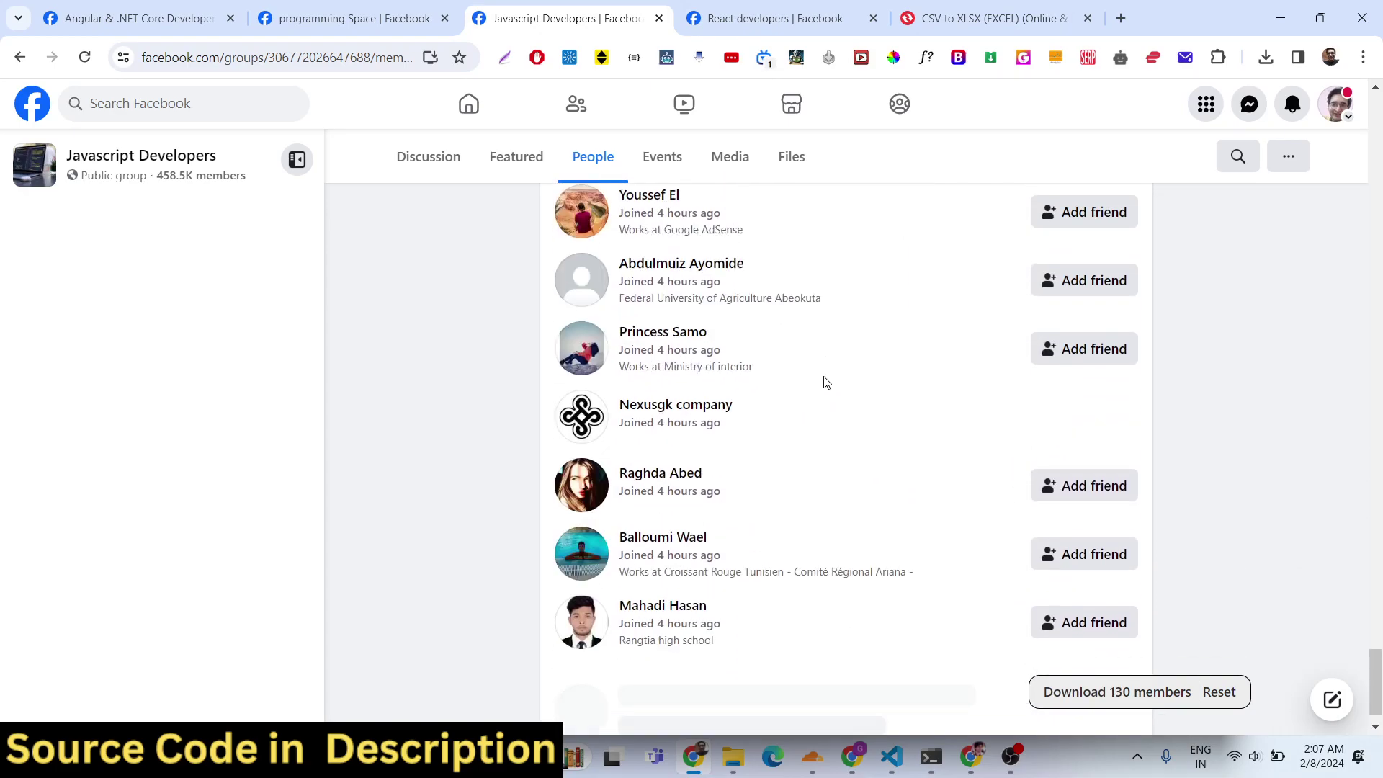
scroll(825, 382, "down", 15)
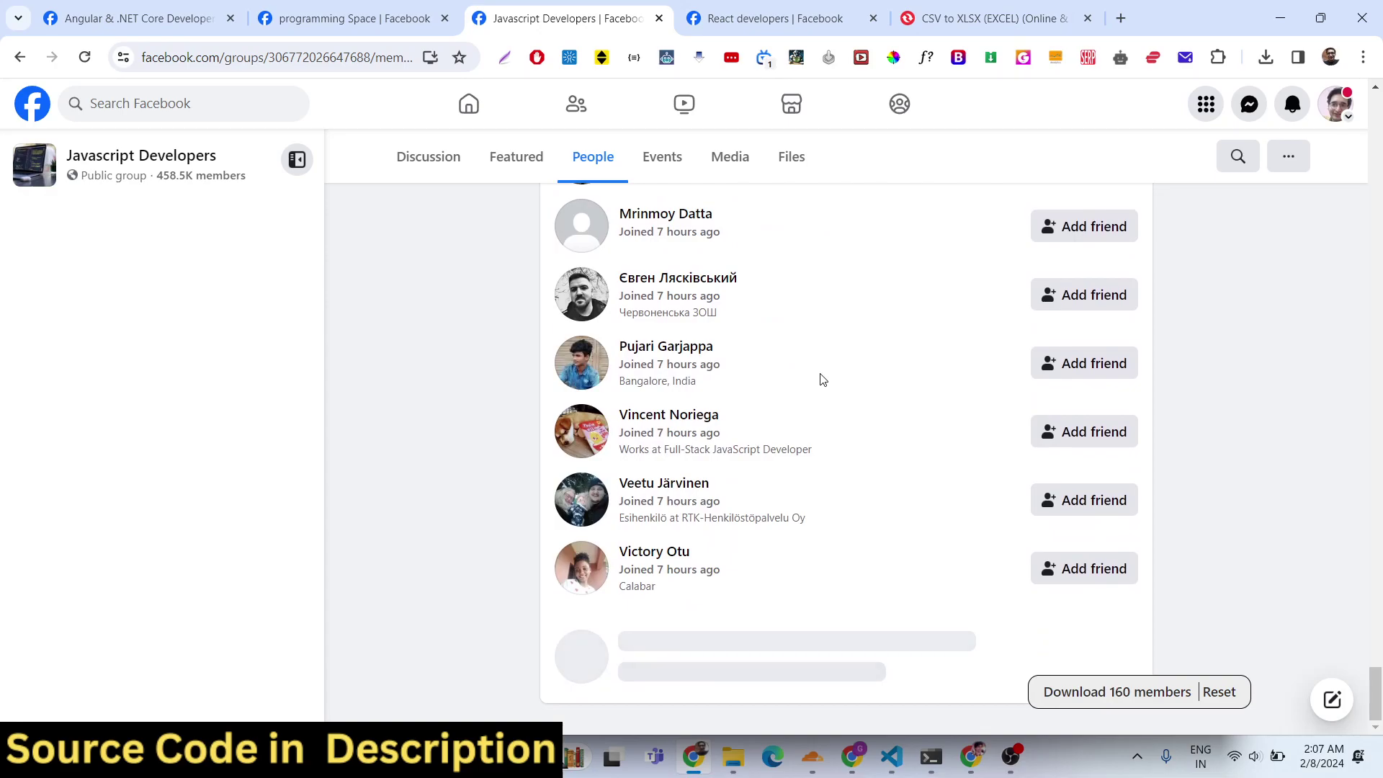
scroll(820, 379, "down", 15)
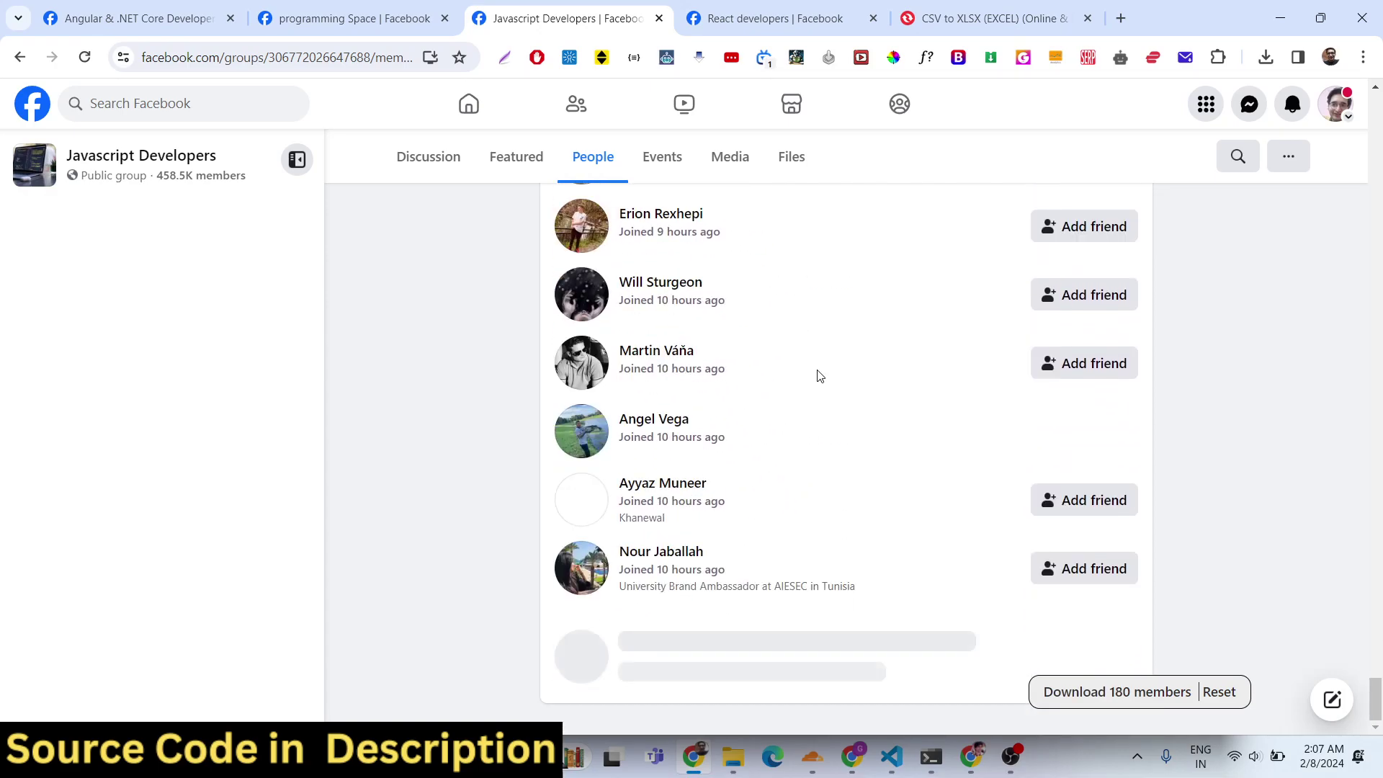
scroll(820, 374, "down", 15)
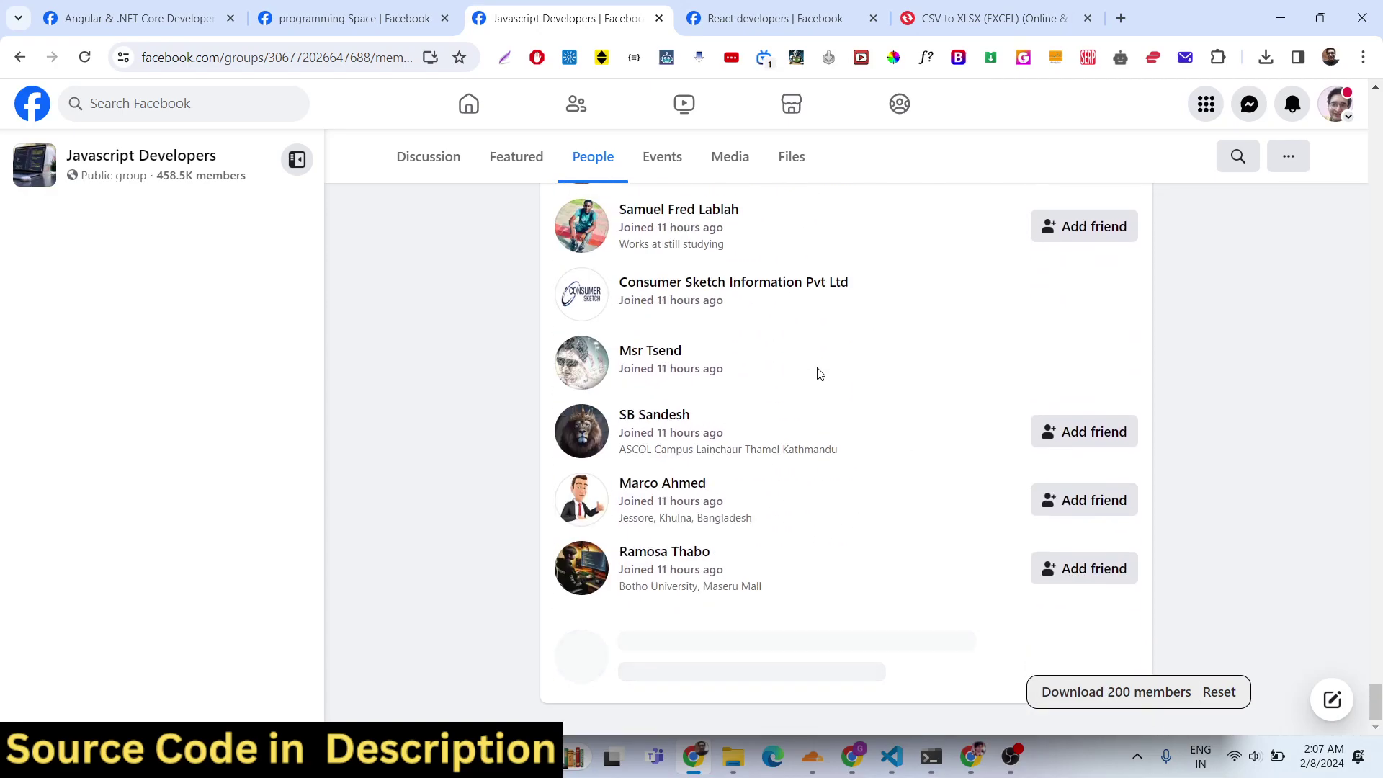
- Continue loading the Javascript Developers member list until the scraper's download count reaches 400 members
scroll(820, 371, "down", 1)
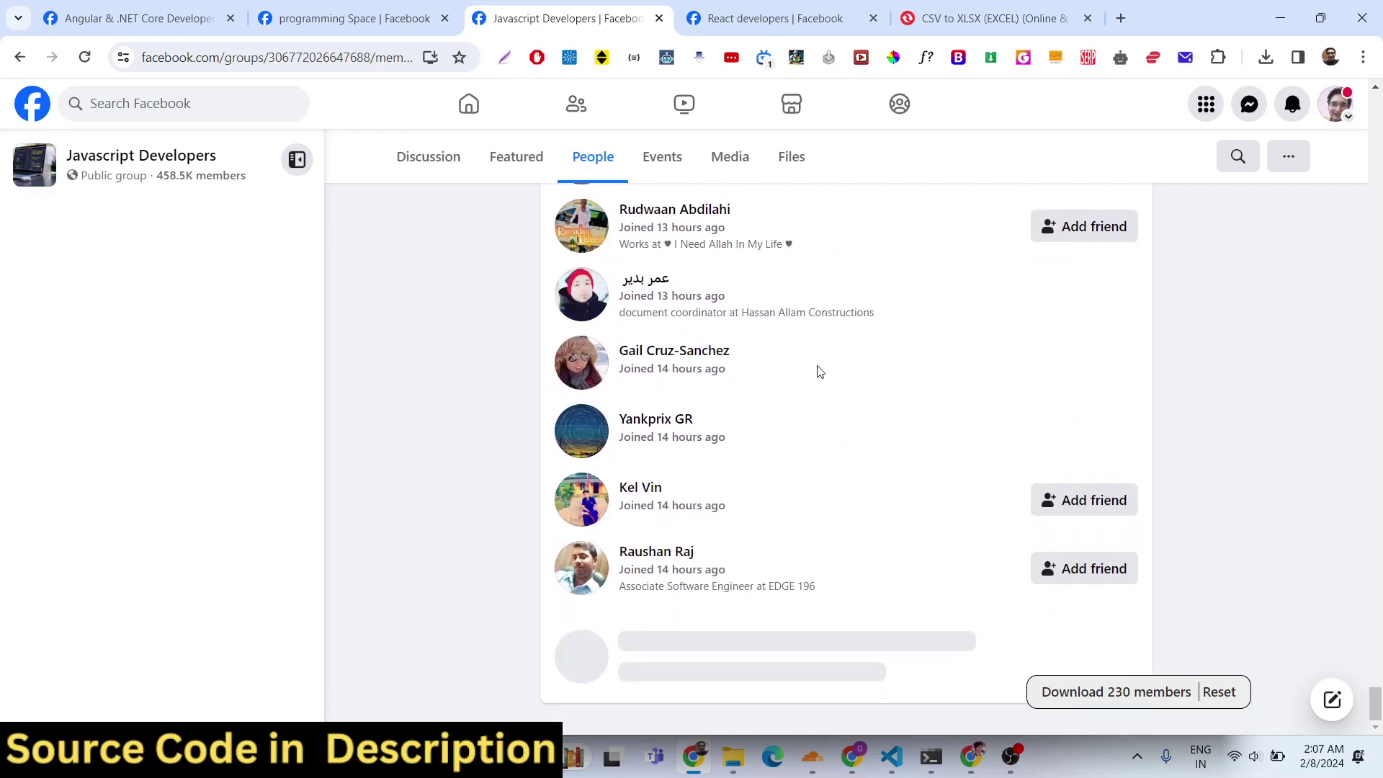
scroll(820, 371, "down", 8)
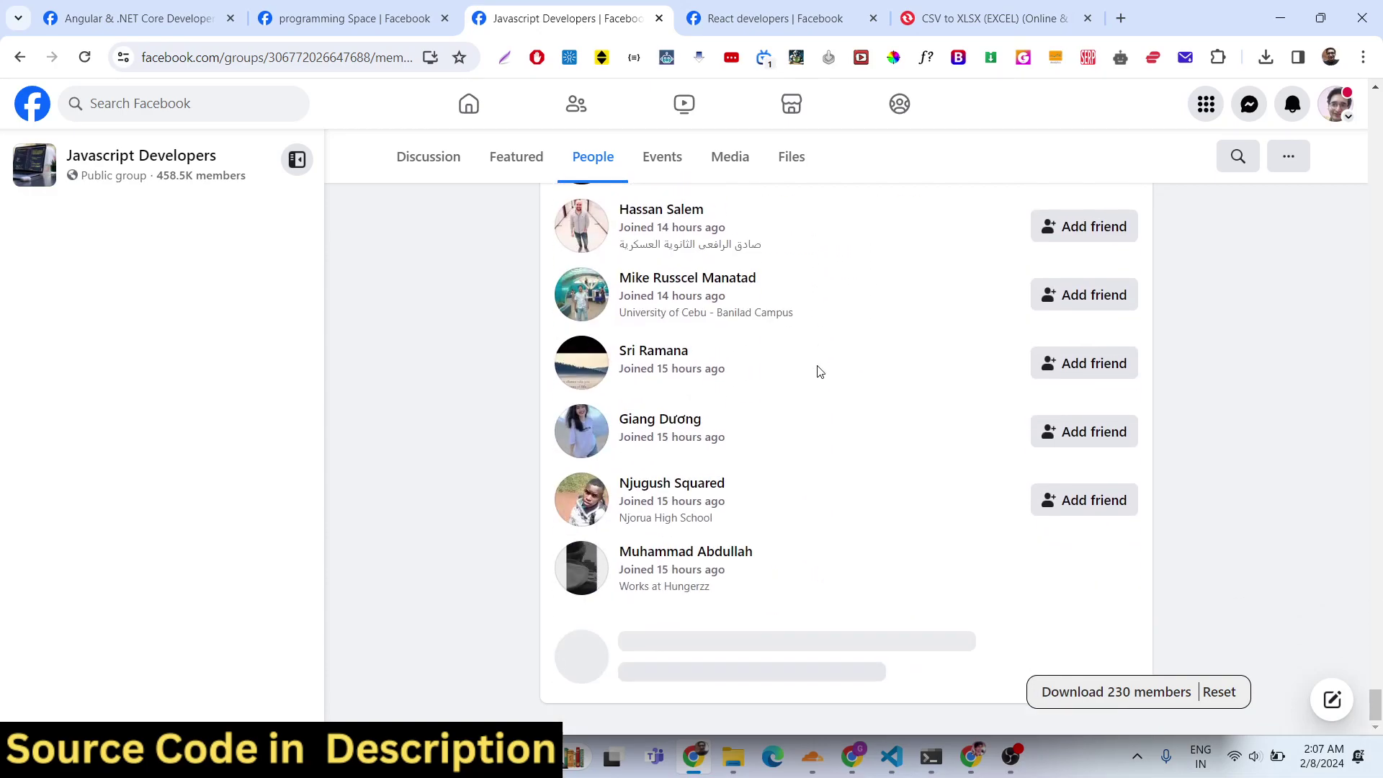
scroll(819, 372, "down", 6)
scroll(819, 371, "down", 15)
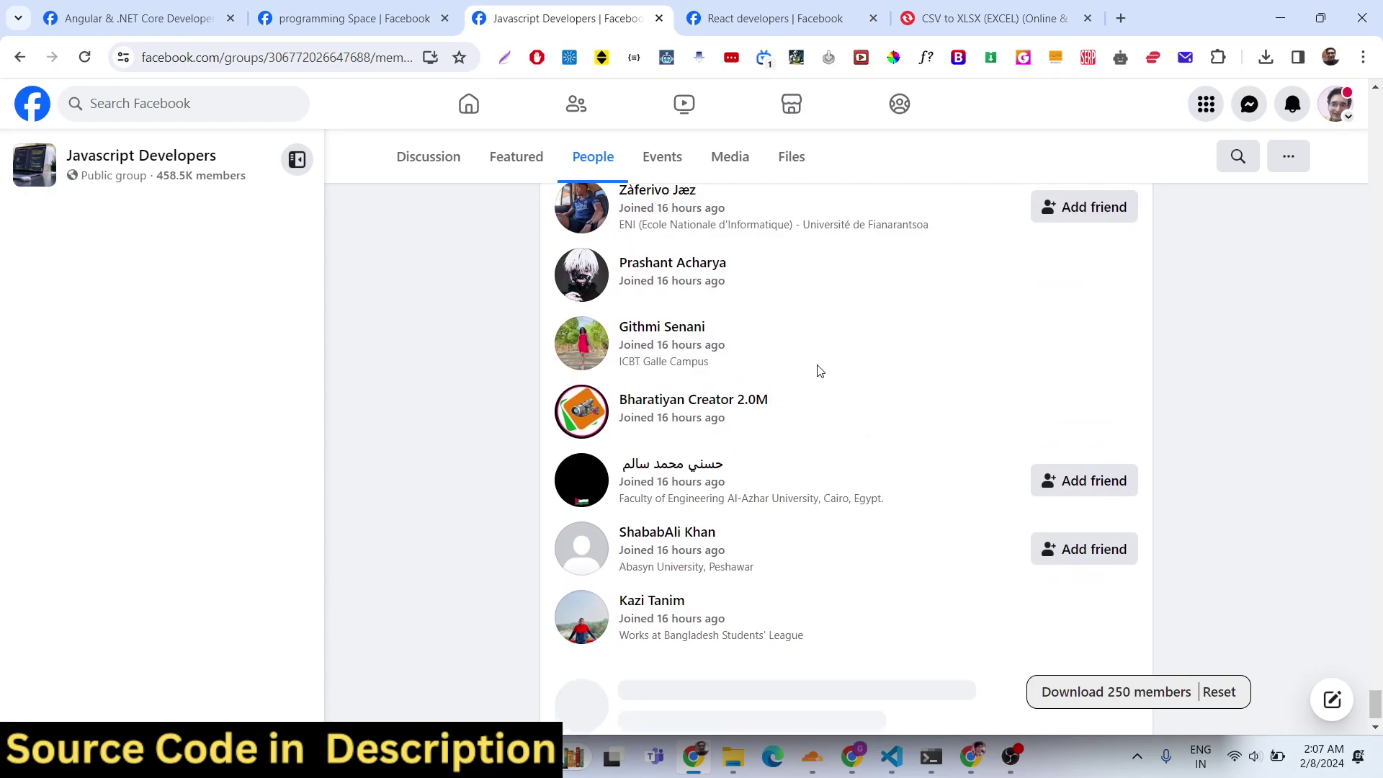
scroll(818, 371, "down", 15)
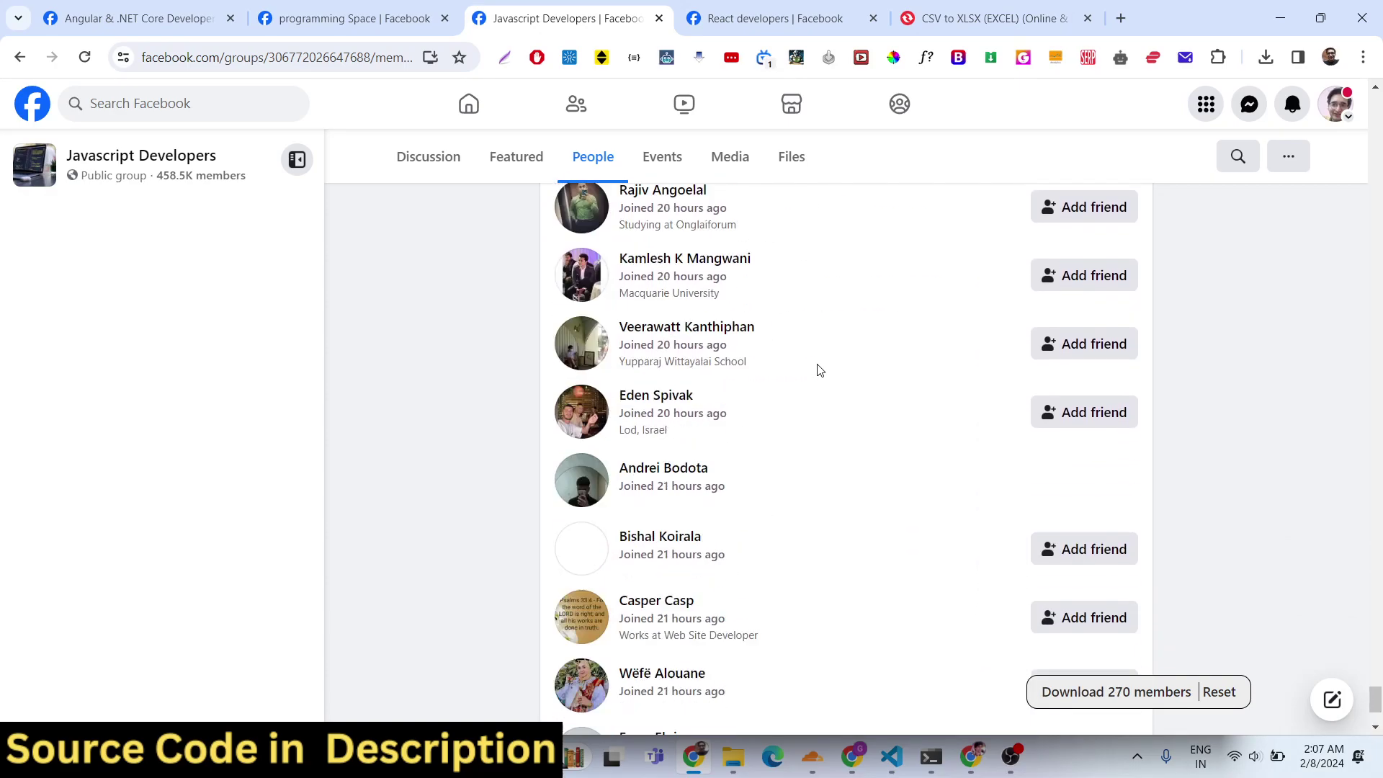
scroll(819, 370, "down", 15)
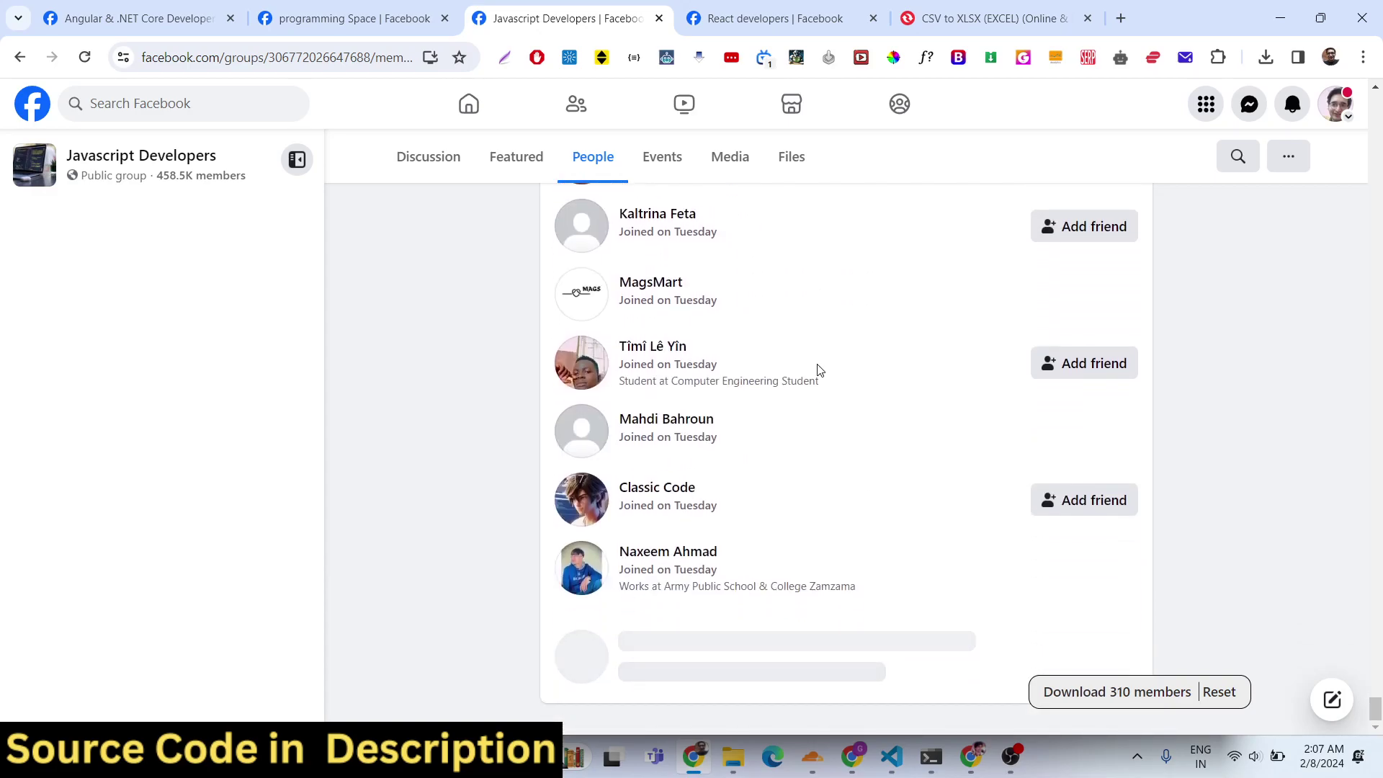
scroll(819, 370, "down", 15)
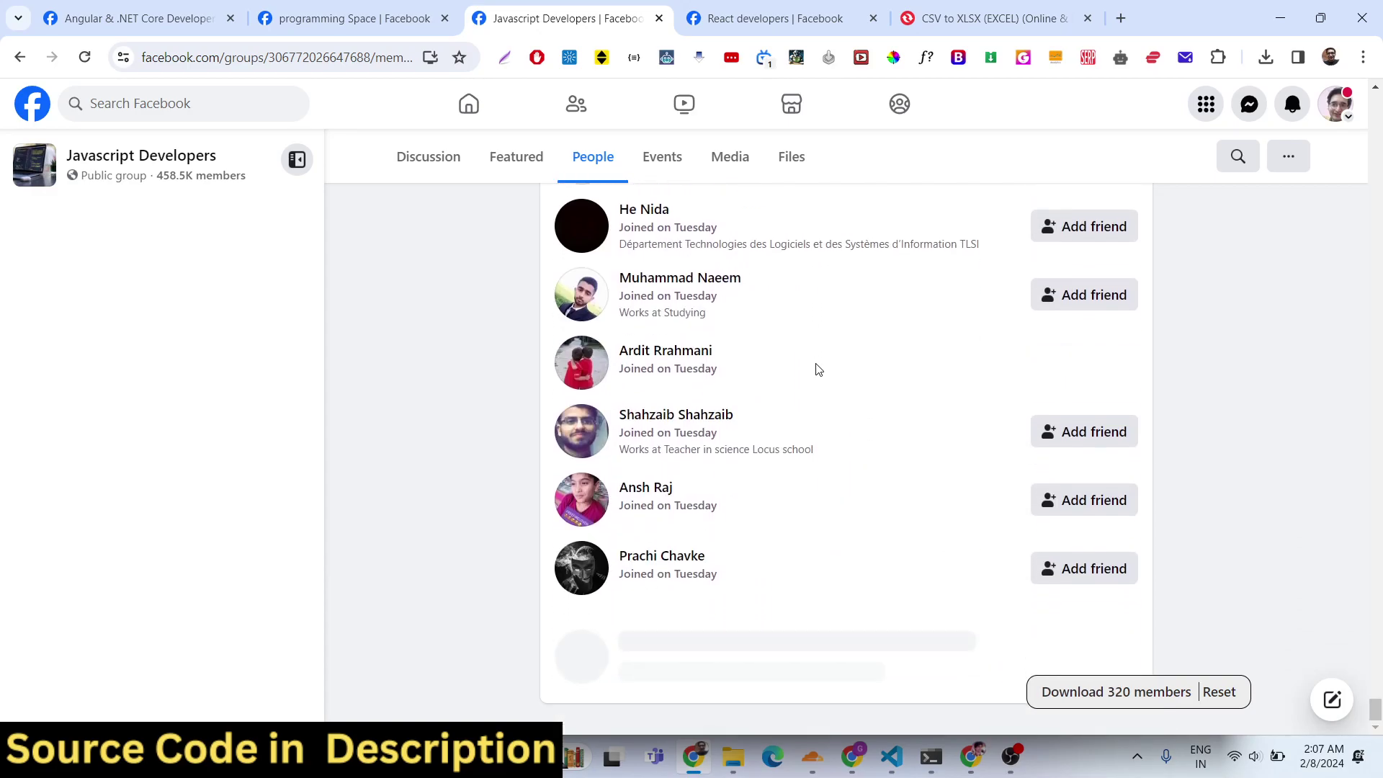
scroll(818, 370, "down", 15)
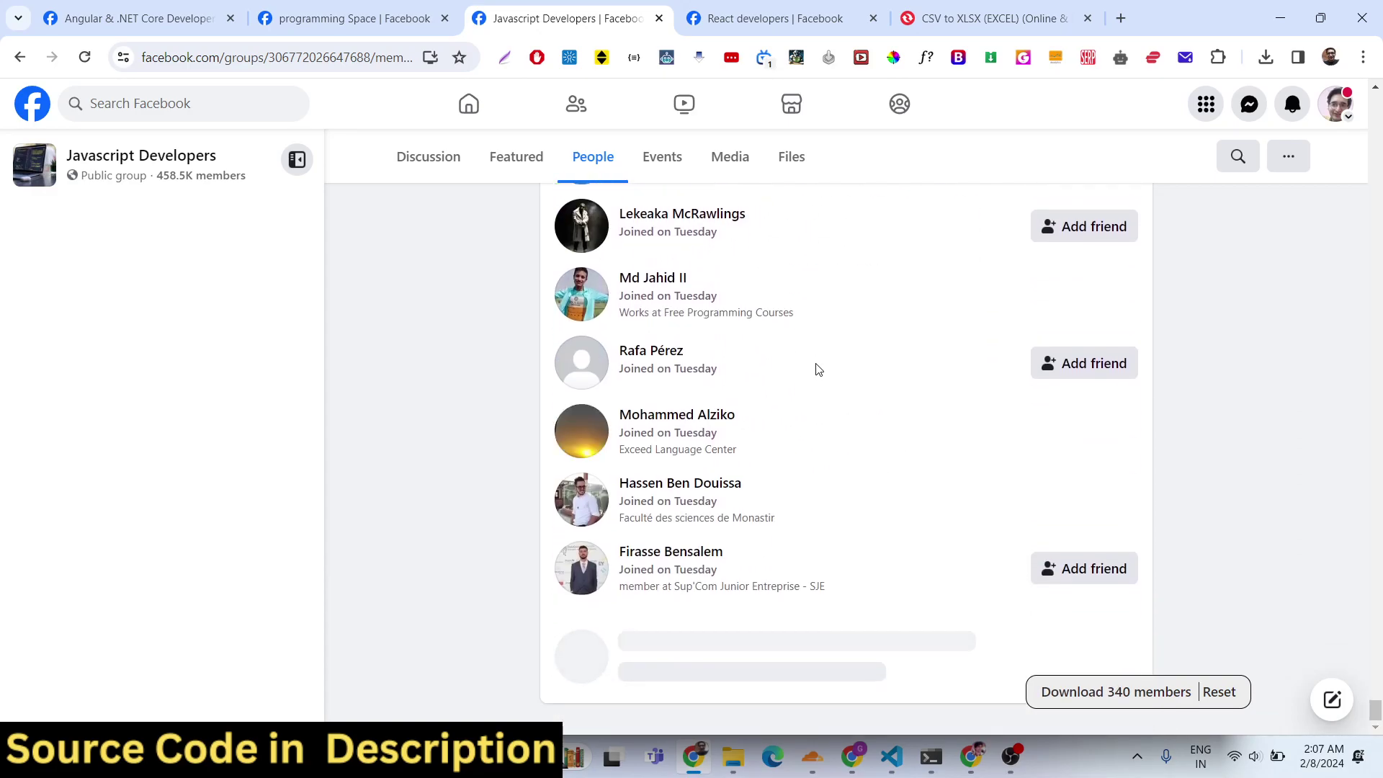
scroll(819, 370, "down", 8)
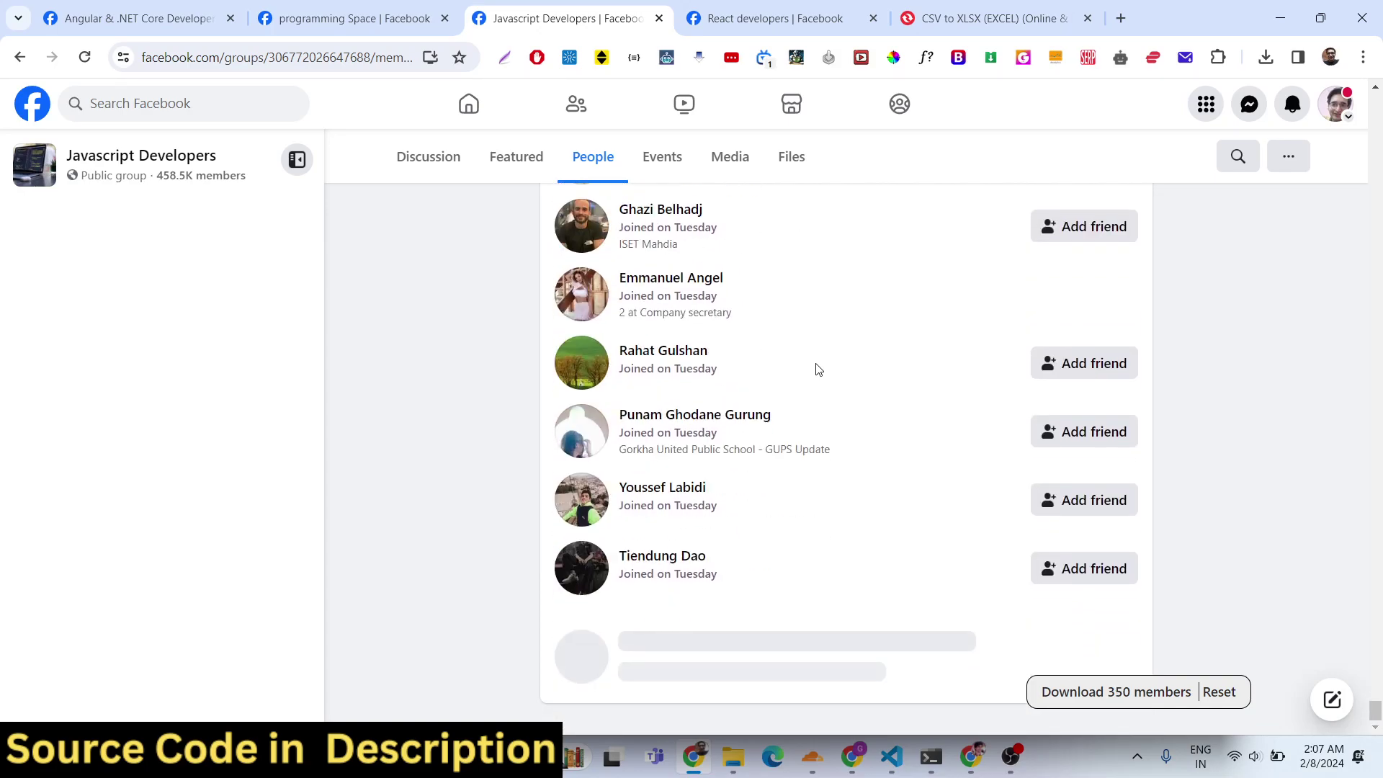
scroll(818, 371, "down", 10)
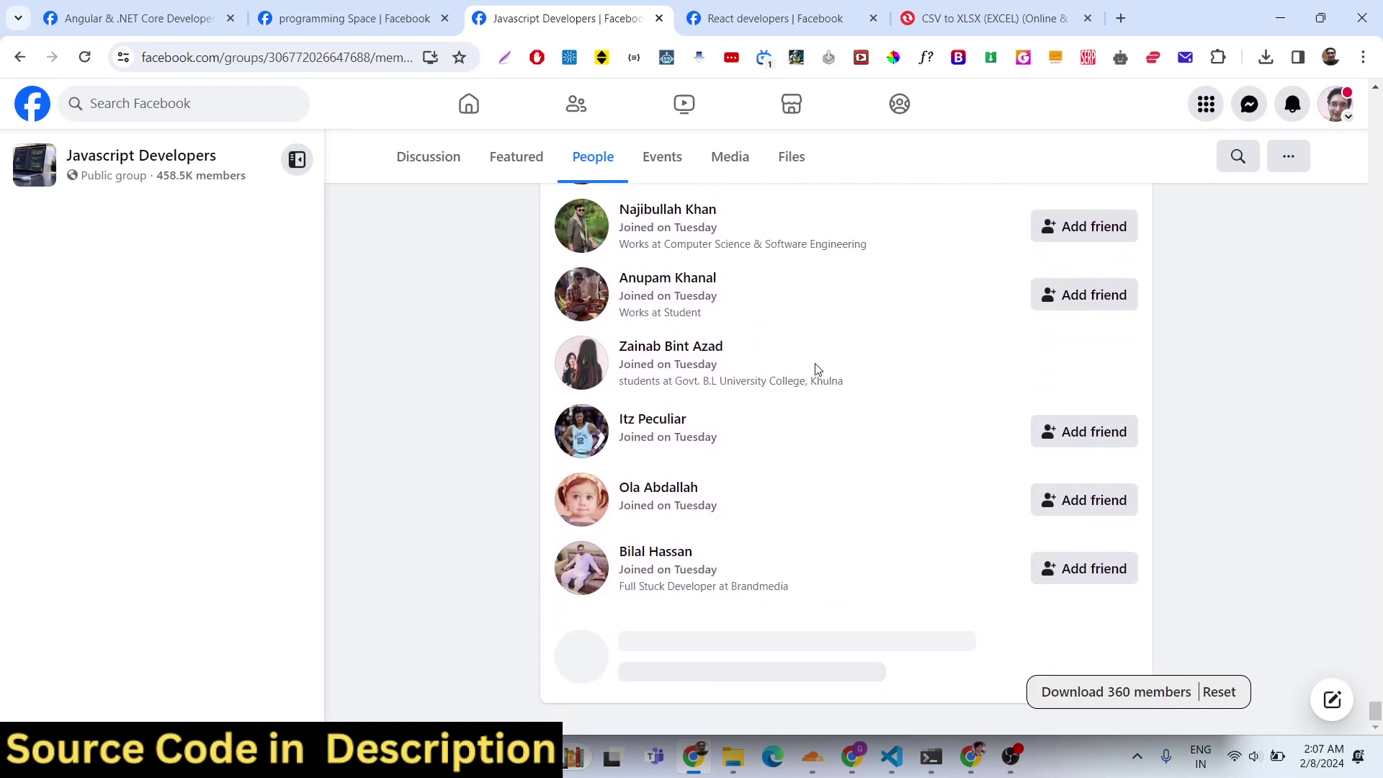
scroll(818, 370, "down", 10)
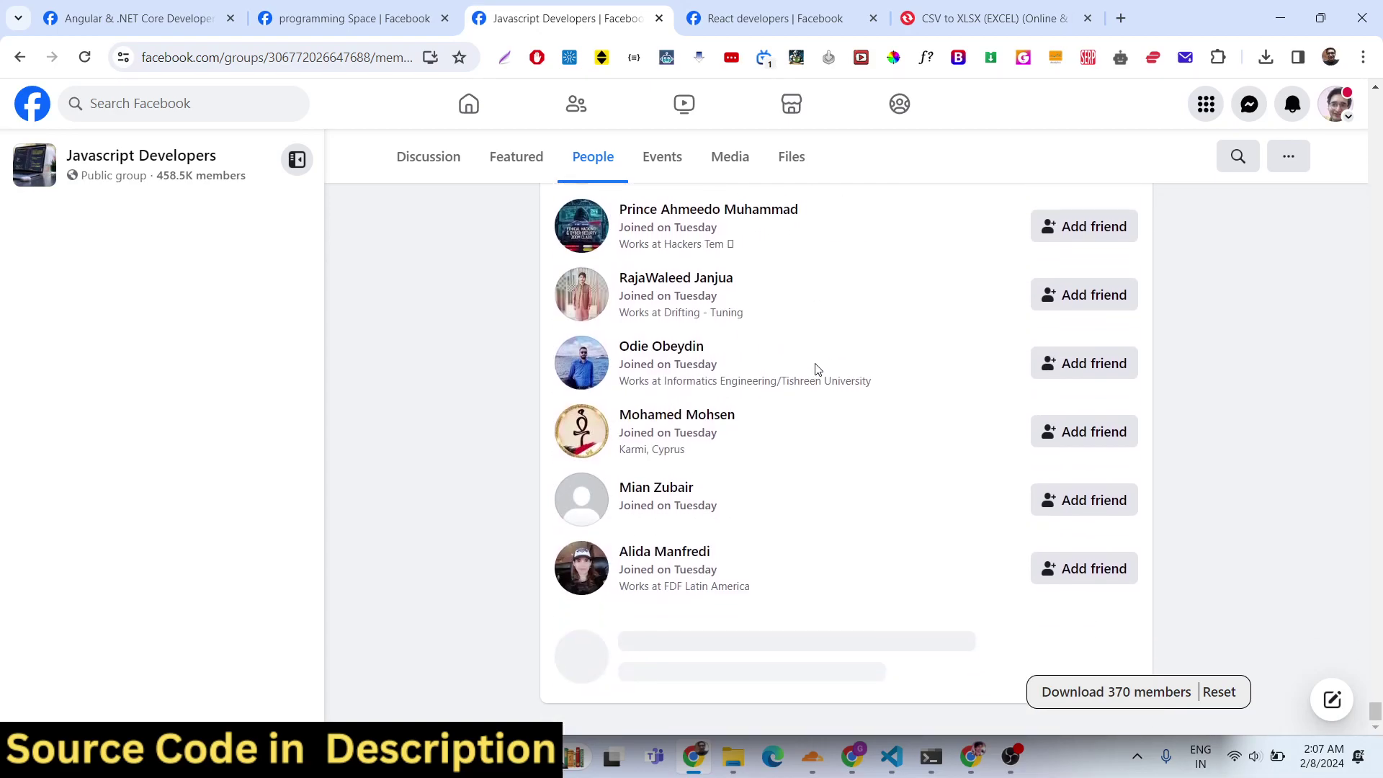
scroll(818, 370, "down", 10)
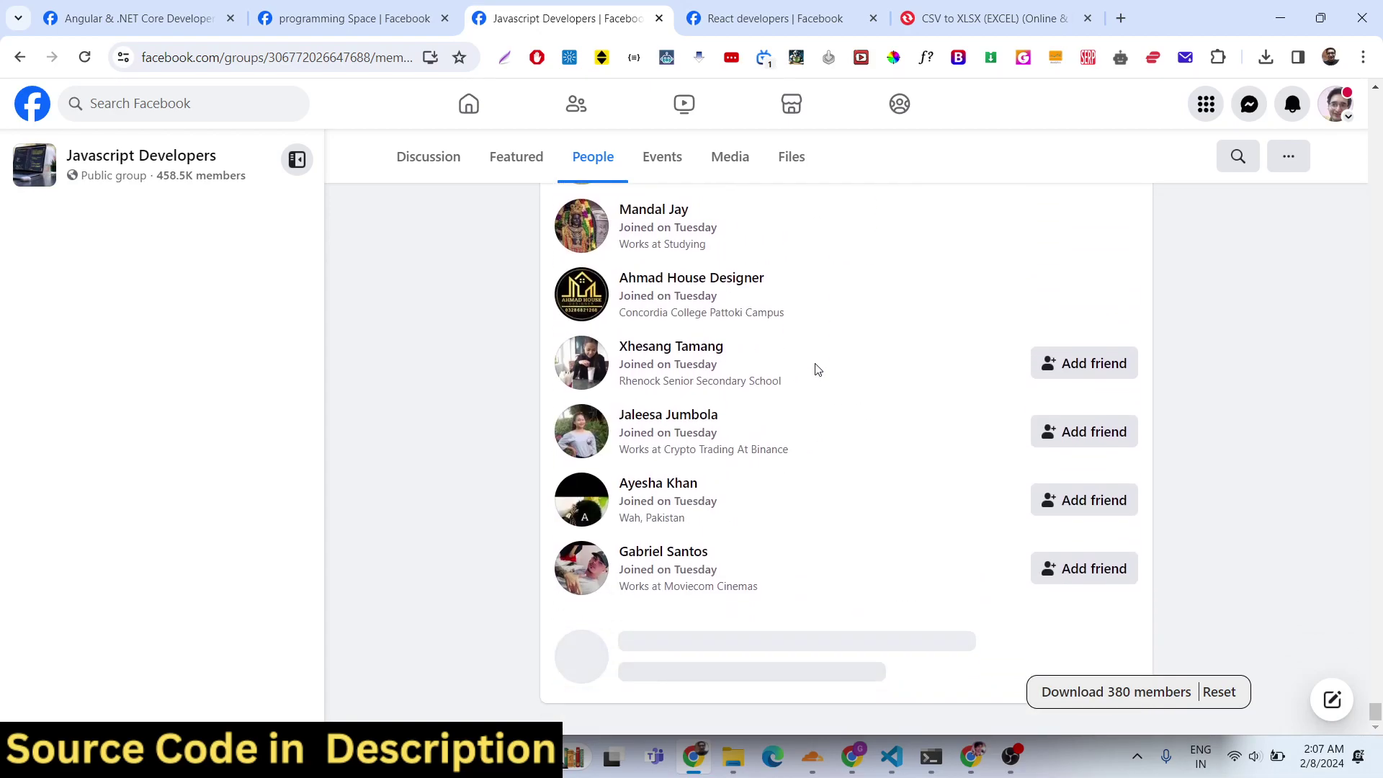
scroll(818, 370, "down", 10)
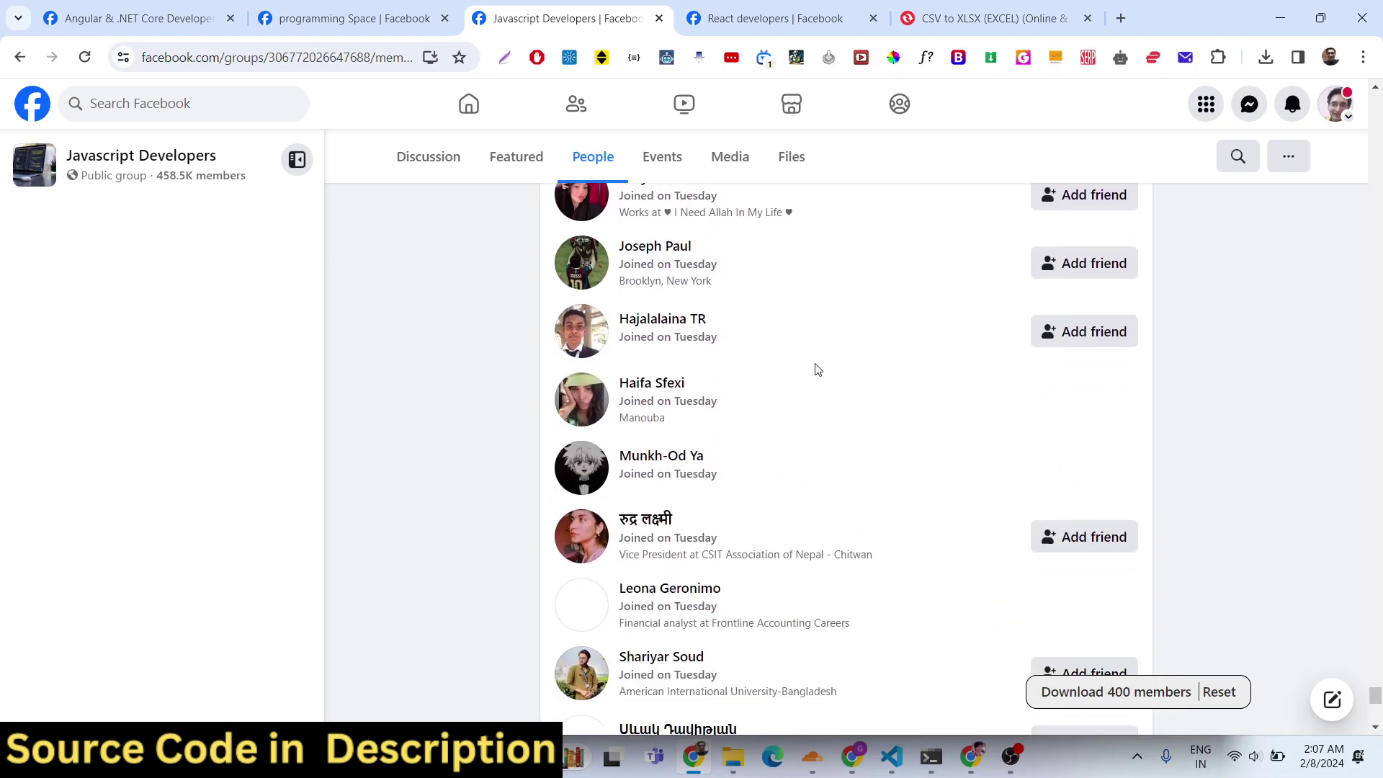
scroll(819, 371, "down", 10)
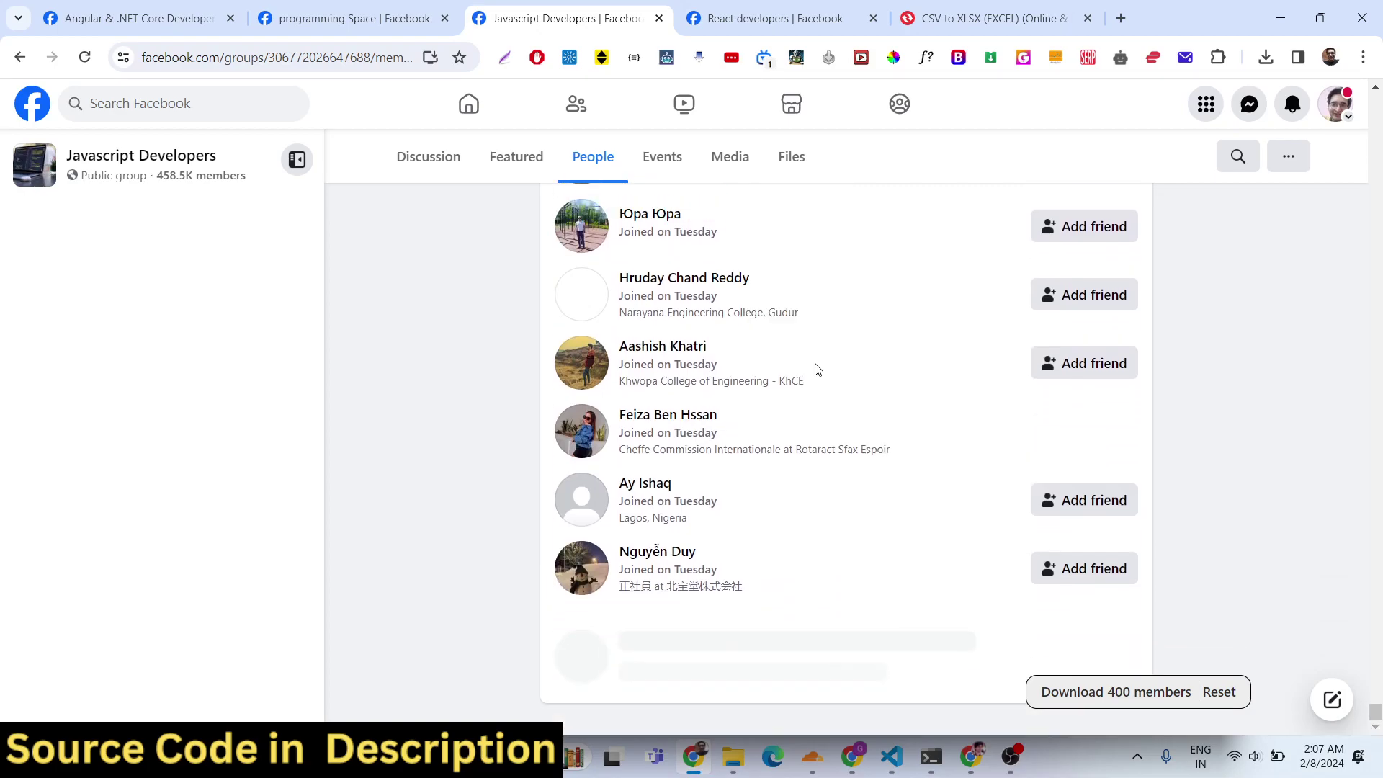
- Download the collected members as CSV and open the exported file in VS Code with the side bar hidden
left_click(1098, 695)
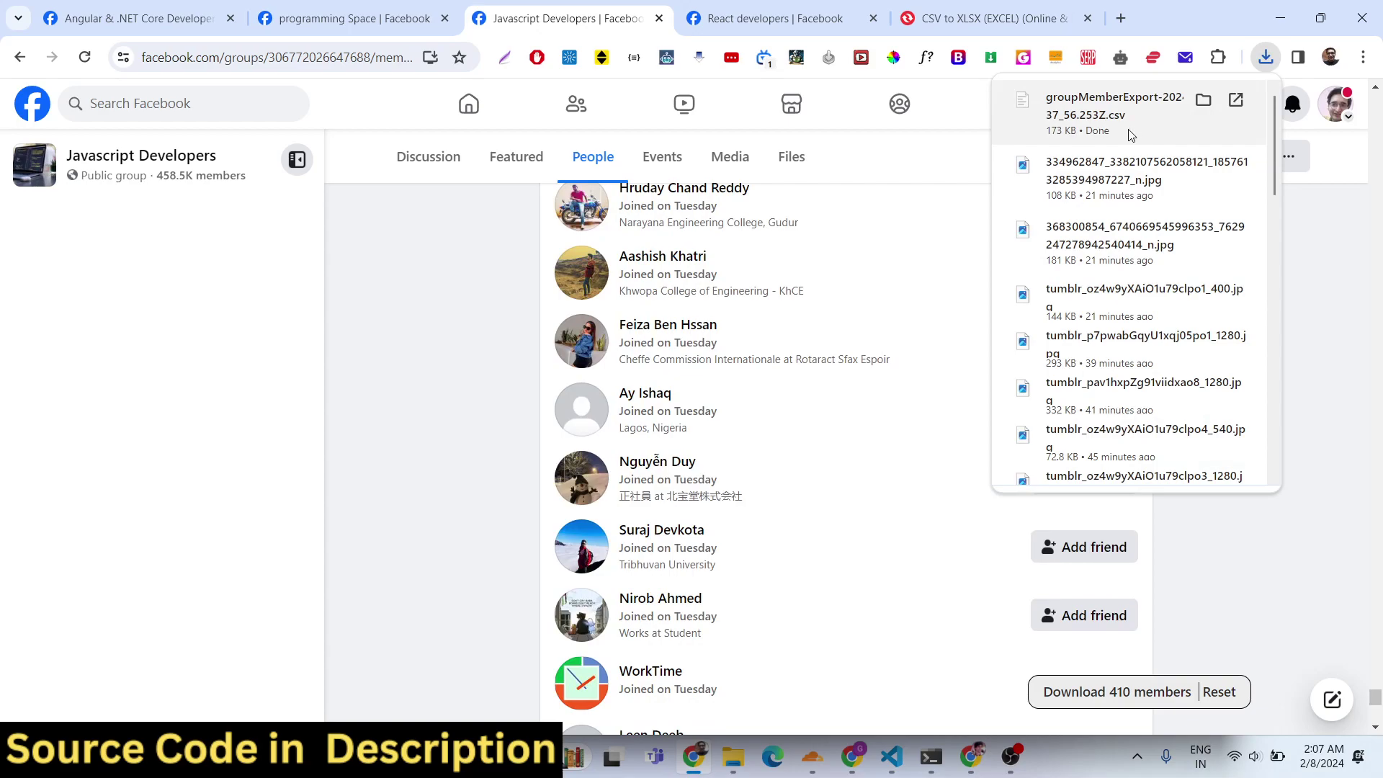
left_click(1088, 123)
scroll(721, 389, "down", 3)
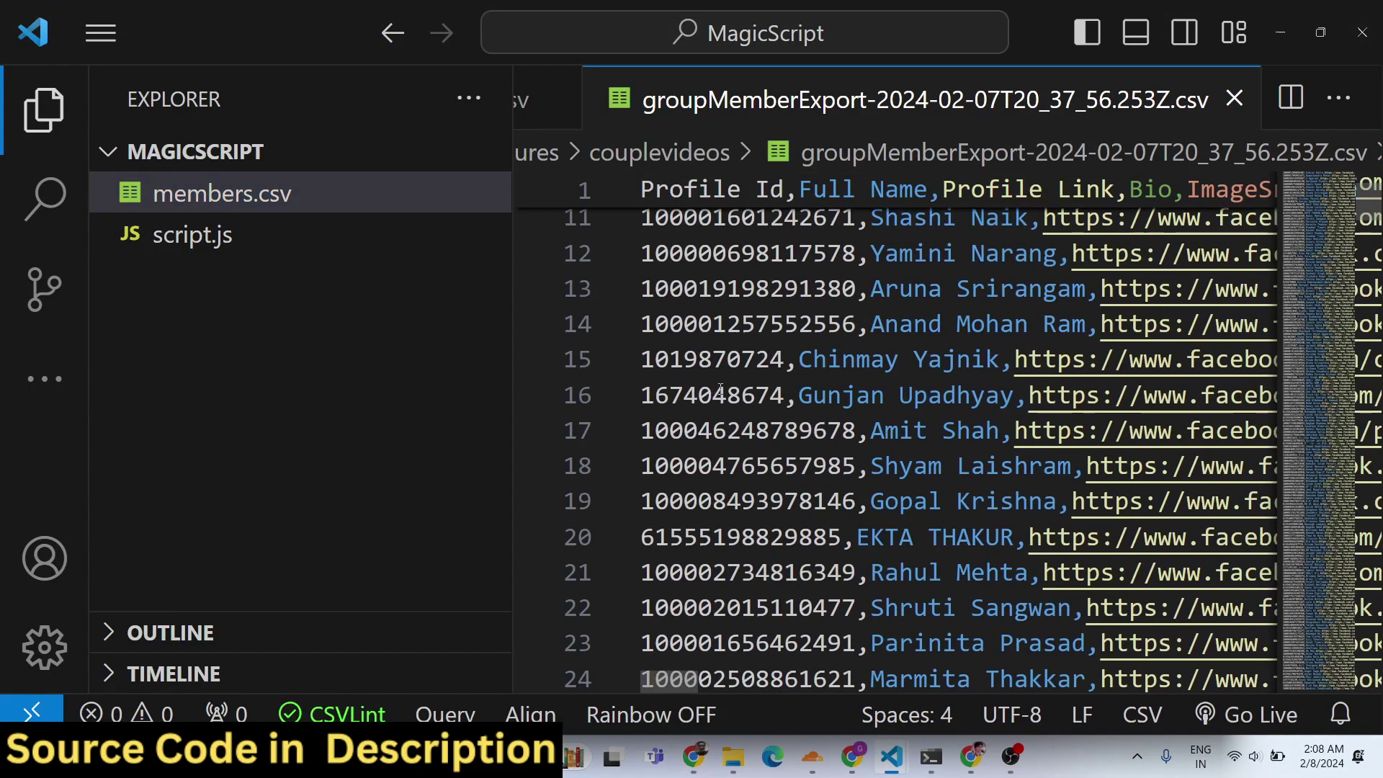
scroll(720, 389, "down", 15)
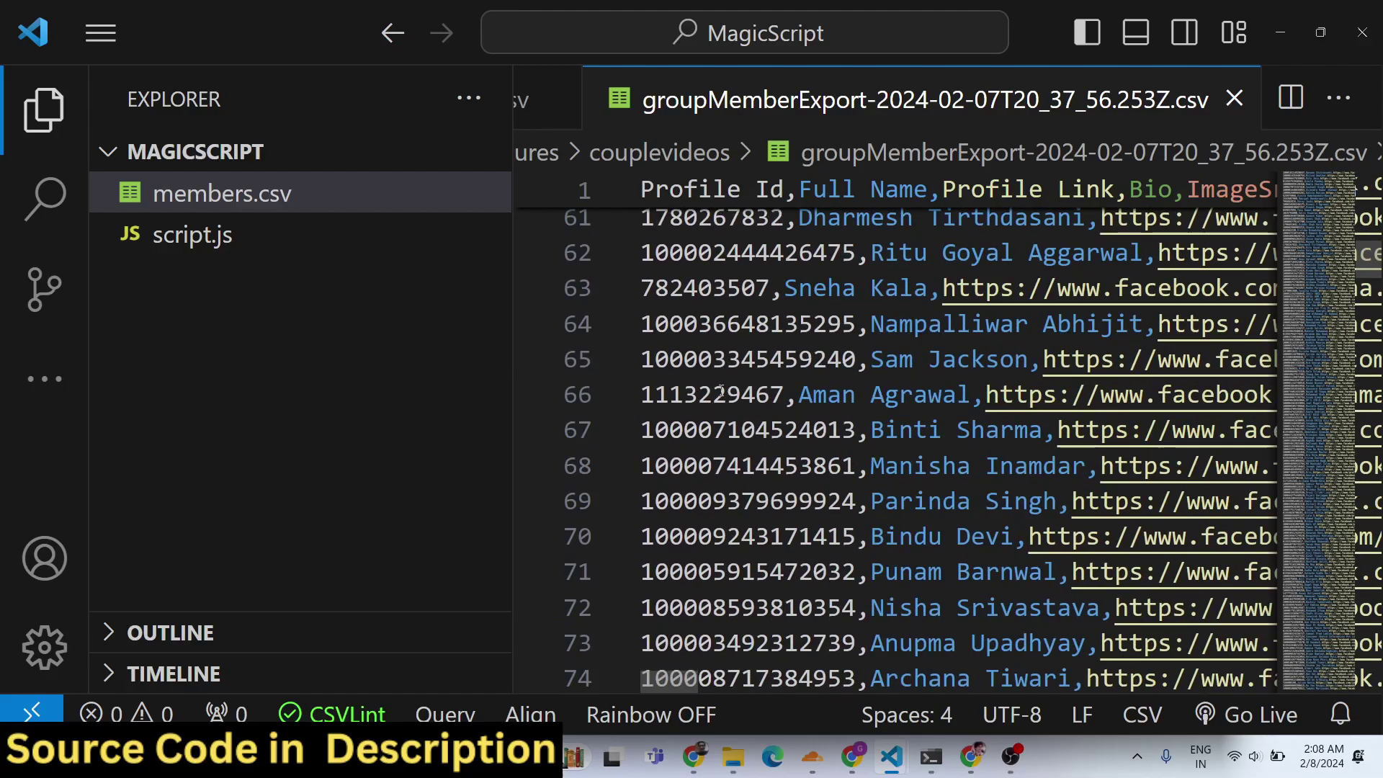
key("ctrl+b")
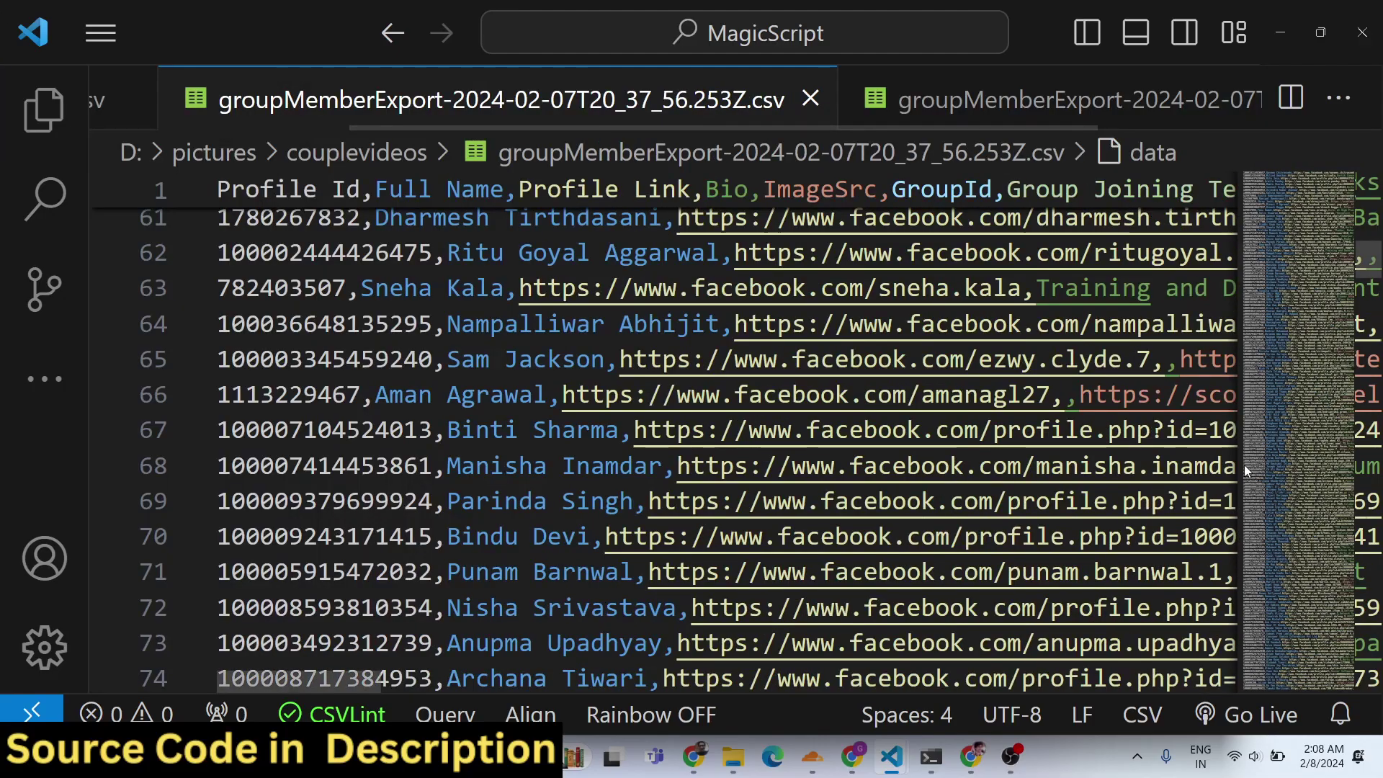
- Examine the exported CSV's column headers from Full Name and Profile Link through Profile Type
scroll(369, 279, "up", 18)
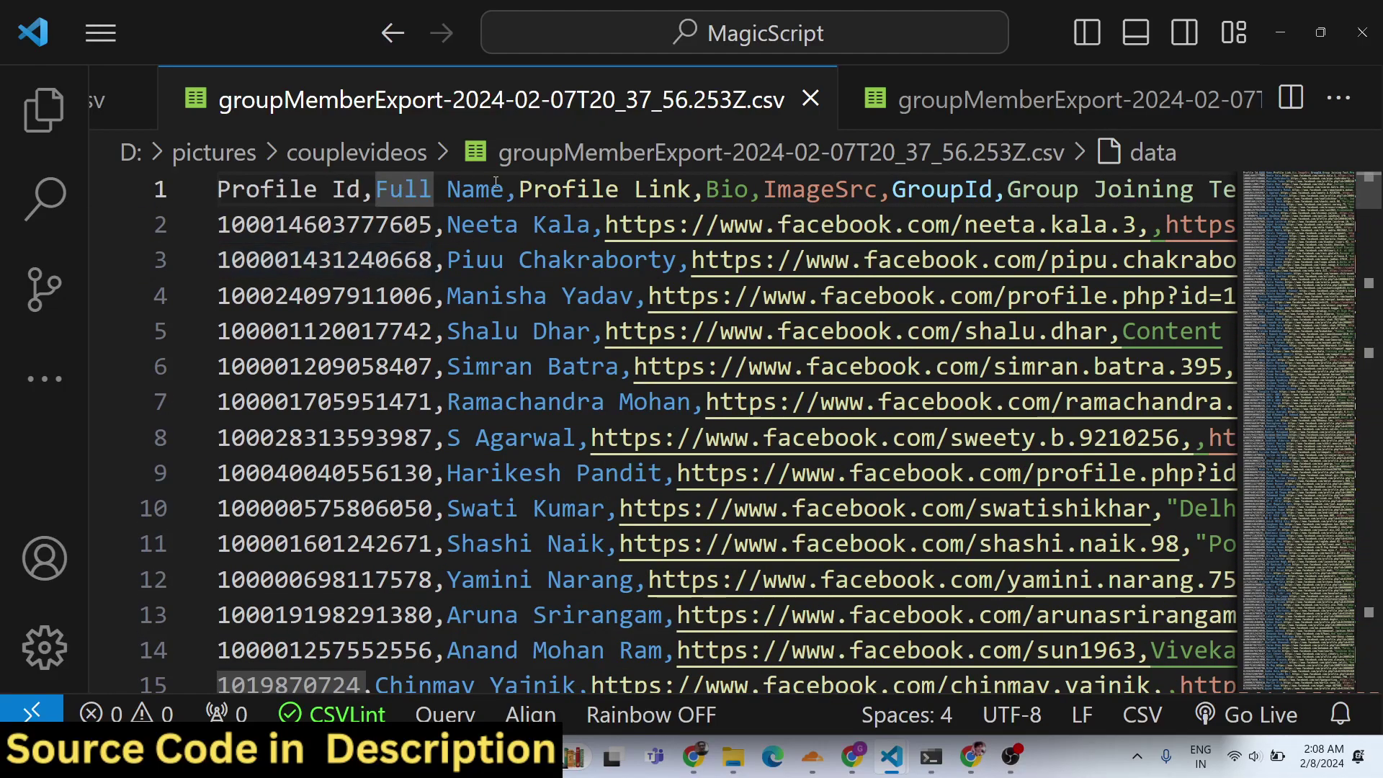
left_click_drag(533, 189, 736, 189)
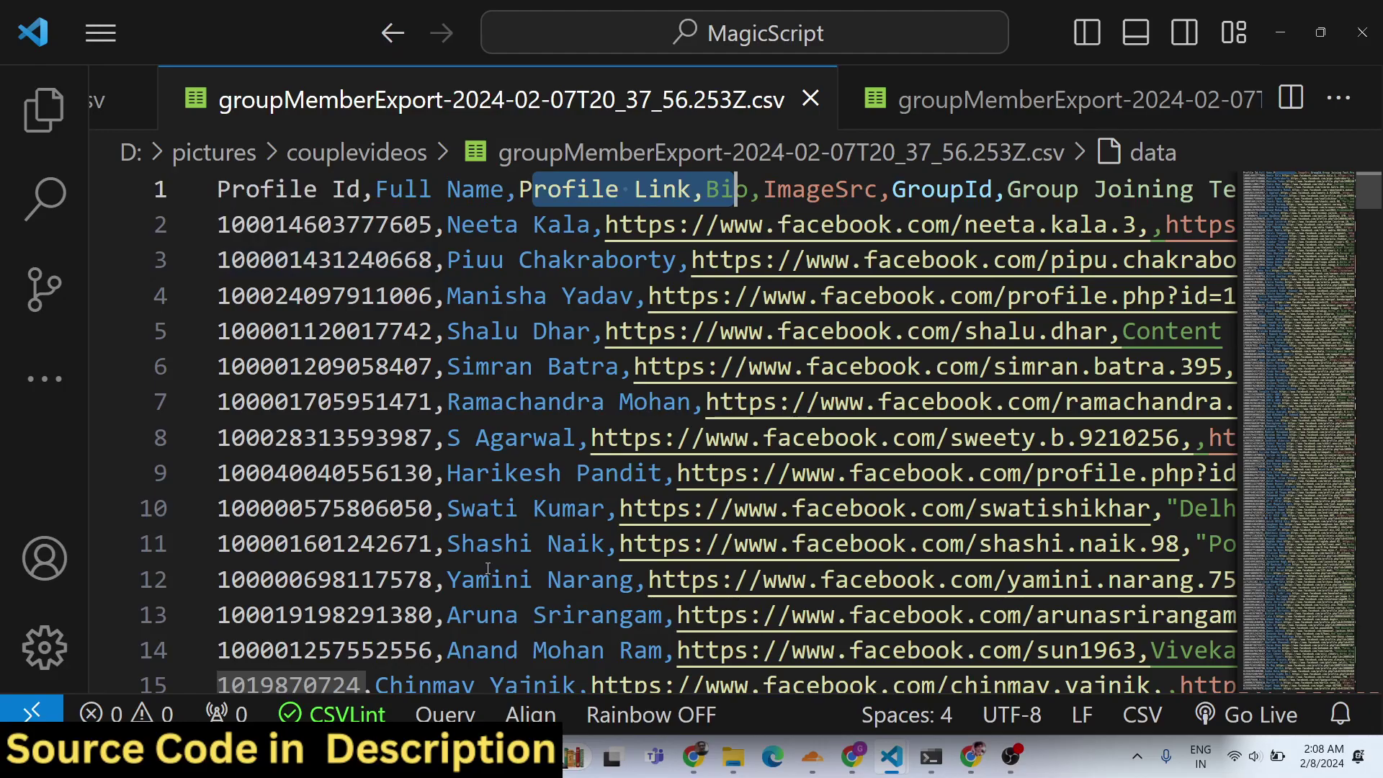
left_click_drag(360, 681, 404, 677)
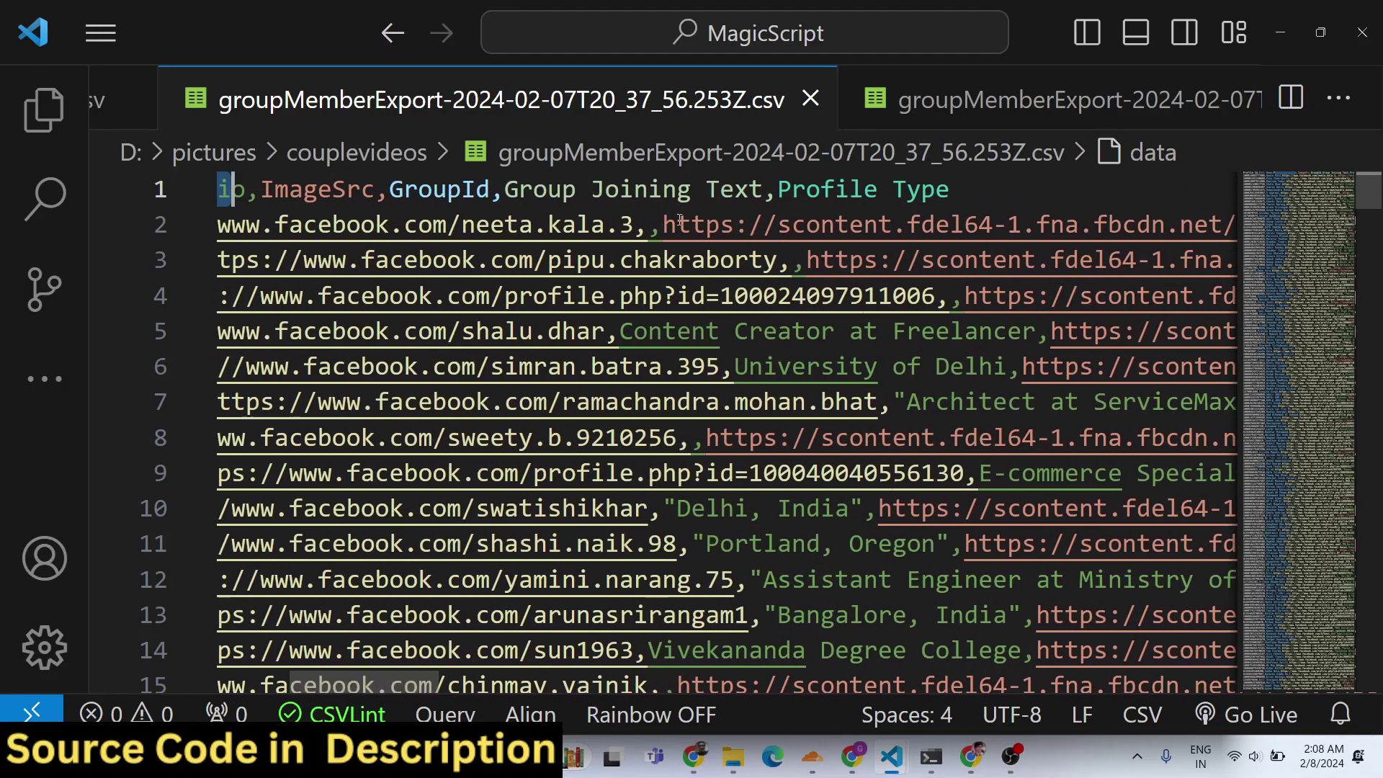
- Copy the first member's ImageSrc link from the CSV and open it in a new Chrome tab
left_click_drag(666, 224, 833, 216)
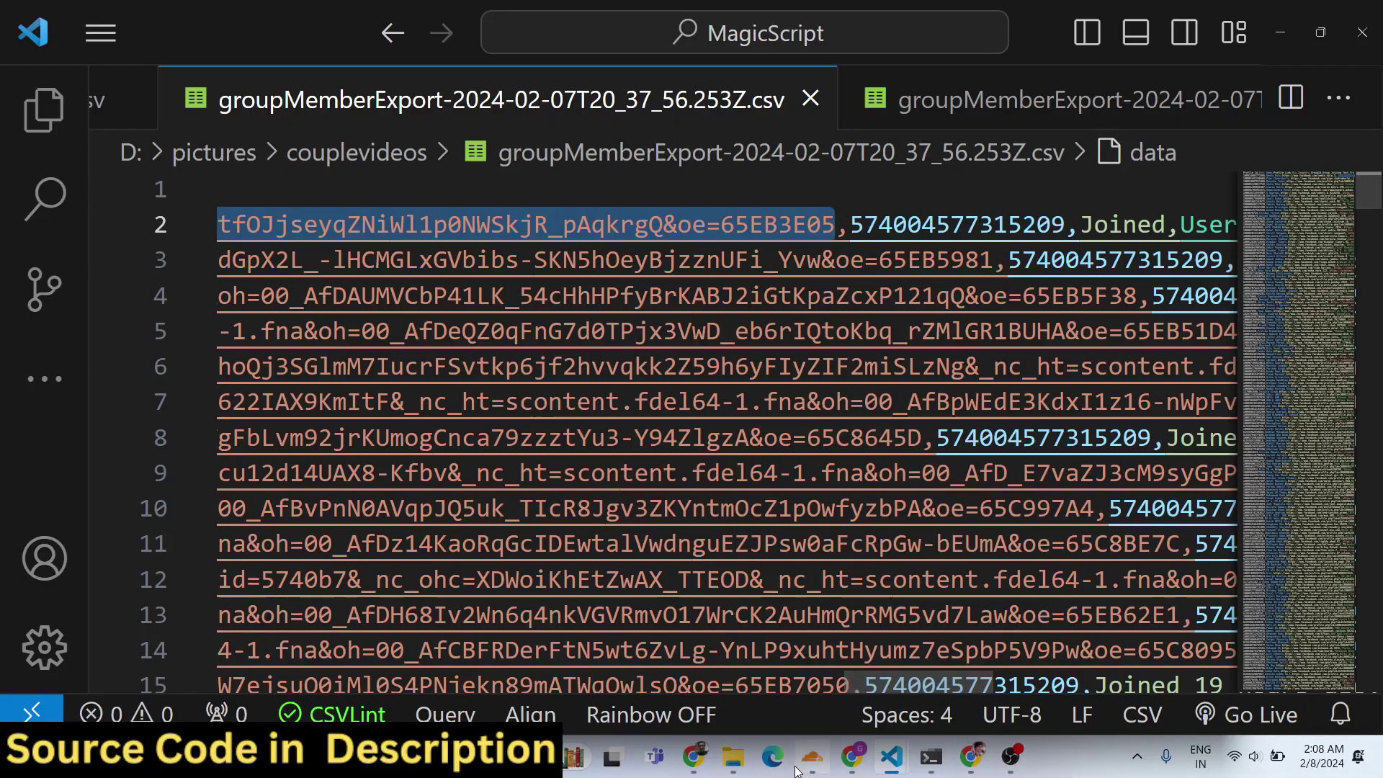
key("alt+Tab")
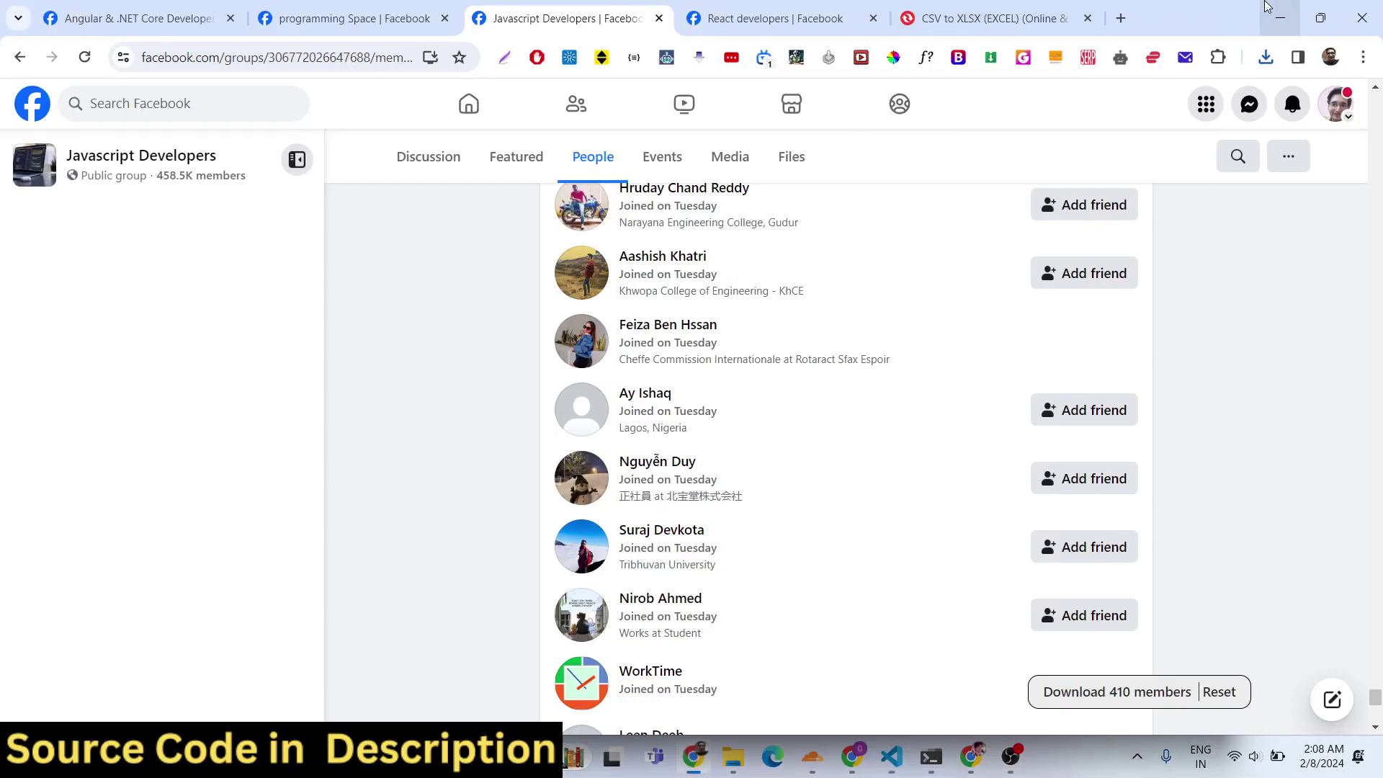
left_click(1120, 18)
key("ctrl+v")
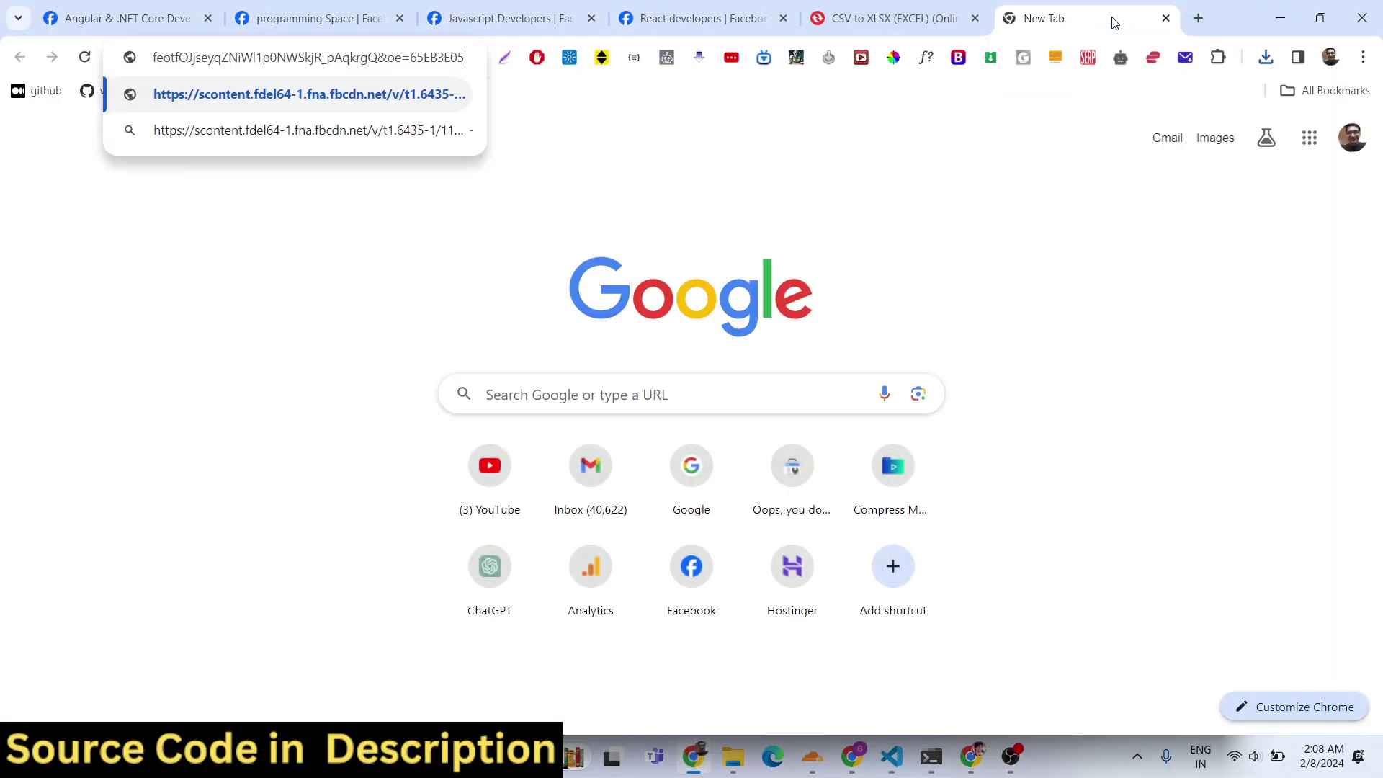
key("Return")
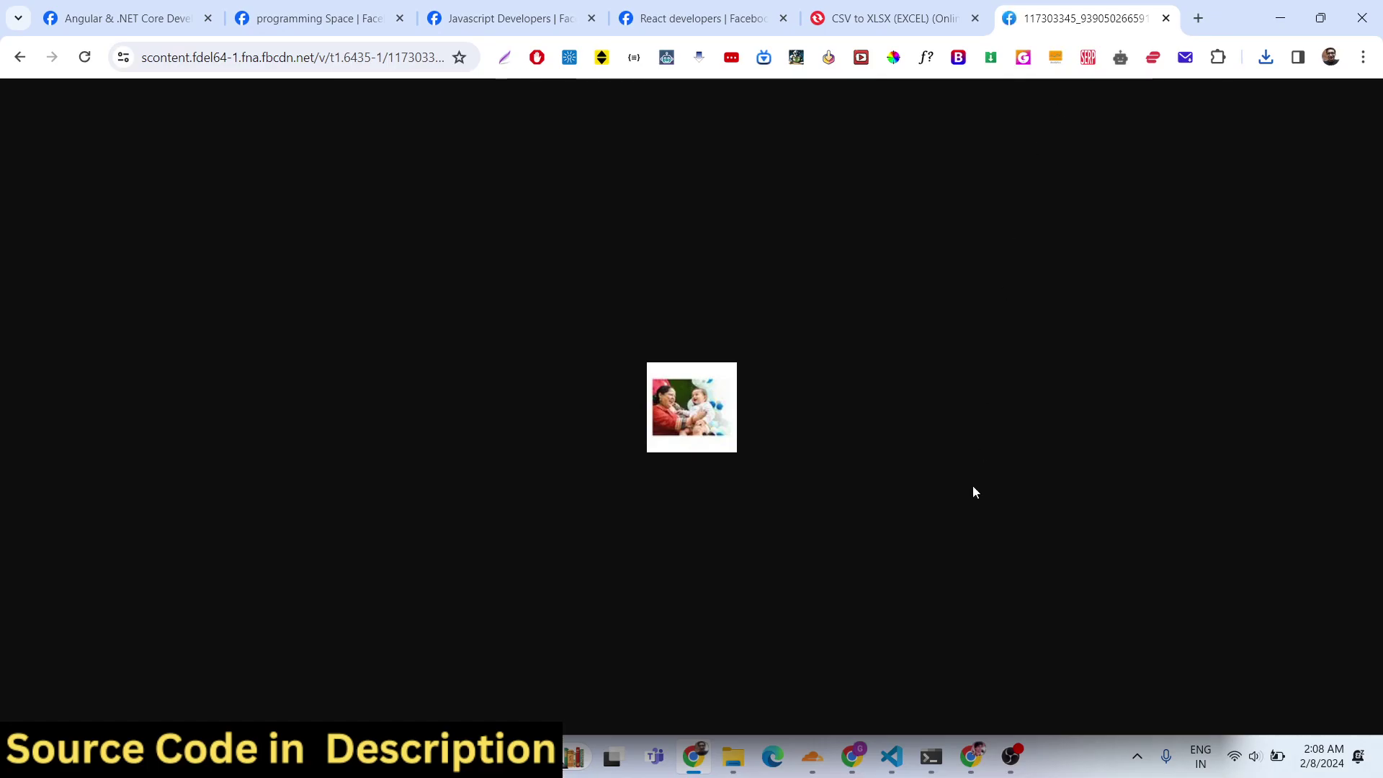
- Return to the exported CSV in VS Code and review the member names and profile links down the rows
mouse_move(897, 757)
left_click(1282, 656)
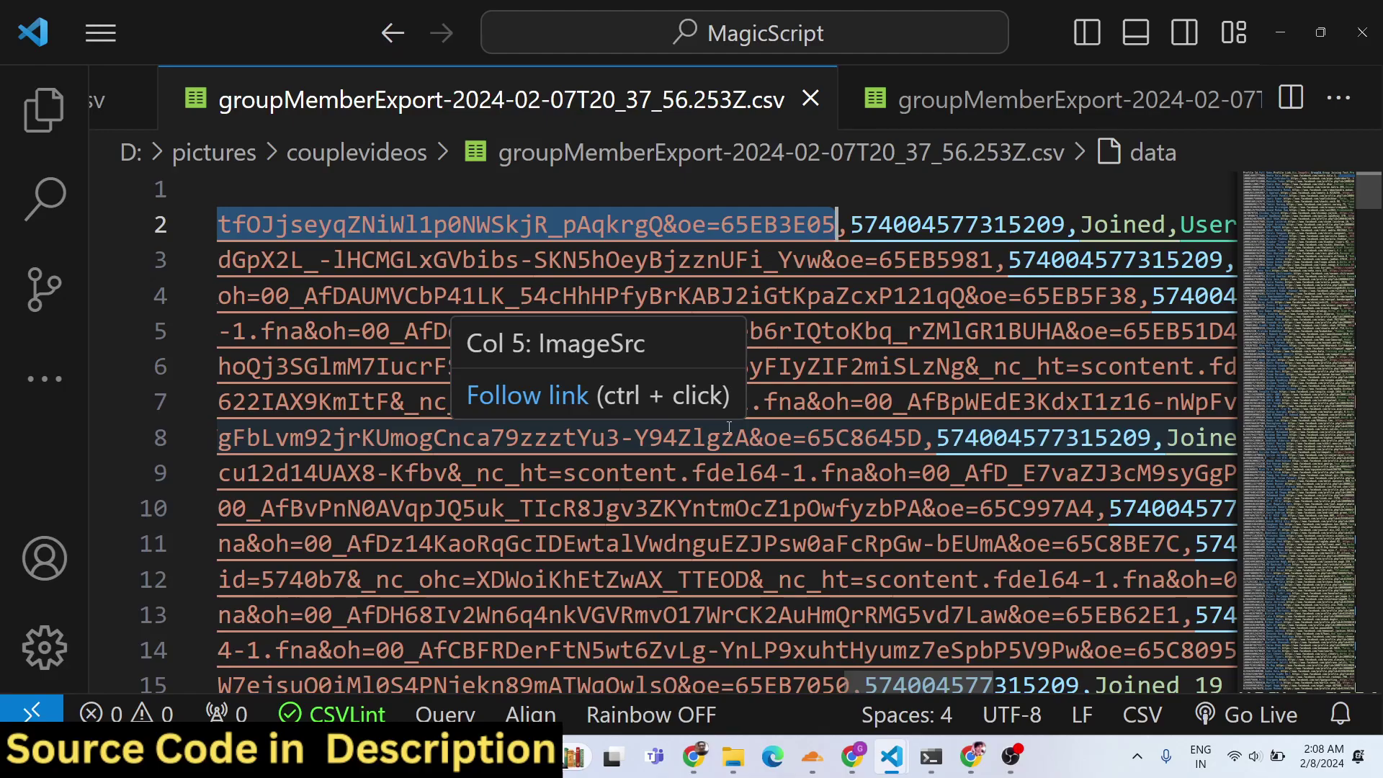
left_click_drag(767, 544, 490, 403)
left_click(489, 402)
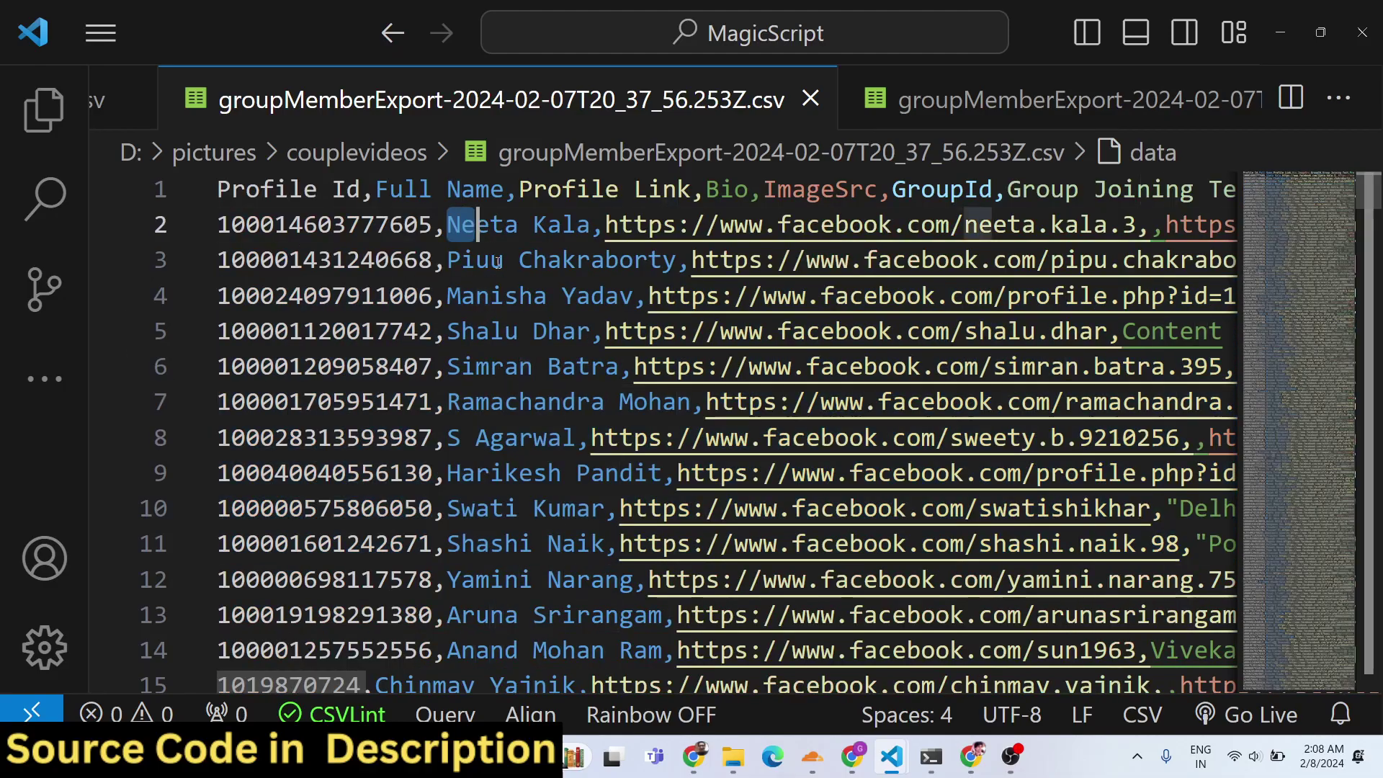
left_click_drag(447, 225, 674, 609)
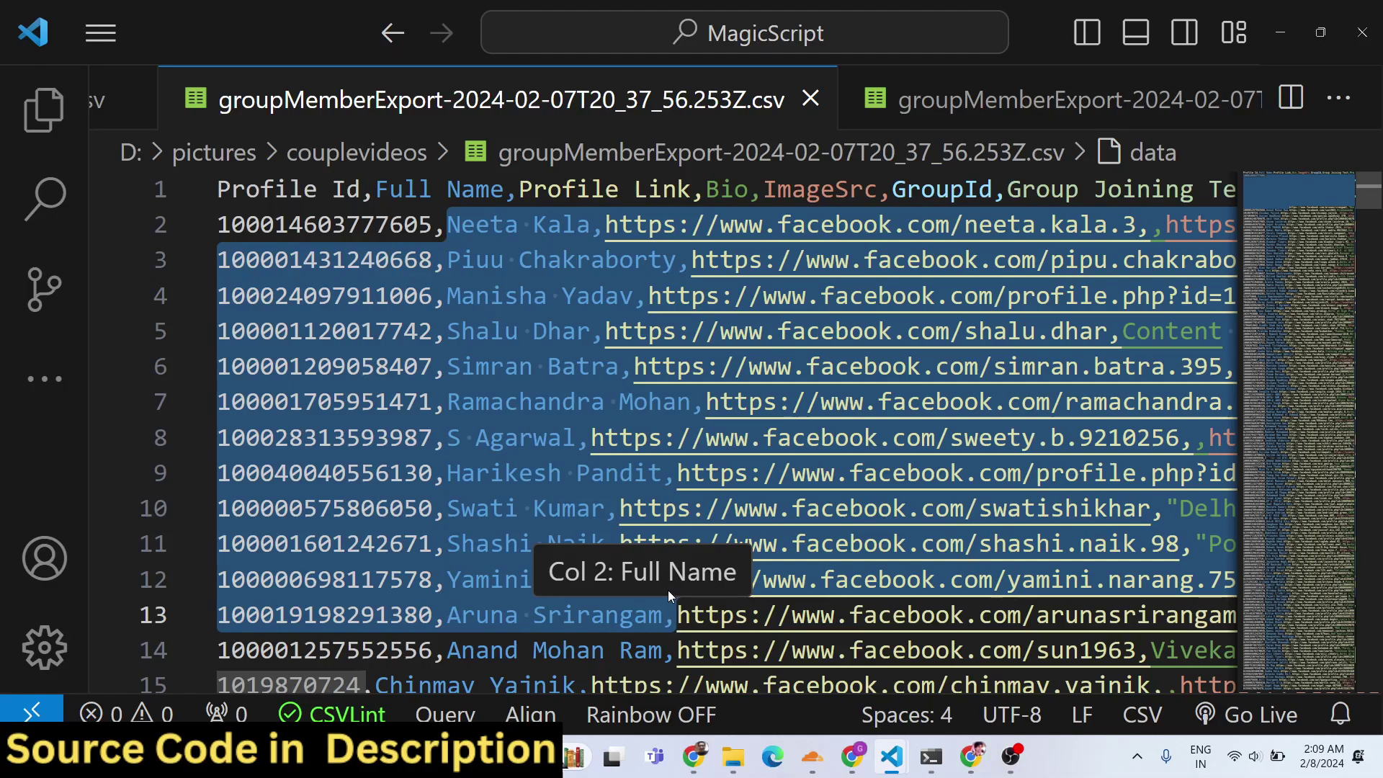
scroll(667, 590, "down", 15)
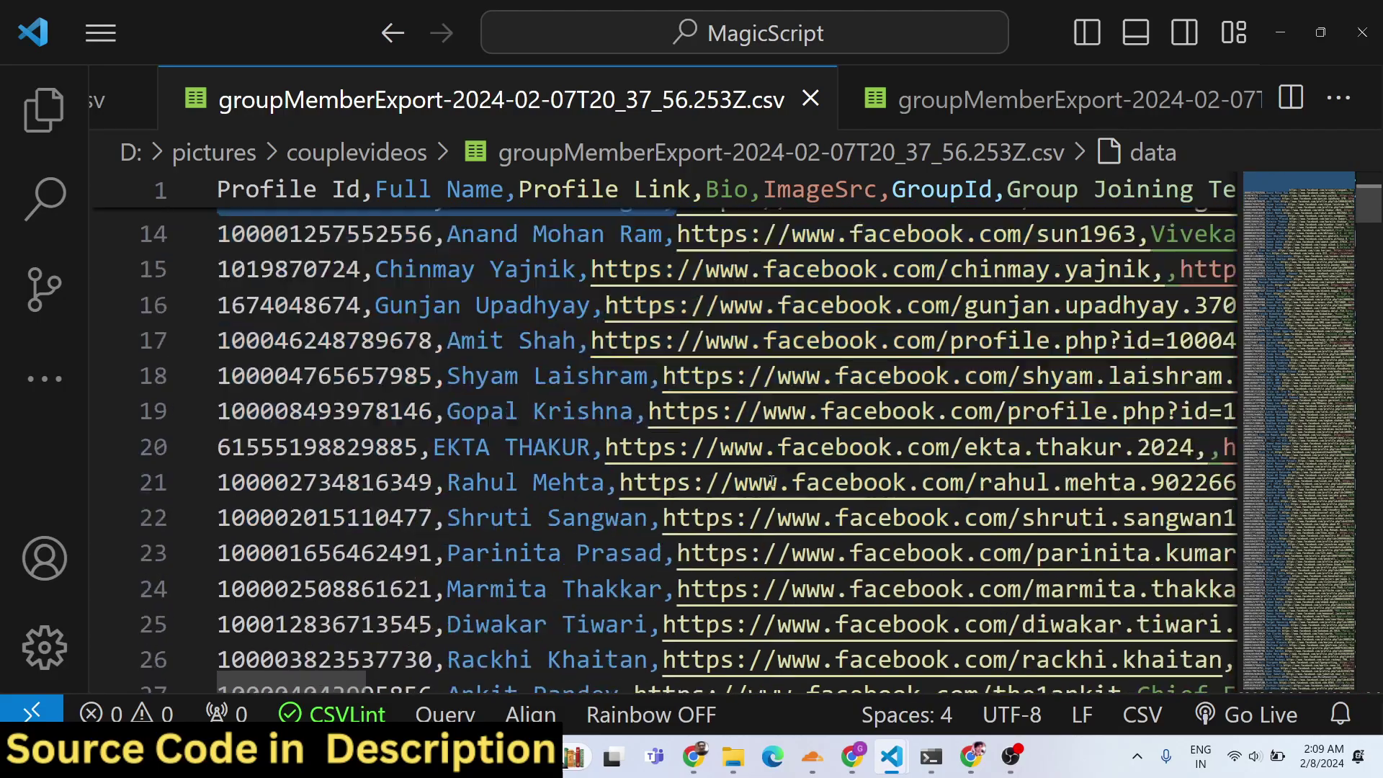
scroll(780, 497, "down", 20)
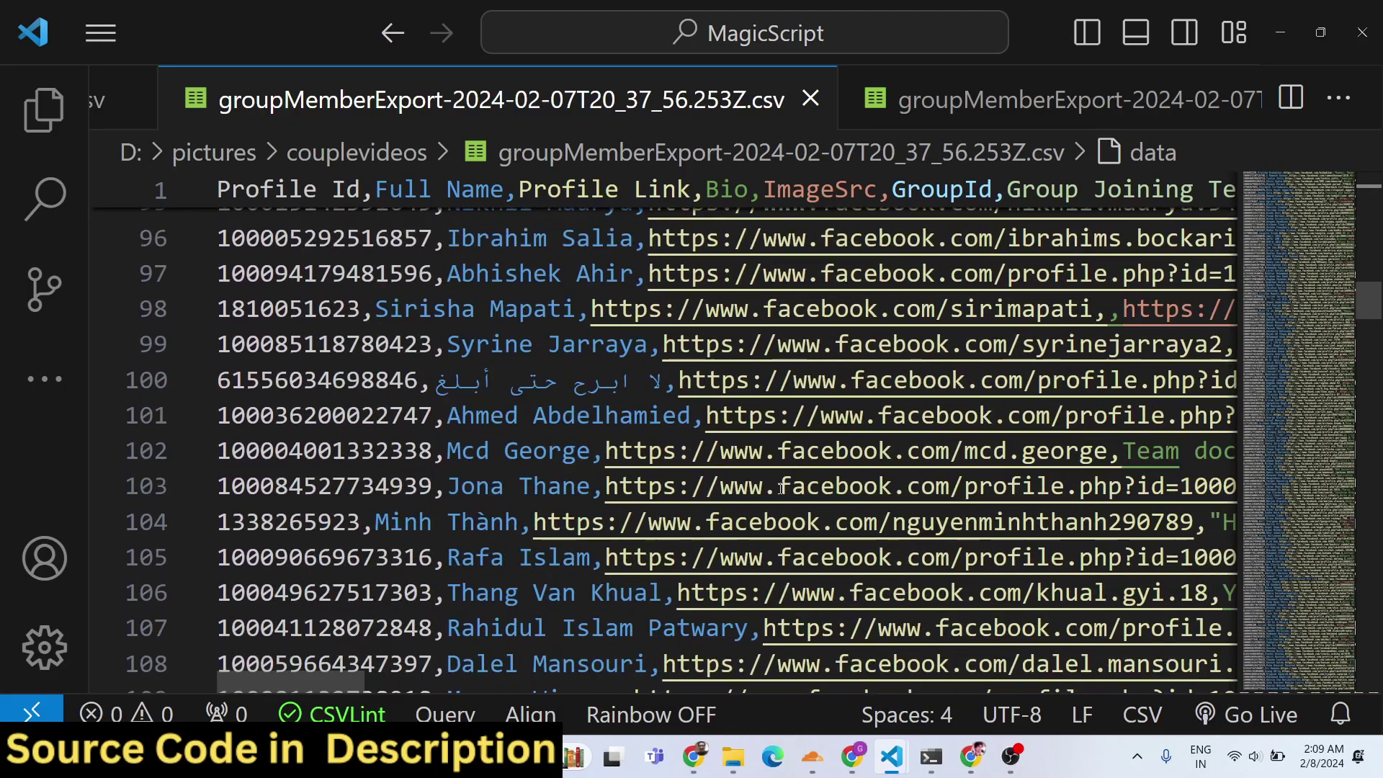
scroll(780, 481, "down", 7)
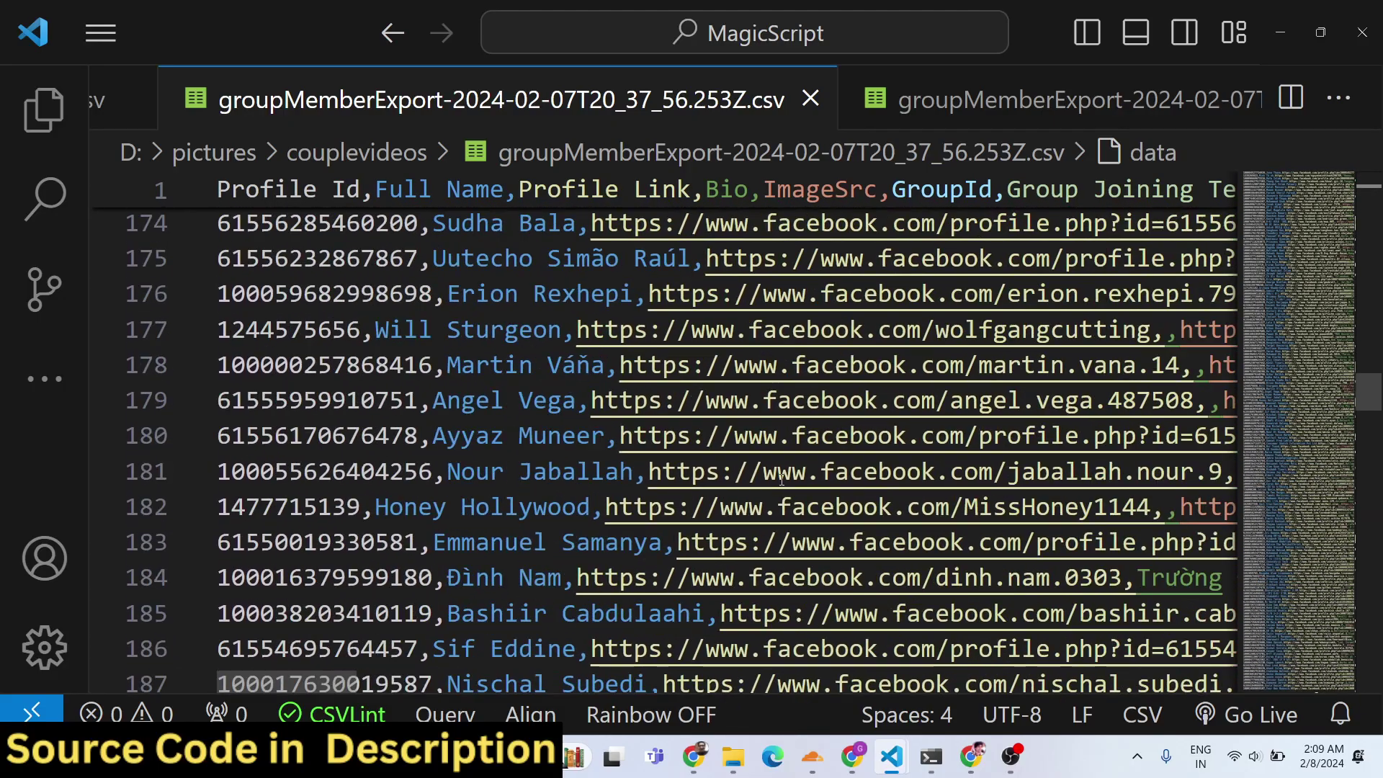
- Switch to Chrome and show the member list of the programming Space Facebook group
left_click(695, 758)
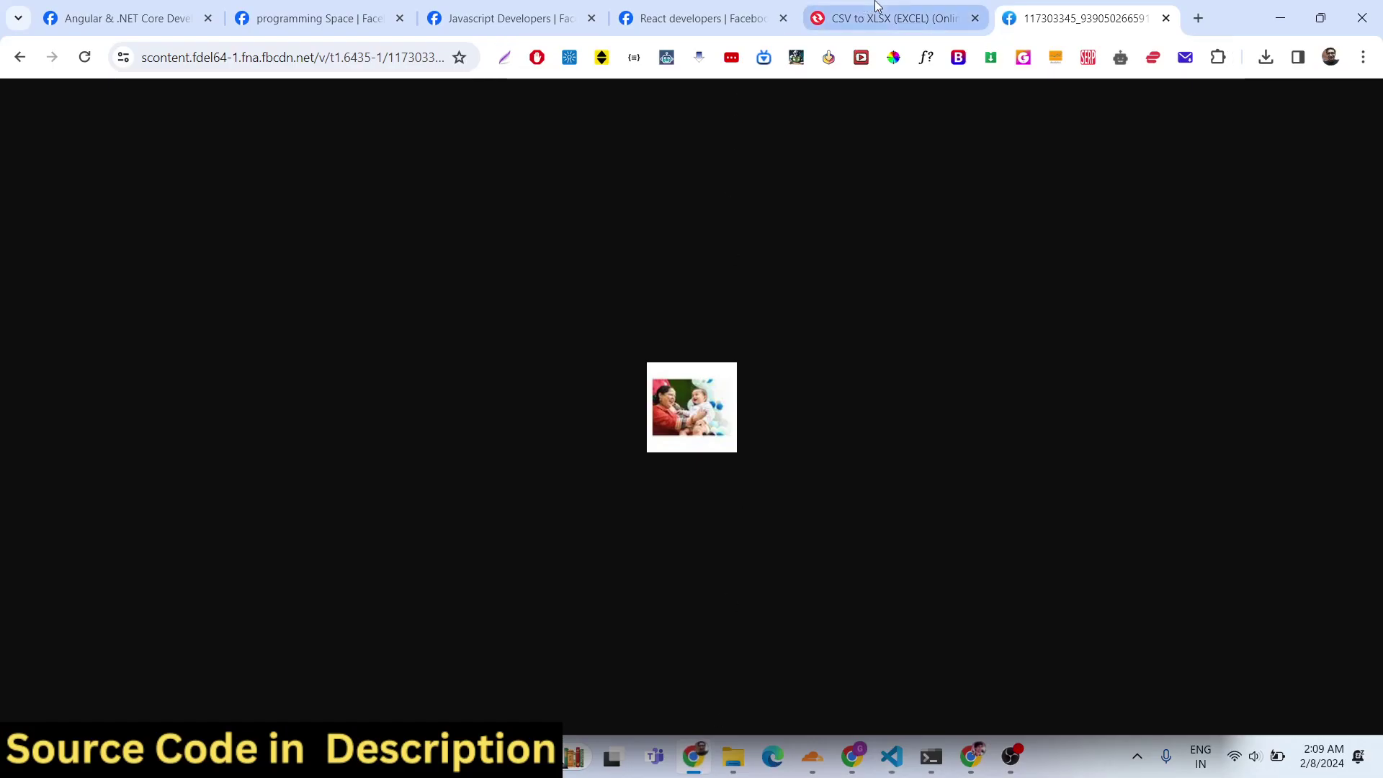
left_click(705, 15)
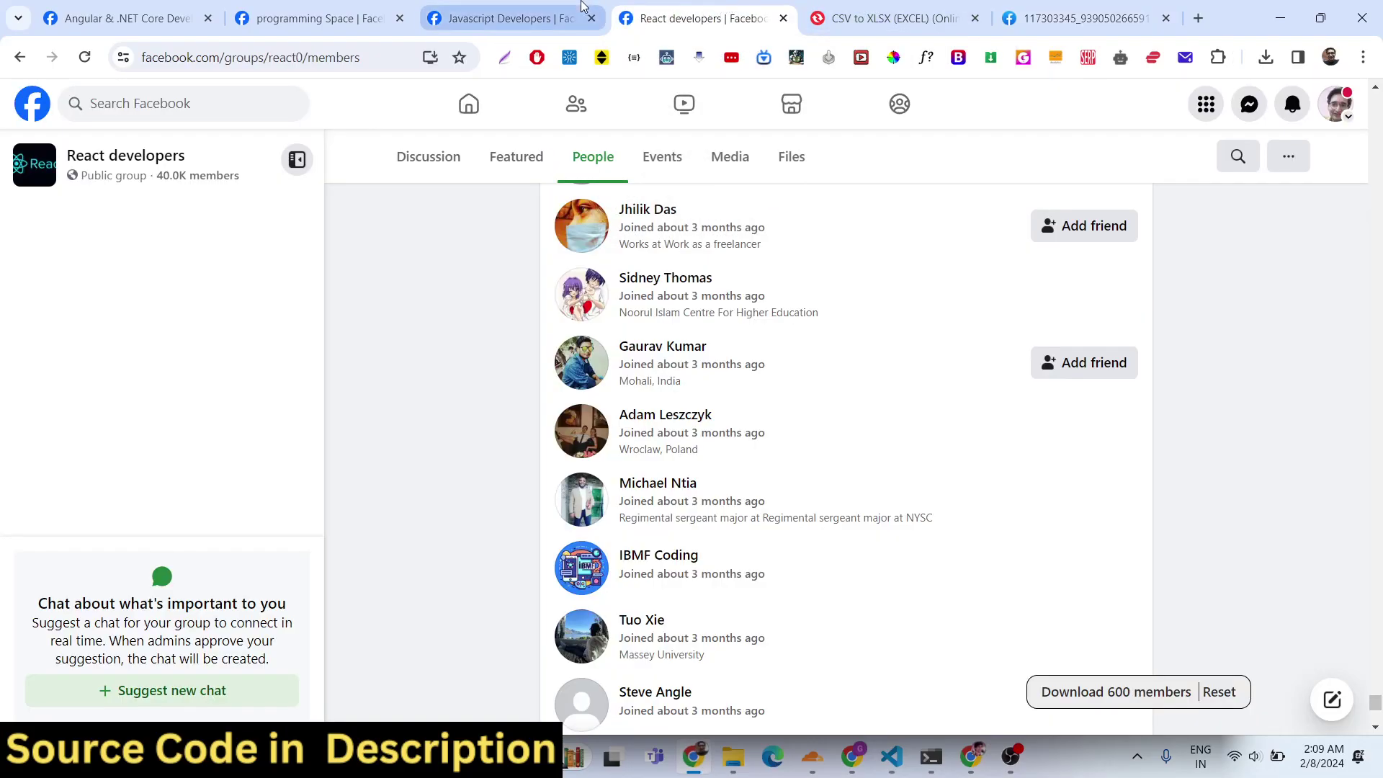
left_click(324, 18)
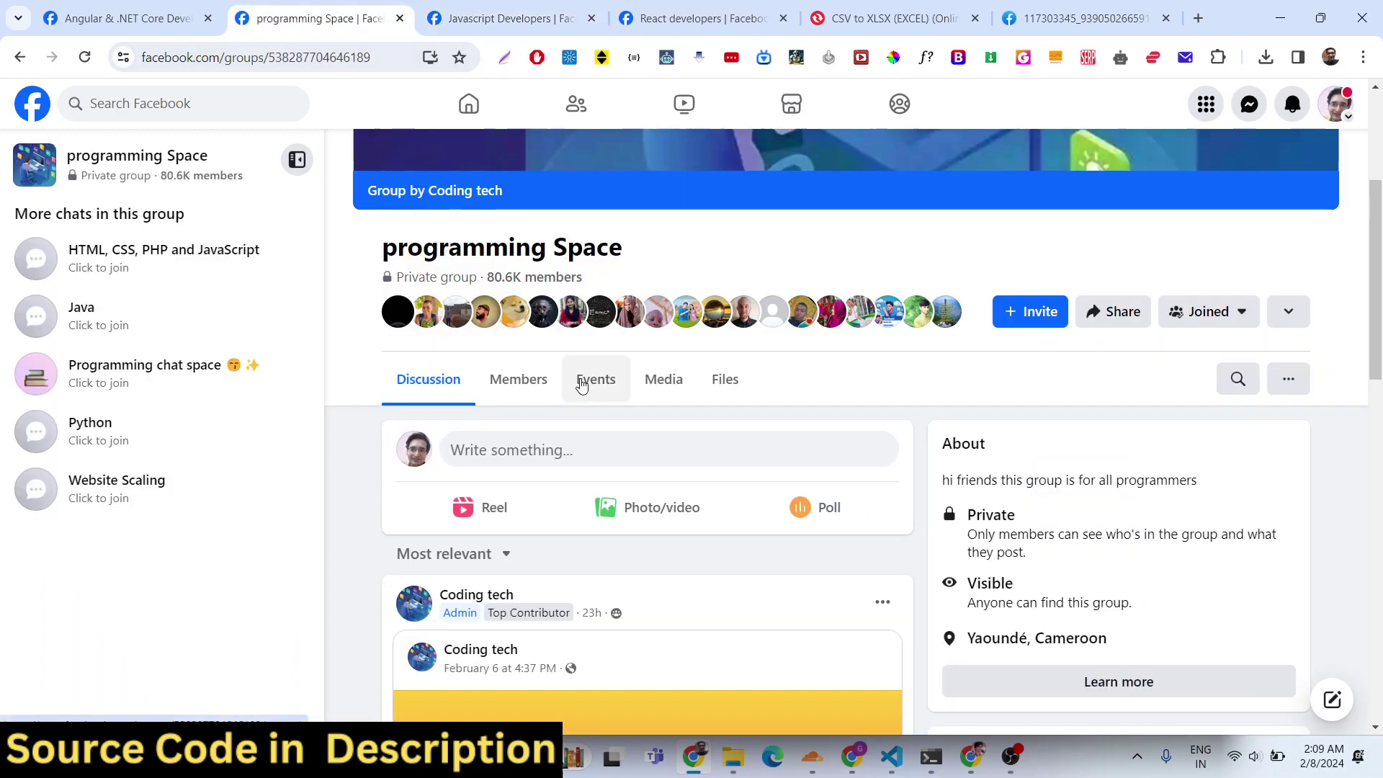
left_click(520, 382)
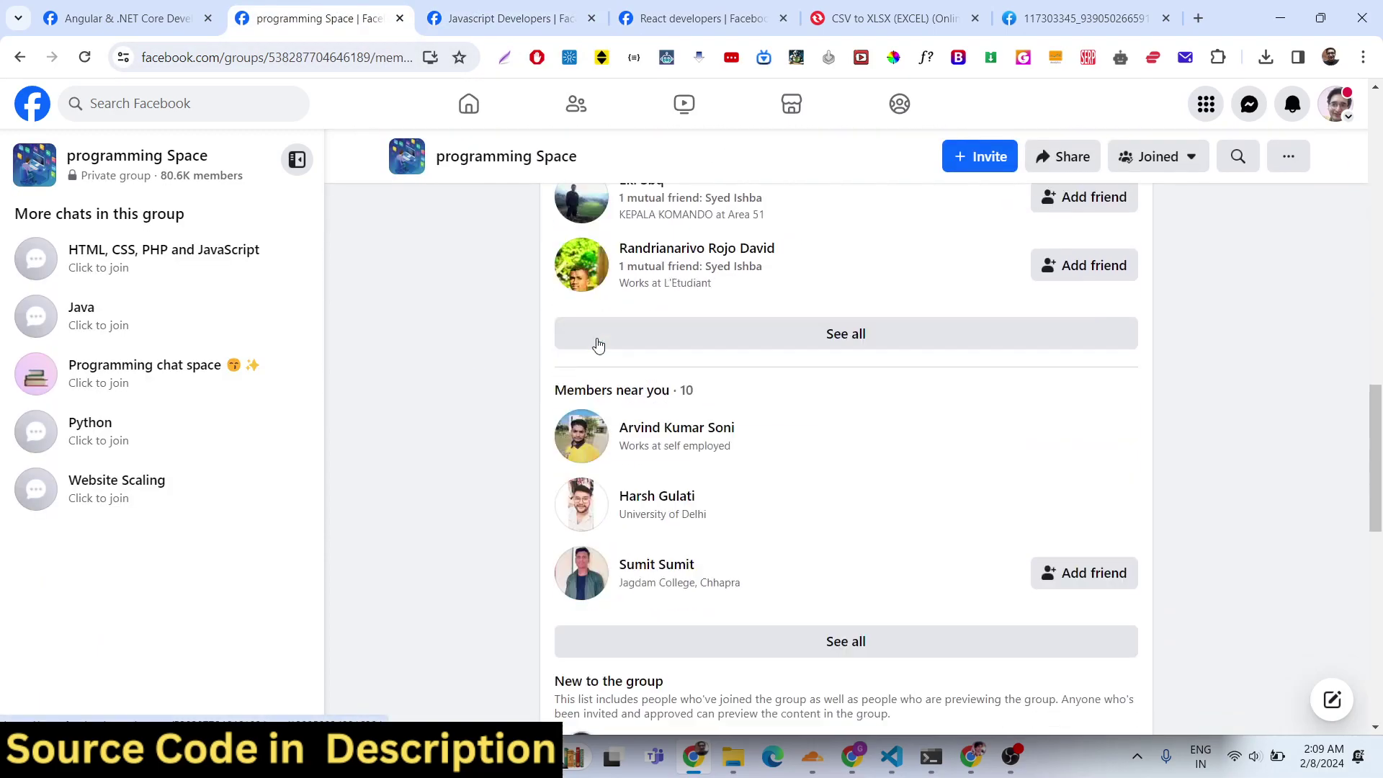
- Open the browser developer console on the programming Space members page
scroll(600, 432, "down", 5)
right_click(430, 621)
left_click(456, 603)
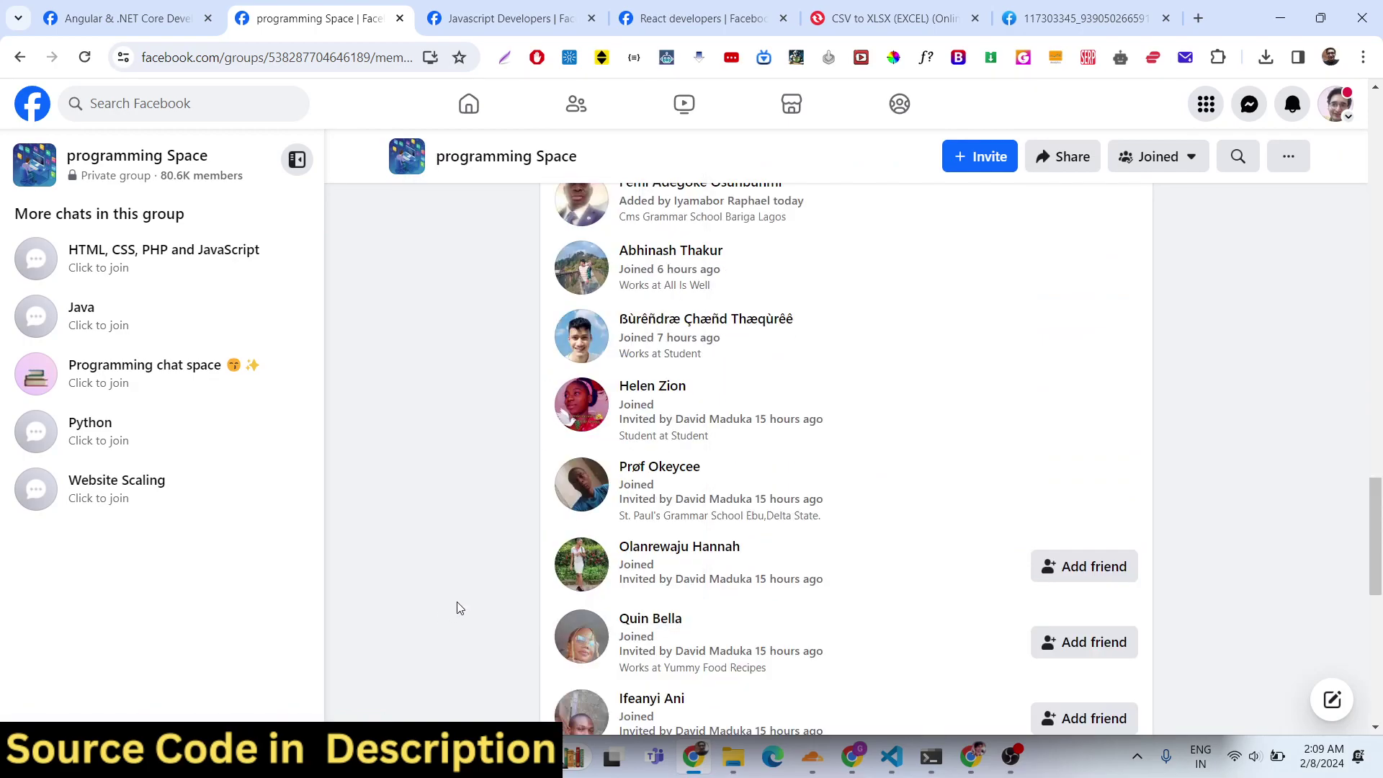
left_click(659, 92)
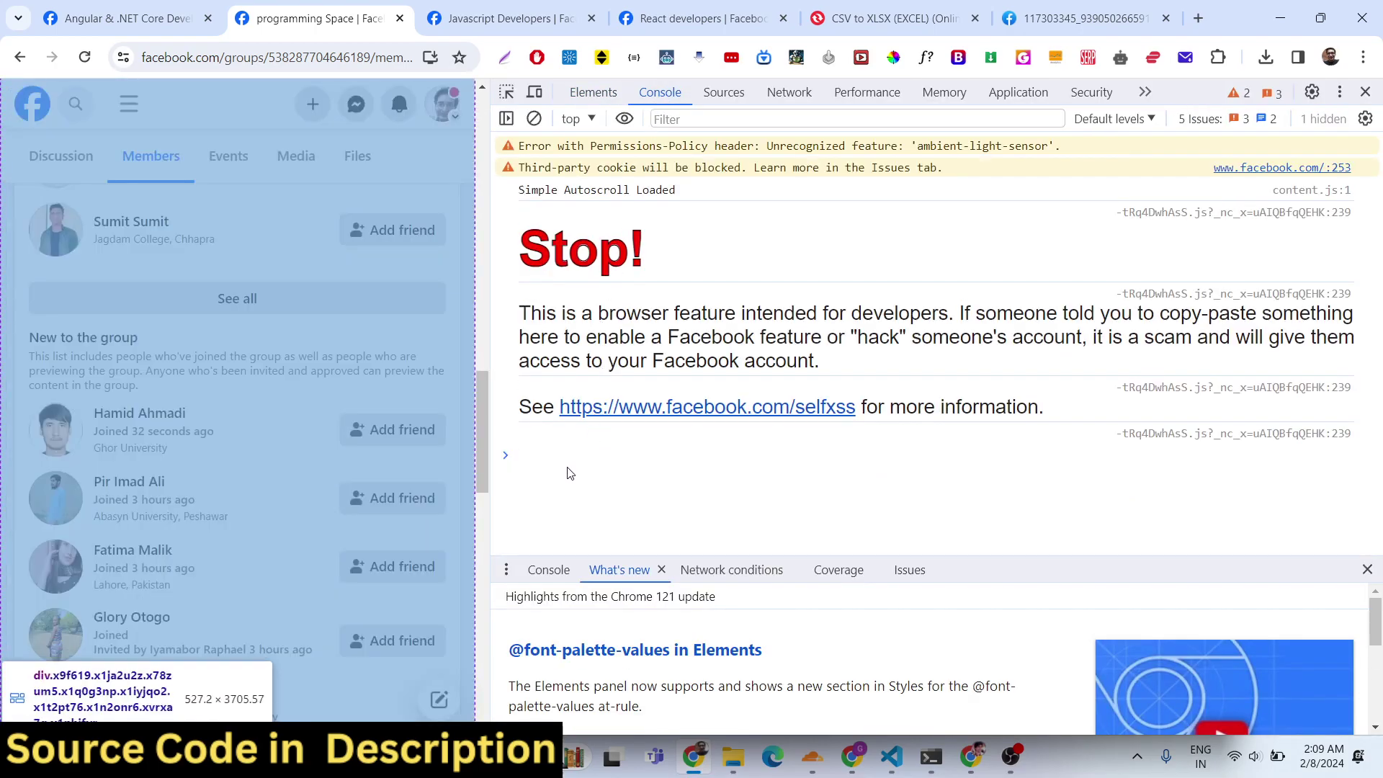
left_click(593, 92)
right_click(566, 472)
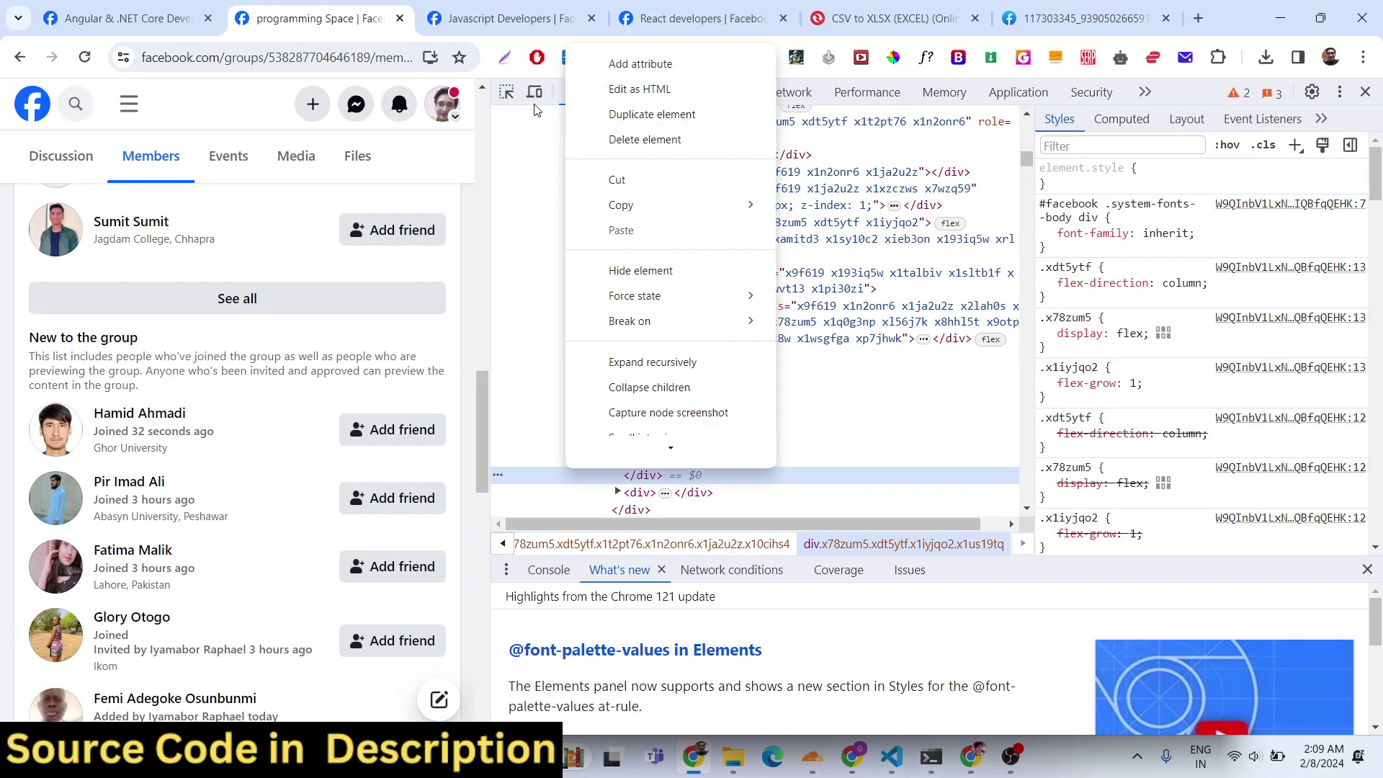
left_click(794, 90)
left_click(660, 92)
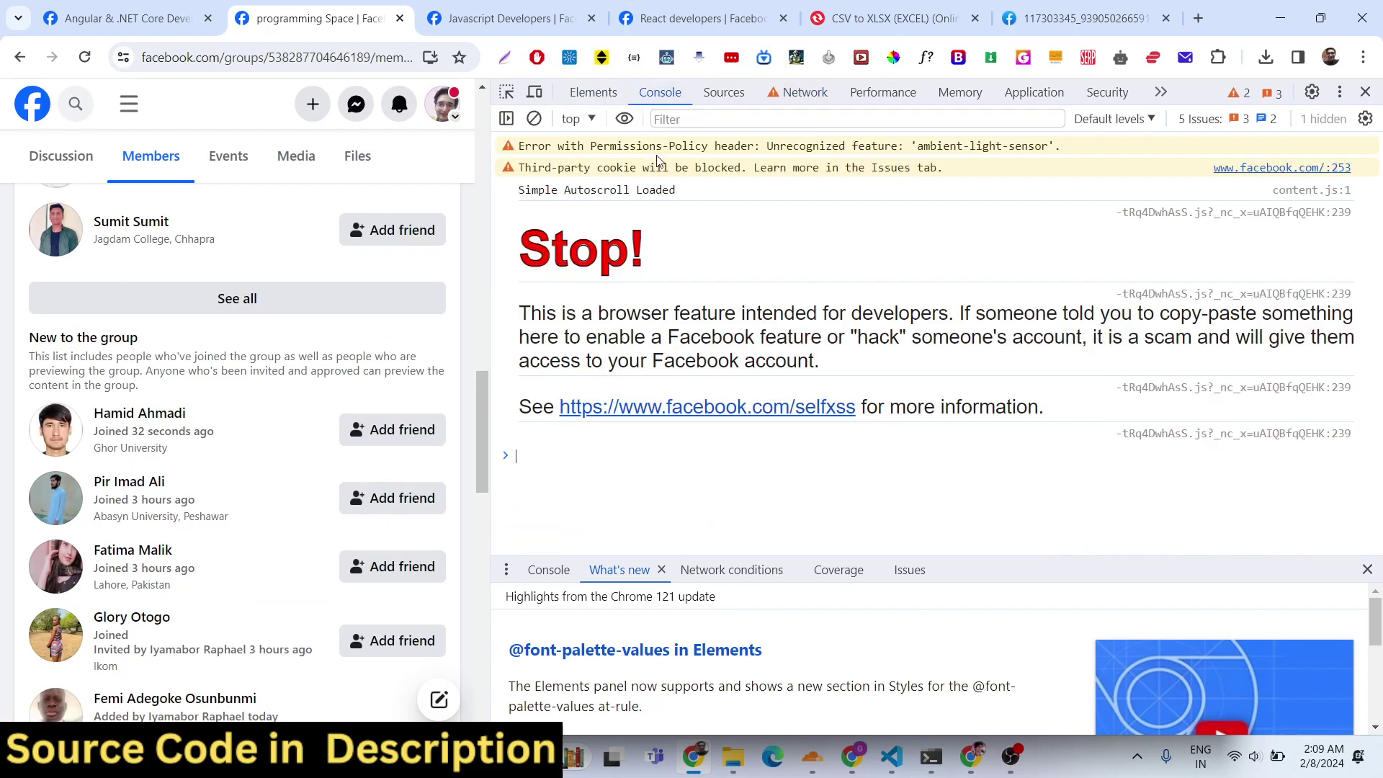
right_click(600, 461)
left_click(679, 315)
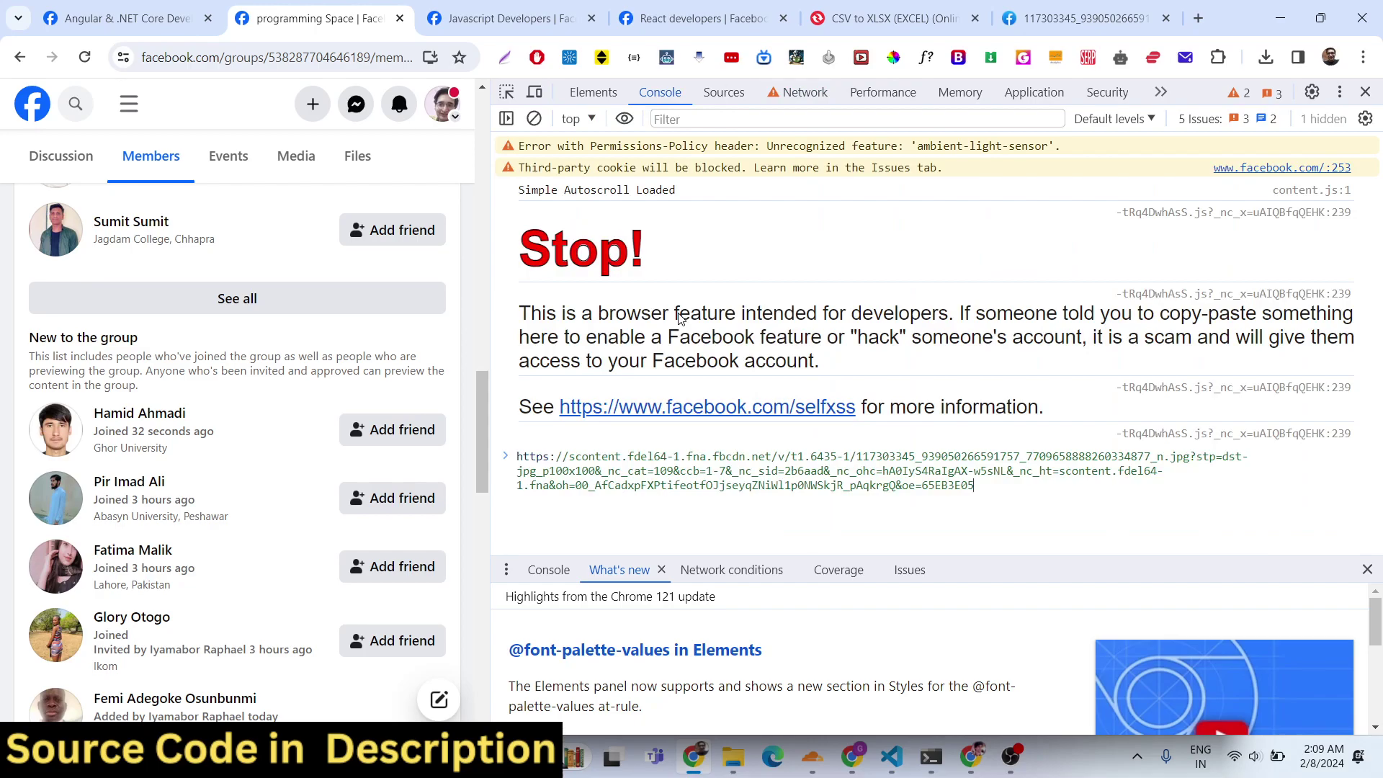
key("ctrl+a")
key("BackSpace")
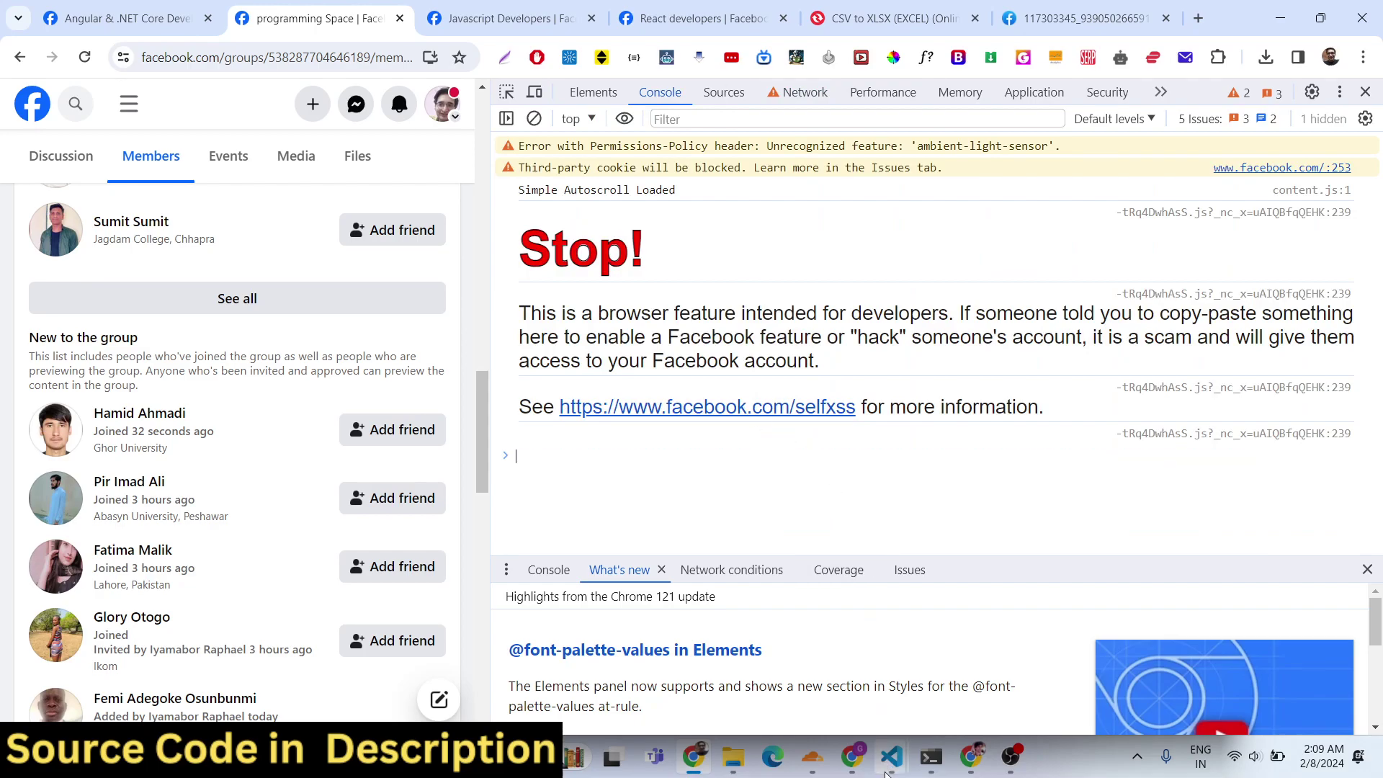
- Switch to the MagicScript window in VS Code and copy the entire contents of script.js
left_click(1274, 663)
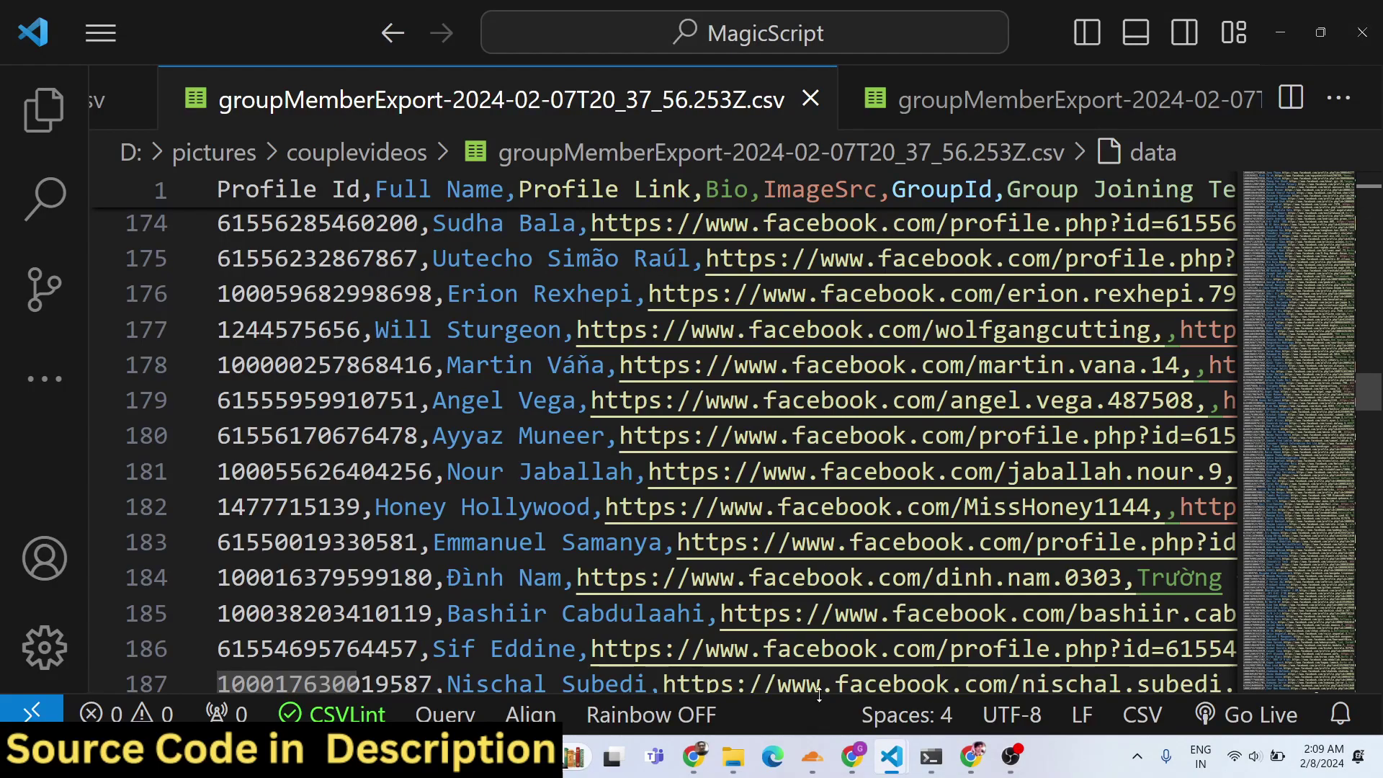
mouse_move(891, 757)
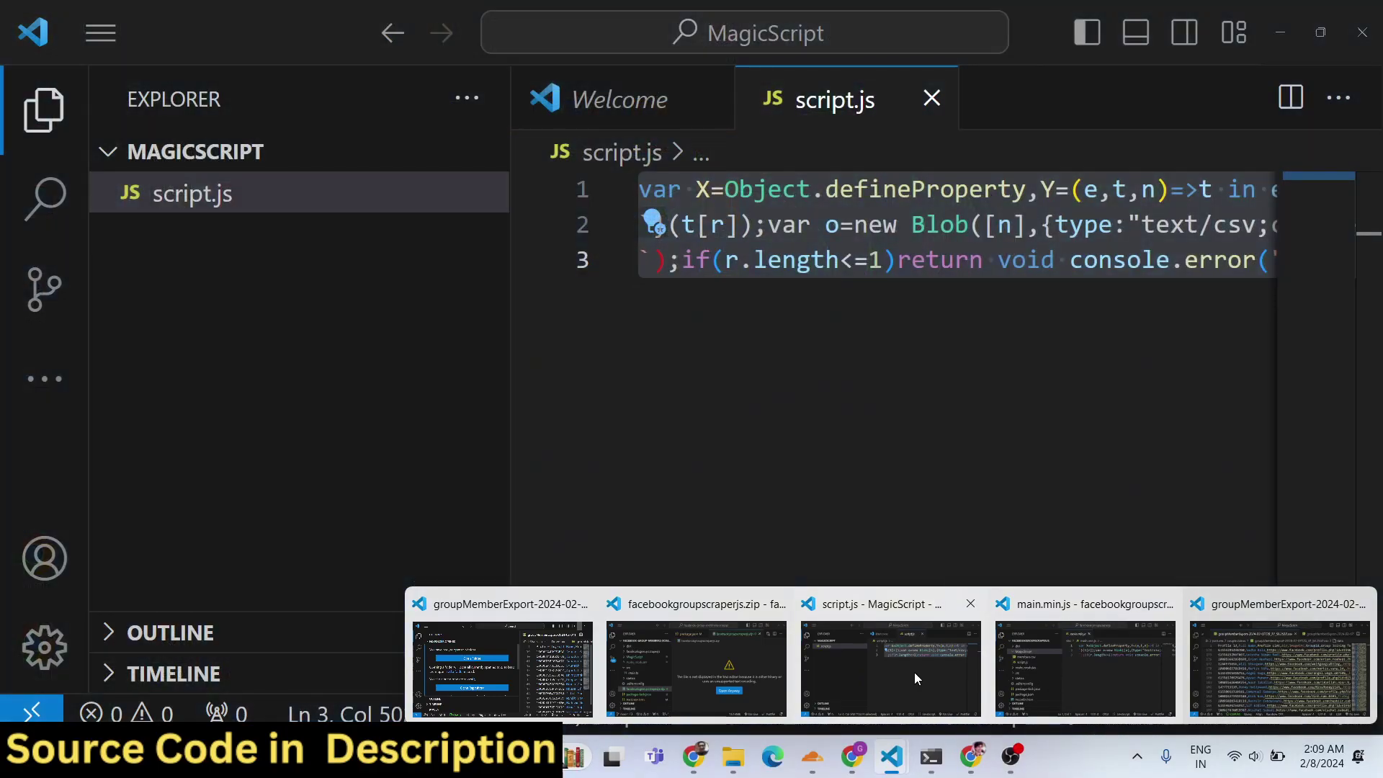
left_click(914, 672)
left_click(875, 388)
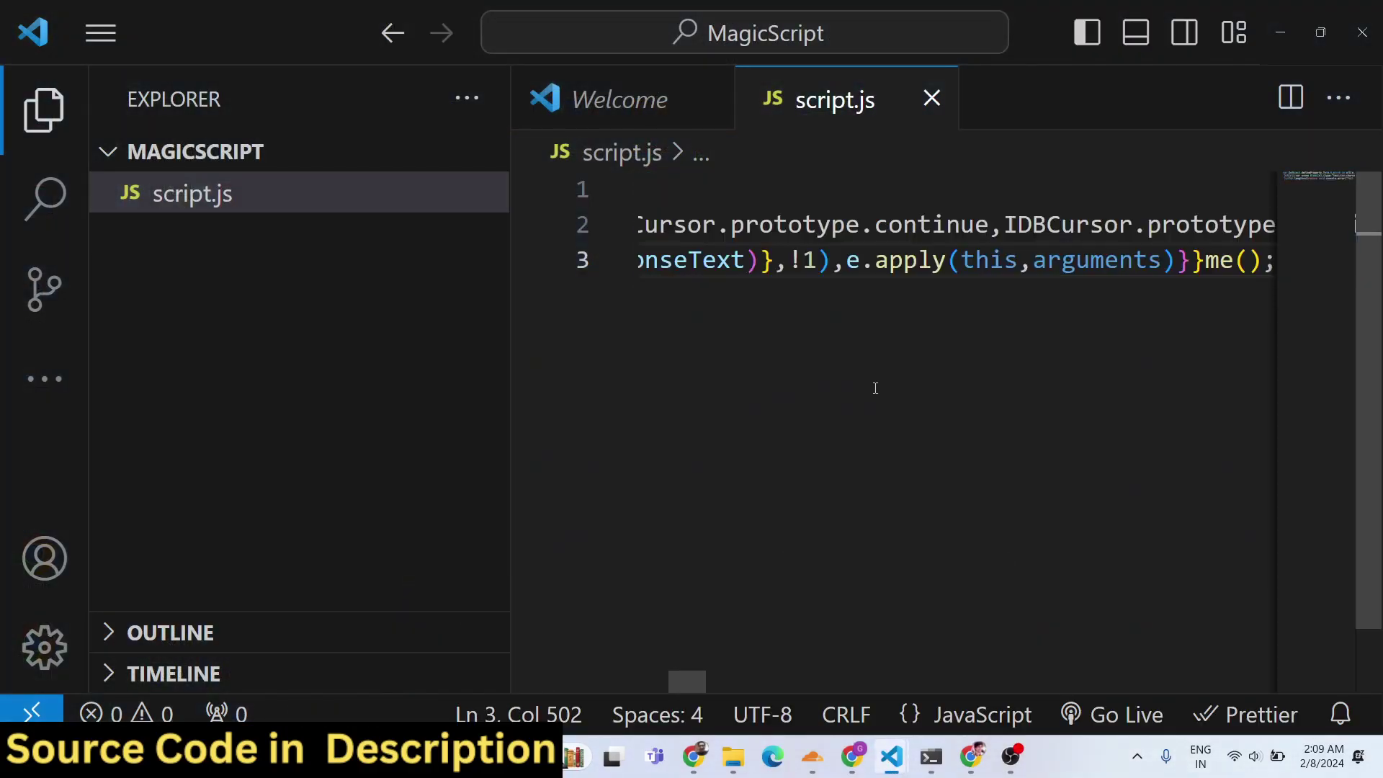
key("ctrl+a")
- Switch to Chrome, run the copied script in the programming Space page's console, and close the developer tools
mouse_move(693, 756)
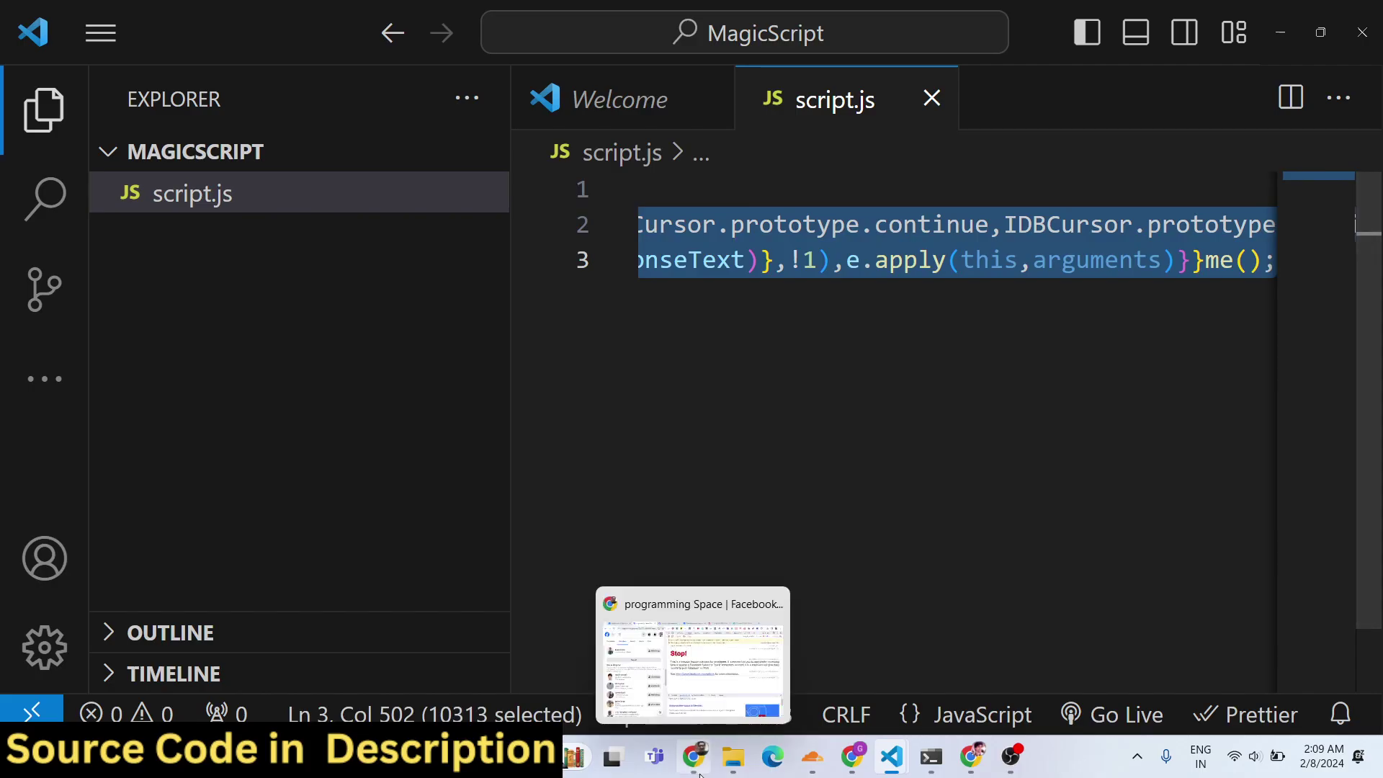
left_click(709, 713)
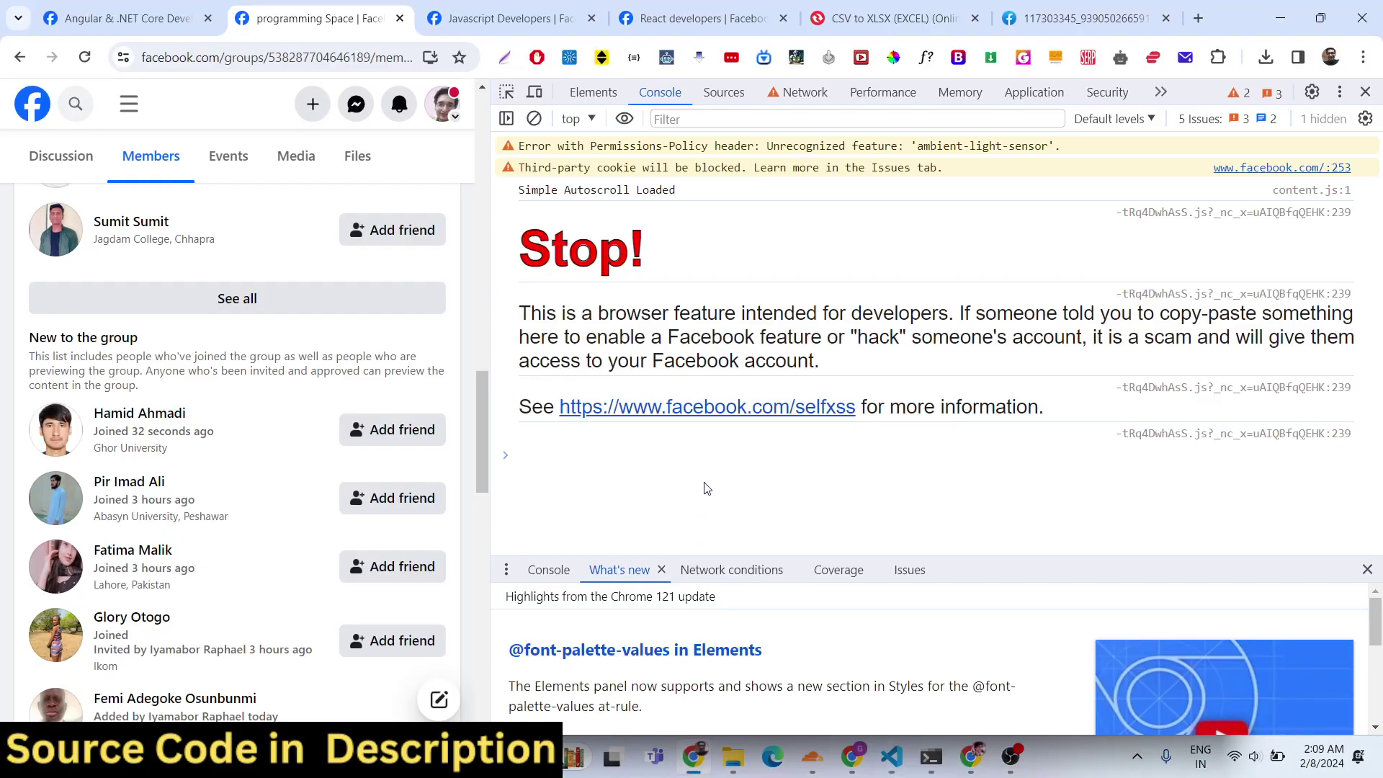
key("ctrl+v")
key("Return")
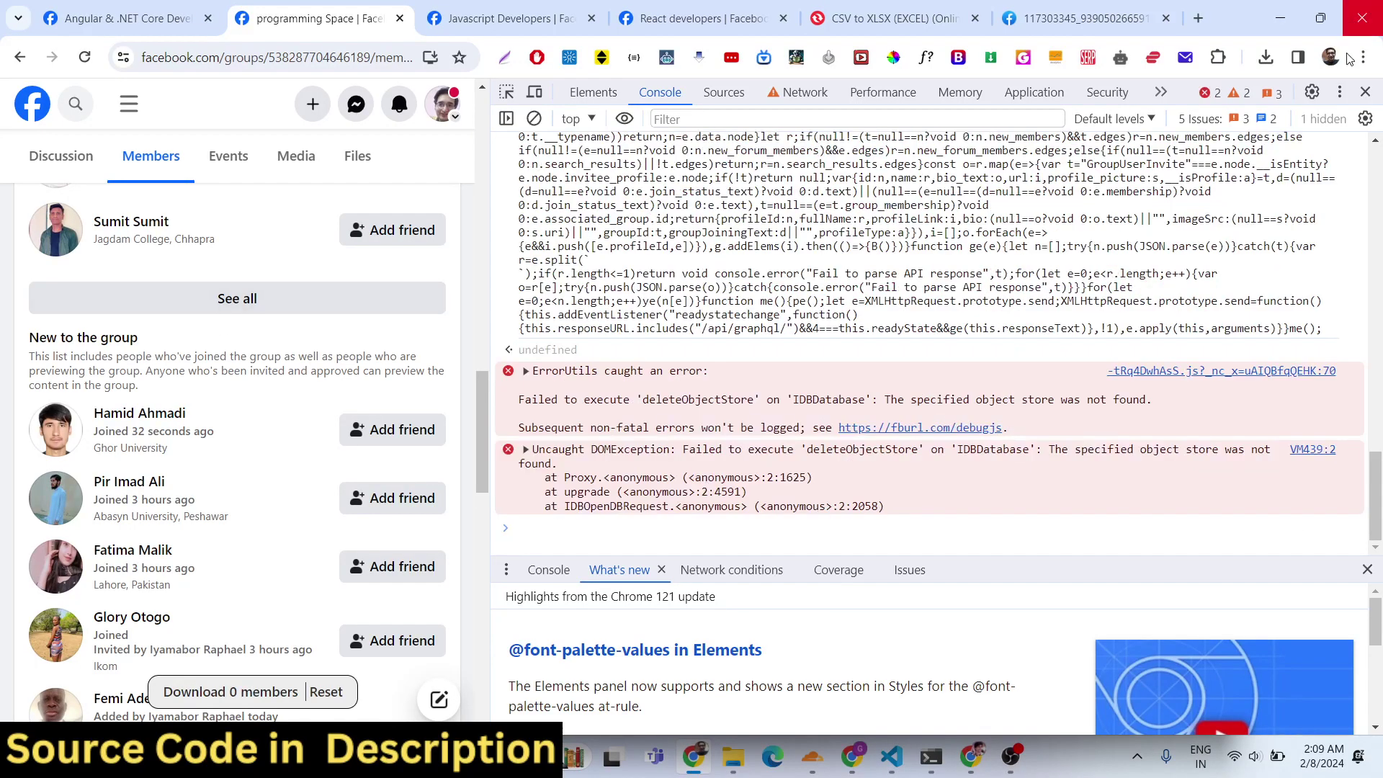
left_click(1365, 94)
- Load further entries of the programming Space member list until the scraper has collected about 190 members
scroll(769, 455, "down", 15)
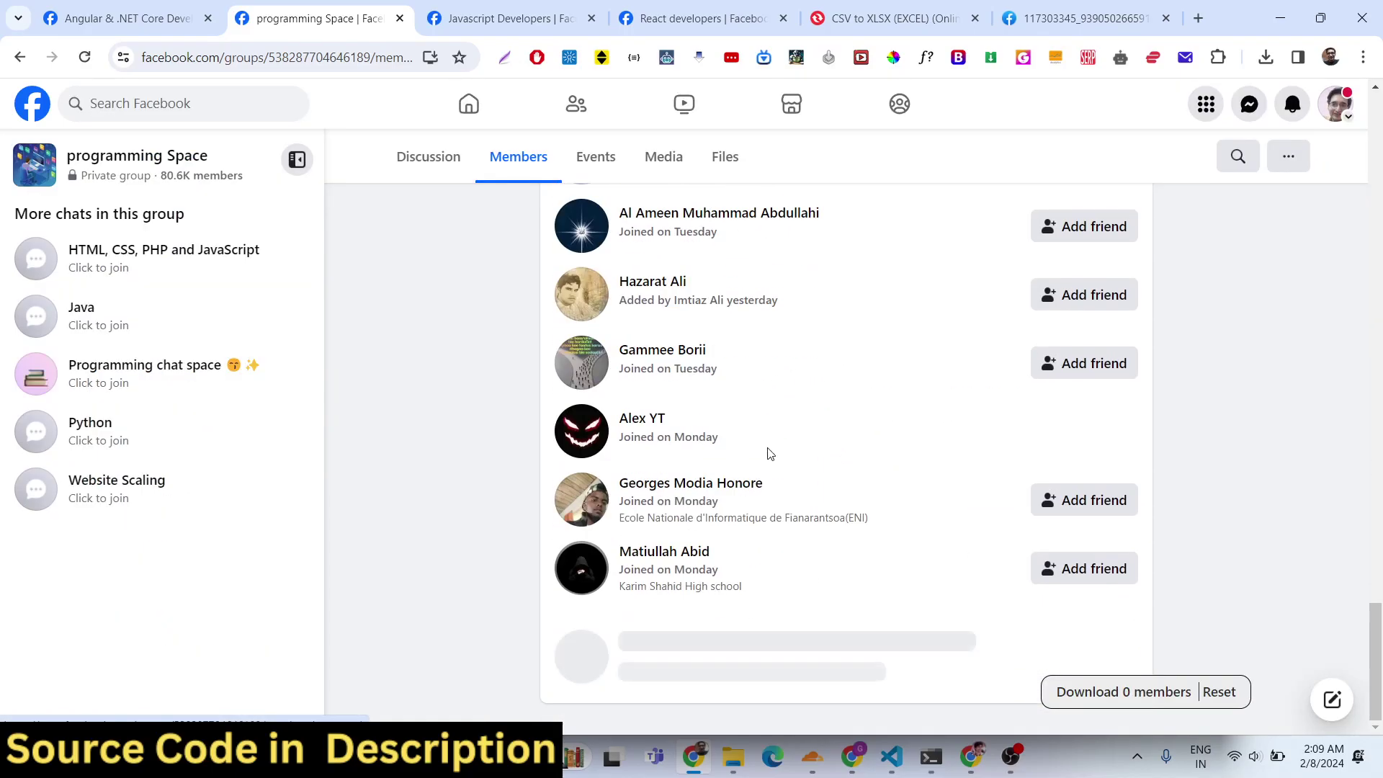
scroll(768, 454, "down", 15)
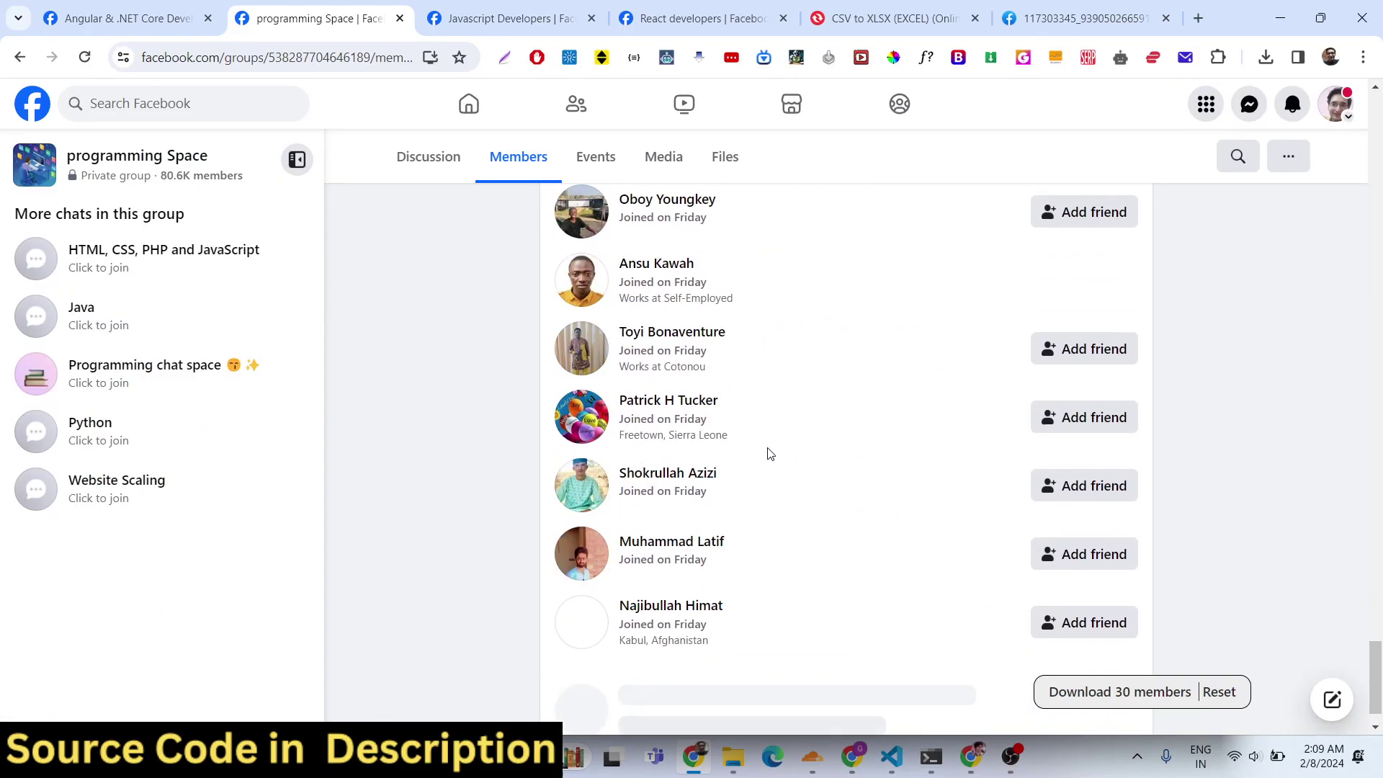
scroll(769, 454, "down", 15)
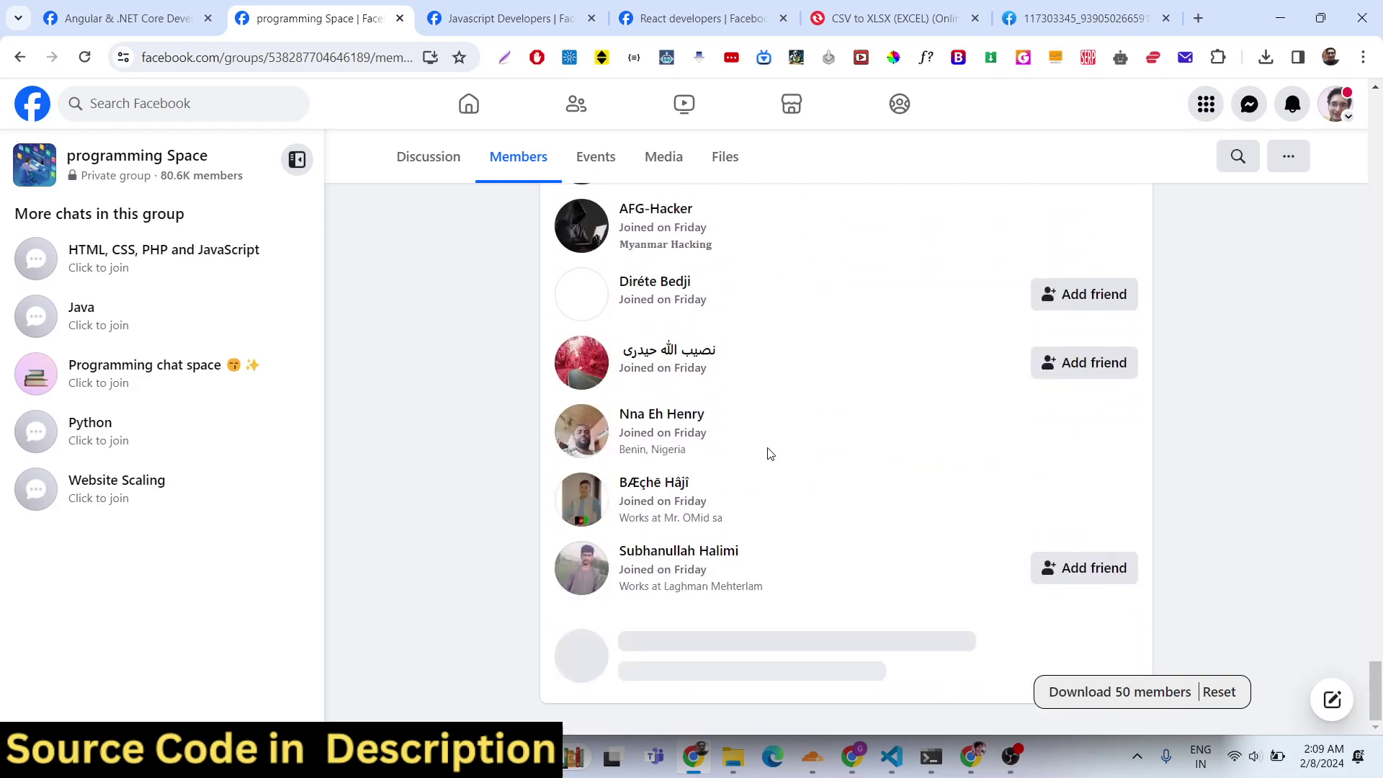
scroll(770, 452, "down", 15)
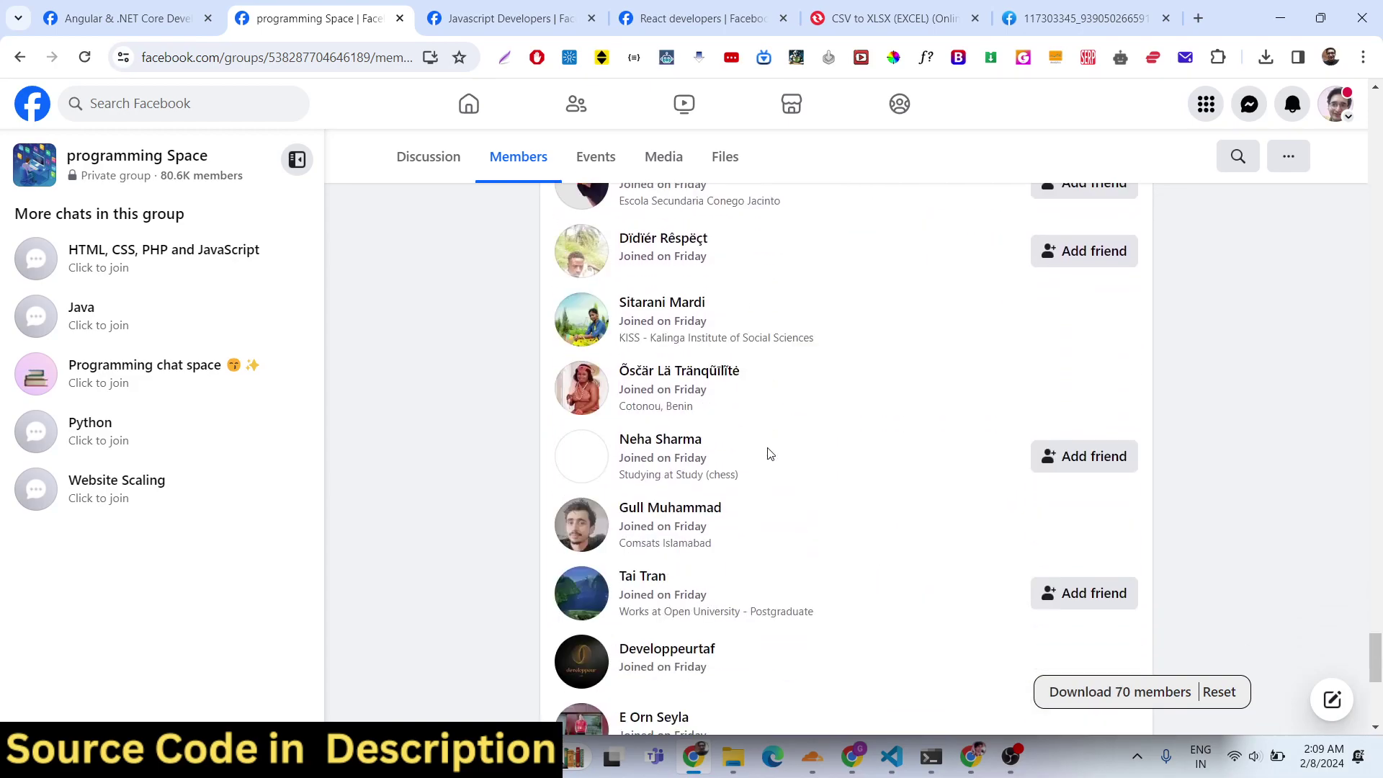
scroll(769, 450, "down", 10)
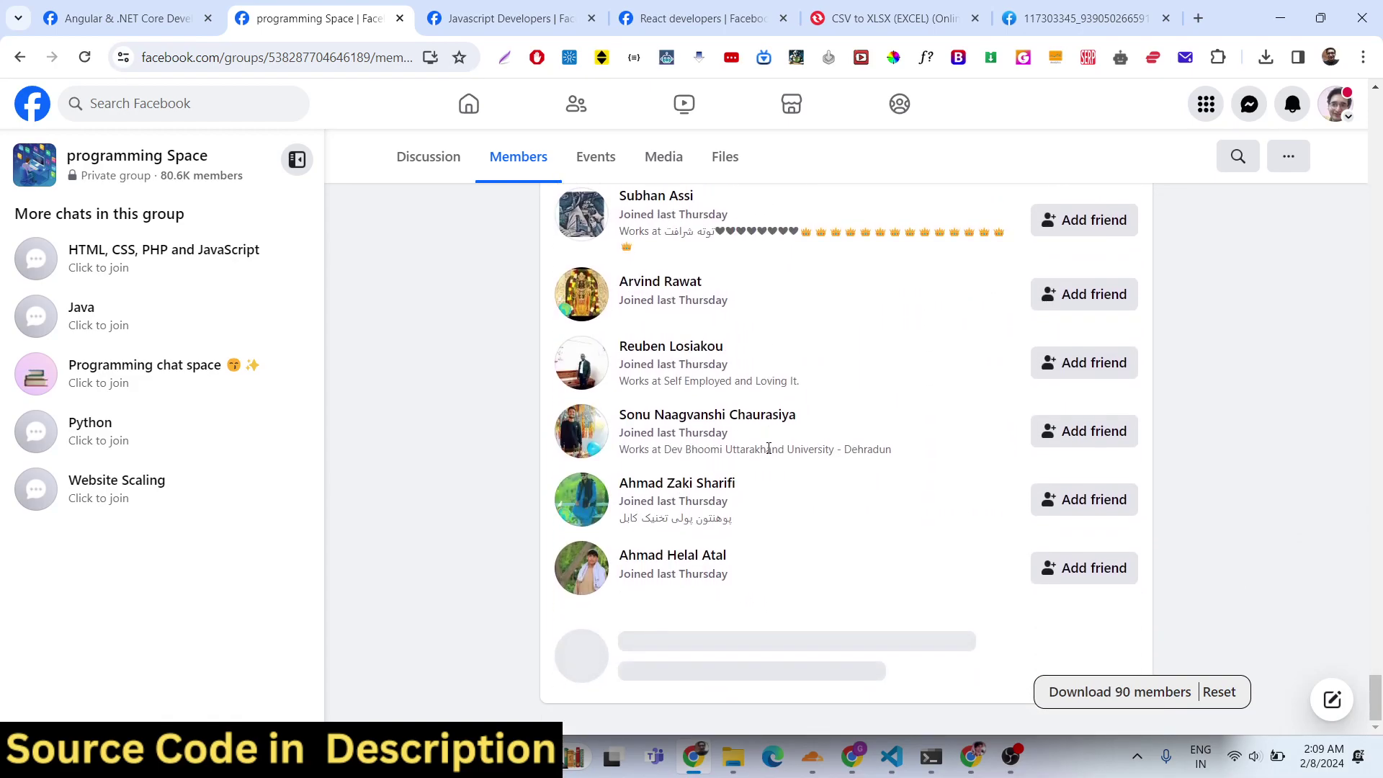
scroll(768, 451, "down", 10)
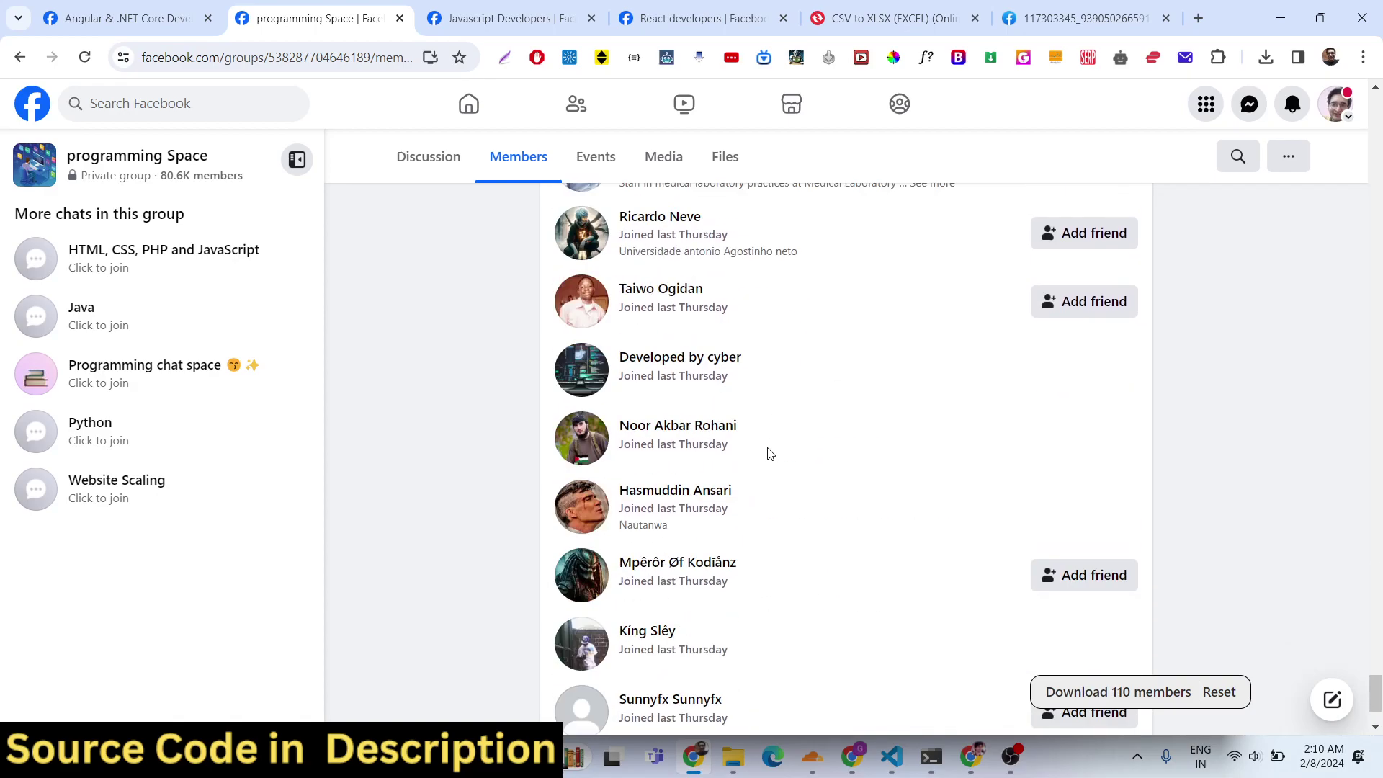
scroll(769, 453, "down", 5)
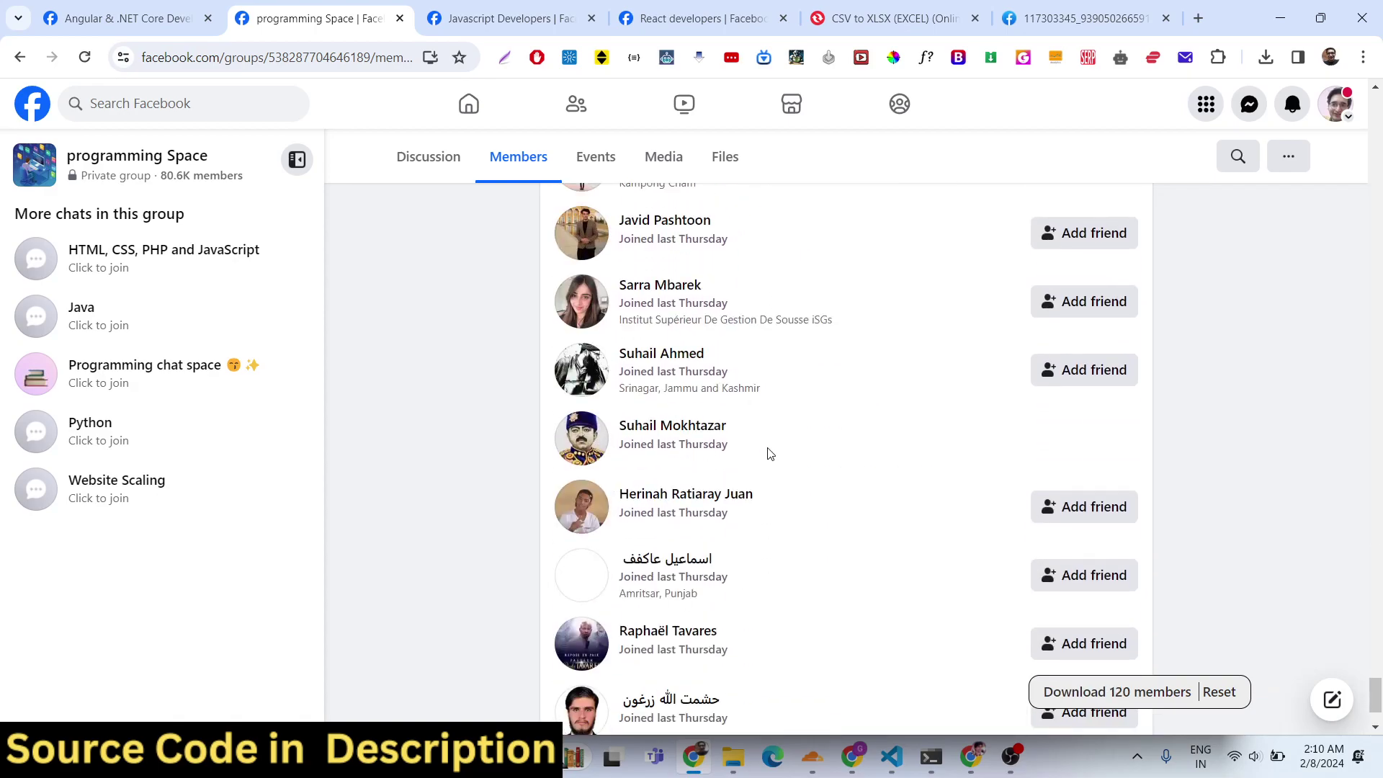
scroll(770, 453, "down", 5)
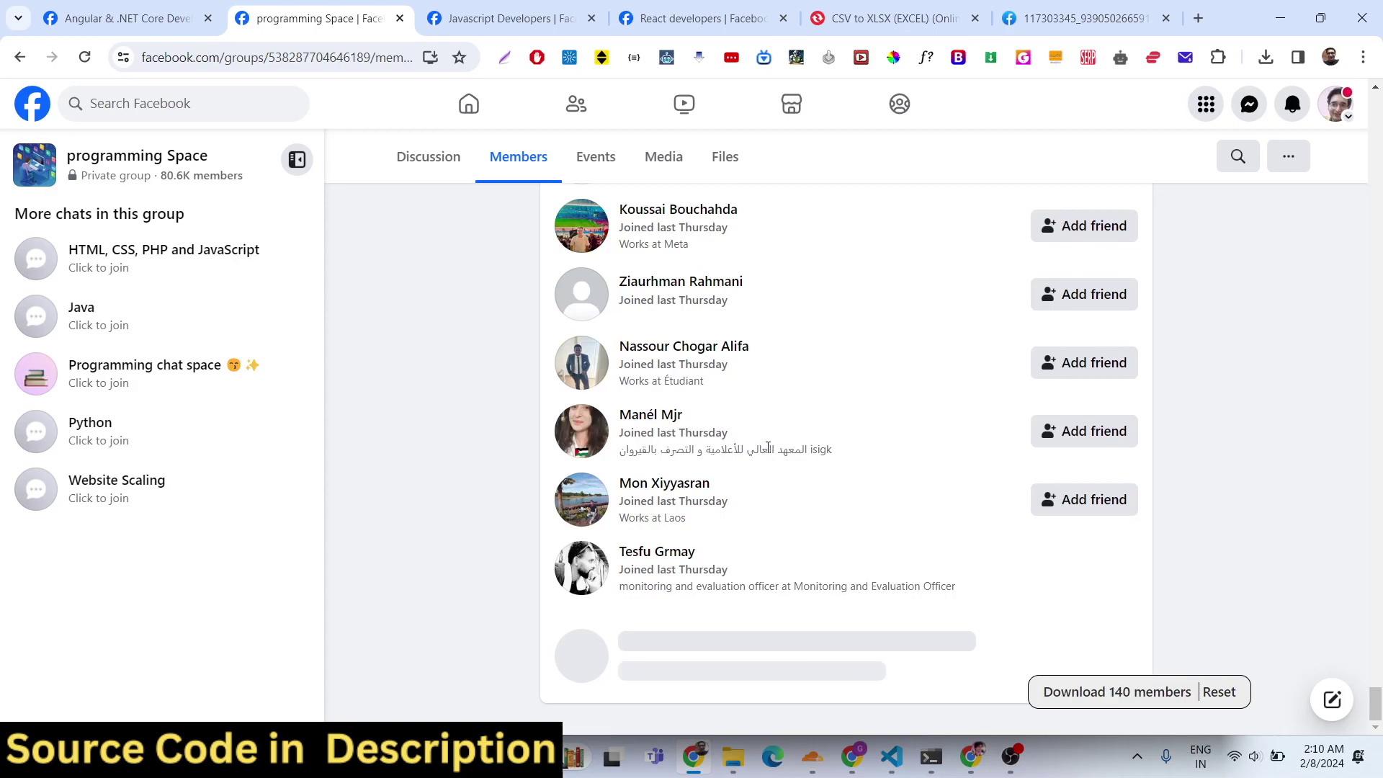
scroll(768, 443, "down", 5)
scroll(765, 425, "down", 5)
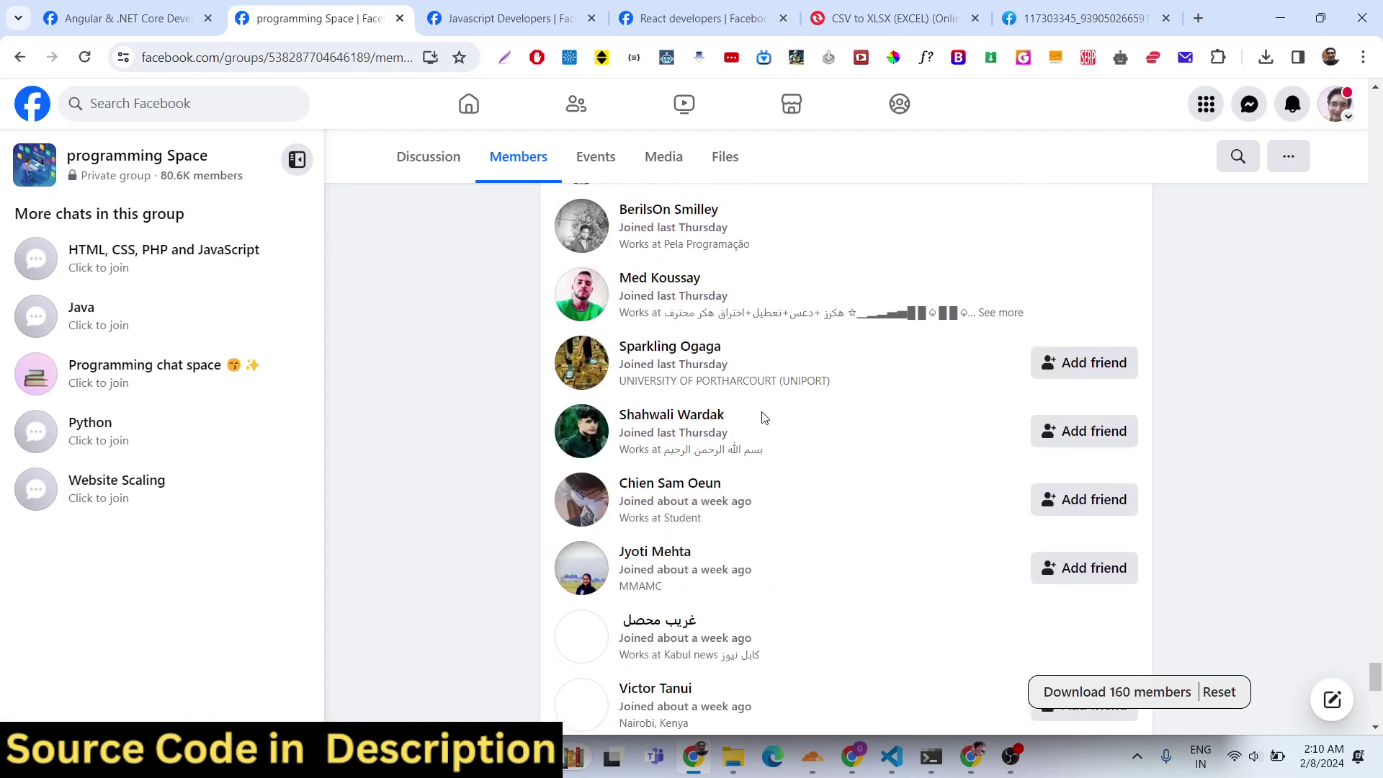
scroll(763, 411, "down", 5)
scroll(765, 405, "down", 10)
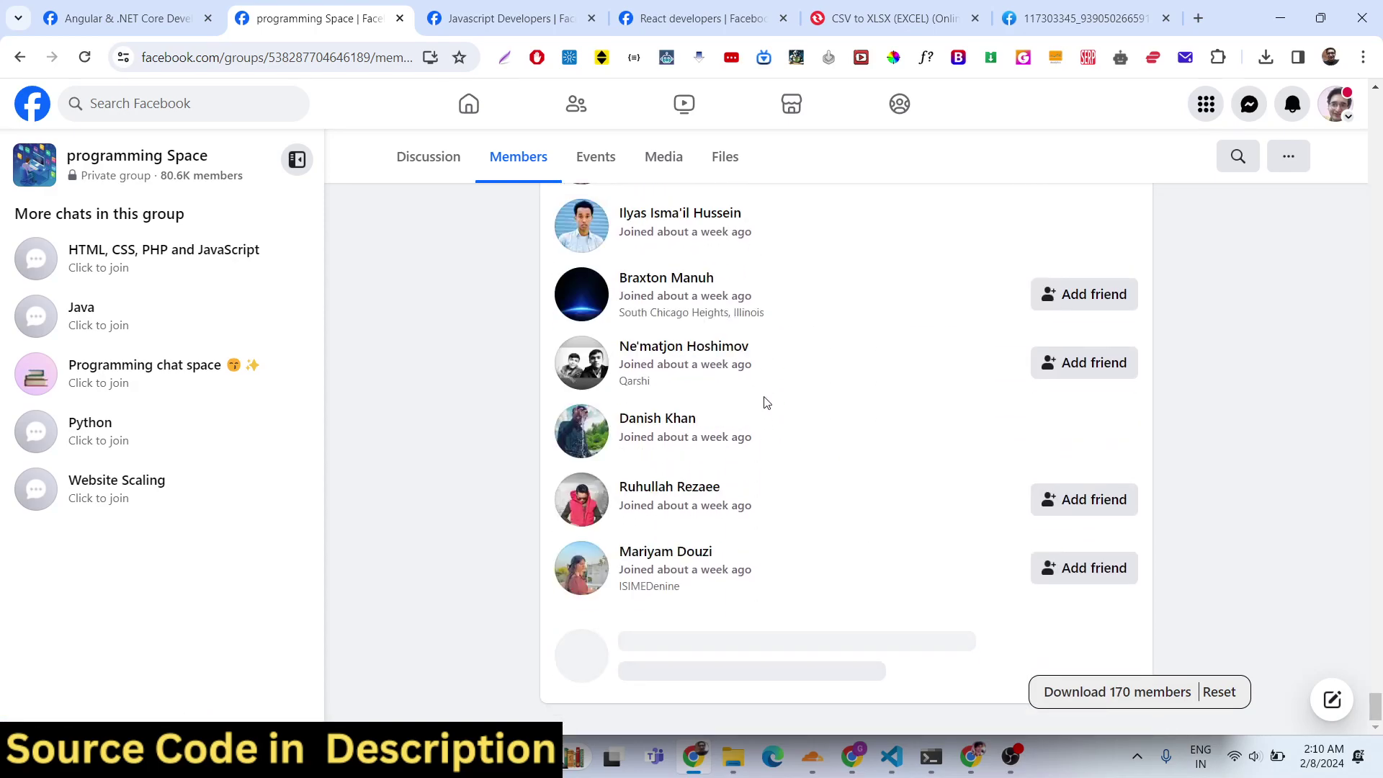
scroll(766, 403, "down", 10)
- Download the collected members as a CSV file and dismiss VS Code's untrusted-file request without opening it
left_click(1125, 704)
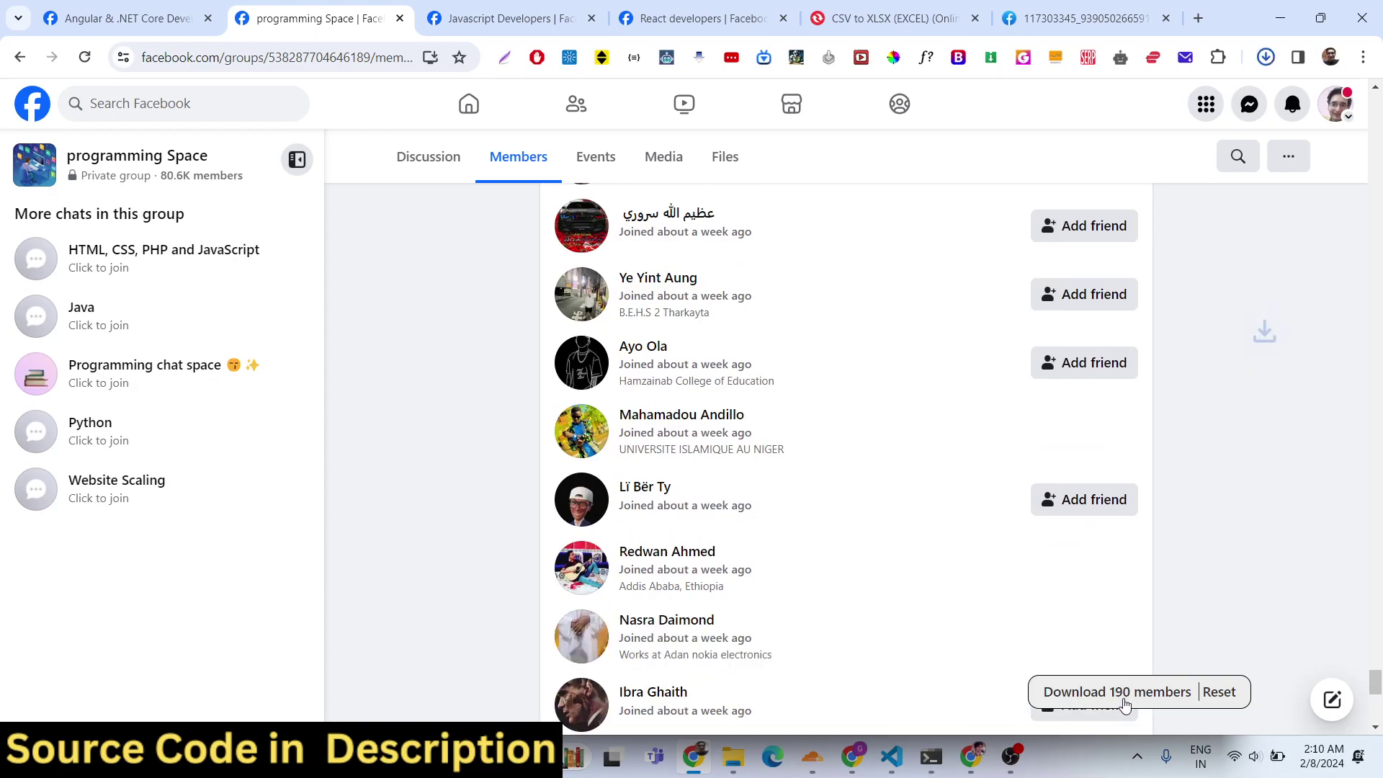
left_click(1137, 106)
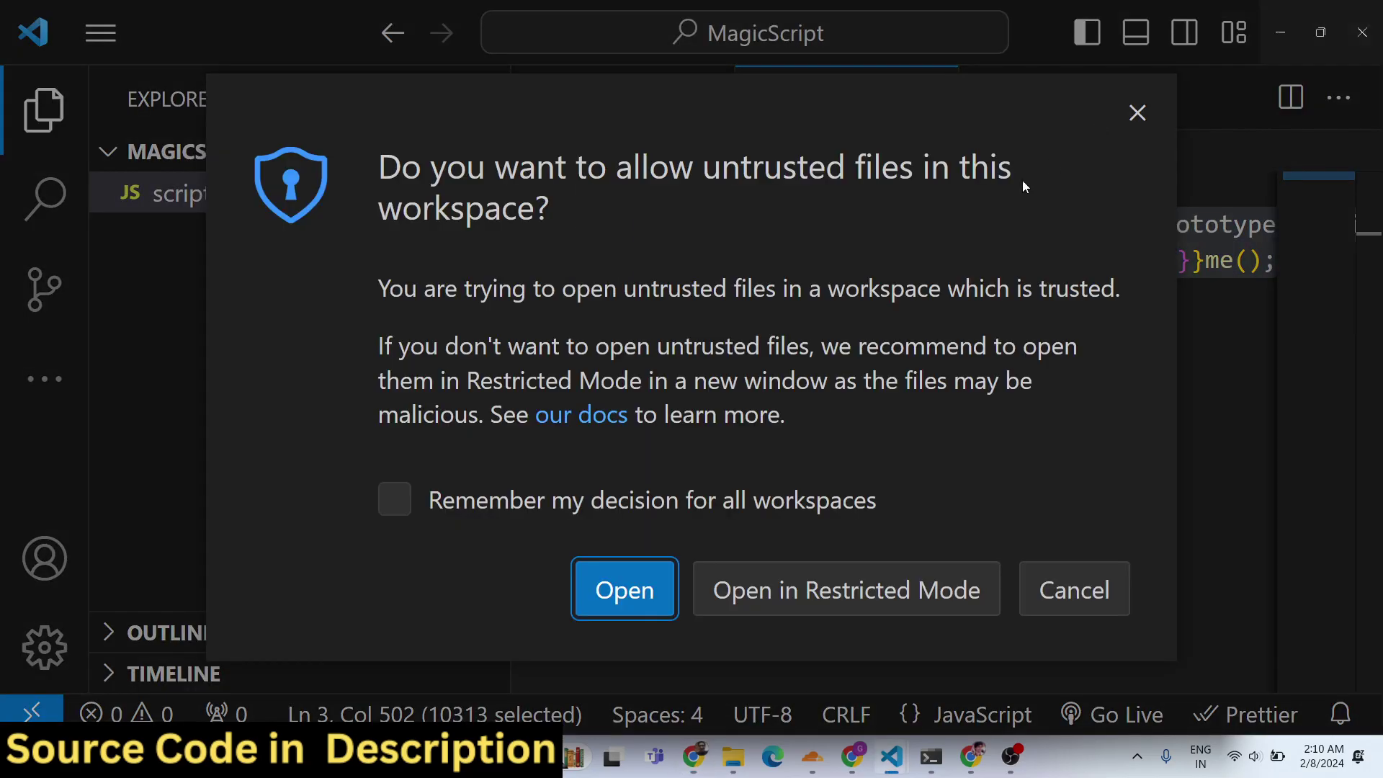
left_click(1137, 113)
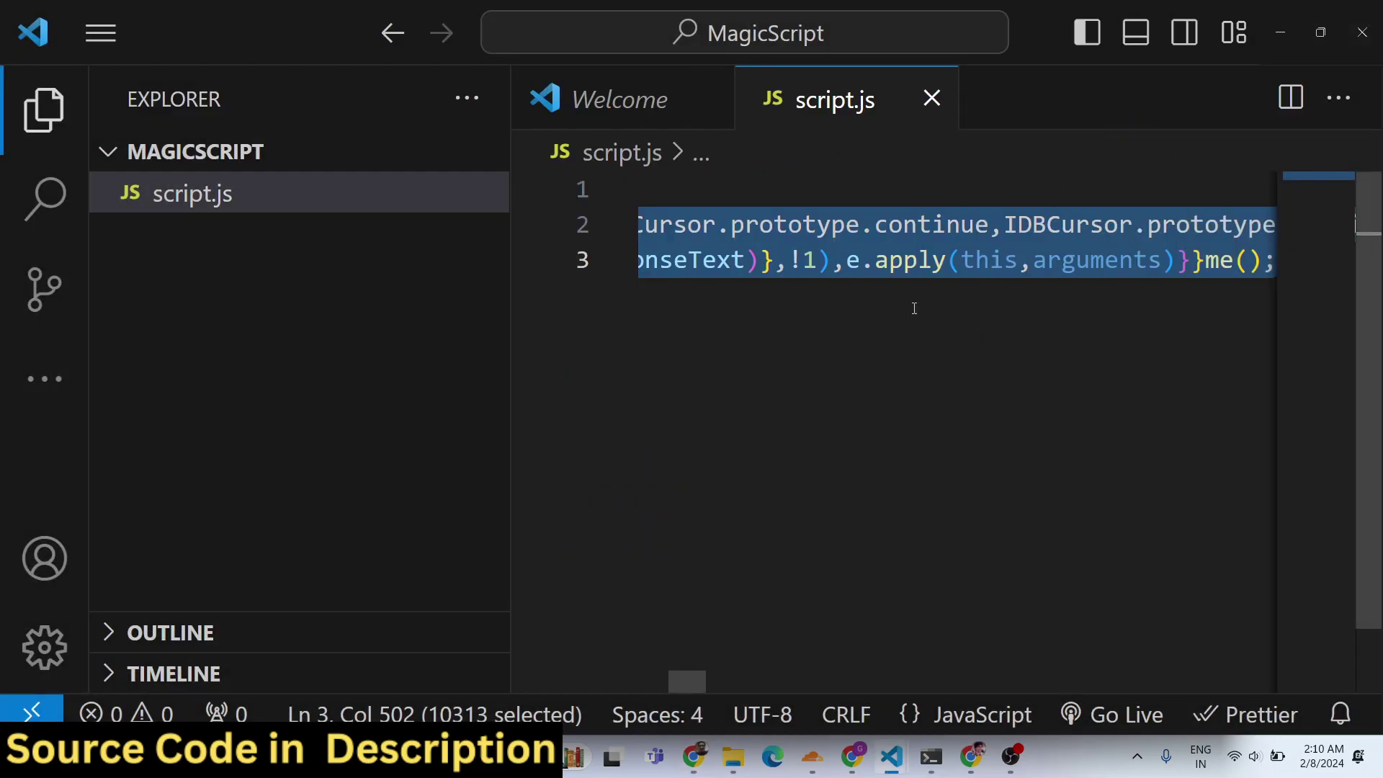
- Switch to Chrome, load more programming Space members until about 40 are collected, and download them as CSV
left_click(693, 756)
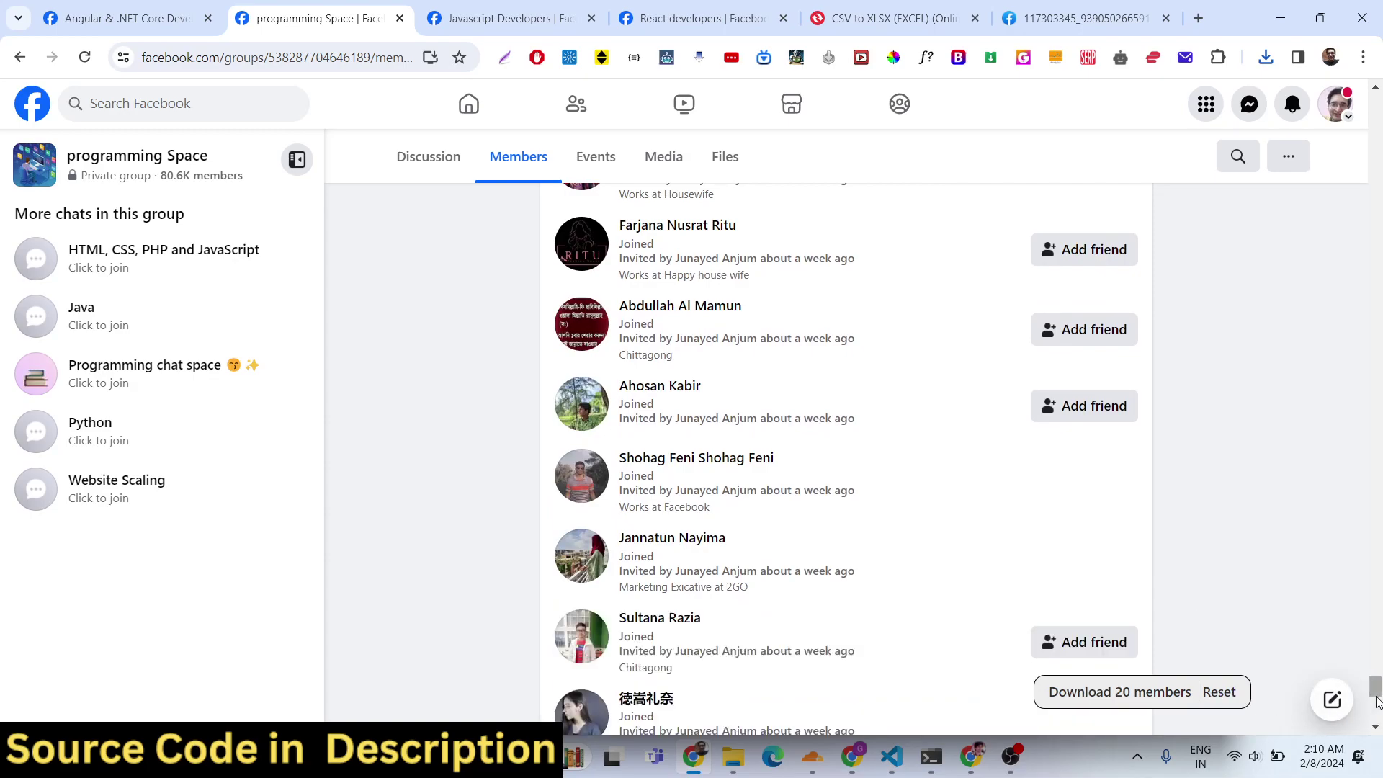
left_click_drag(1374, 695, 1377, 735)
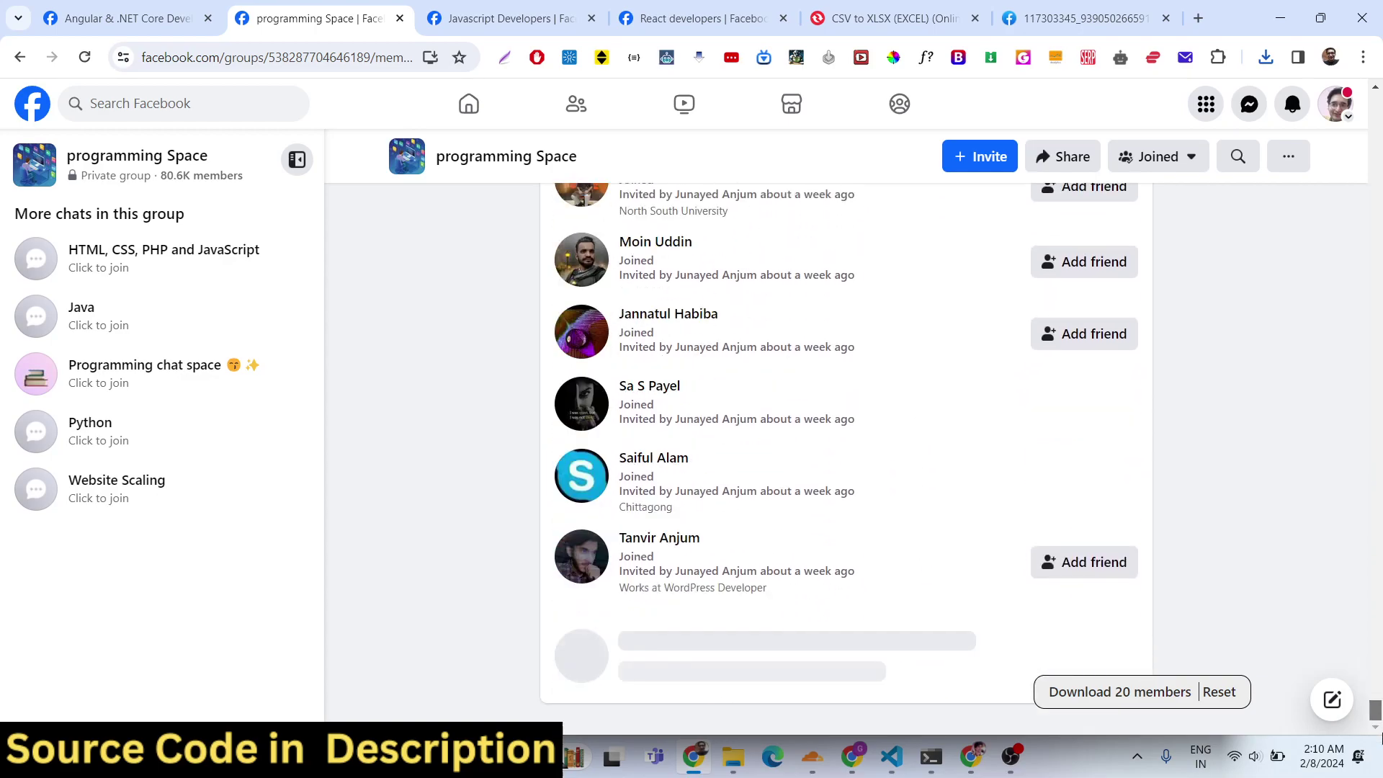
scroll(1308, 605, "down", 10)
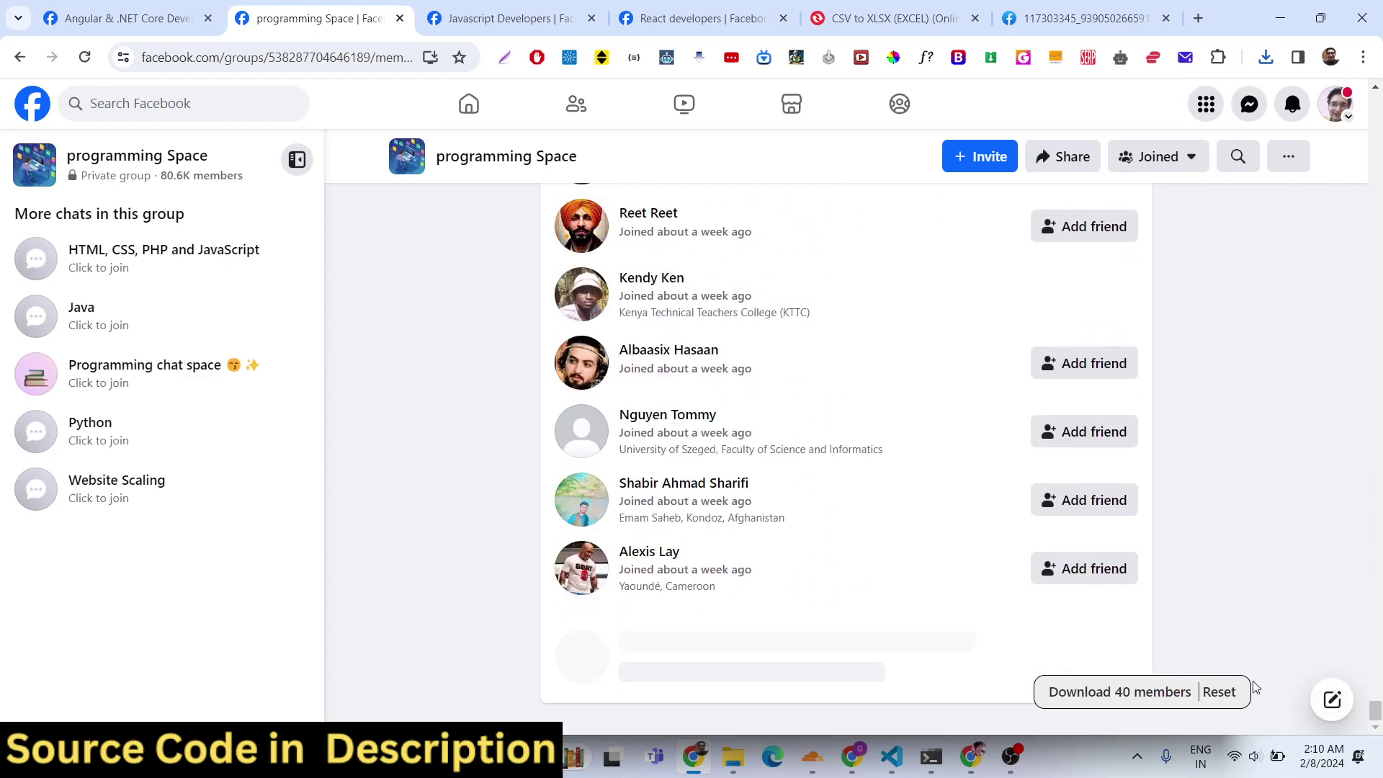
left_click(1088, 703)
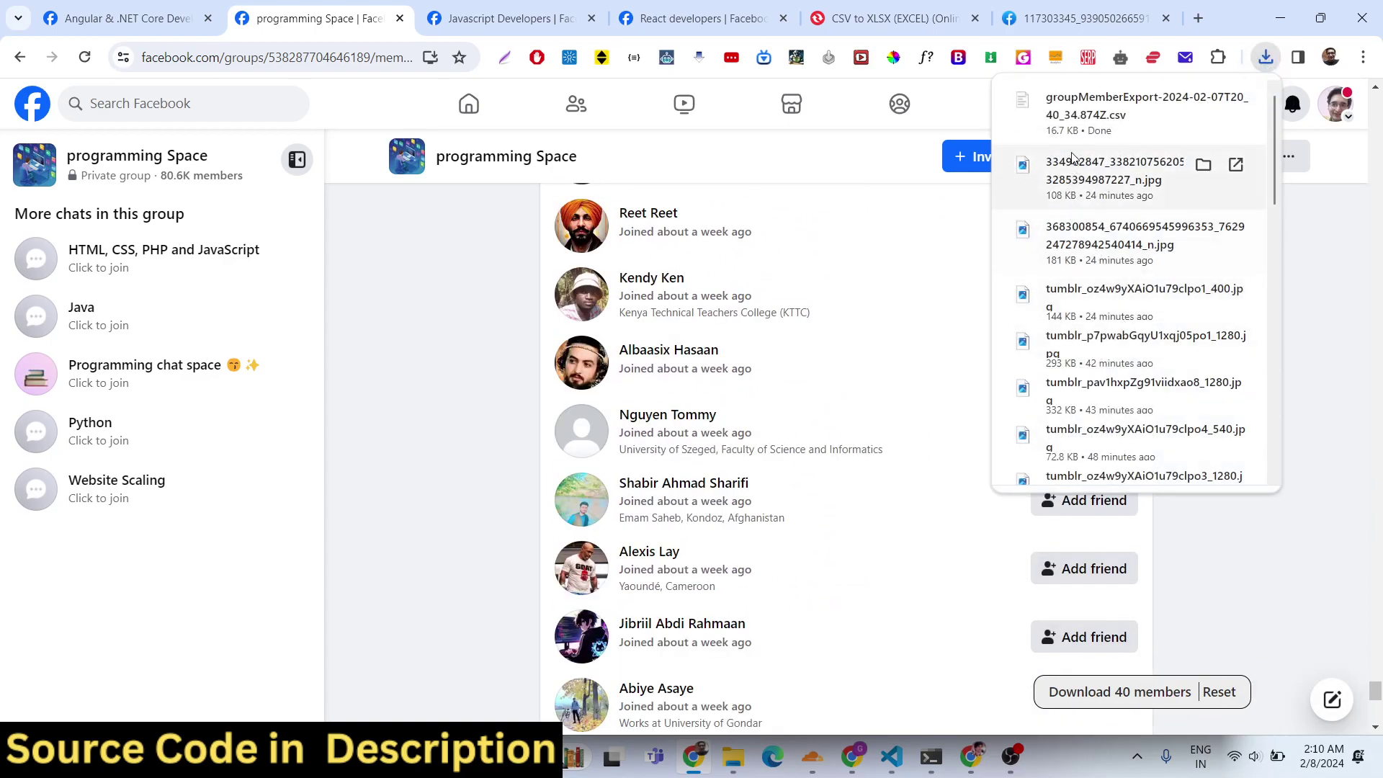
- Open the downloaded groupMemberExport-2024-02-07T20_40_34.874Z.csv in VS Code, allowing the untrusted file, and review its member rows
left_click(1077, 127)
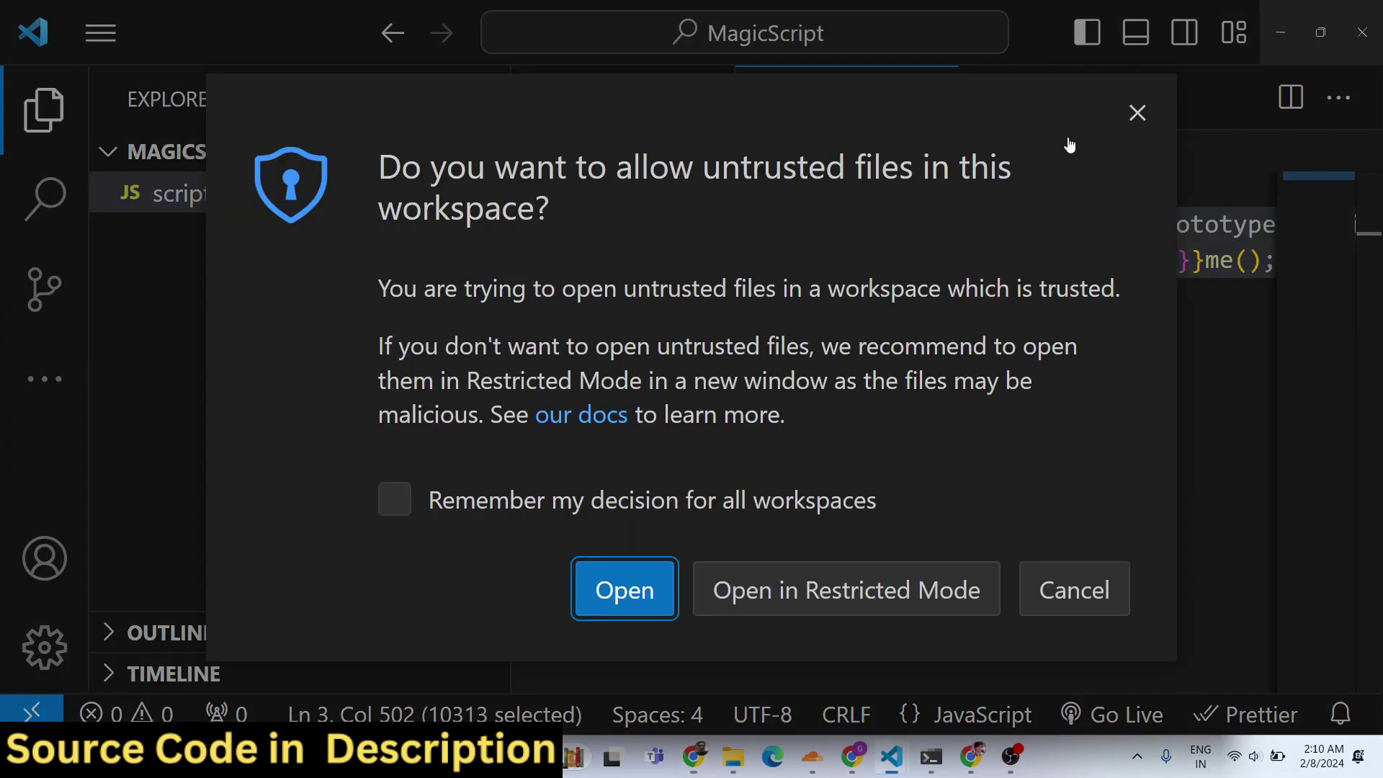
left_click(624, 601)
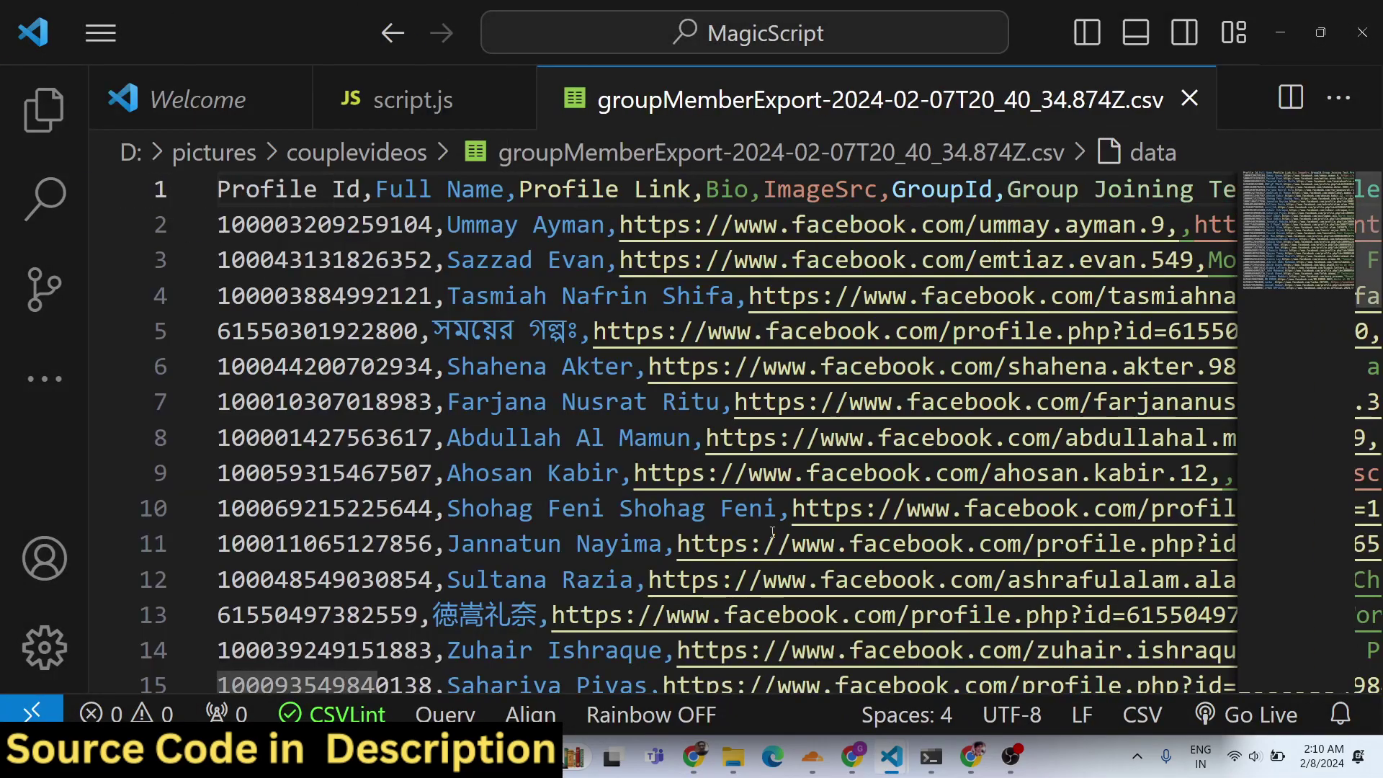
scroll(772, 532, "down", 11)
scroll(778, 516, "up", 4)
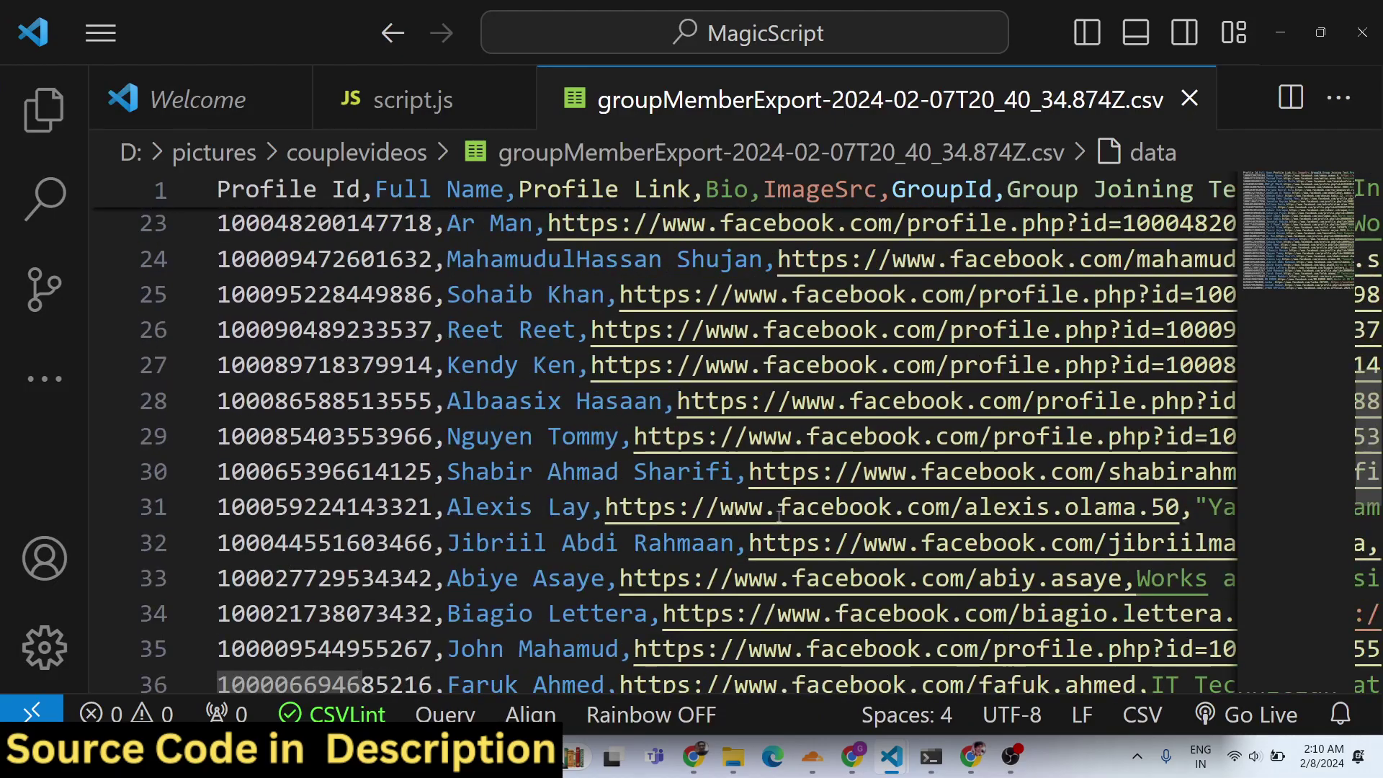
scroll(779, 516, "up", 7)
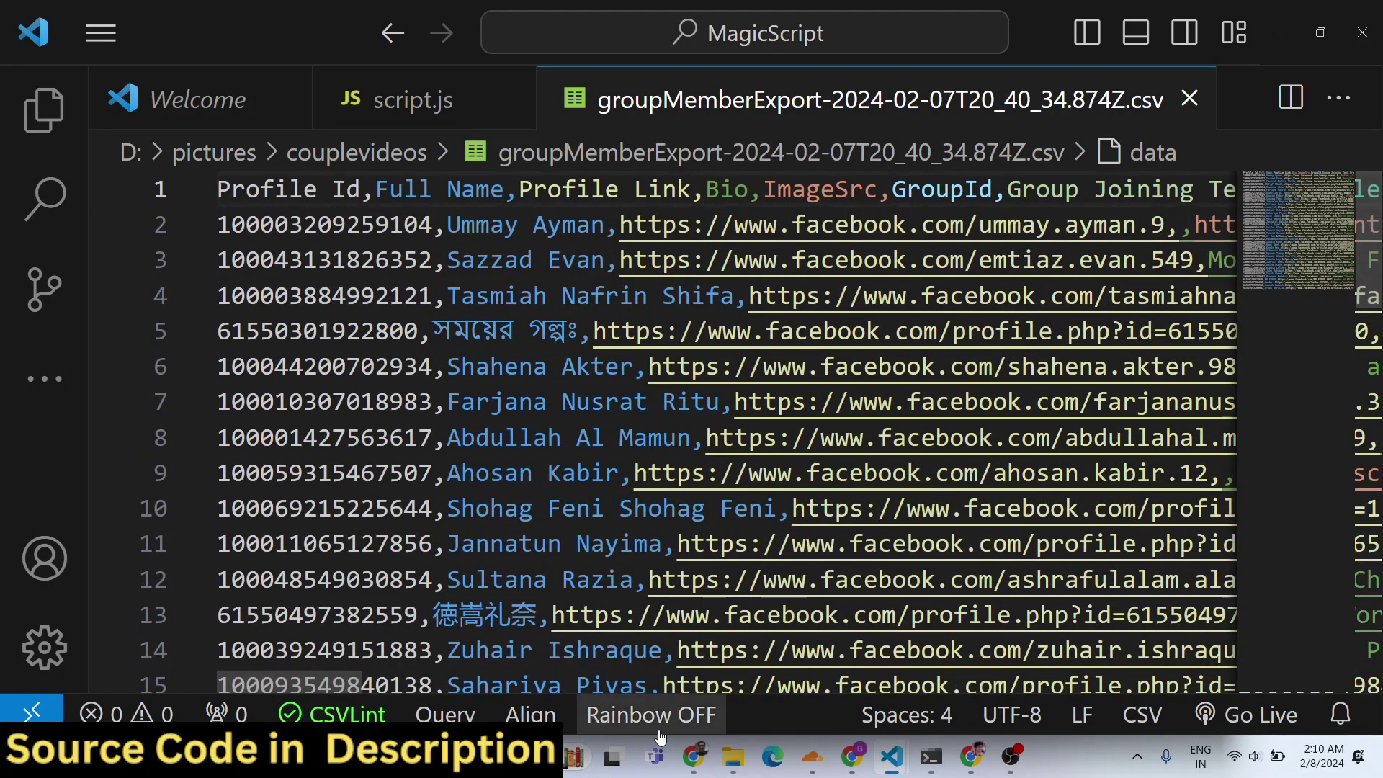
- Switch to the facebook-group-members-scraper project in VS Code and open main.ts from the src folder with the file explorer hidden
left_click(694, 756)
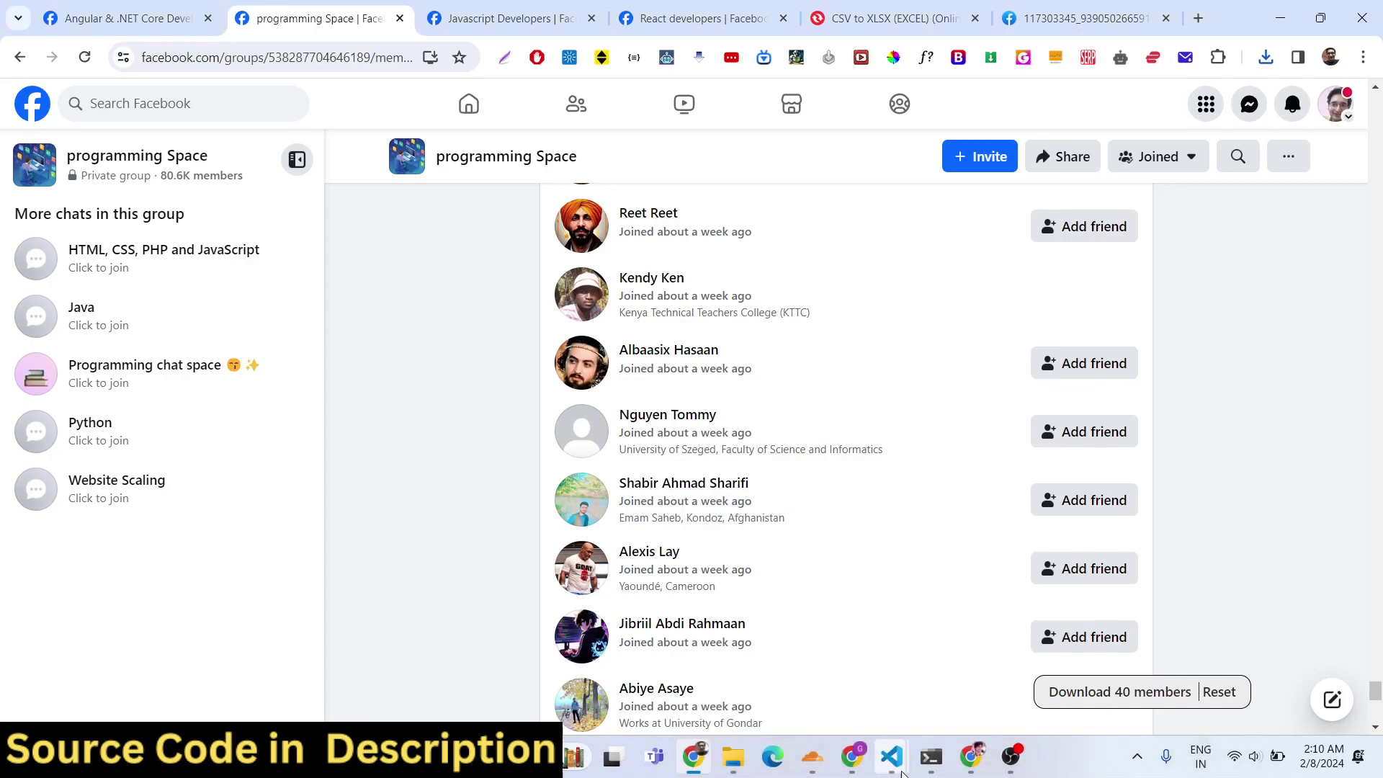
mouse_move(891, 756)
left_click(1275, 655)
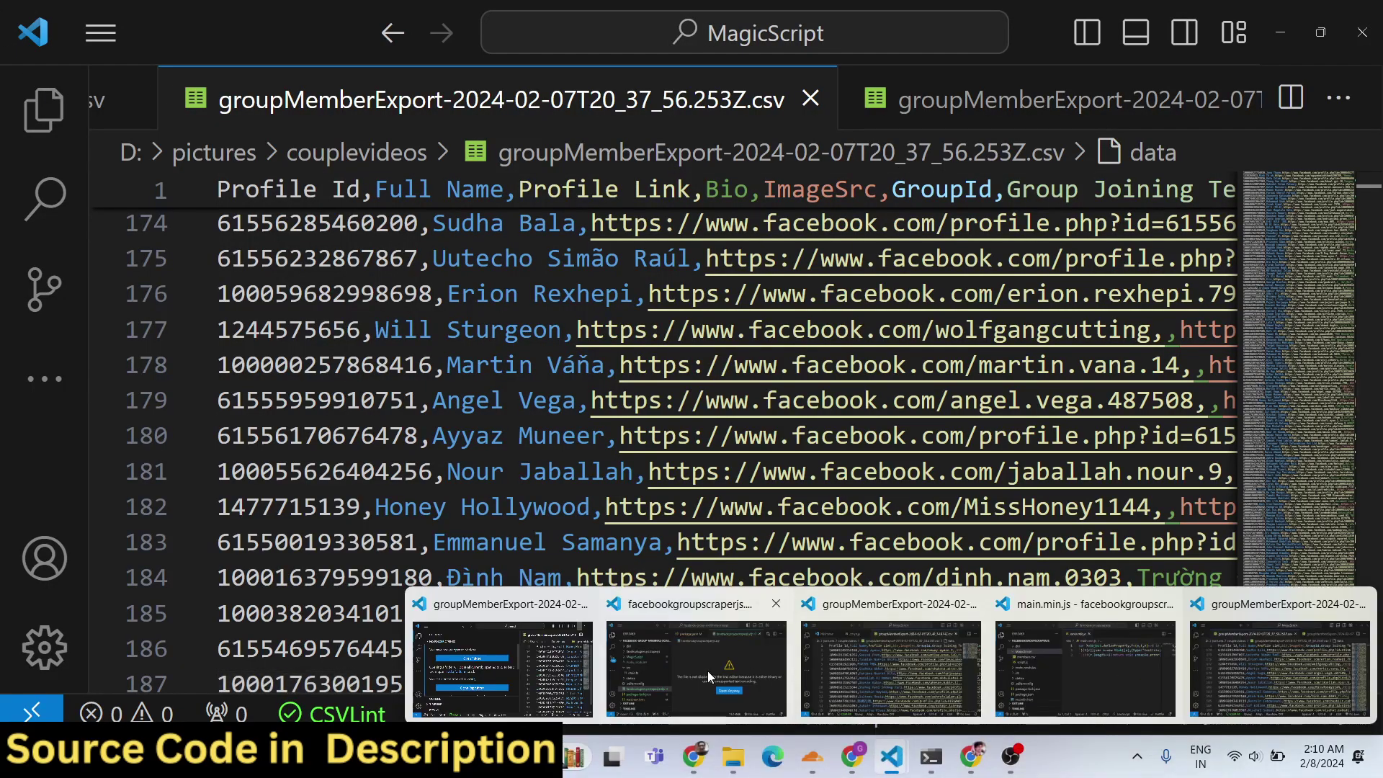
left_click(703, 671)
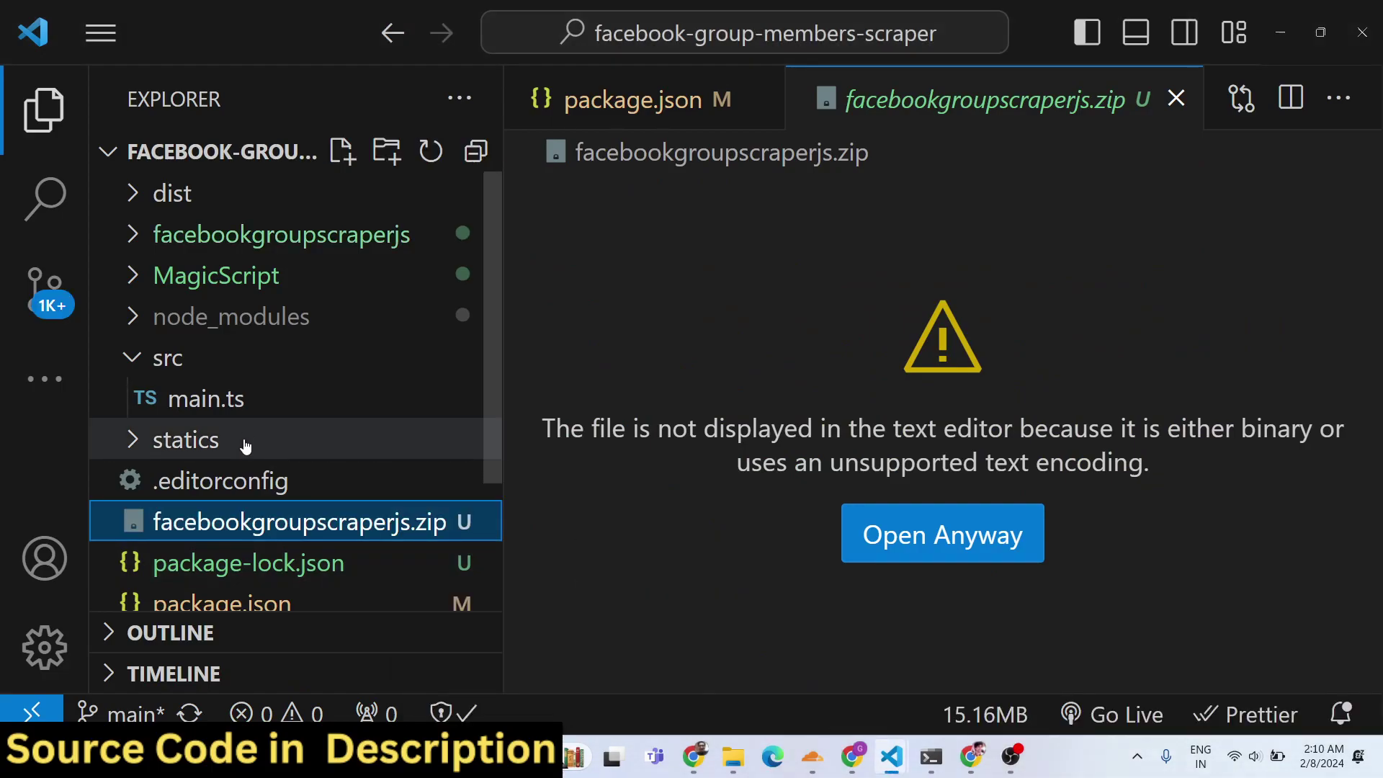
scroll(245, 445, "down", 1)
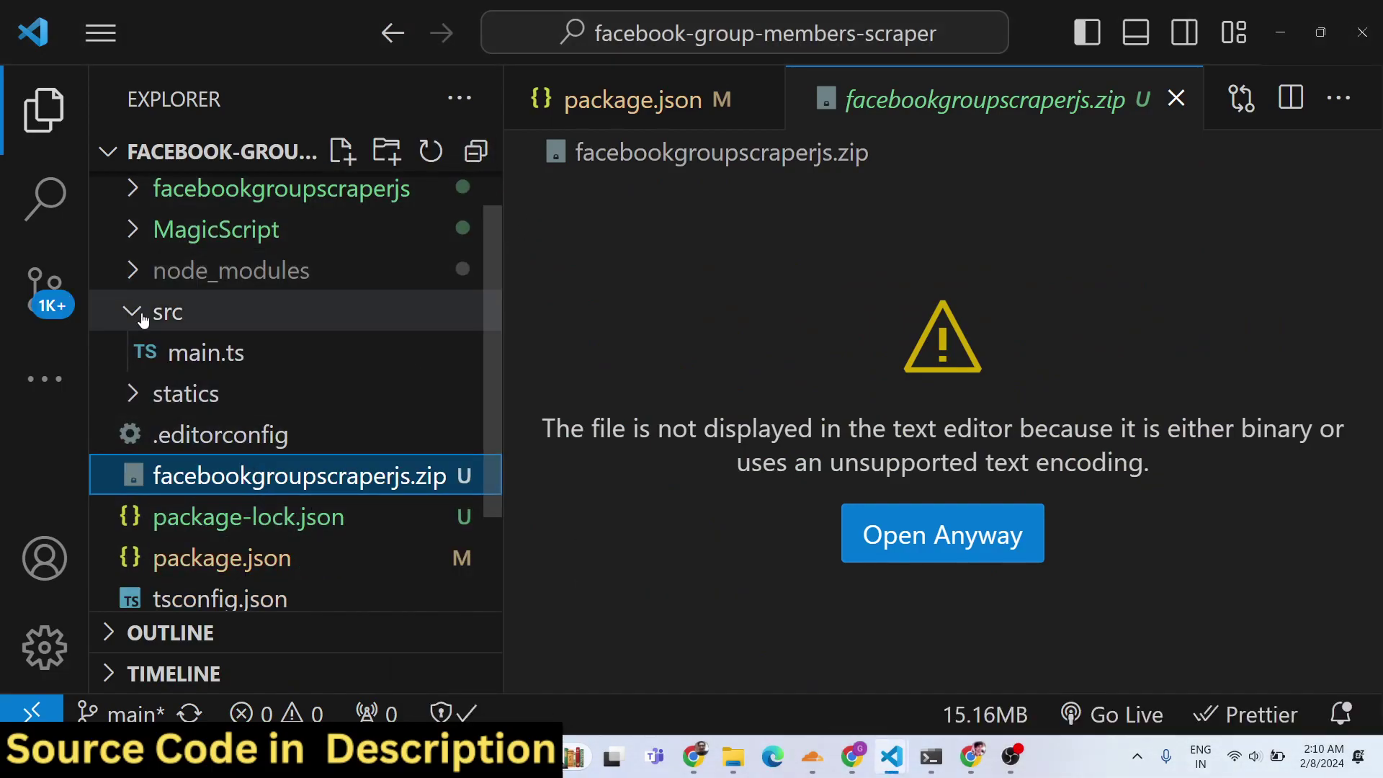
left_click(177, 356)
key("ctrl+b")
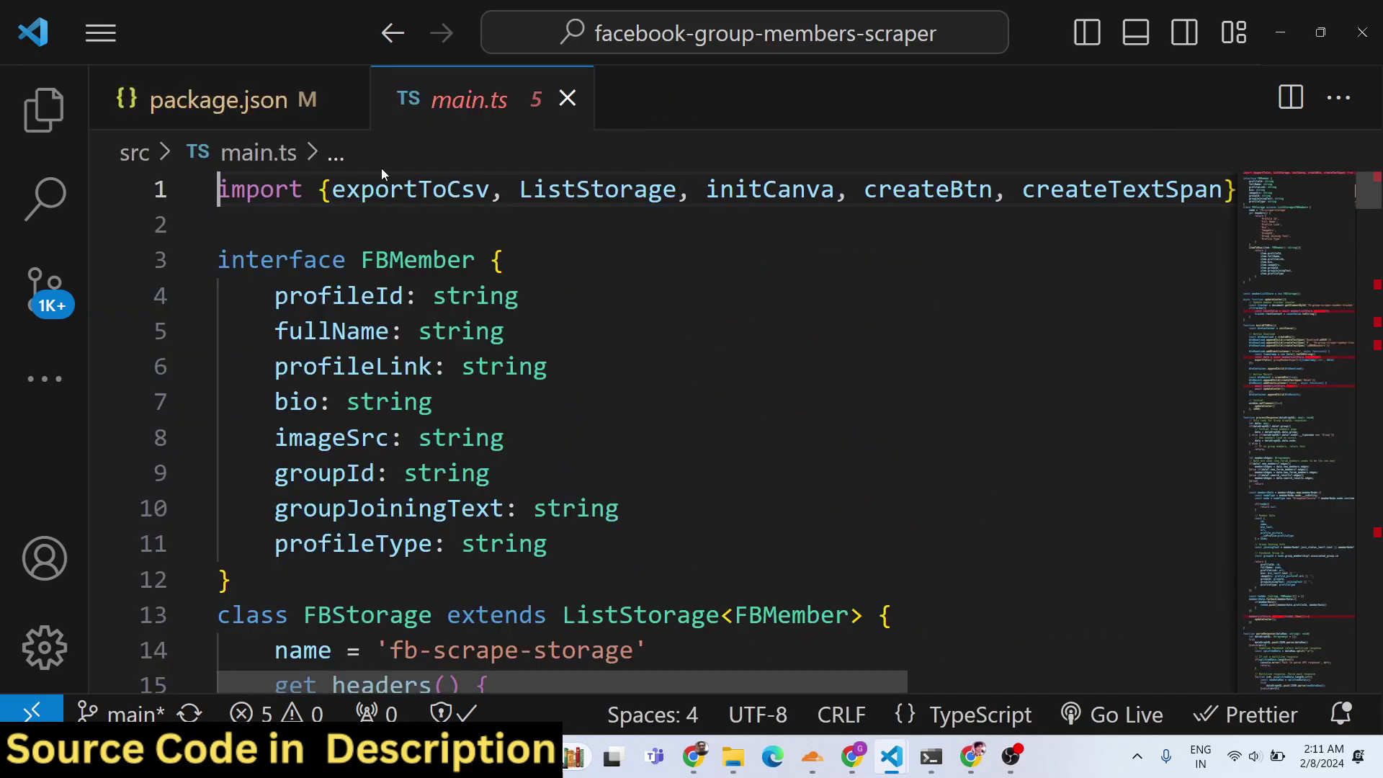
- Examine the FBMember interface in main.ts, going through its member fields from profileId to imageSrc
scroll(418, 198, "down", 1)
scroll(385, 382, "up", 1)
key("Down")
key("Down")
key("Down")
key("Down")
key("Down")
key("Down")
key("Down")
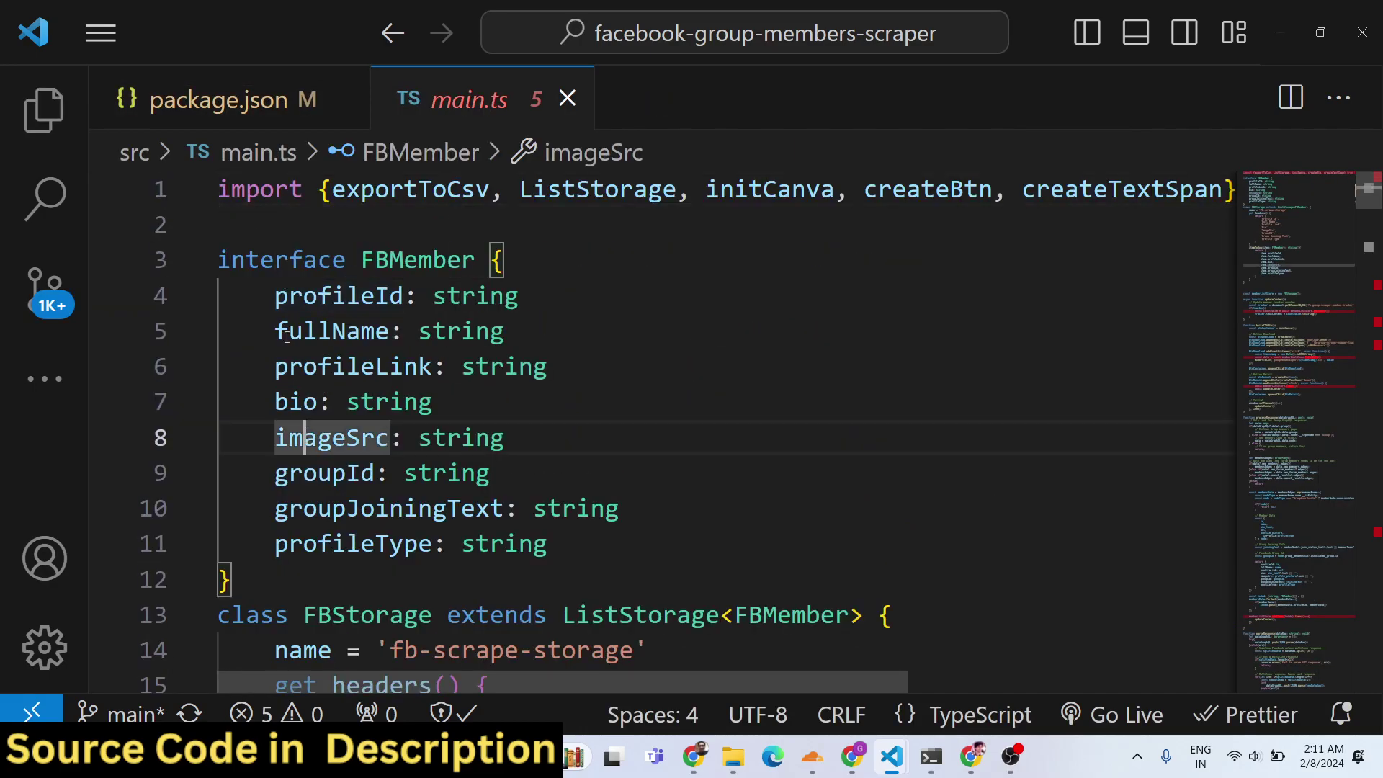
left_click_drag(203, 207, 169, 548)
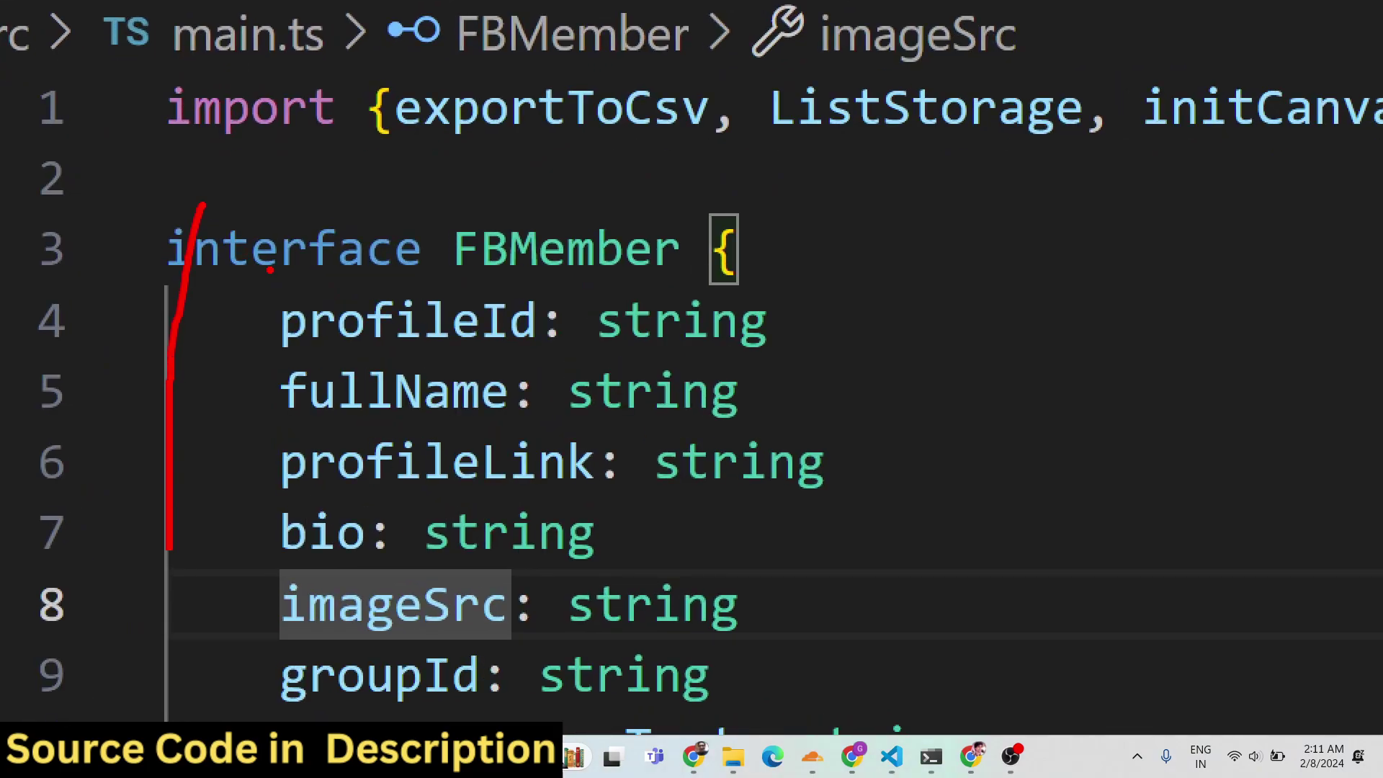
scroll(711, 433, "down", 1)
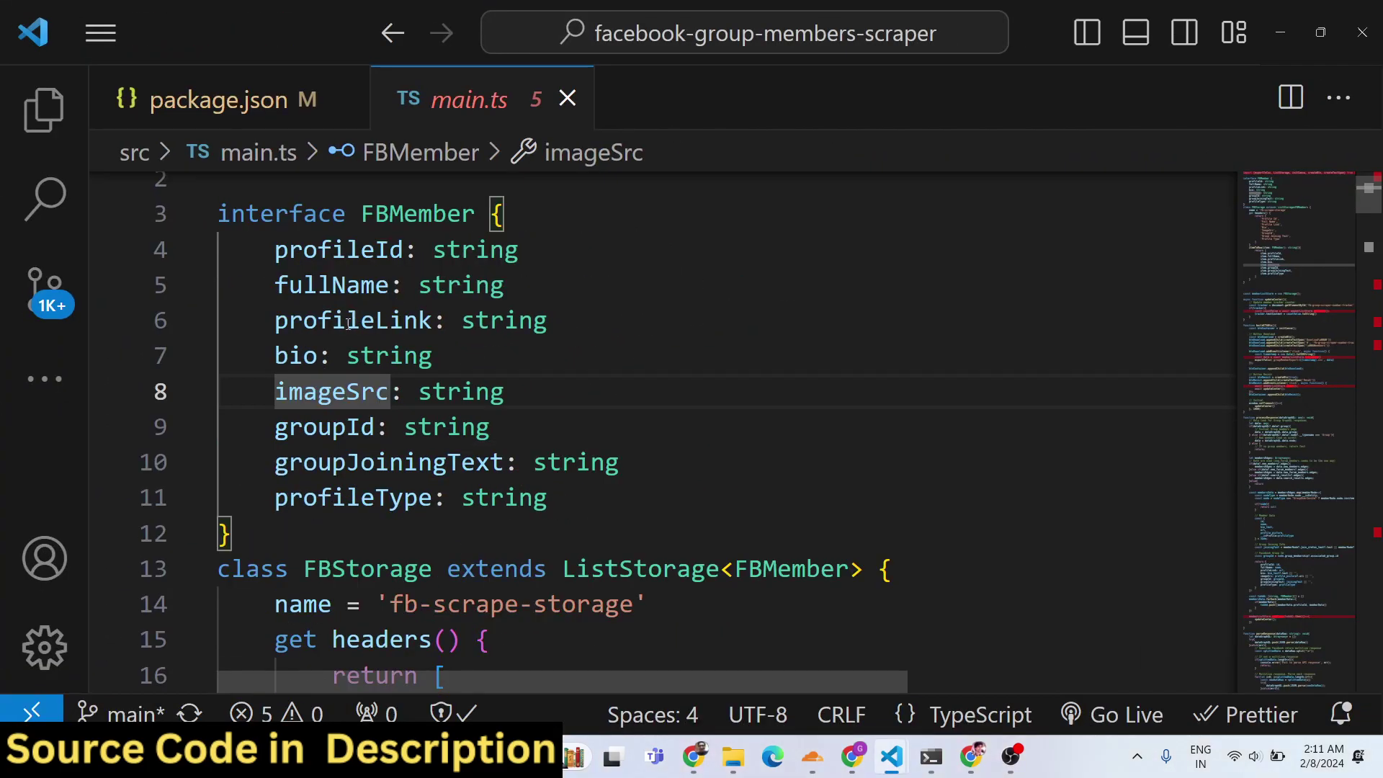
left_click_drag(281, 273, 422, 269)
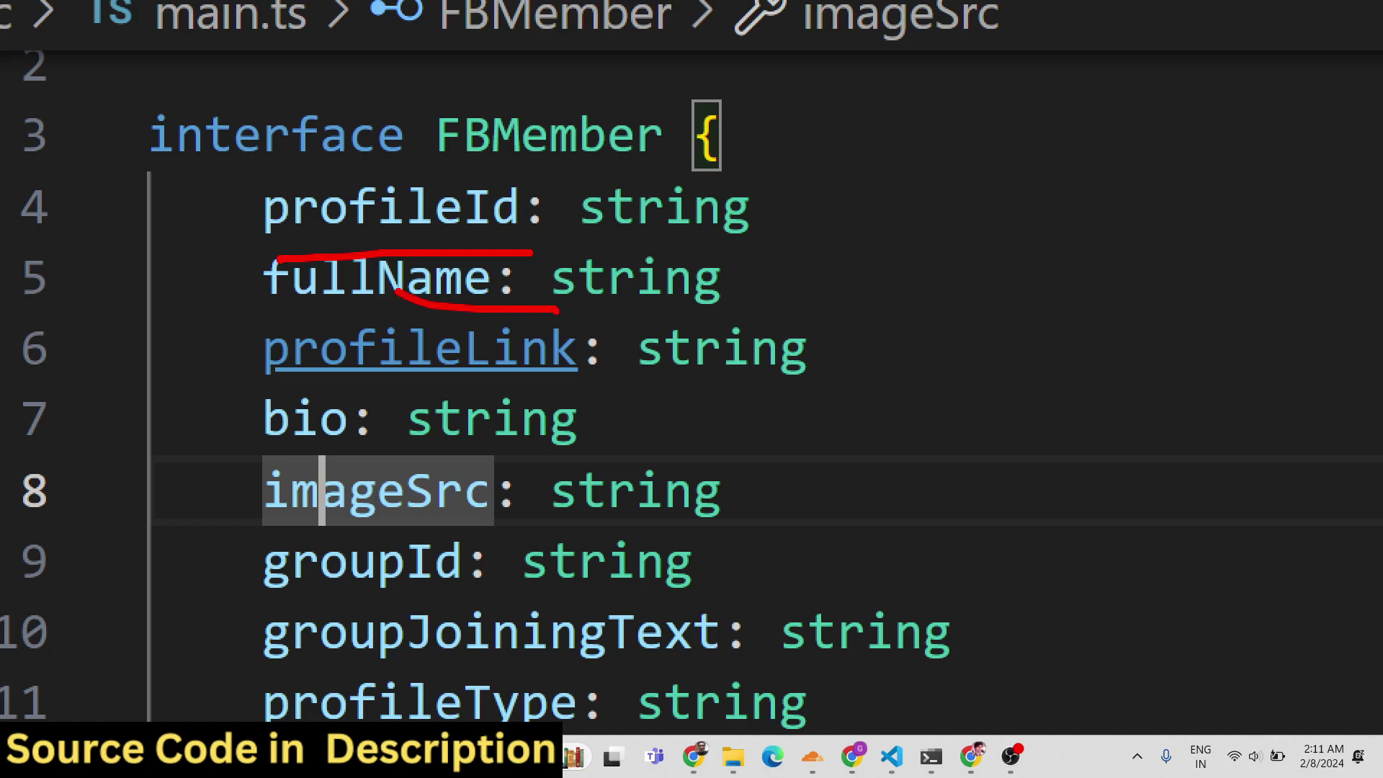
left_click_drag(269, 376, 493, 400)
left_click_drag(321, 531, 735, 547)
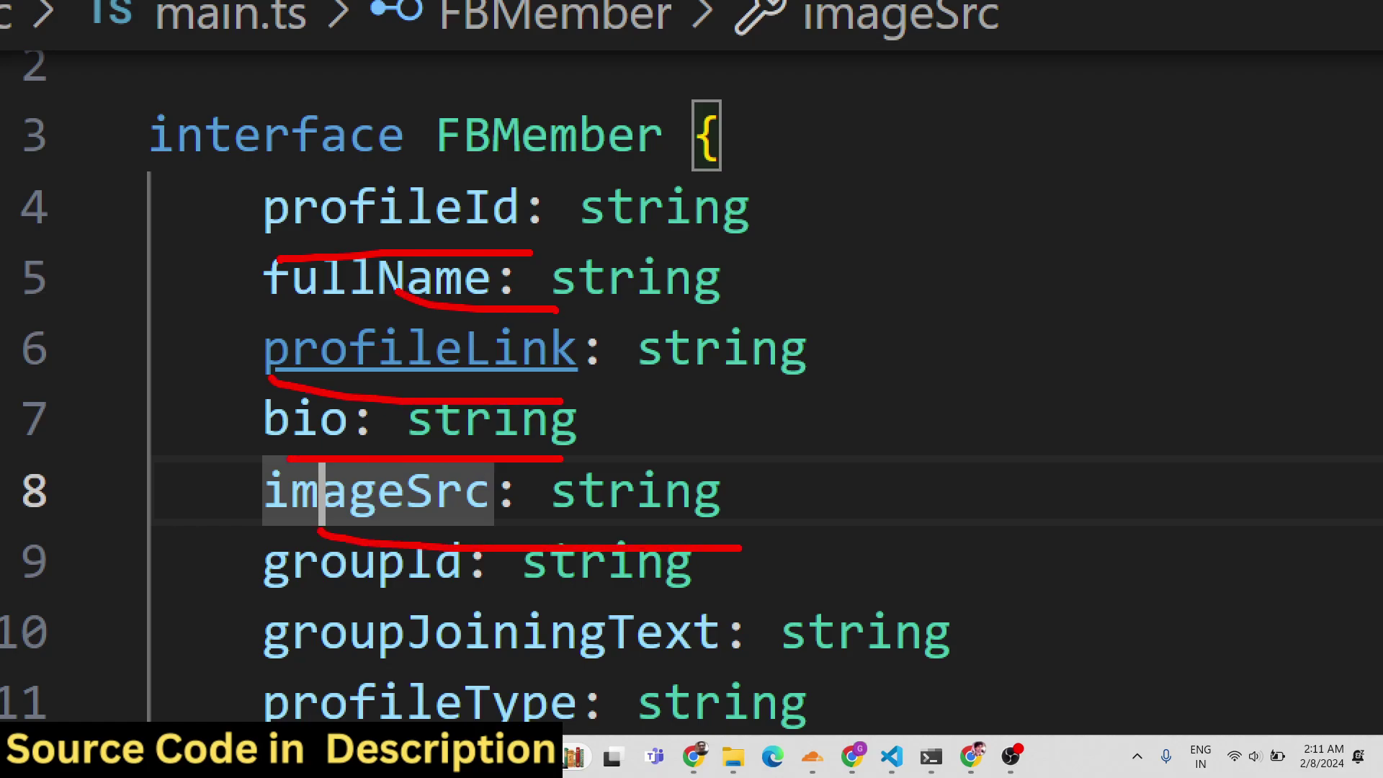
- Review the rest of main.ts, covering the FBStorage headers, the itemToRow method and the updateConter function
scroll(439, 393, "down", 3)
scroll(439, 392, "down", 3)
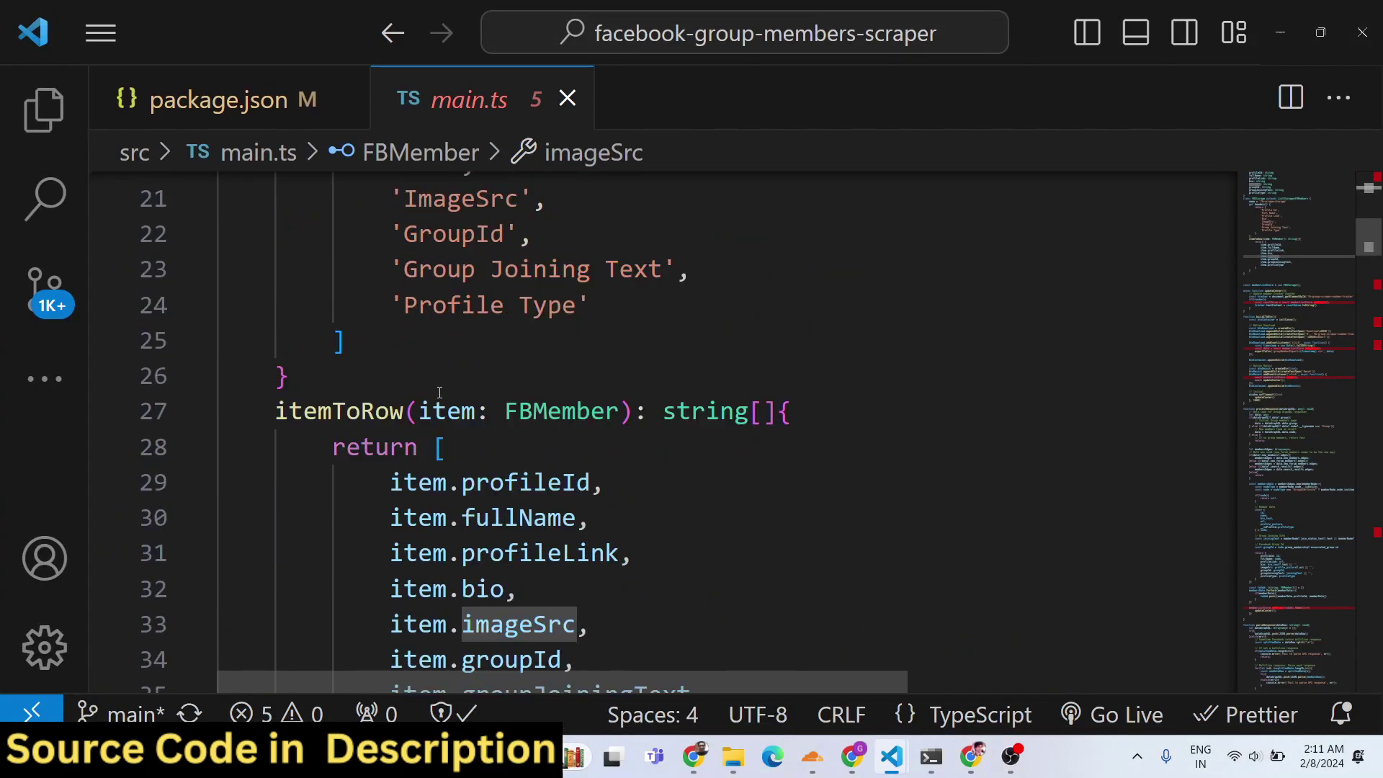
scroll(439, 393, "down", 7)
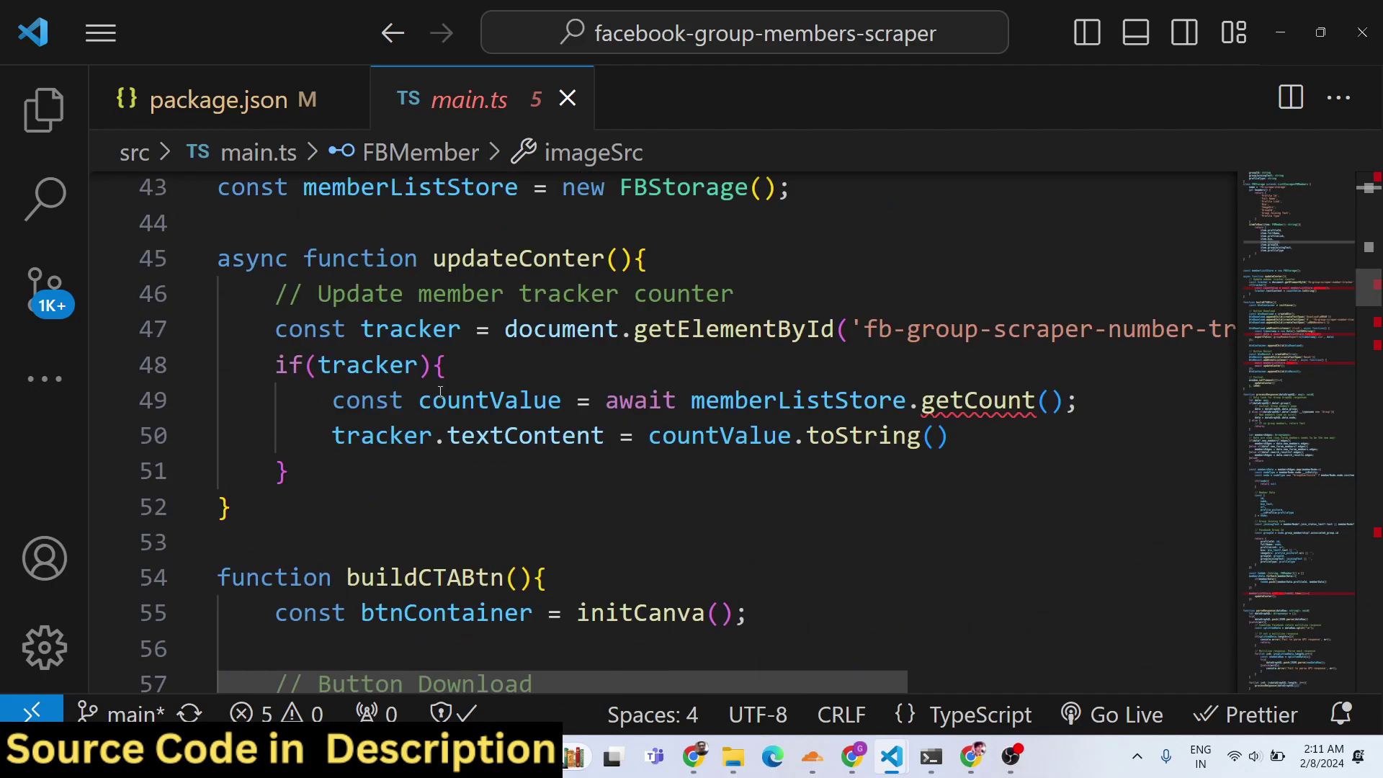
scroll(441, 391, "up", 3)
scroll(441, 391, "down", 3)
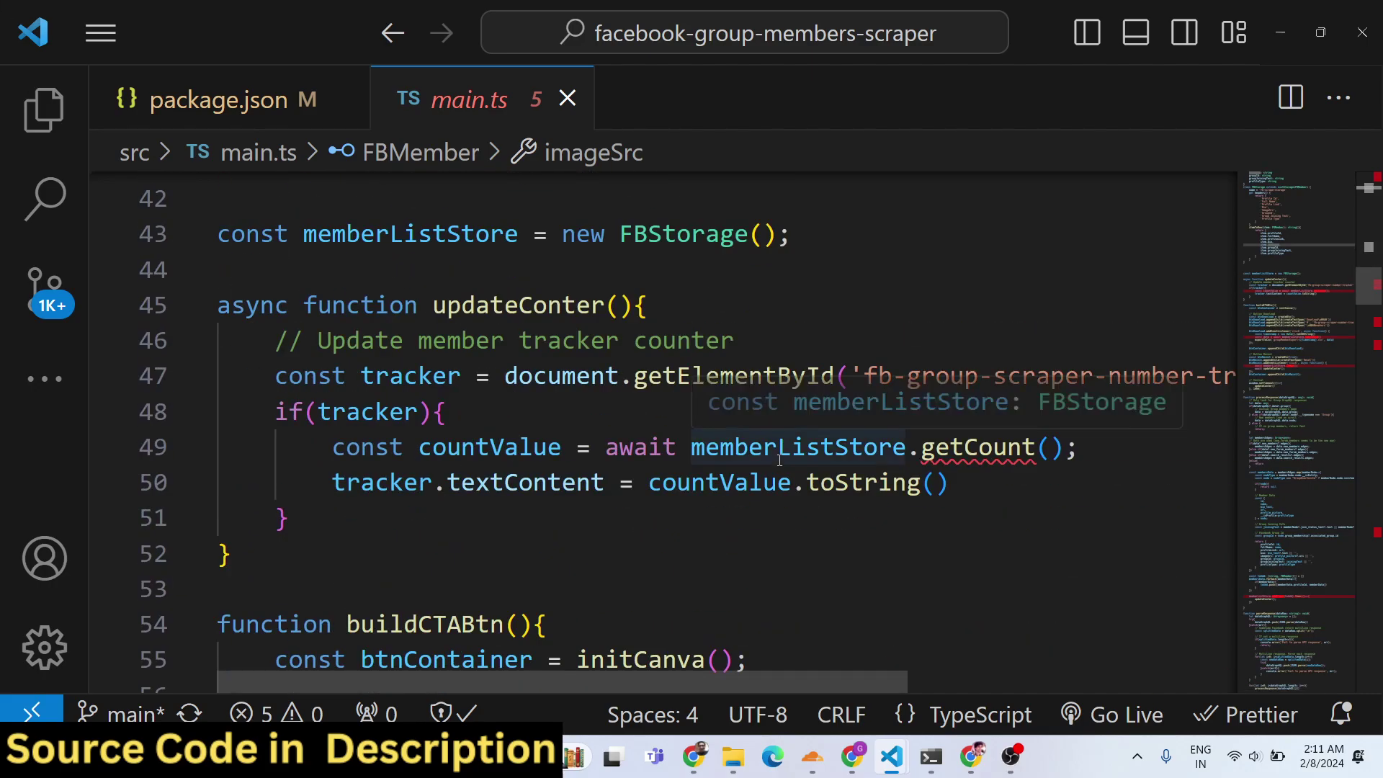
scroll(780, 462, "down", 4)
scroll(780, 461, "up", 4)
- Show the project's file explorer, open script.js from the MagicScript folder and select its entire code
left_click(45, 109)
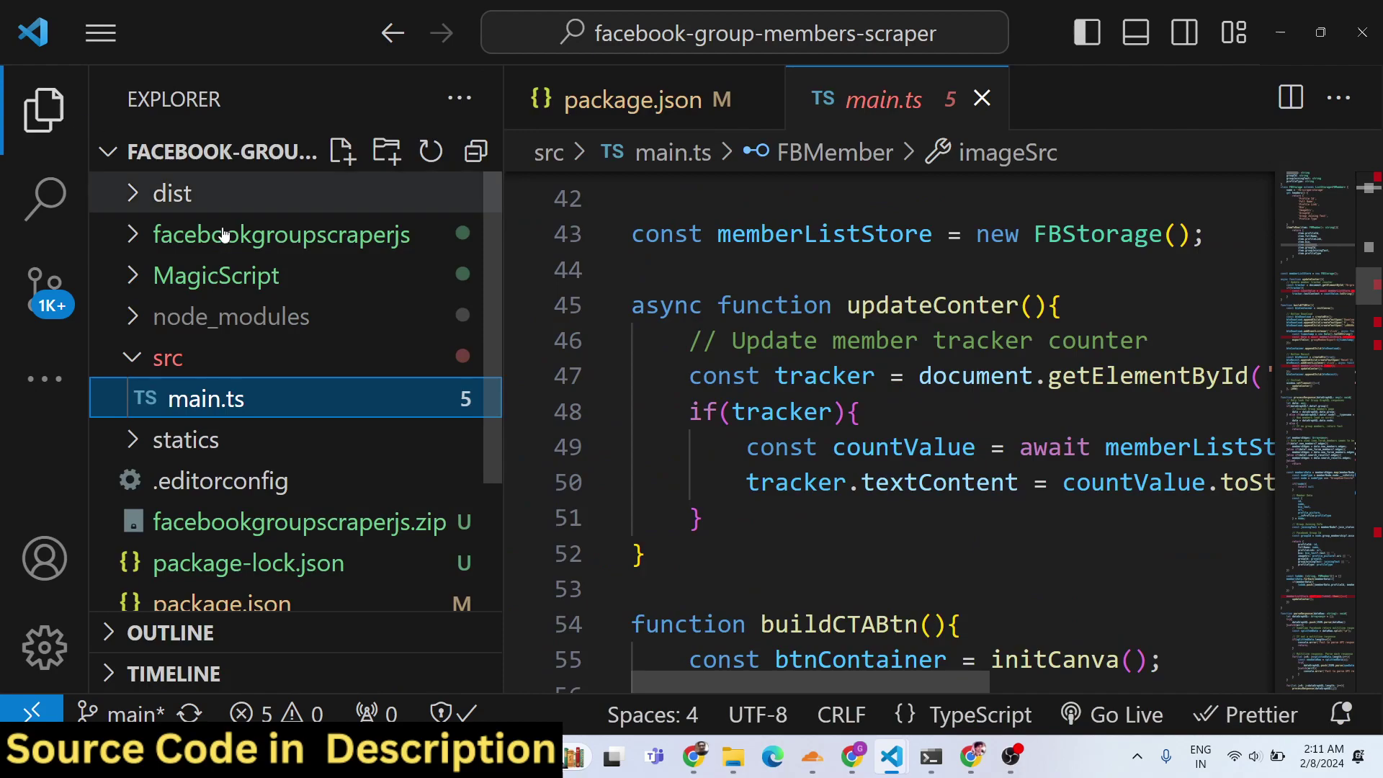
scroll(402, 453, "down", 3)
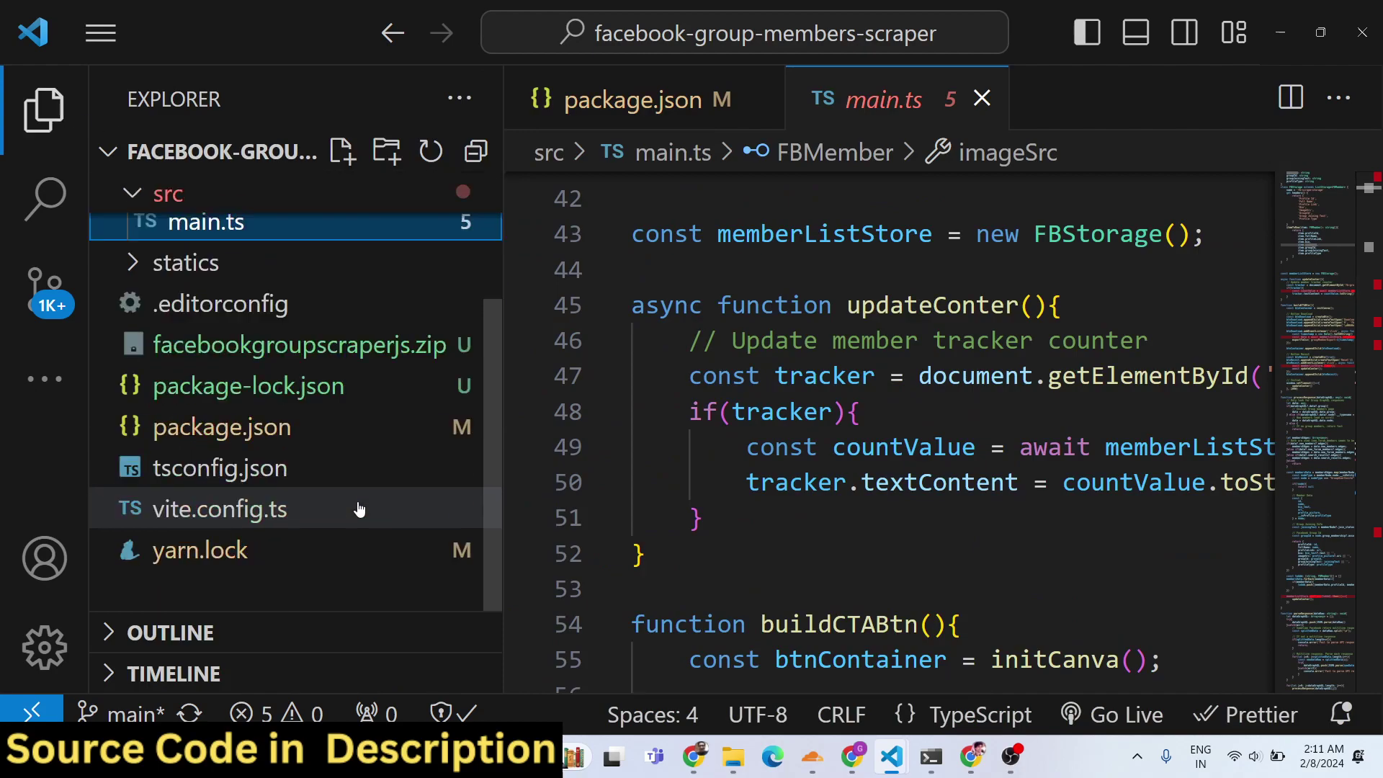
left_click(684, 765)
left_click(693, 757)
scroll(175, 345, "up", 3)
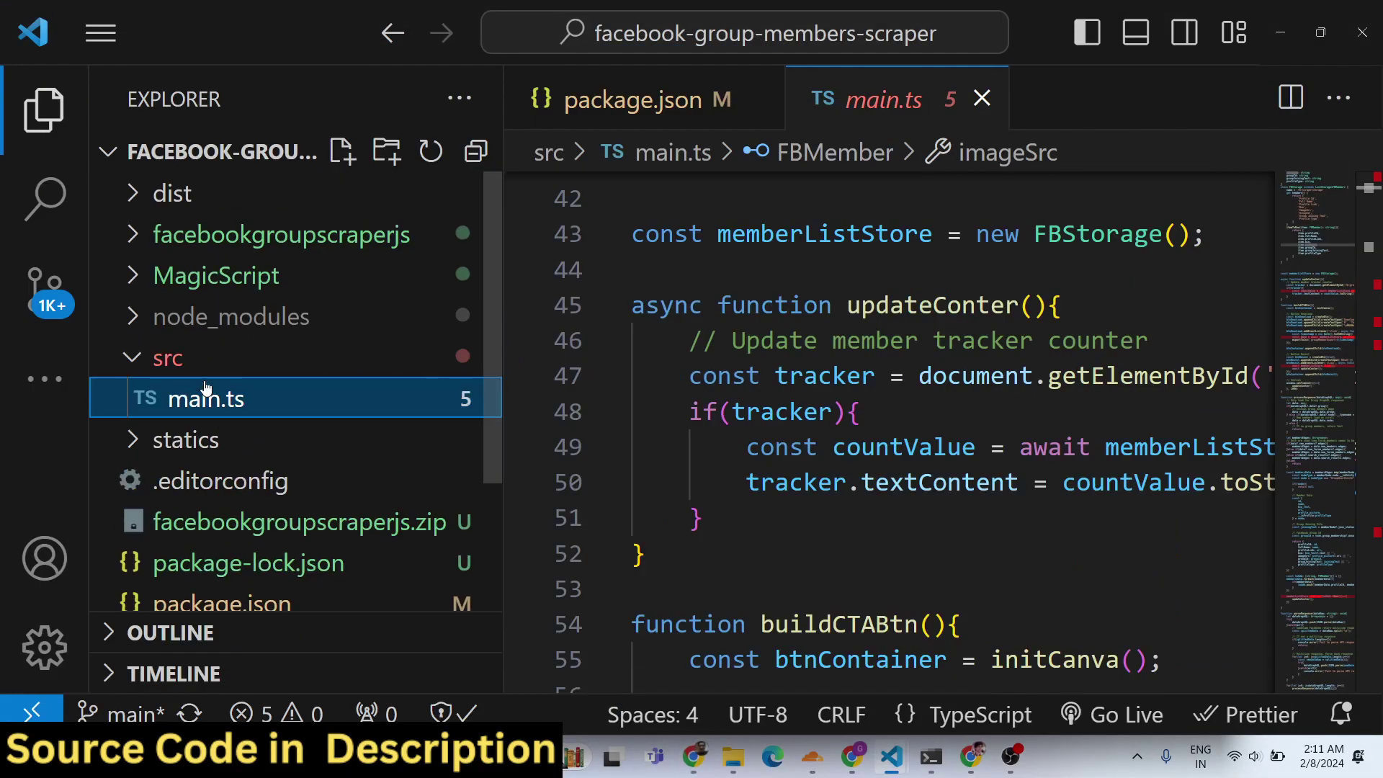
left_click(267, 277)
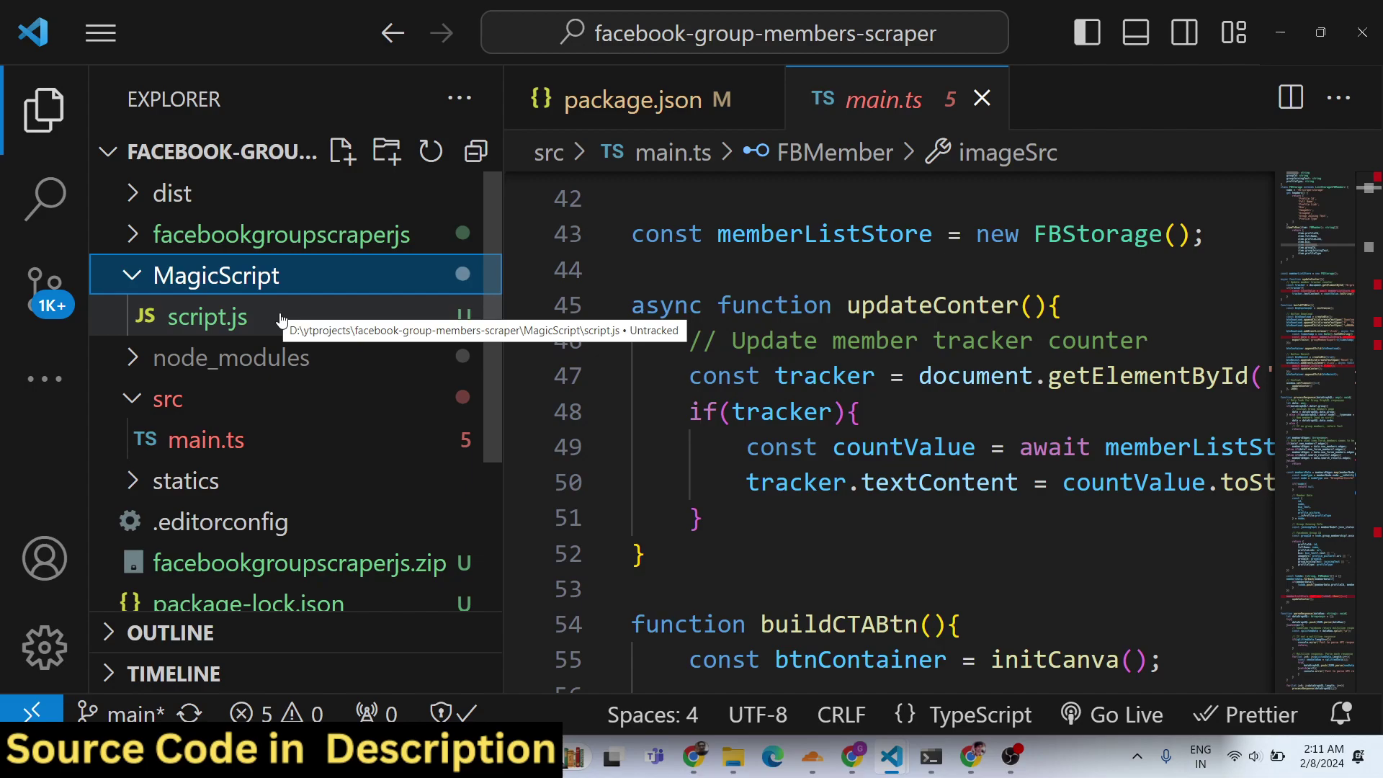
left_click(188, 317)
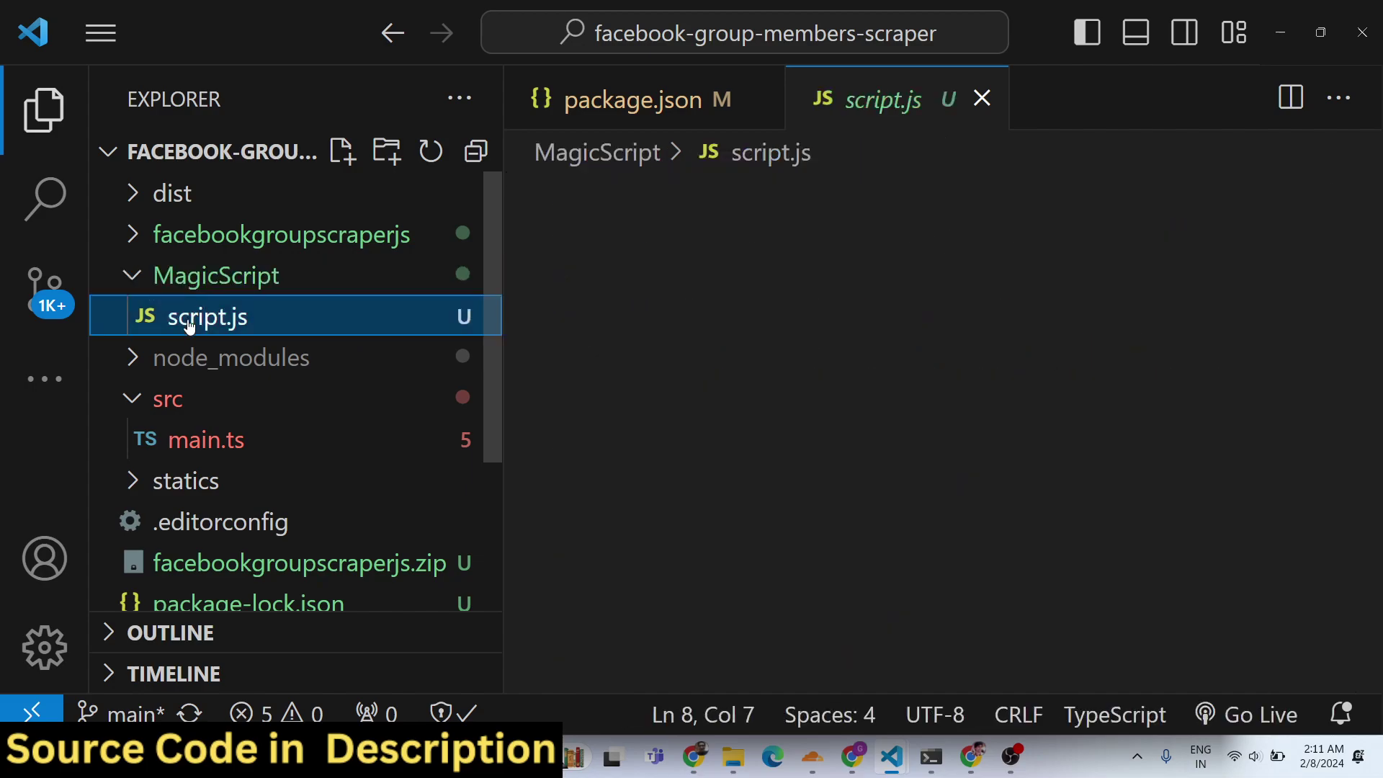
left_click(898, 259)
key("ctrl+a")
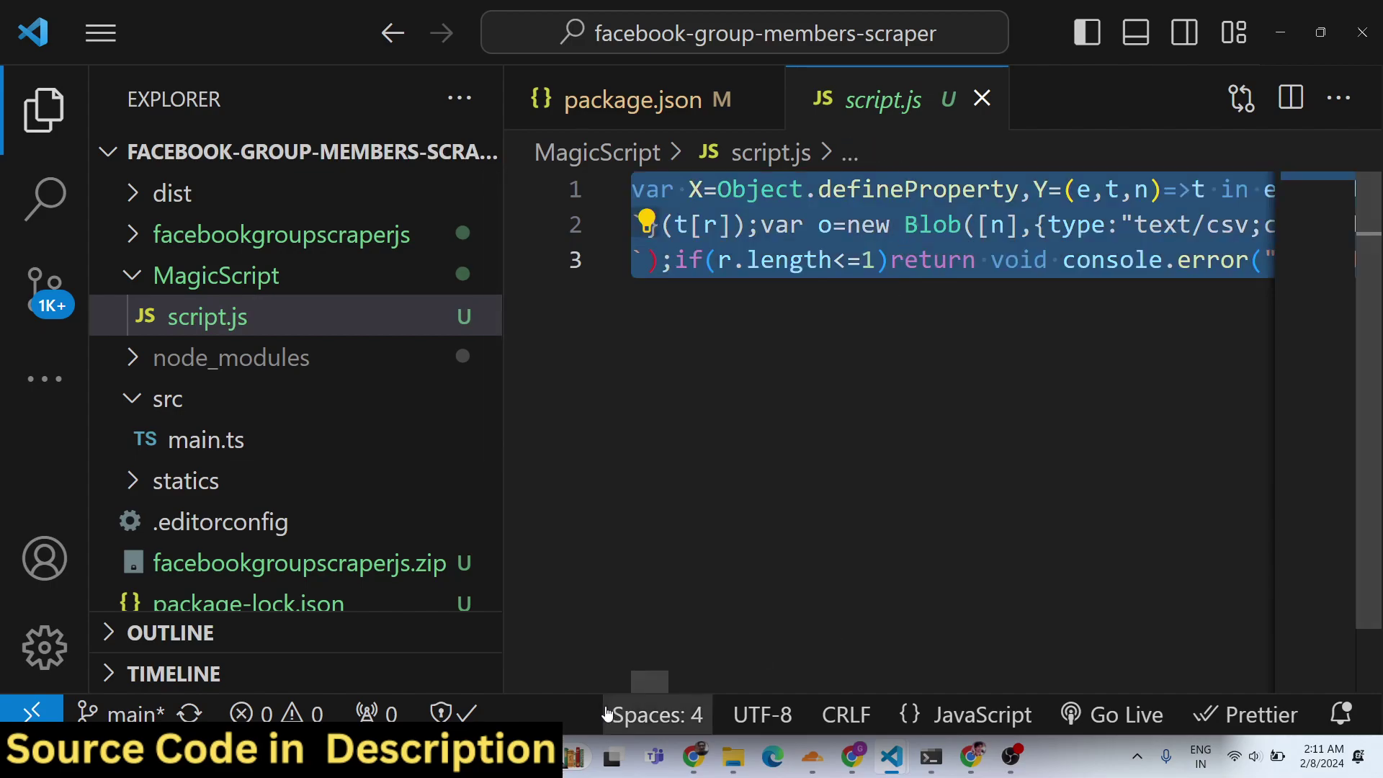
- Switch to Chrome and load more programming Space members until the scraper has collected 80 members
left_click(696, 765)
scroll(778, 512, "down", 10)
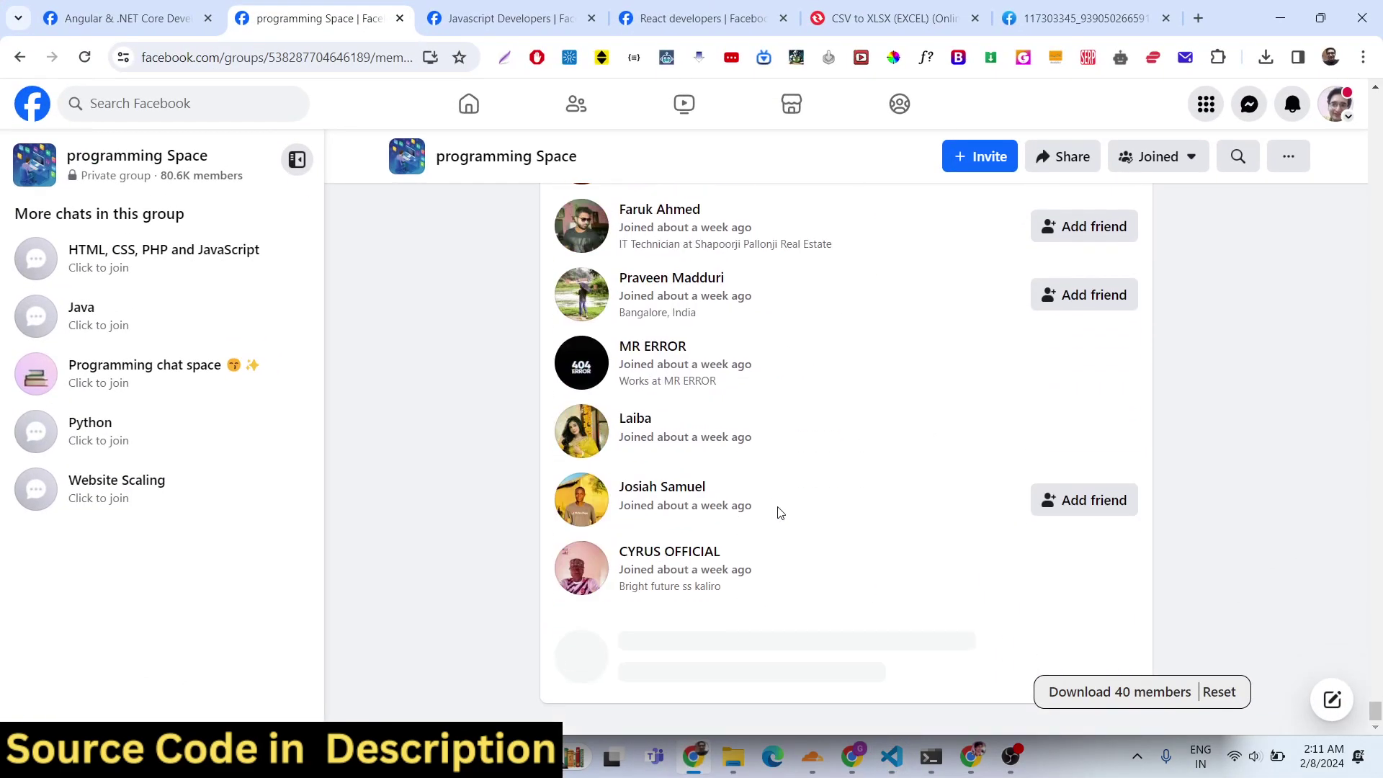
scroll(780, 511, "down", 5)
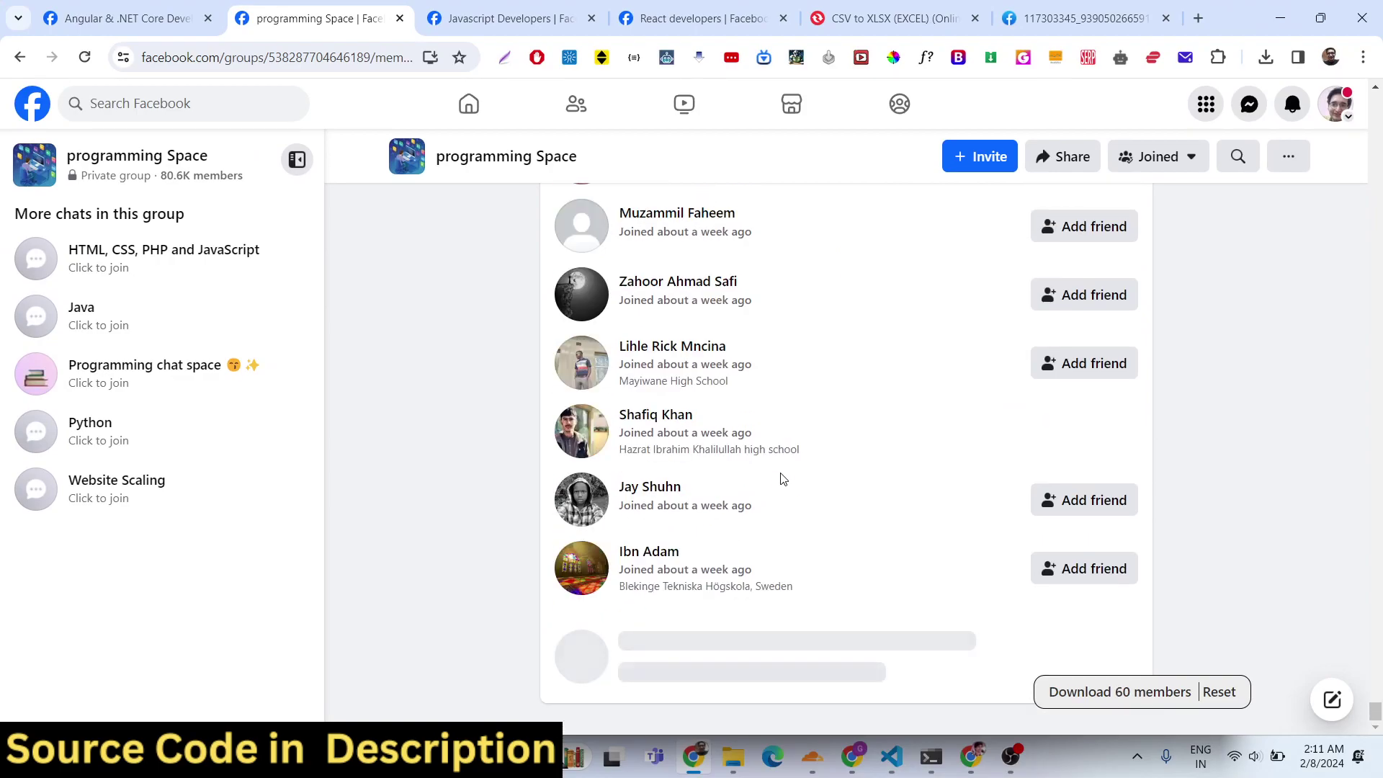
scroll(784, 479, "down", 10)
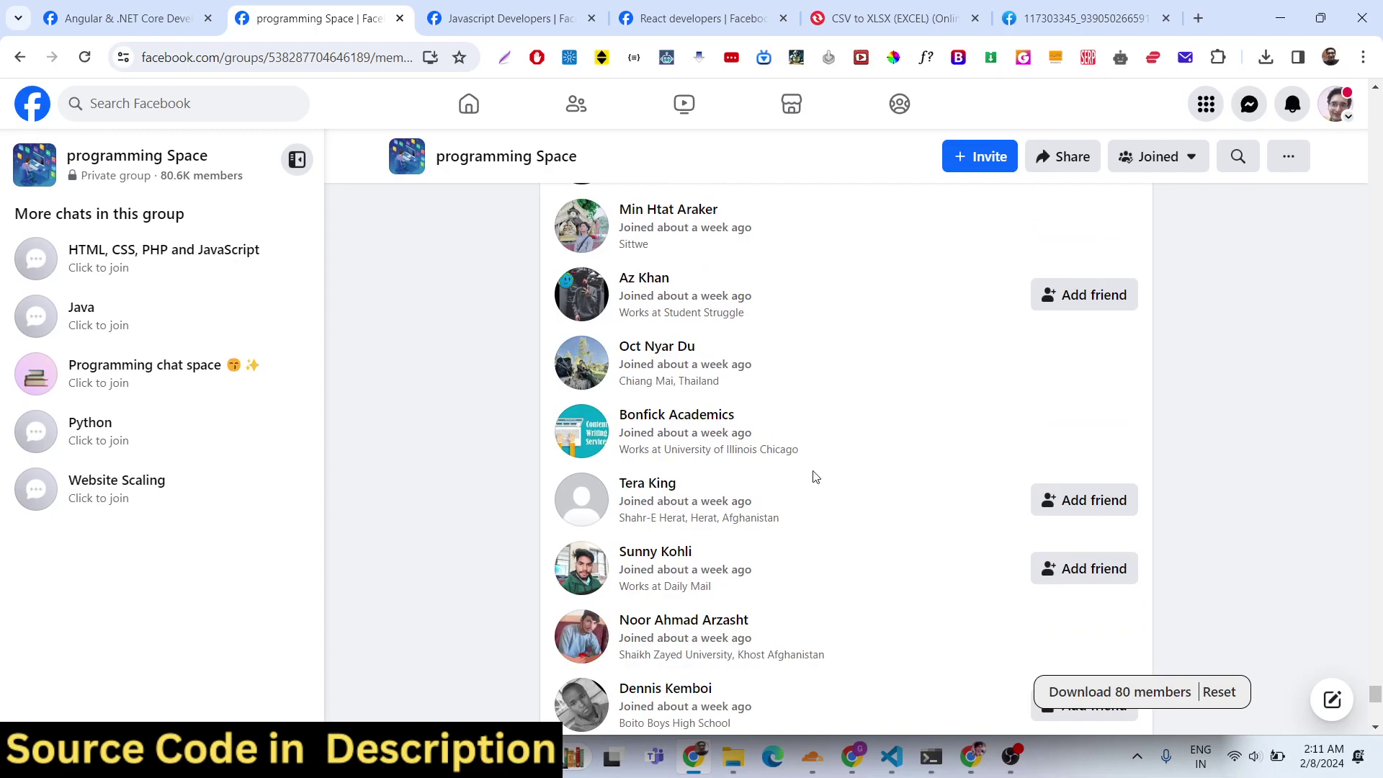
left_click(1012, 758)
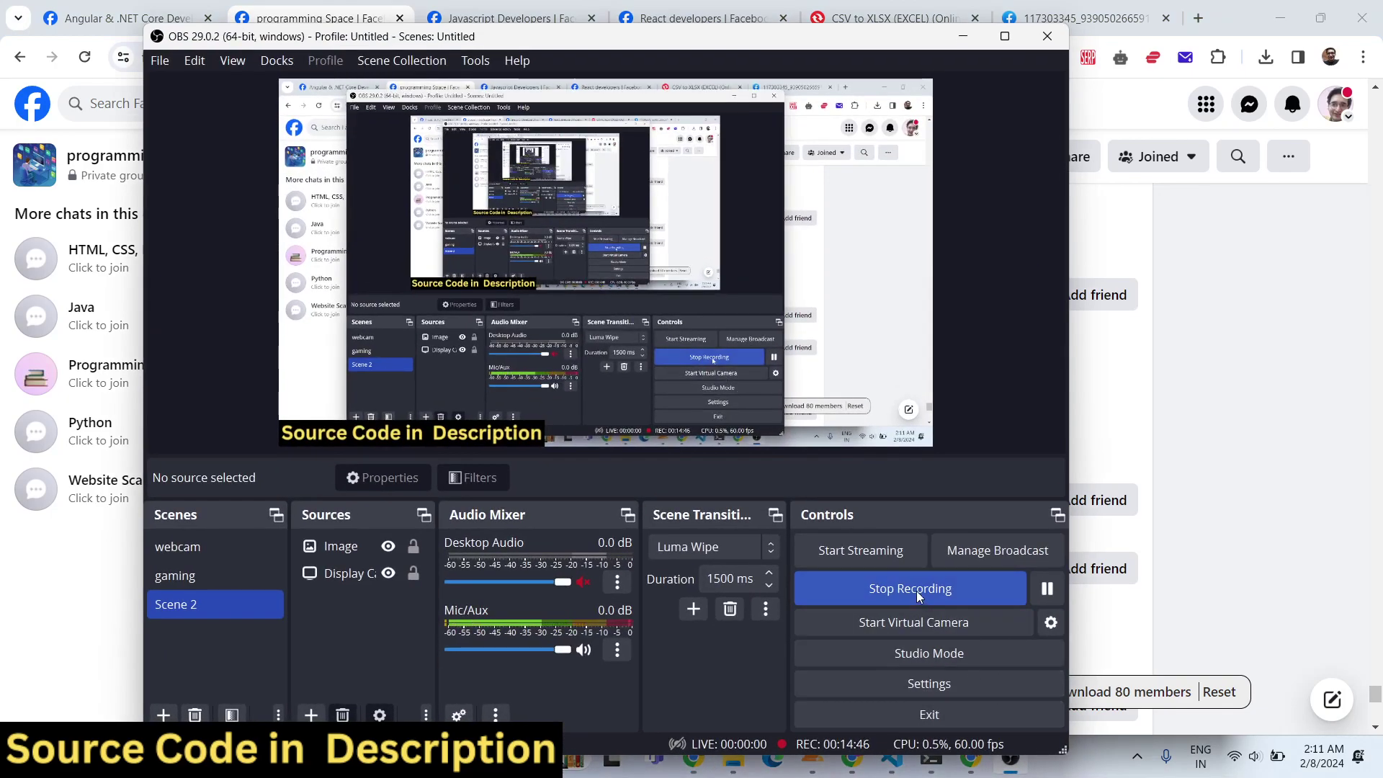